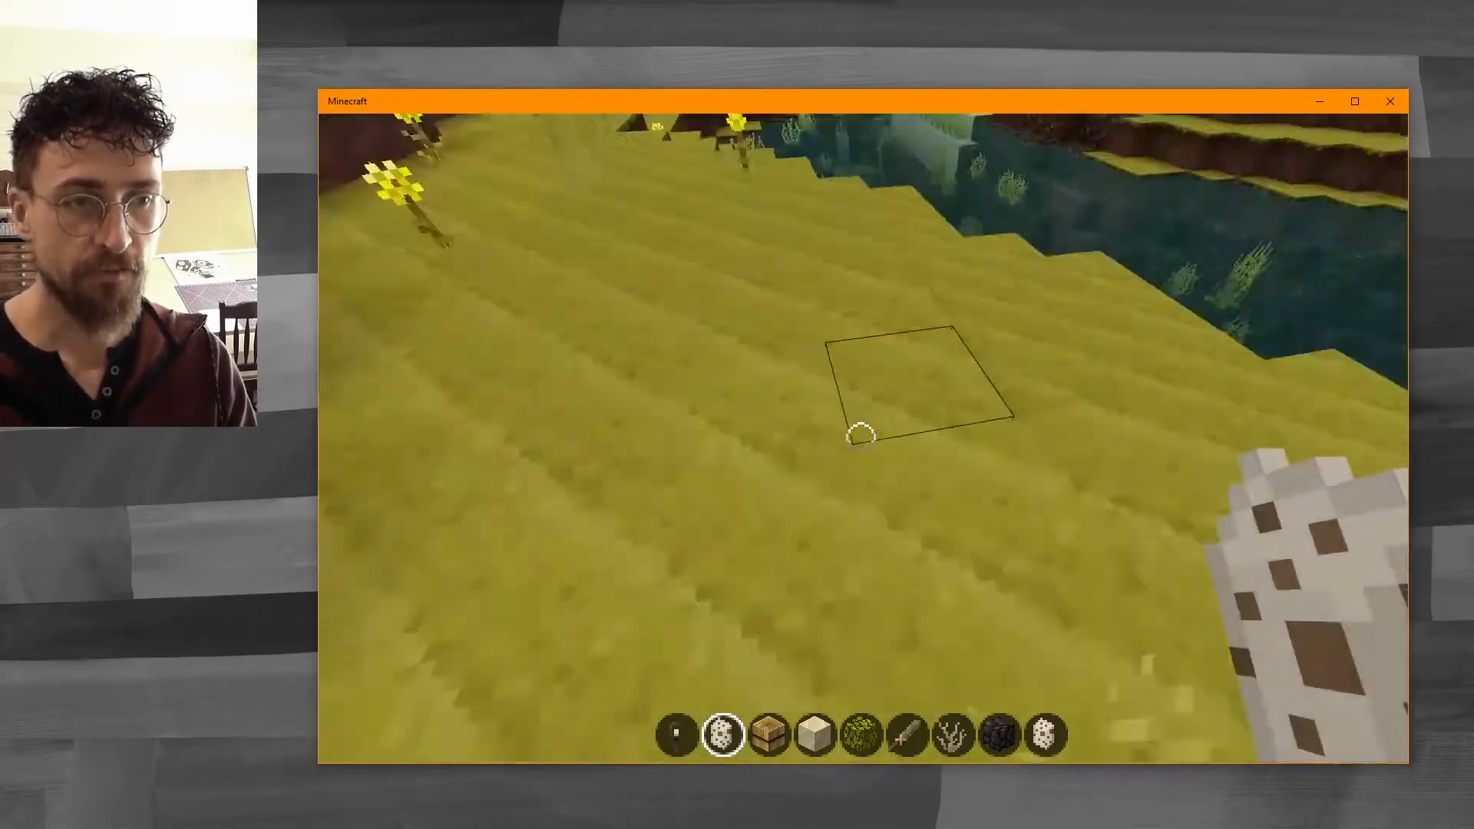
# Spawn a mob from the egg in hand and walk through the savanna to look at the wolves.
pyautogui.rightClick(861, 437)
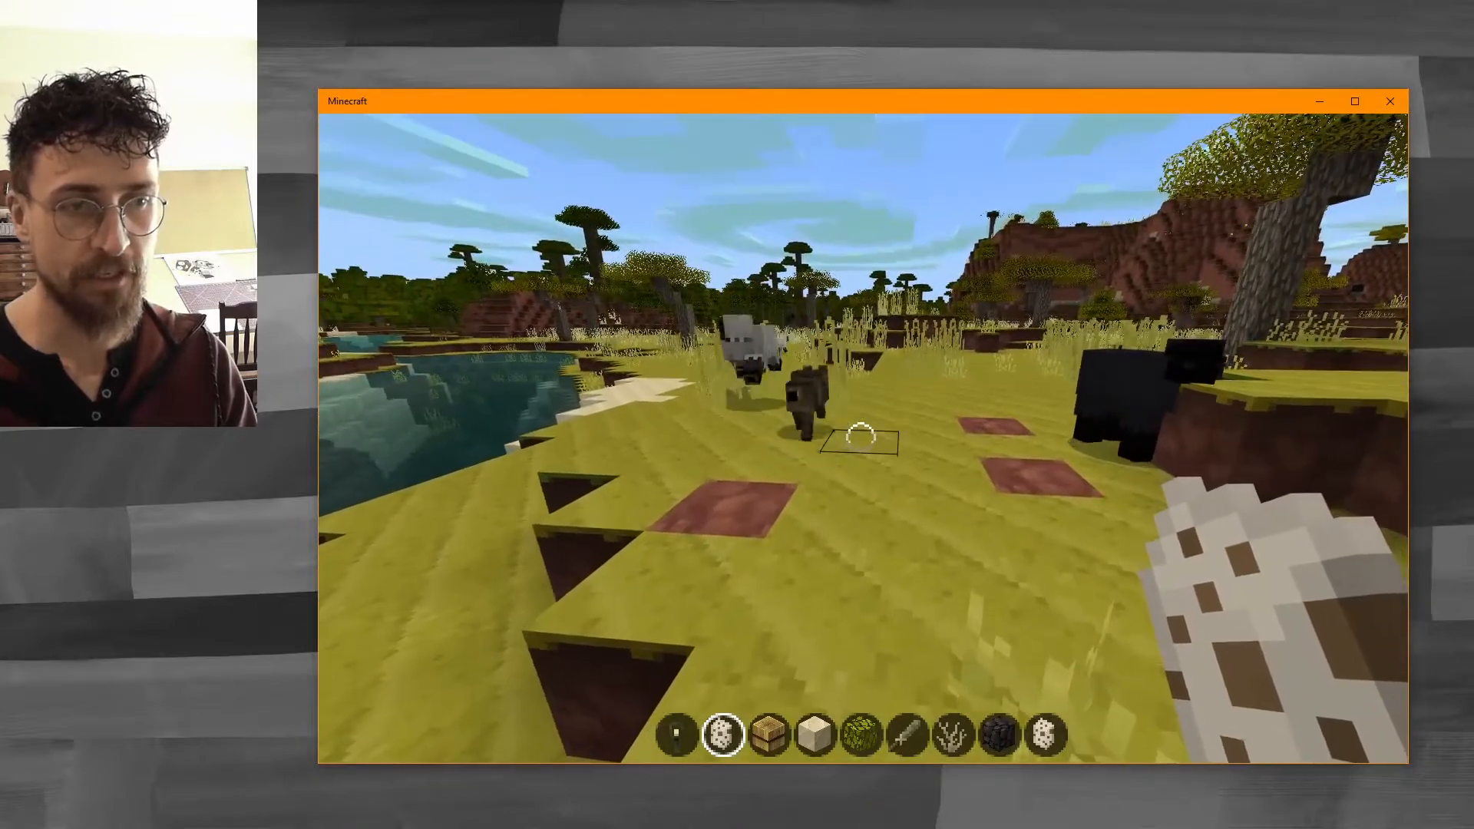
pyautogui.press('w')
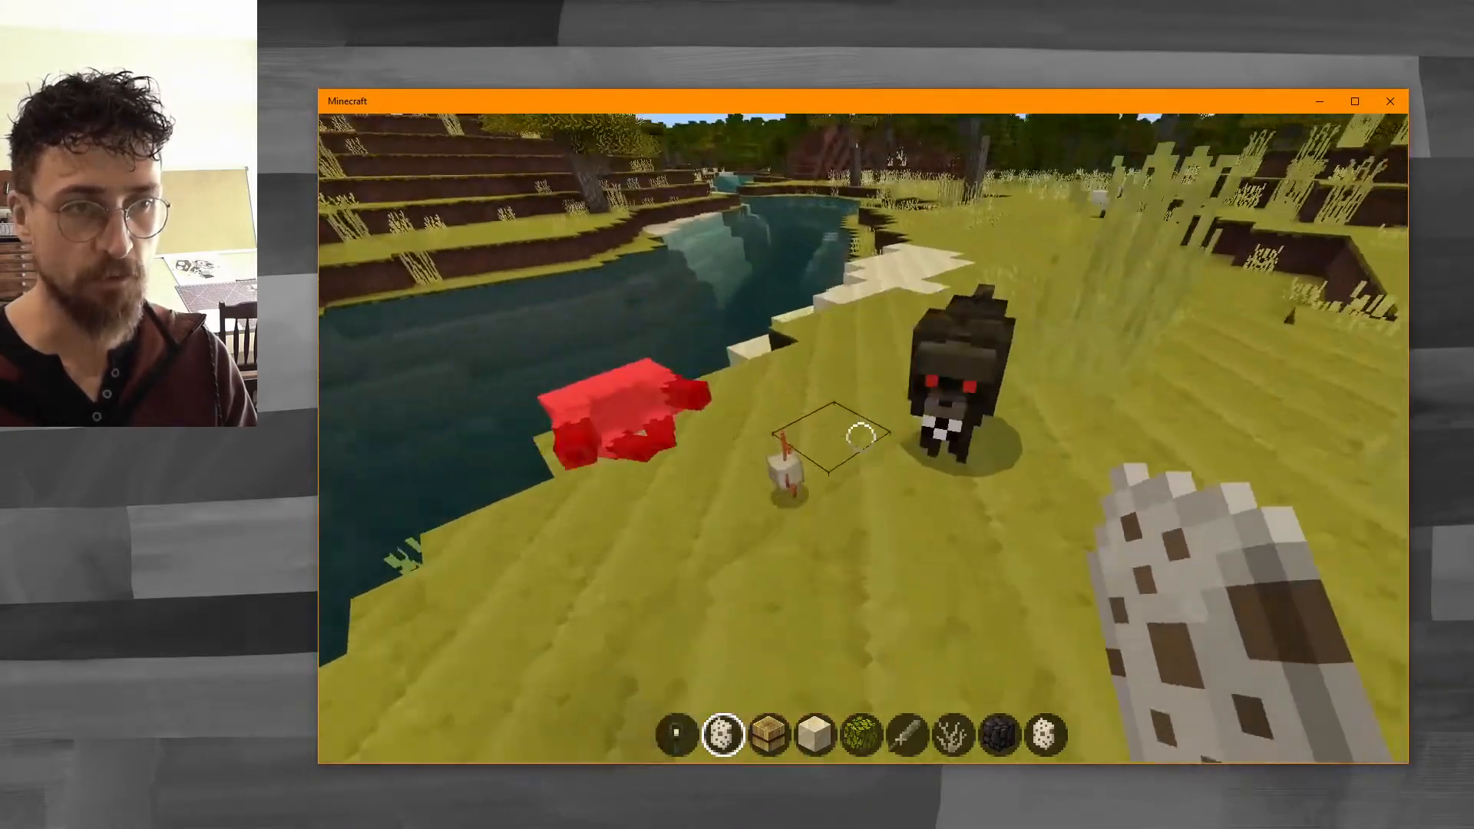
pyautogui.press('w')
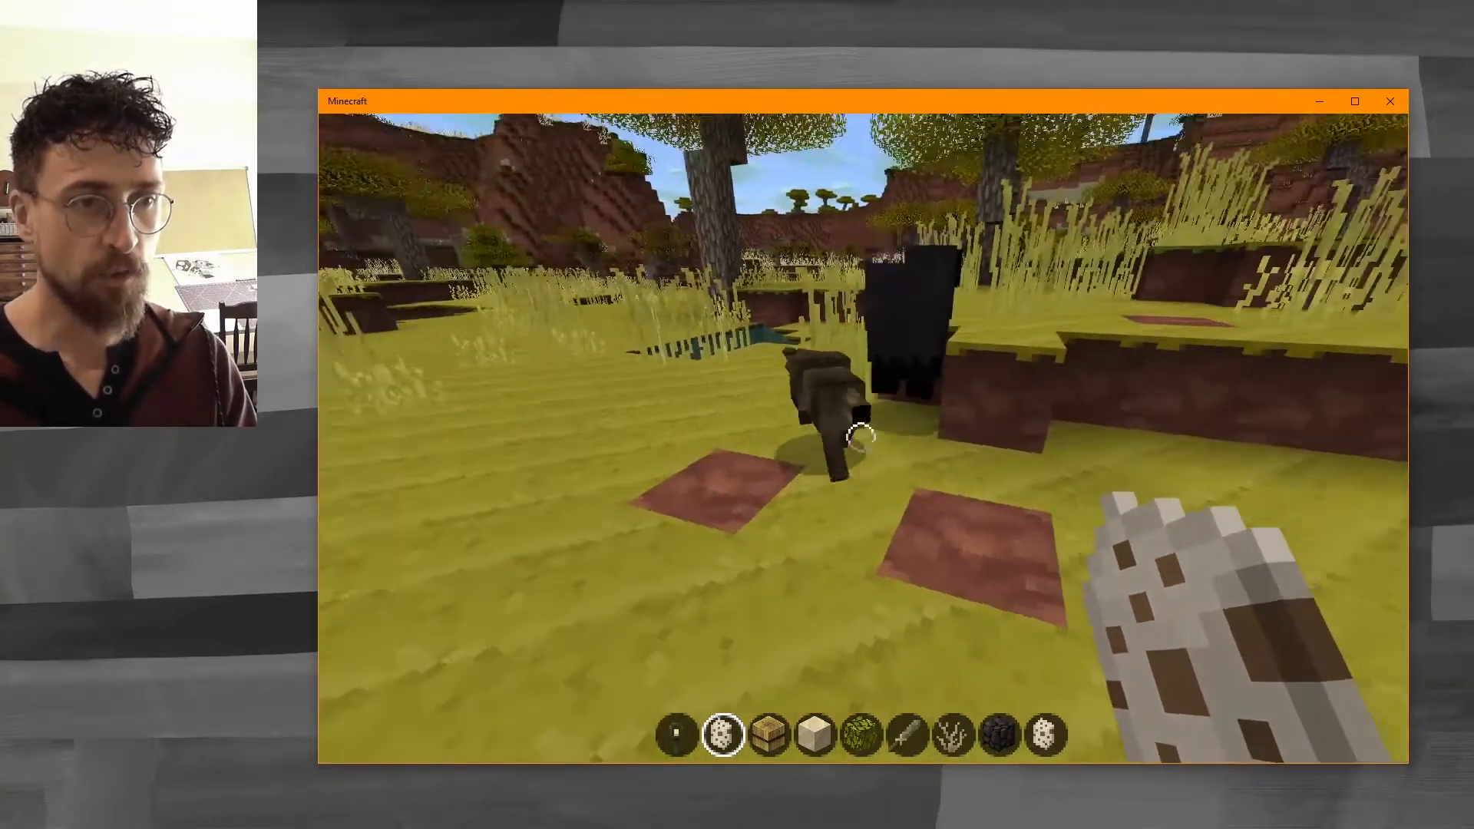
pyautogui.press('w')
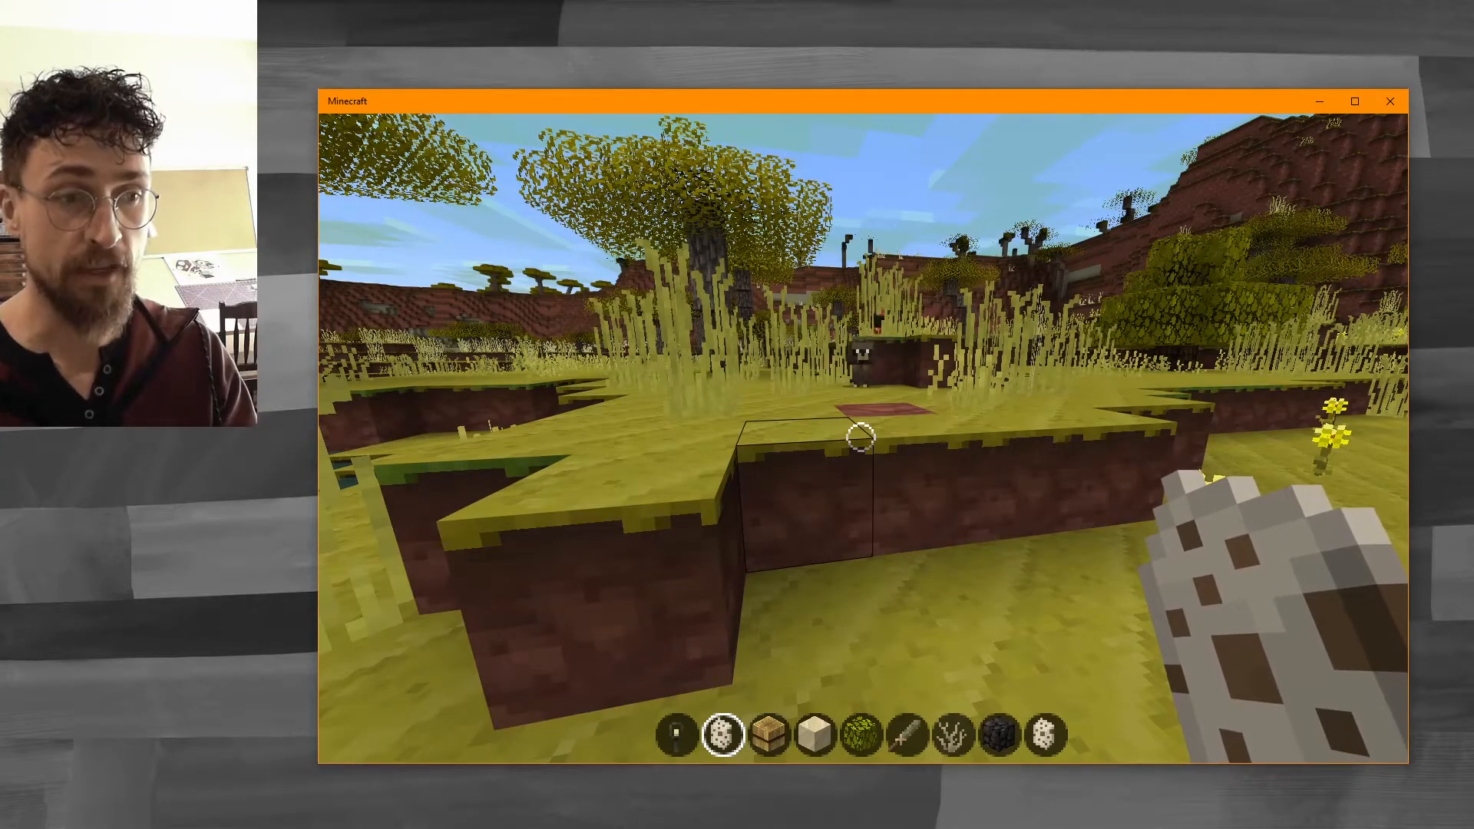
pyautogui.press('w')
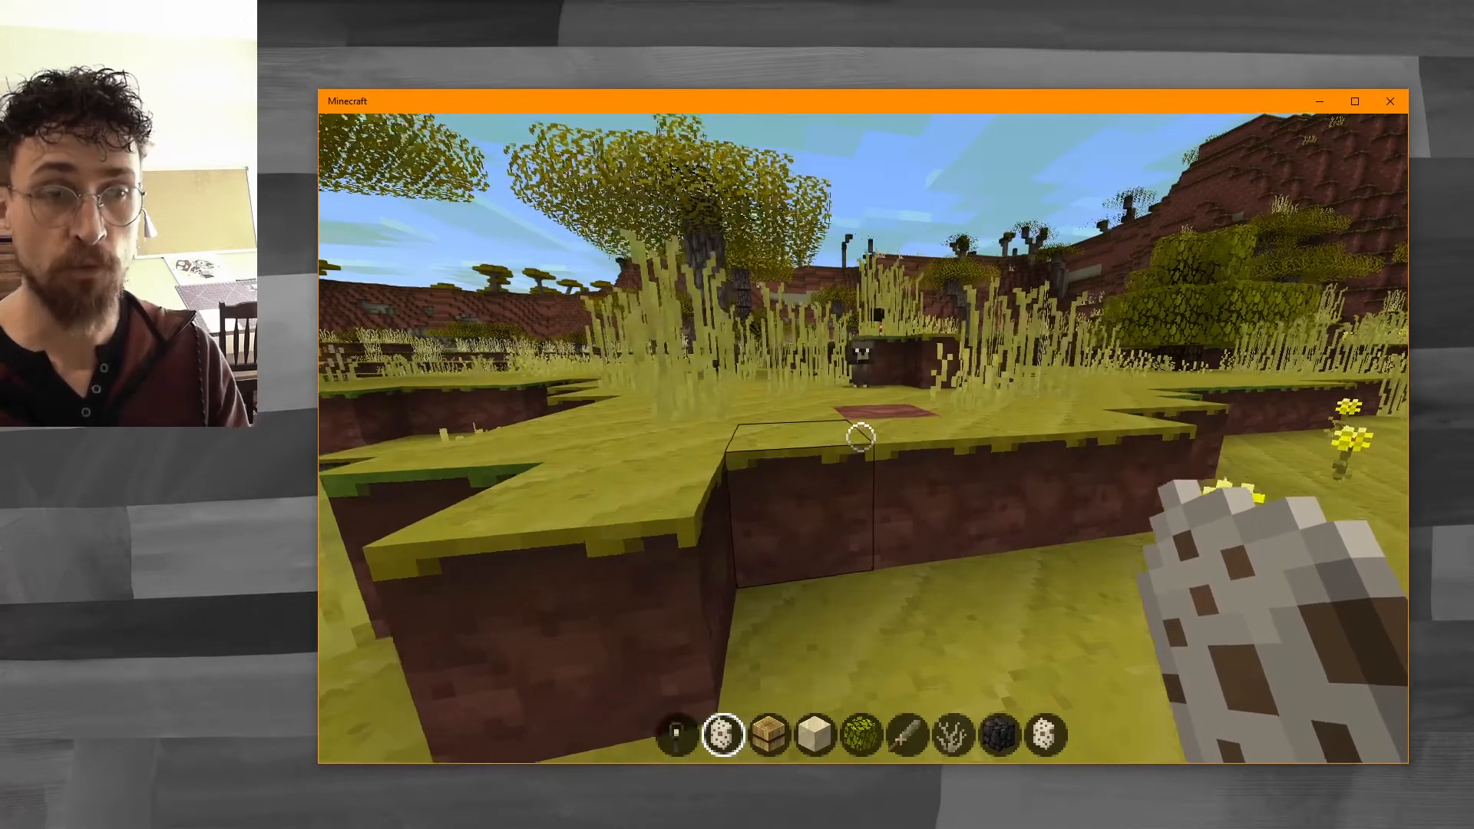
pyautogui.press('w')
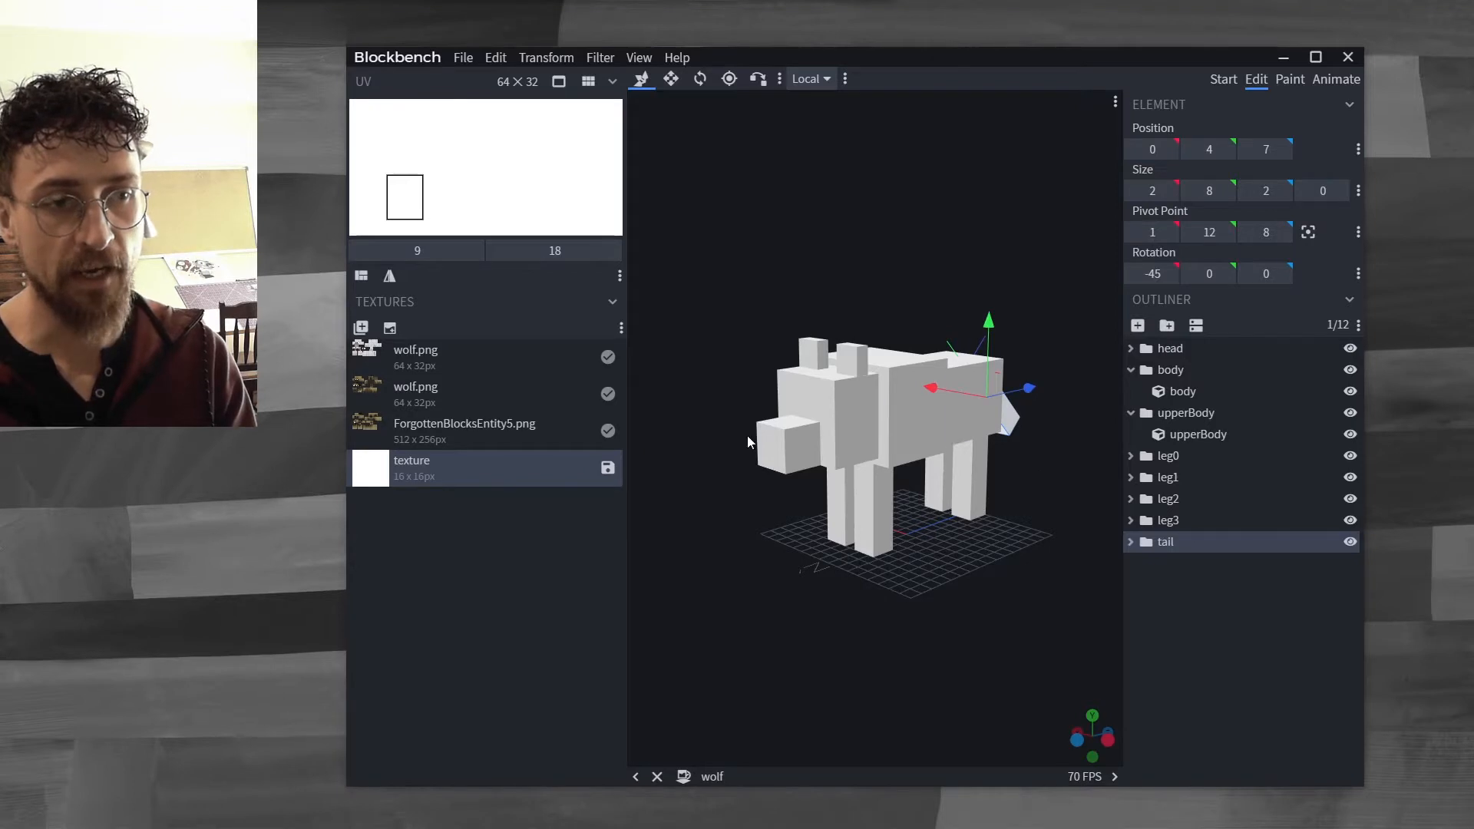
# Apply the second wolf.png texture to the wolf model.
pyautogui.moveTo(1028, 304); pyautogui.dragTo(991, 296)
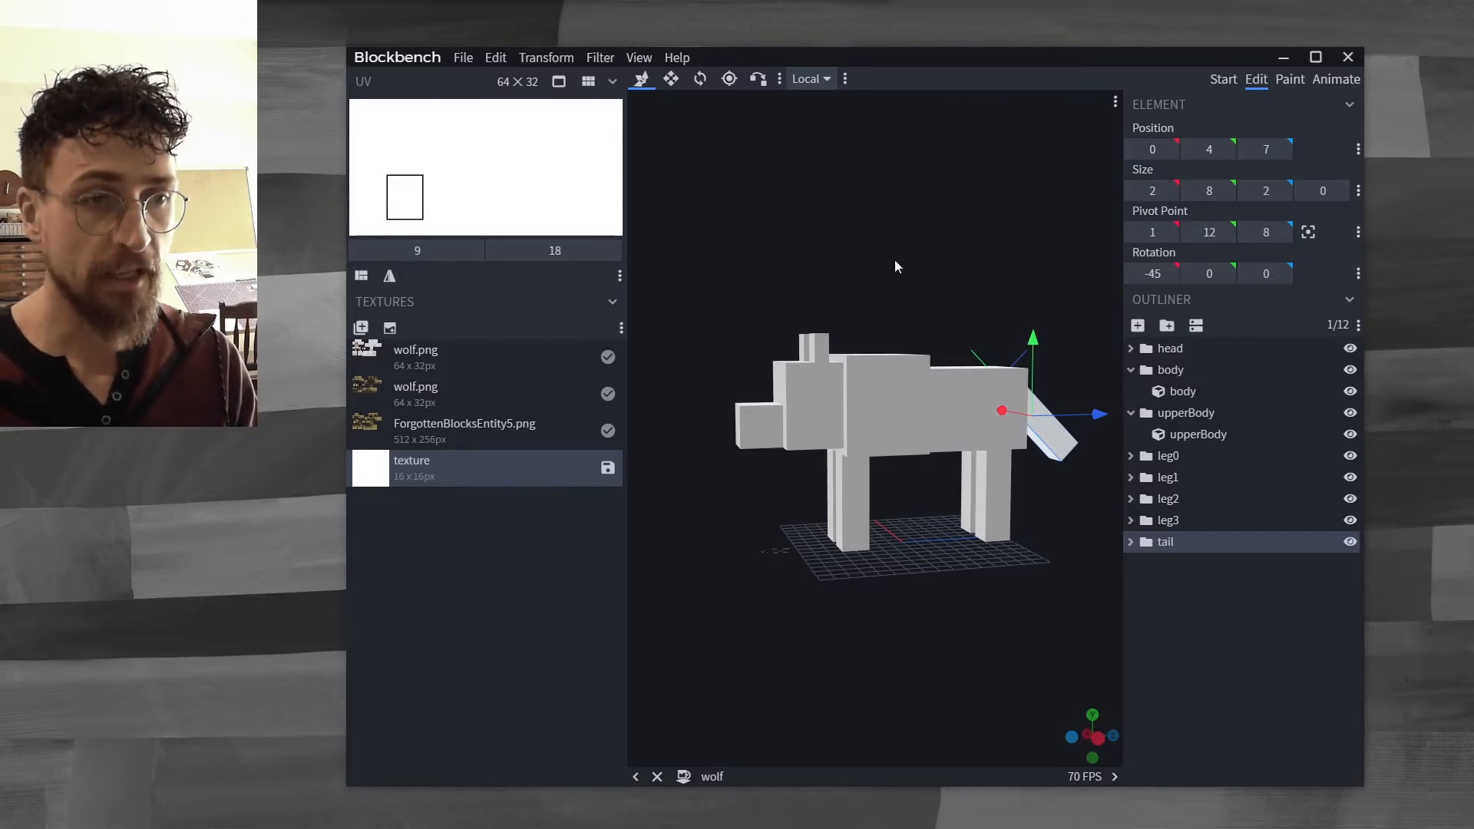
pyautogui.moveTo(887, 259); pyautogui.dragTo(923, 272)
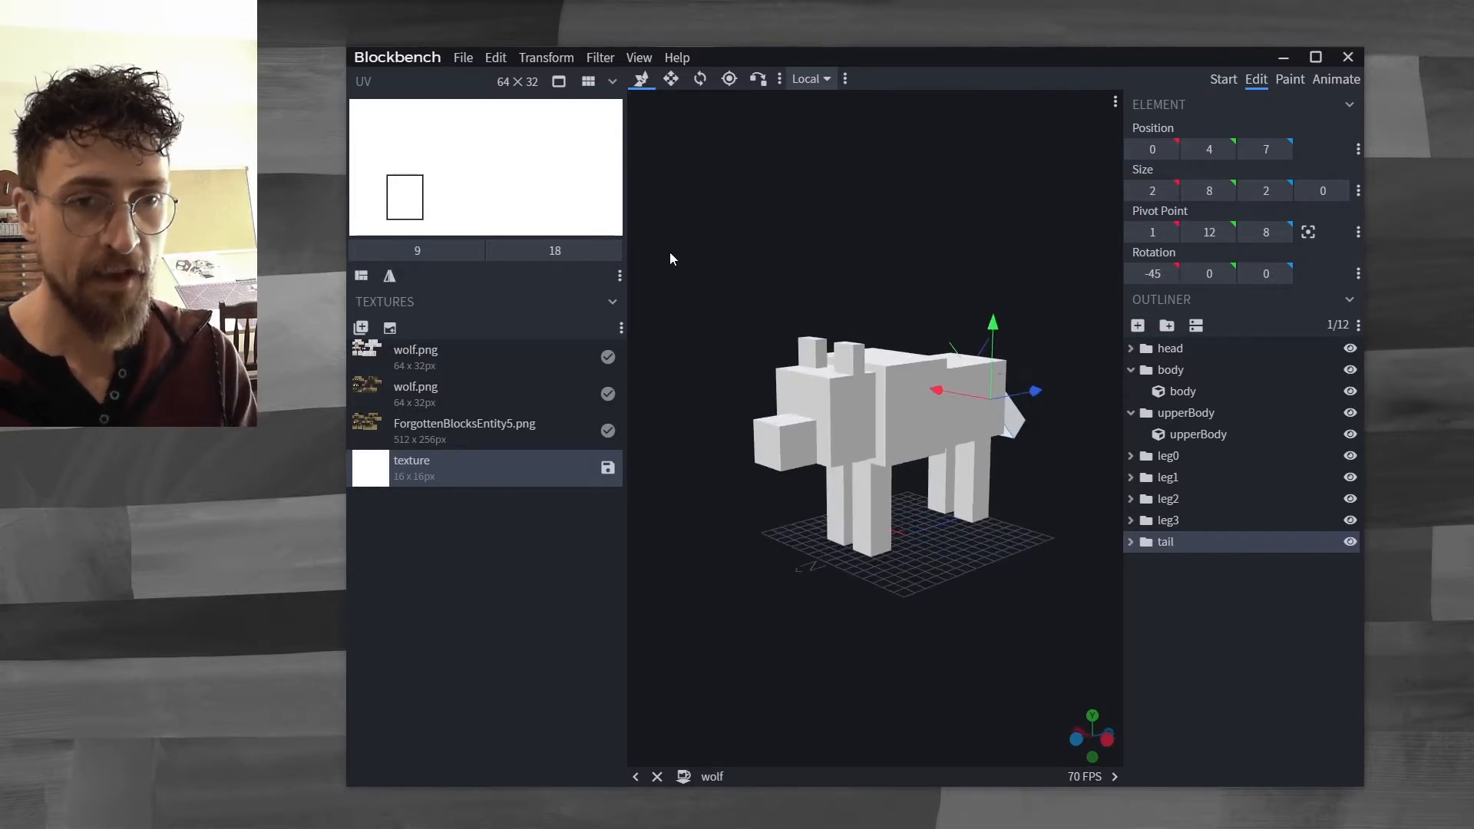
pyautogui.click(420, 355)
pyautogui.moveTo(888, 296); pyautogui.dragTo(836, 275)
pyautogui.click(421, 393)
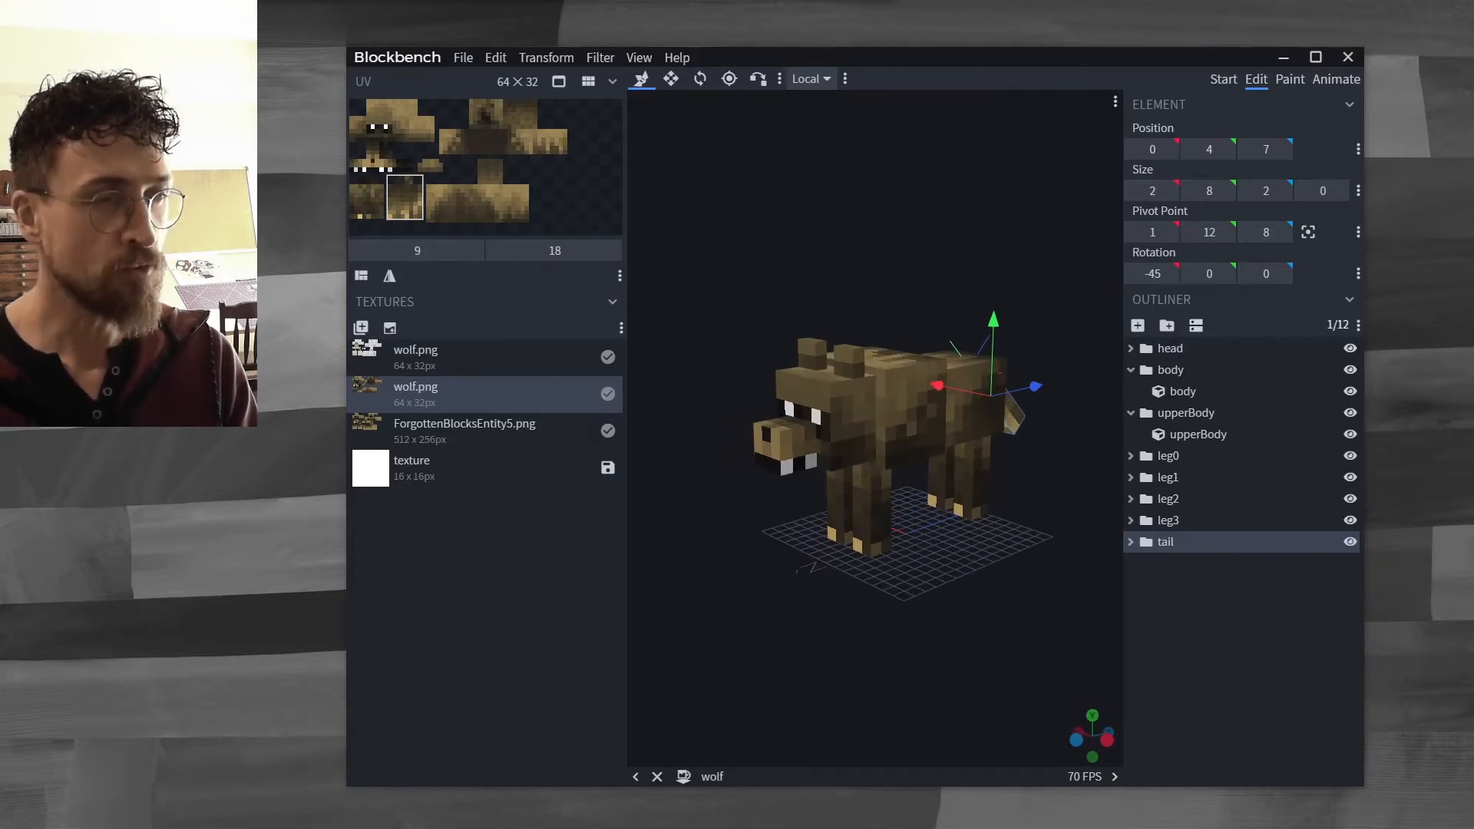
# Switch between the Illustrator texture sheet and the Blockbench wolf model to compare the textured wolf from several angles.
pyautogui.hotkey('alt', 'Tab')
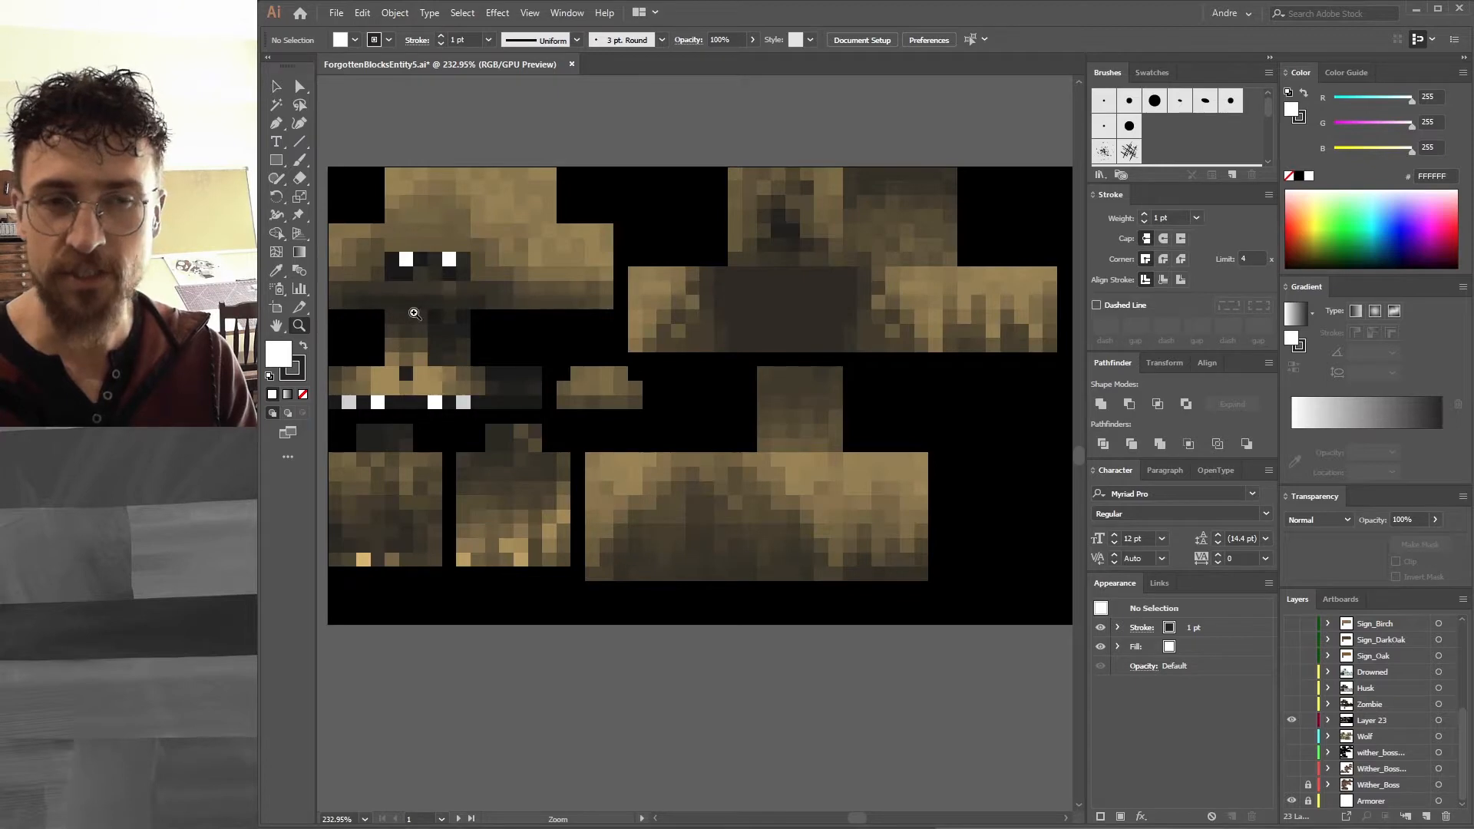
pyautogui.hotkey('alt', 'Tab')
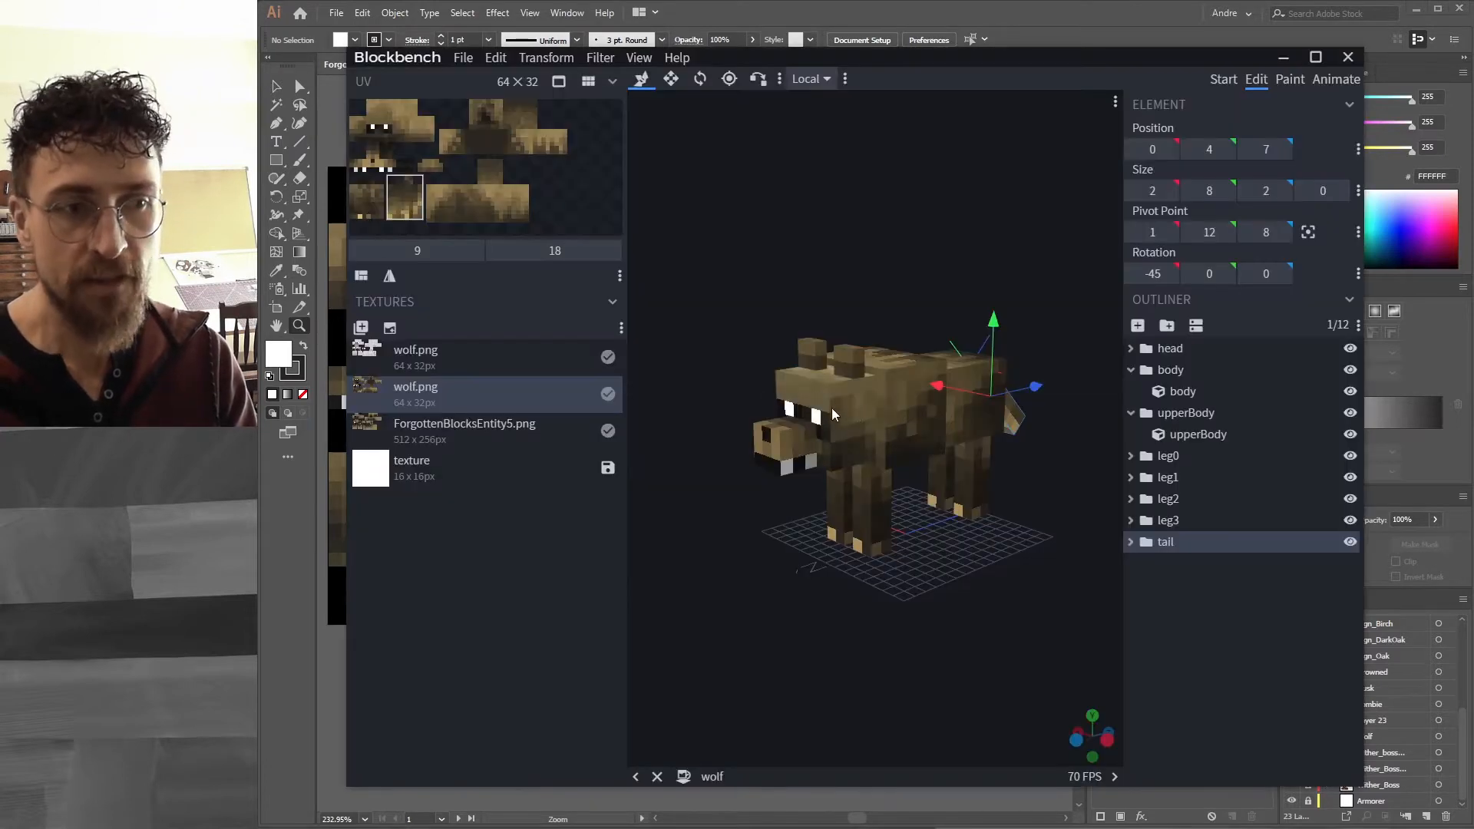
pyautogui.hotkey('alt', 'Tab')
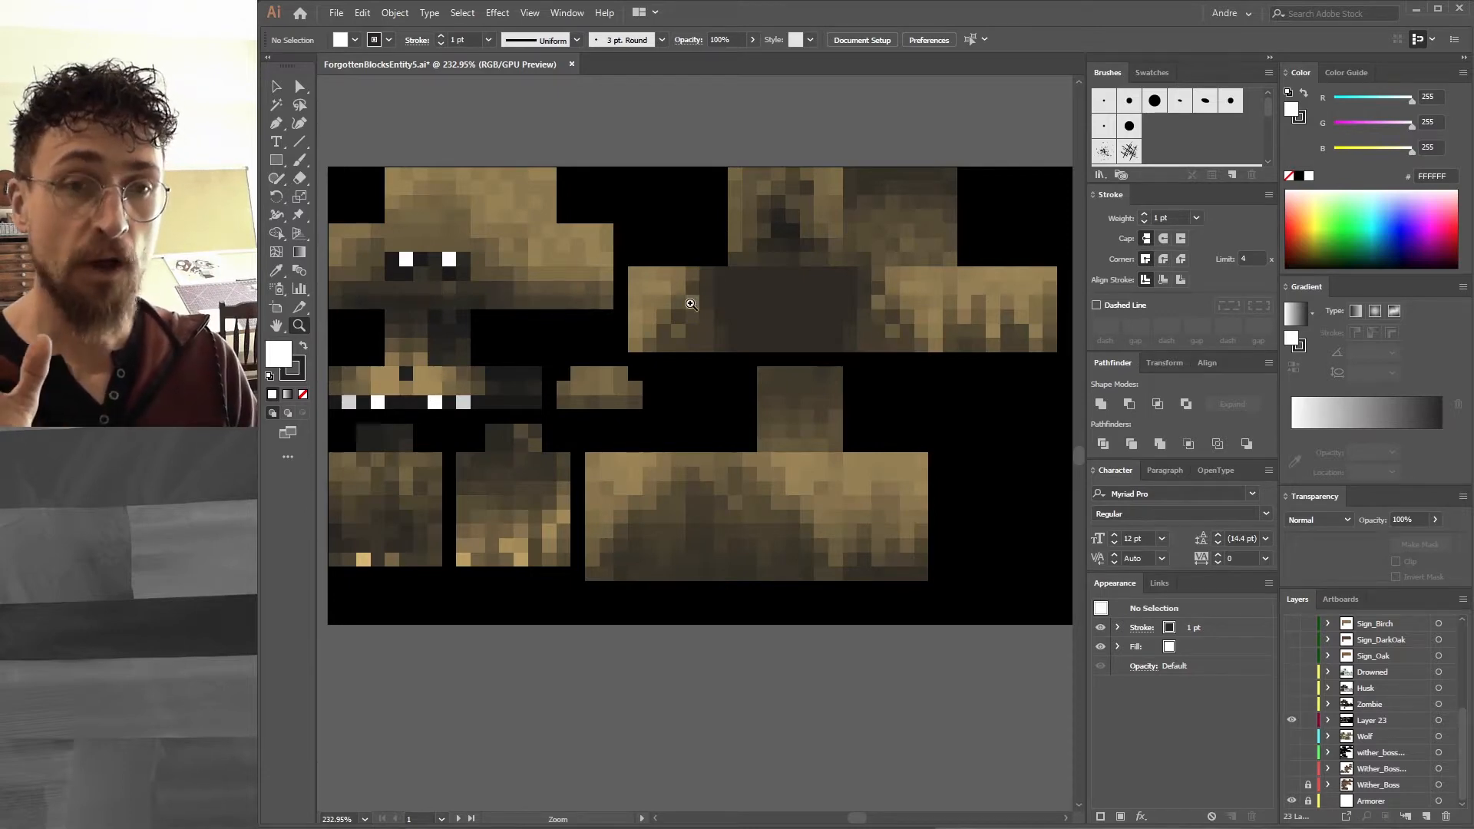
pyautogui.hotkey('alt', 'Tab')
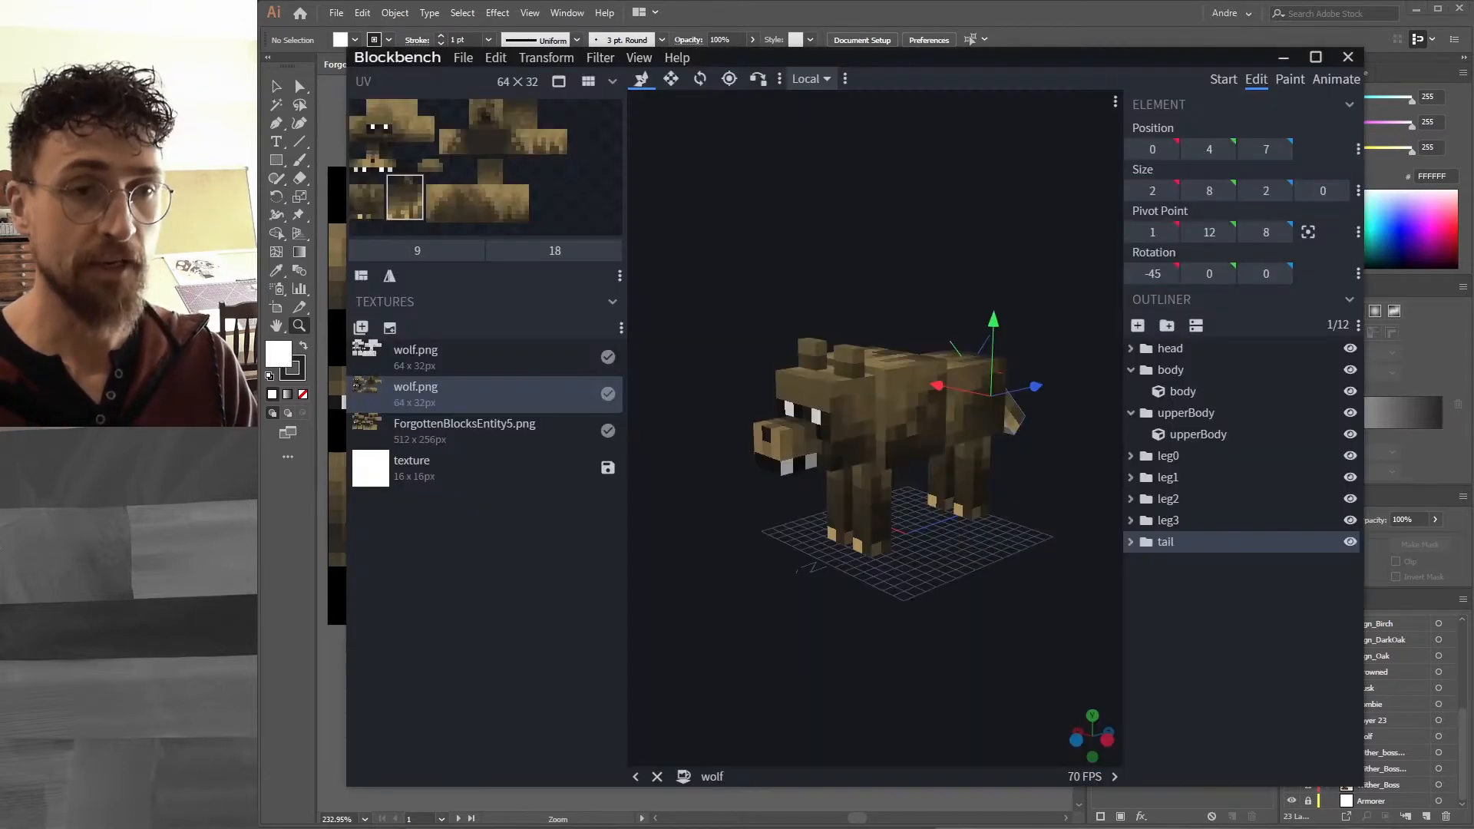
pyautogui.moveTo(901, 308); pyautogui.dragTo(945, 298)
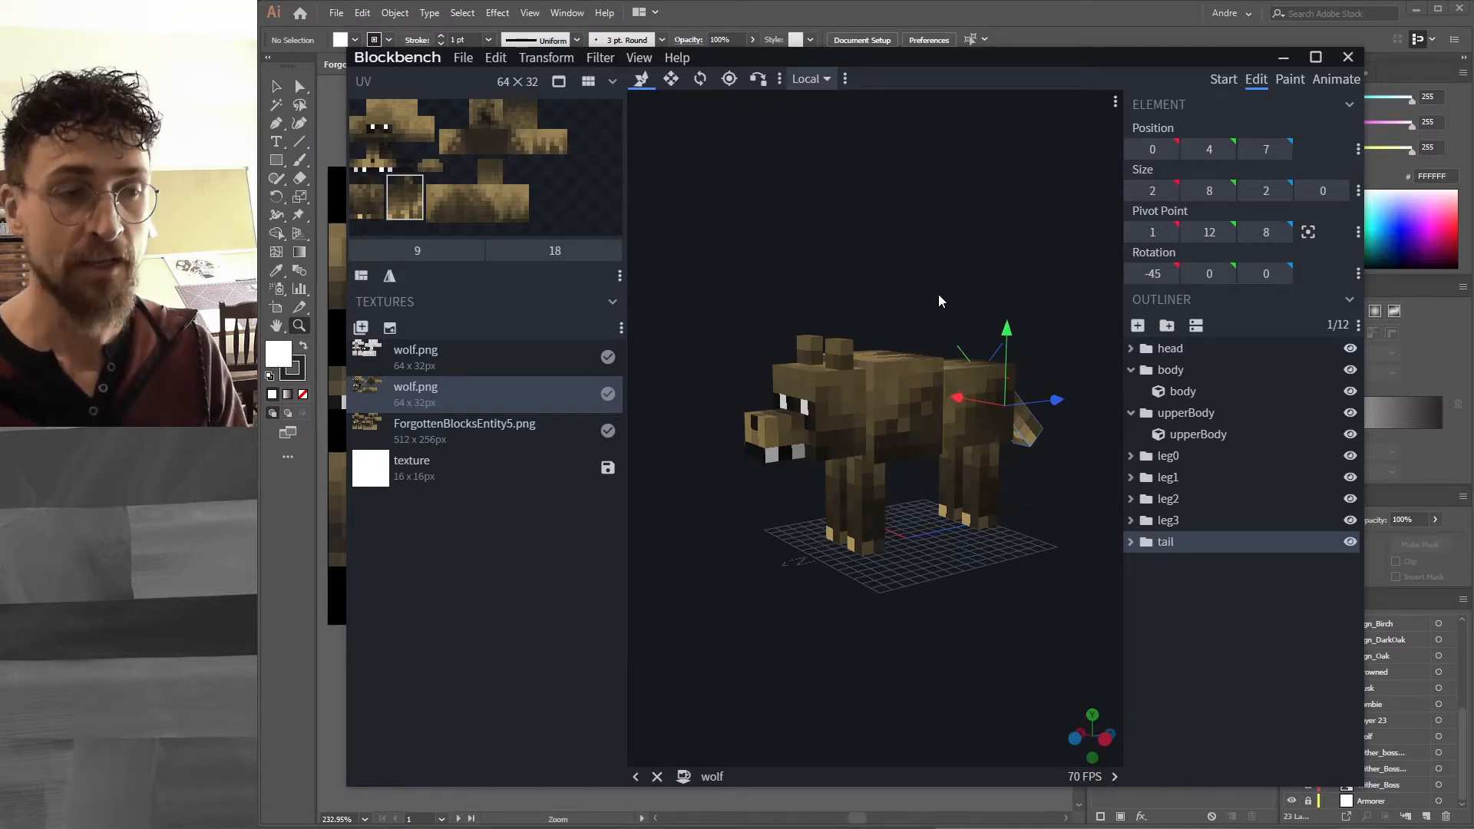
pyautogui.moveTo(860, 177); pyautogui.dragTo(995, 198)
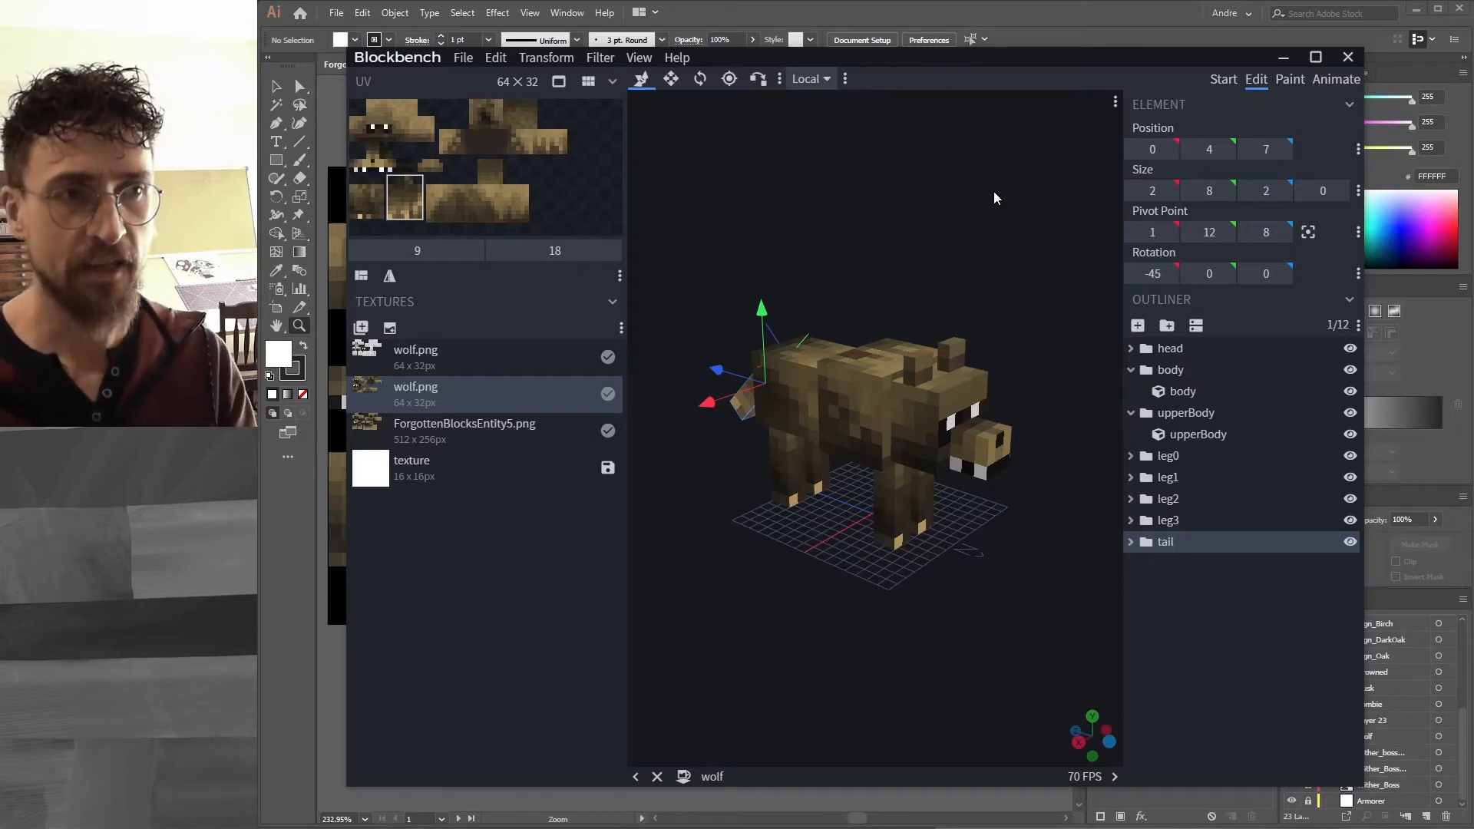
# In Illustrator, hide Layer 23 and show the Wolf layer.
pyautogui.click(986, 27)
pyautogui.moveTo(464, 229); pyautogui.dragTo(470, 229)
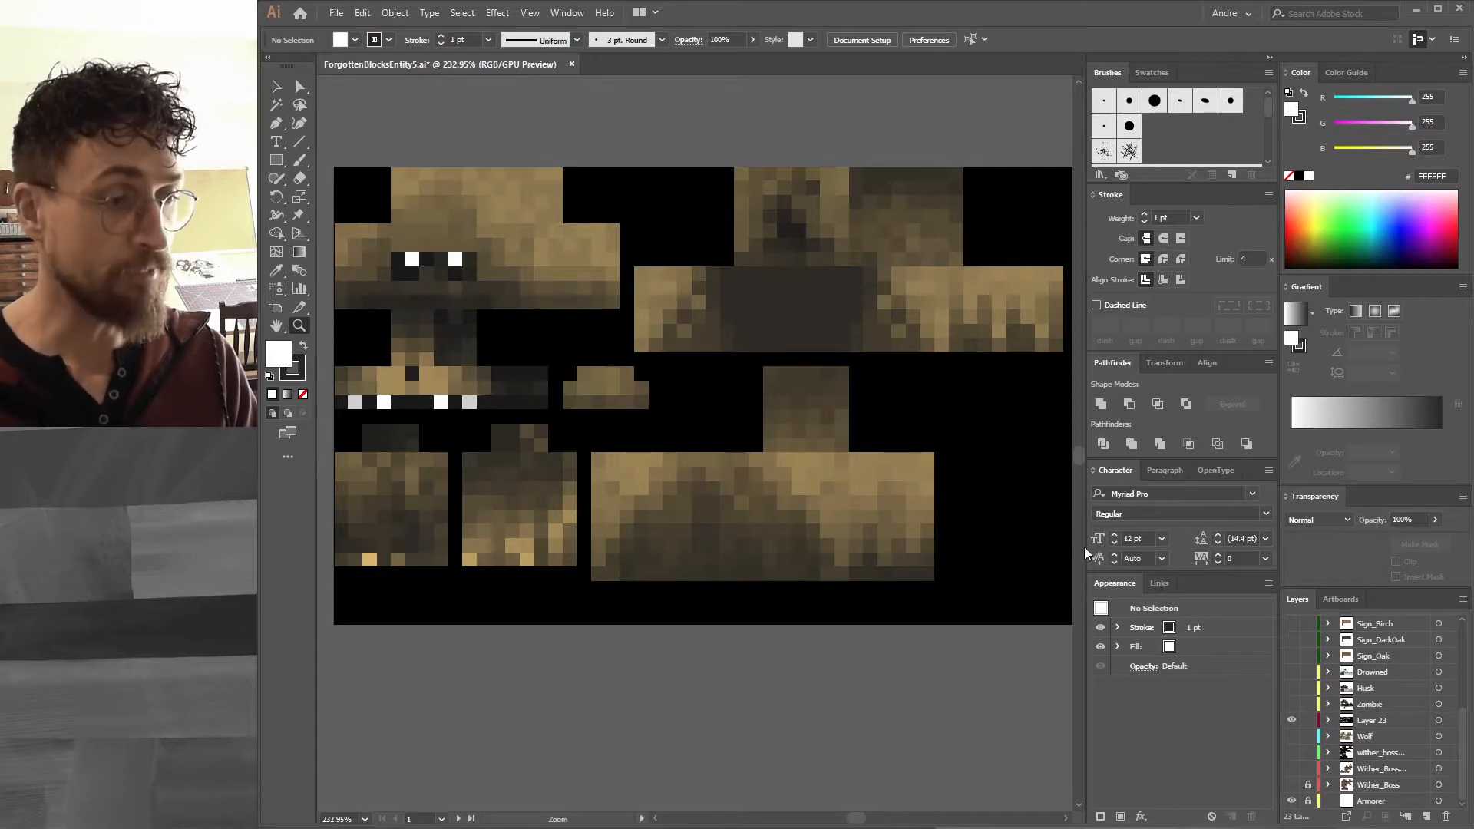
pyautogui.click(1292, 720)
pyautogui.click(1292, 736)
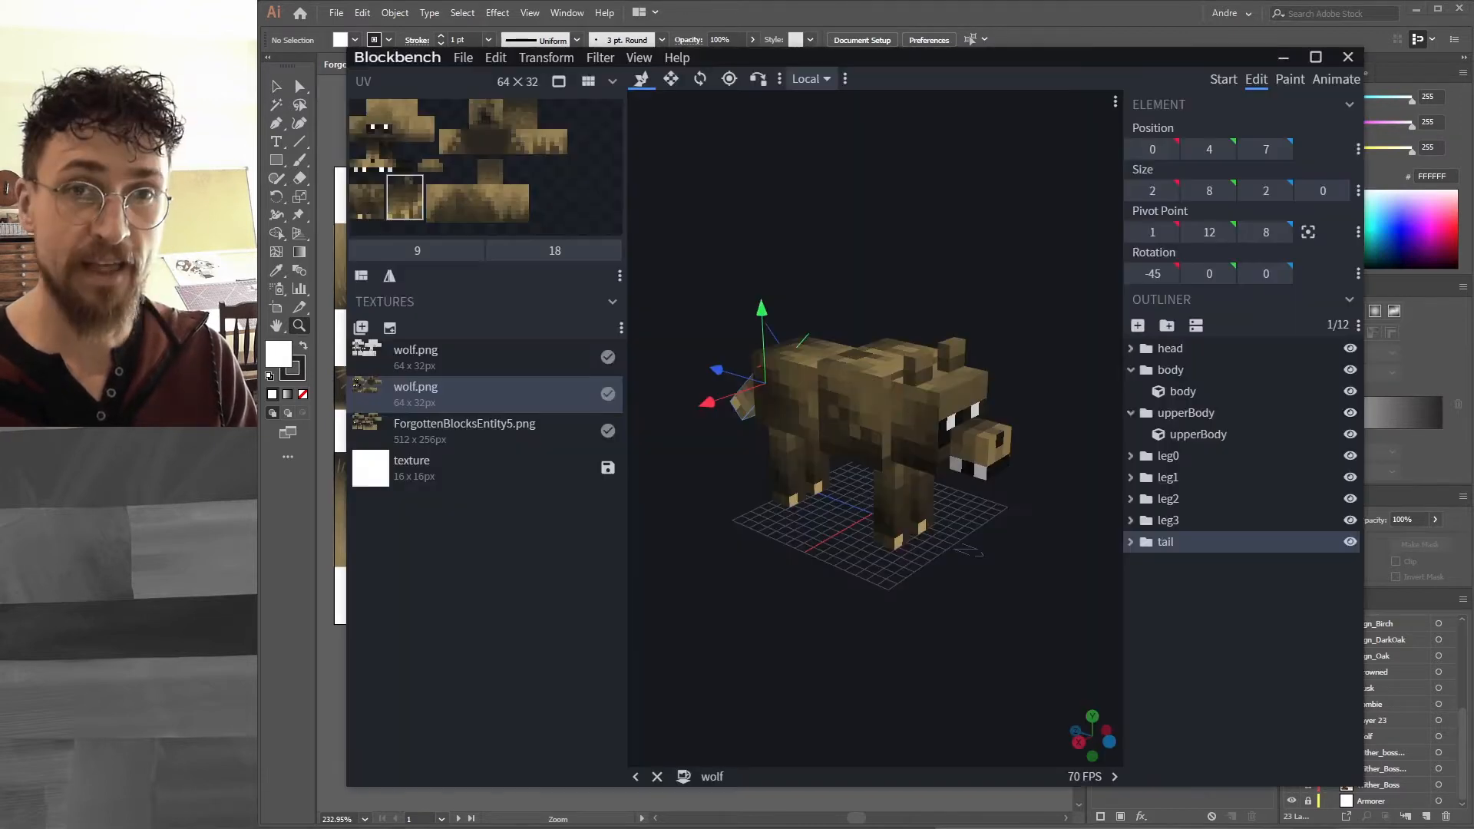
# Return to Blockbench and apply the ForgottenBlocksEntity5.png texture to the wolf model.
pyautogui.hotkey('alt', 'Tab')
pyautogui.click(474, 440)
pyautogui.moveTo(974, 688); pyautogui.dragTo(956, 642)
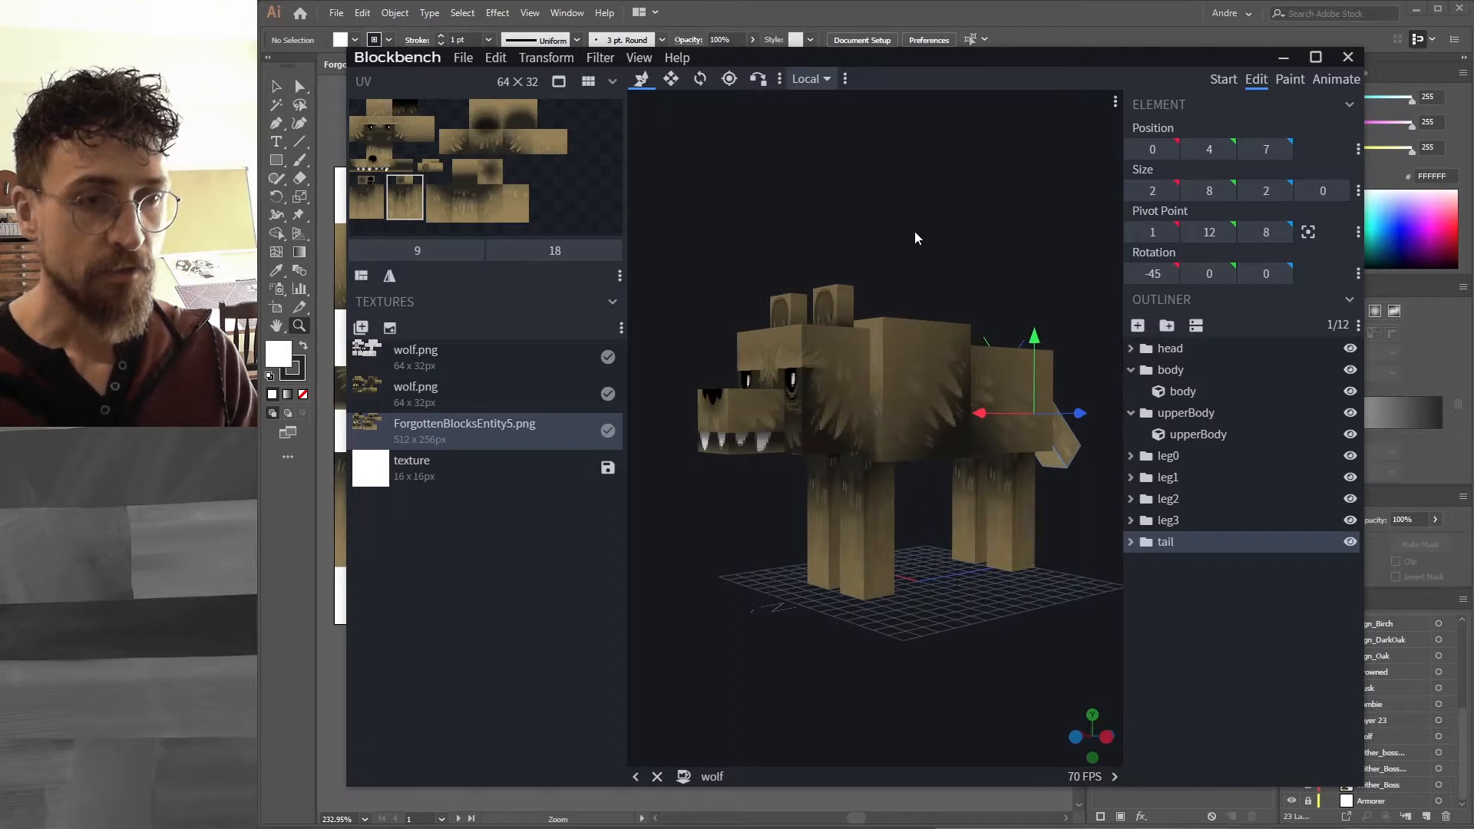
pyautogui.scroll(3, 943, 256)
pyautogui.moveTo(905, 182); pyautogui.dragTo(992, 189)
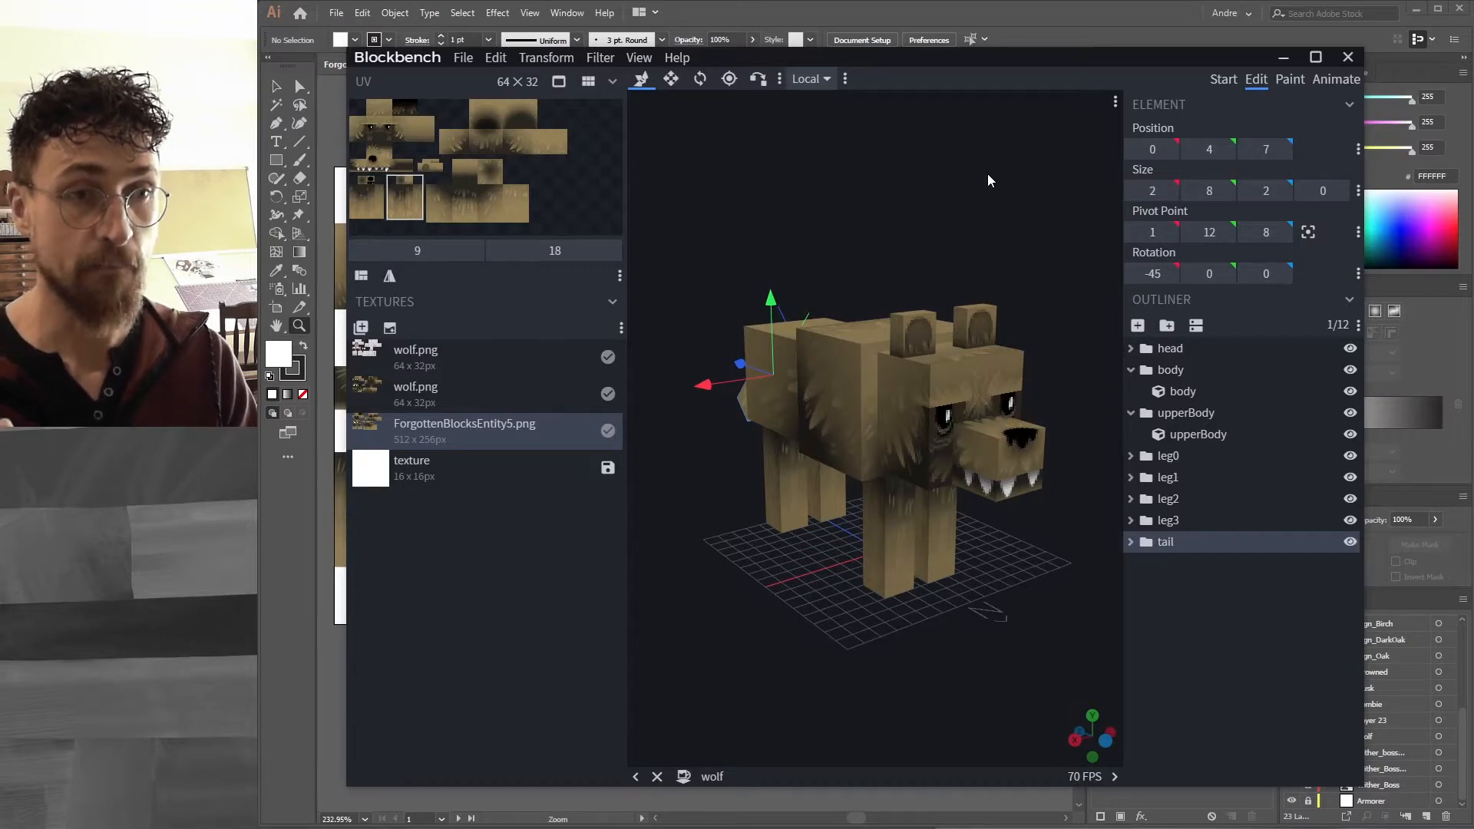
pyautogui.moveTo(981, 187); pyautogui.dragTo(873, 170)
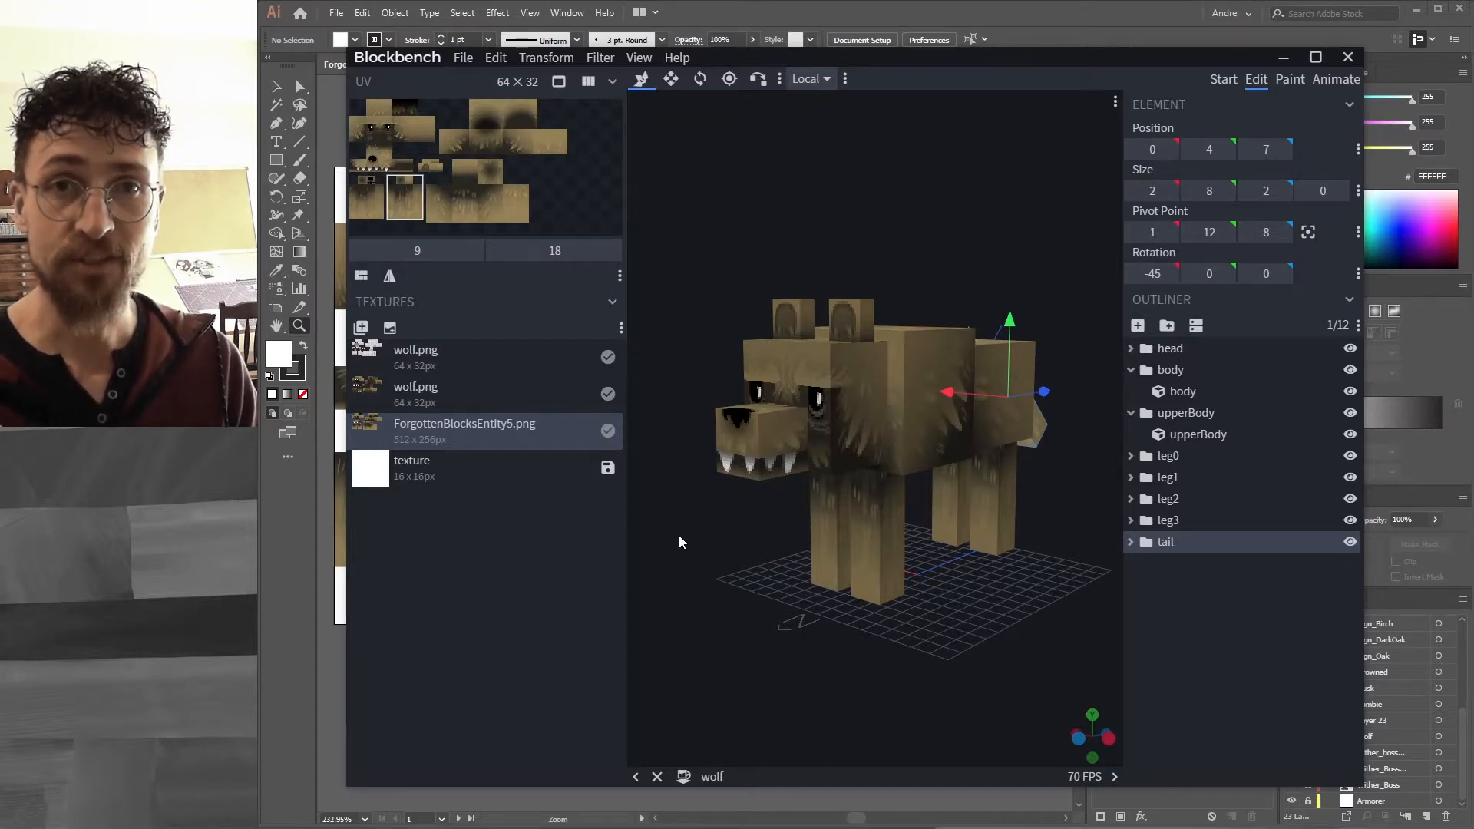
# Open the dolphin.geo.json model from the entity models folder.
pyautogui.click(464, 63)
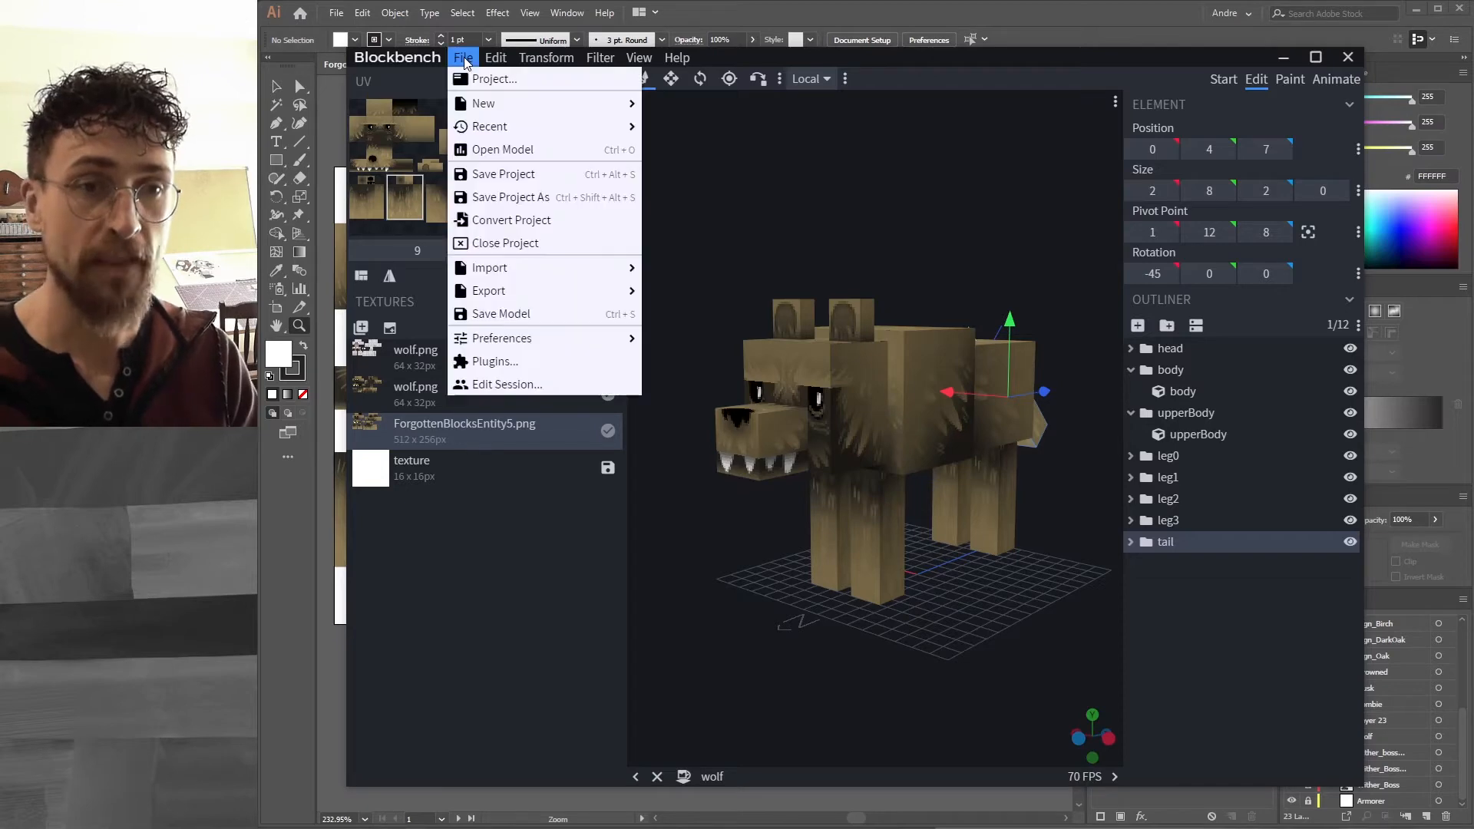
pyautogui.click(499, 146)
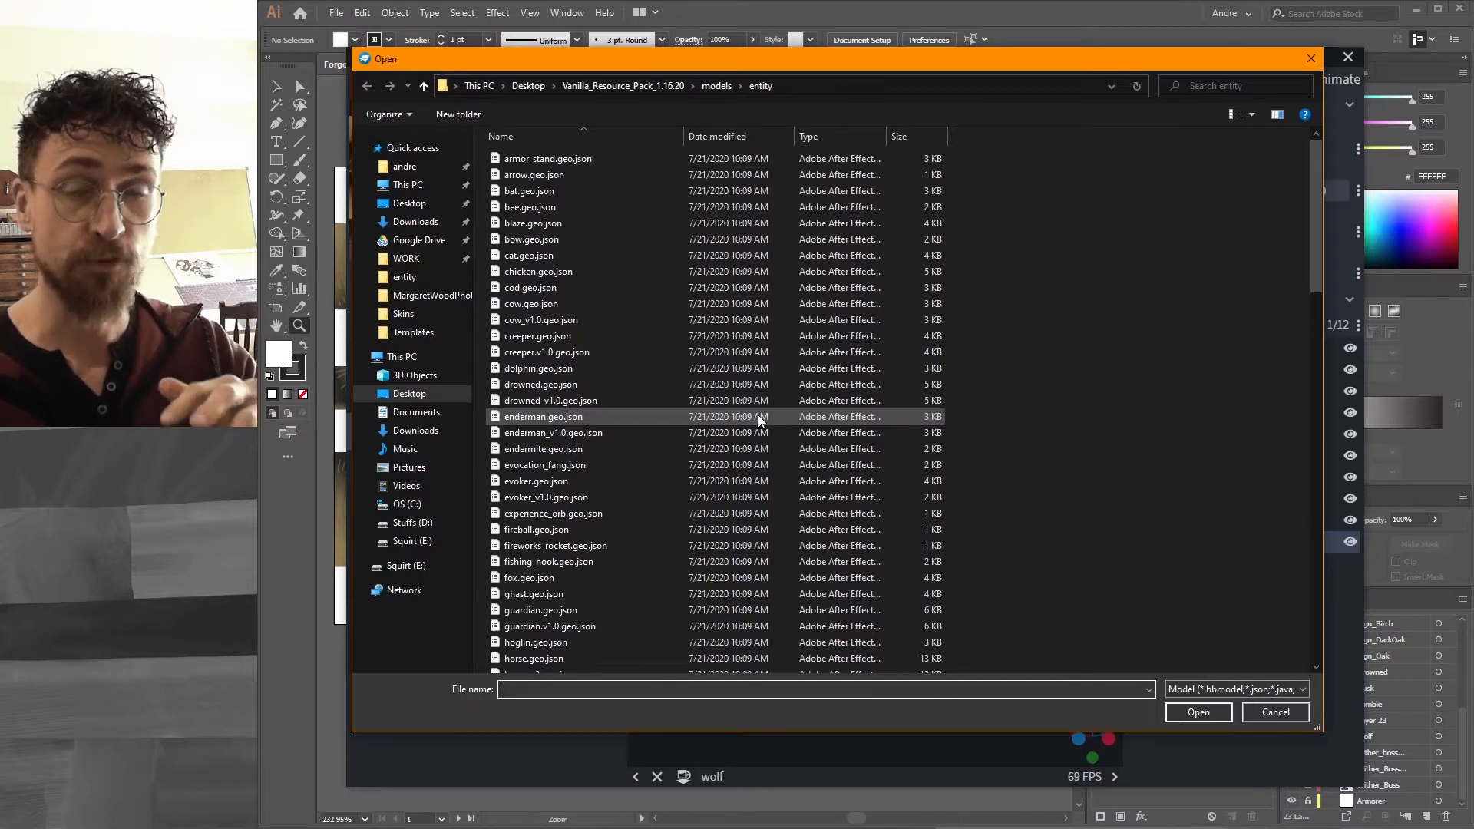
pyautogui.scroll(-5, 751, 422)
pyautogui.scroll(5, 750, 422)
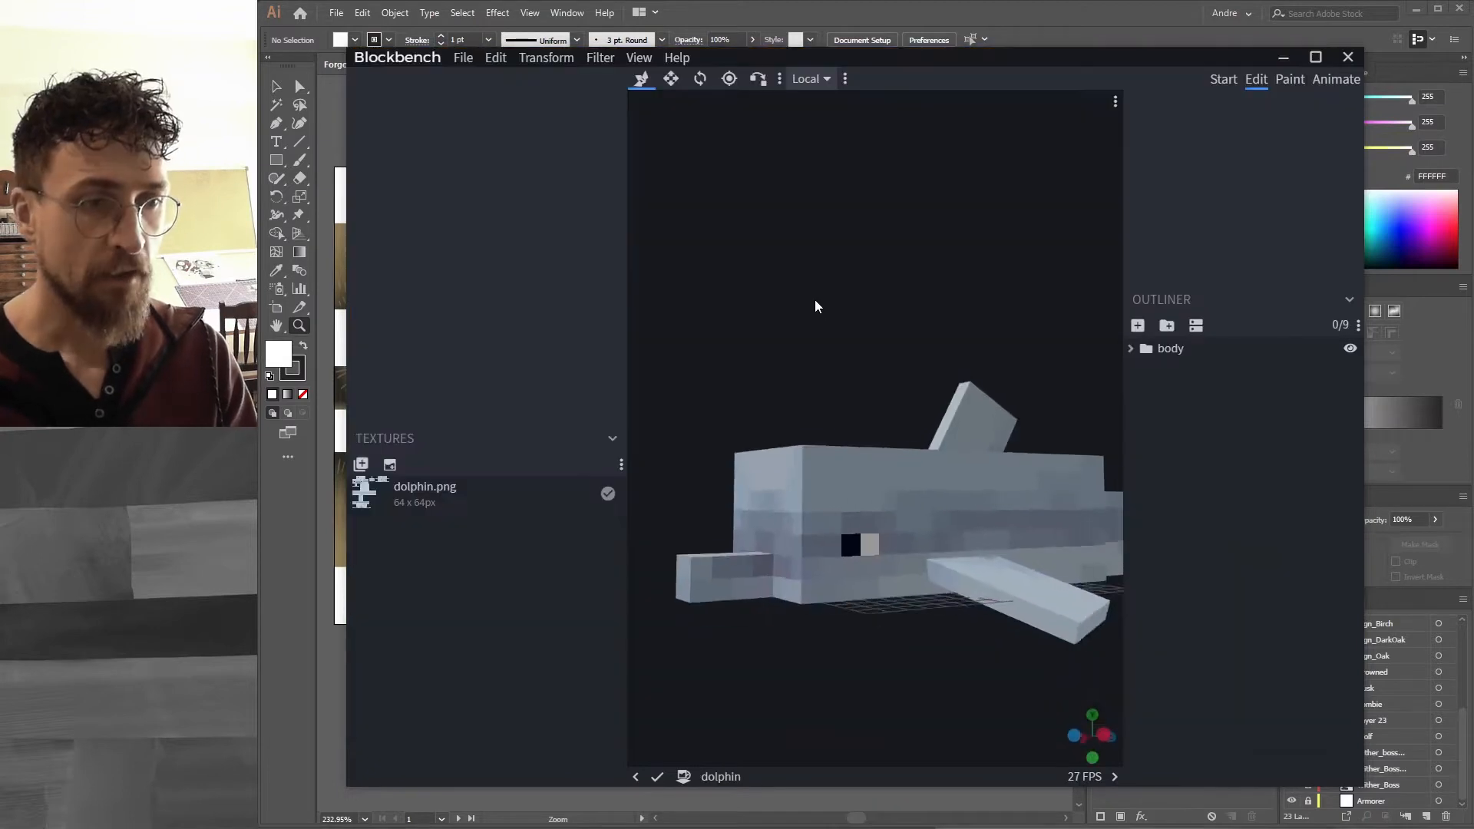
pyautogui.moveTo(816, 303); pyautogui.dragTo(946, 314)
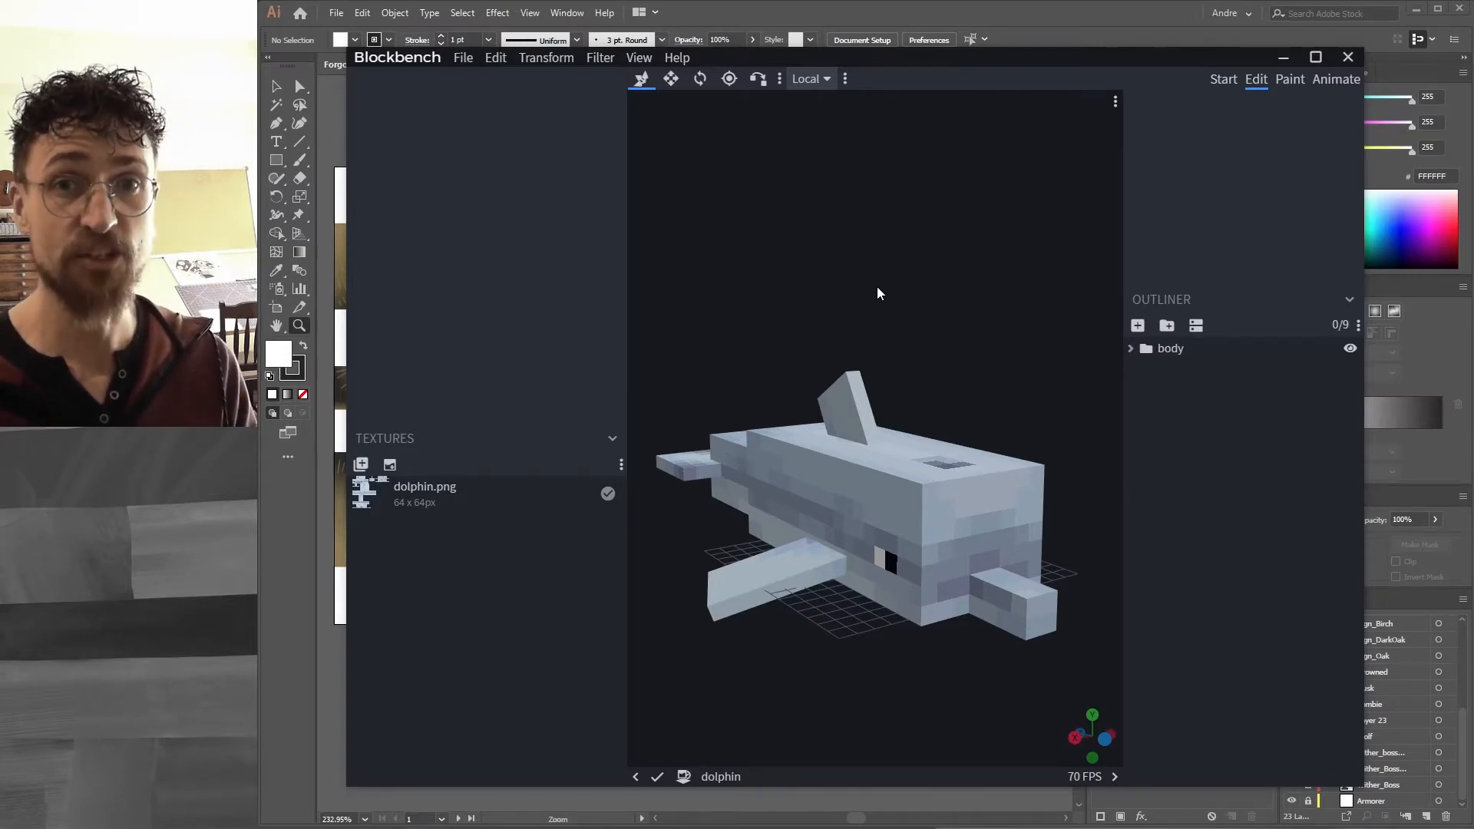
# Add a second dolphin.png texture to the dolphin model and apply it.
pyautogui.moveTo(261, 538); pyautogui.dragTo(398, 546)
pyautogui.click(398, 546)
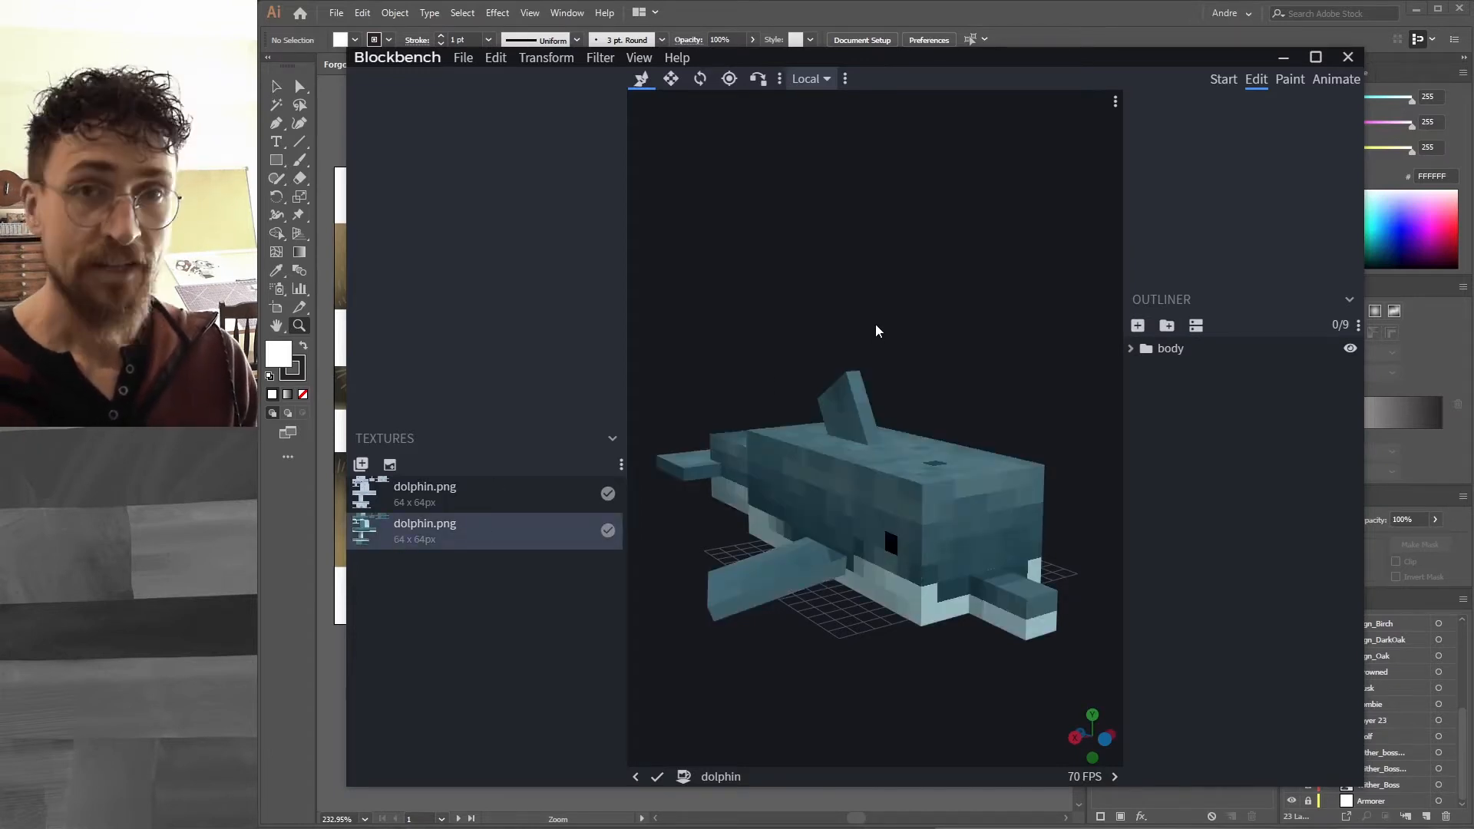
pyautogui.moveTo(970, 345); pyautogui.dragTo(919, 297)
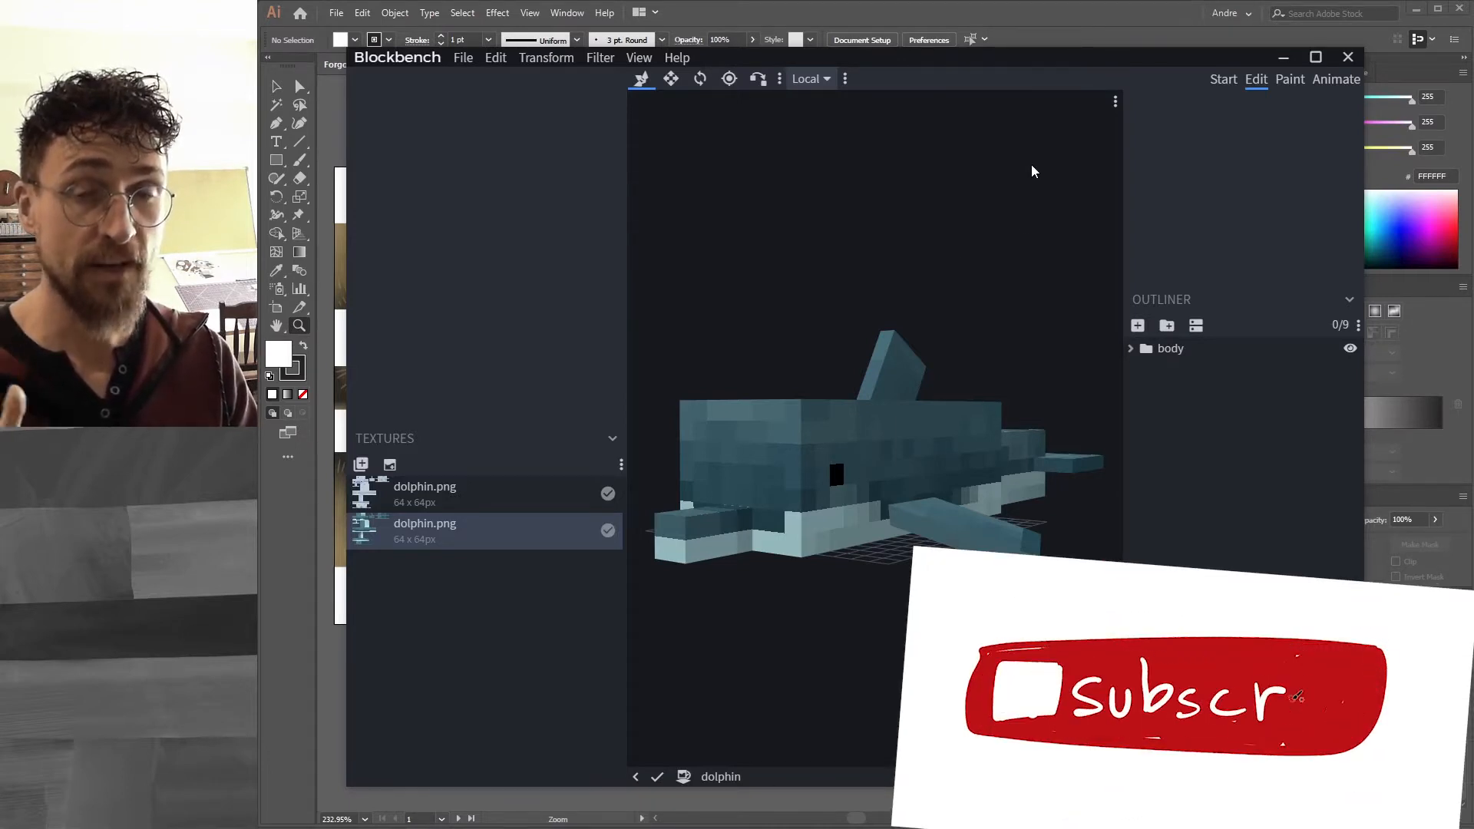
# Move and shrink the Blockbench window into the lower left corner beside the Illustrator artboard.
pyautogui.moveTo(957, 61); pyautogui.dragTo(323, 107)
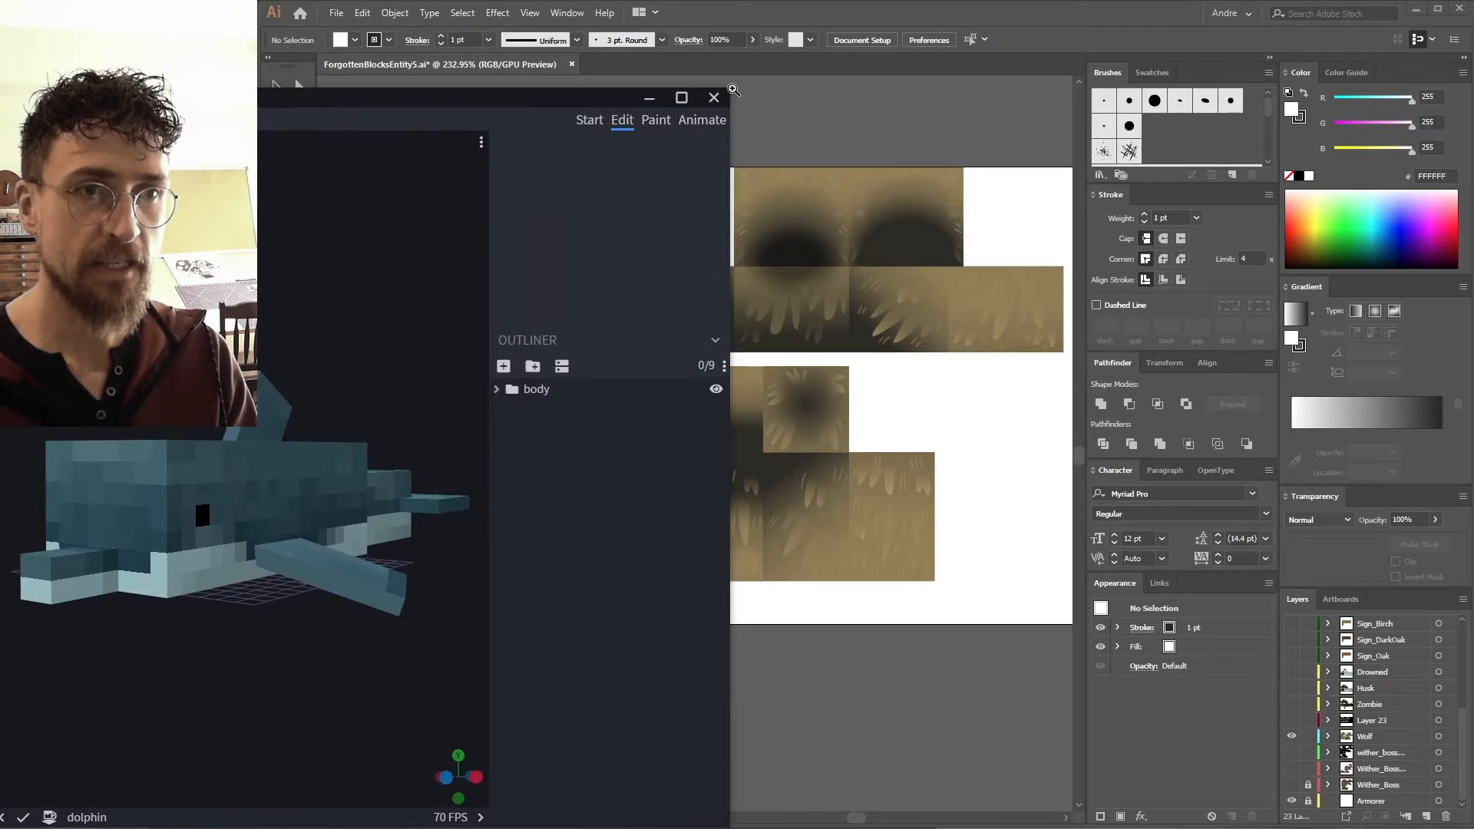
pyautogui.moveTo(728, 91); pyautogui.dragTo(436, 198)
pyautogui.scroll(-4, 85, 392)
pyautogui.moveTo(38, 403)
pyautogui.mouseDown()
pyautogui.moveTo(122, 443)
pyautogui.moveTo(44, 425)
pyautogui.mouseUp()
pyautogui.moveTo(195, 431); pyautogui.dragTo(317, 427)
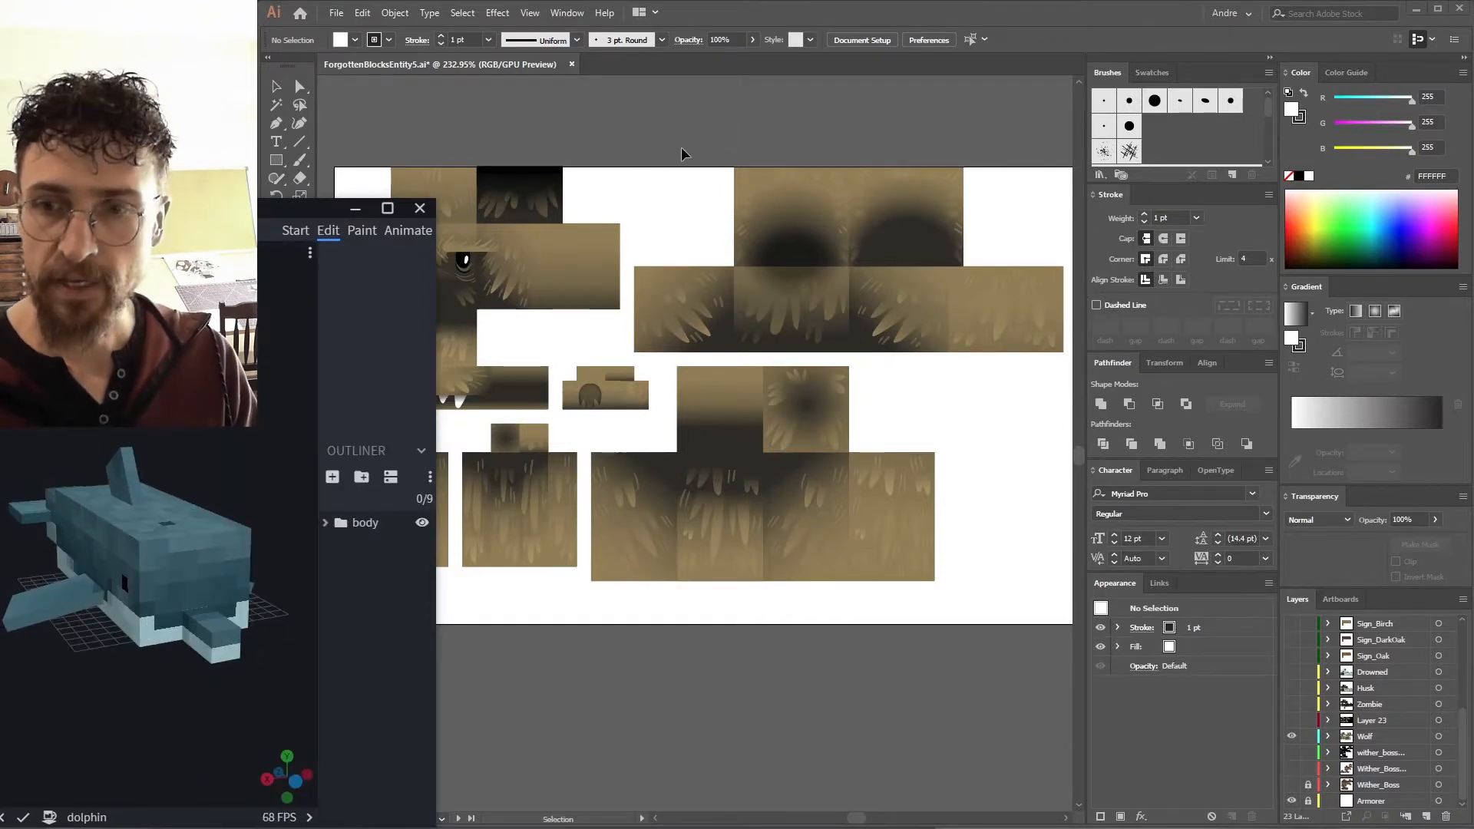
# Hide the Wolf layer and show Layer 20 in the layers list.
pyautogui.click(816, 351)
pyautogui.click(1291, 736)
pyautogui.scroll(5, 1403, 633)
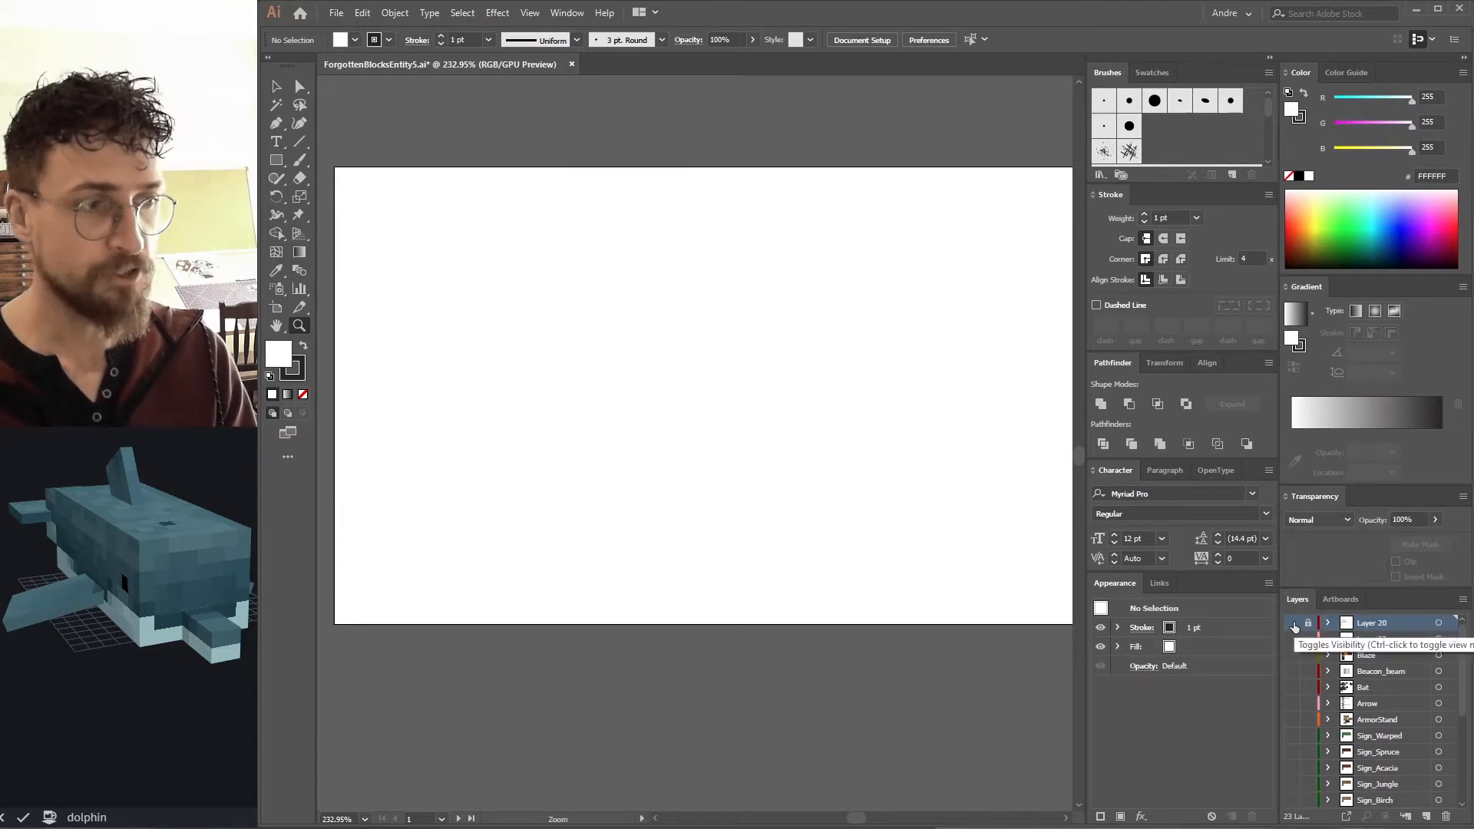
pyautogui.click(1293, 622)
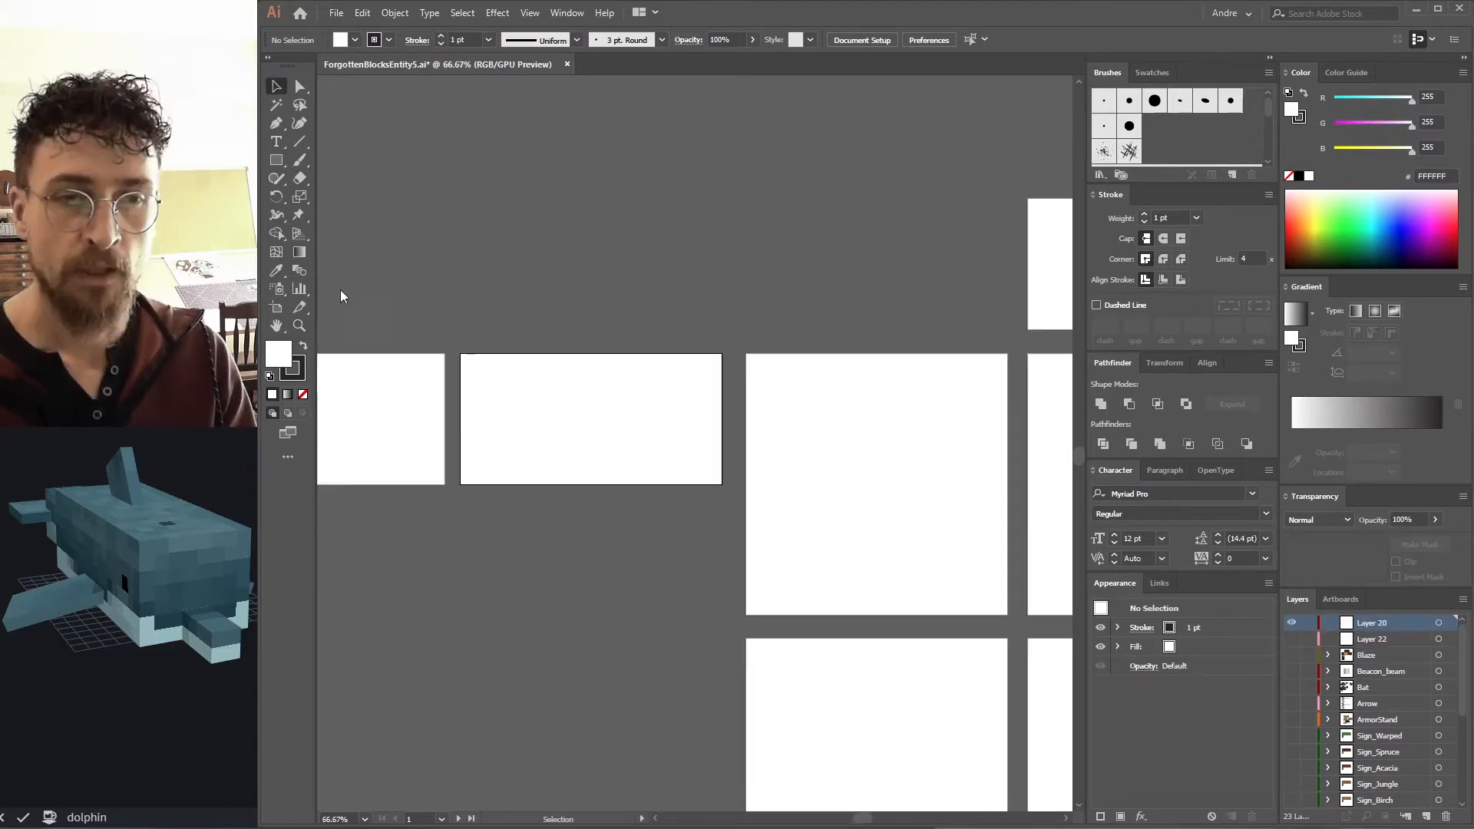
# Place the dolphin.png texture onto the artboard in Layer 20.
pyautogui.moveTo(341, 296); pyautogui.dragTo(618, 408)
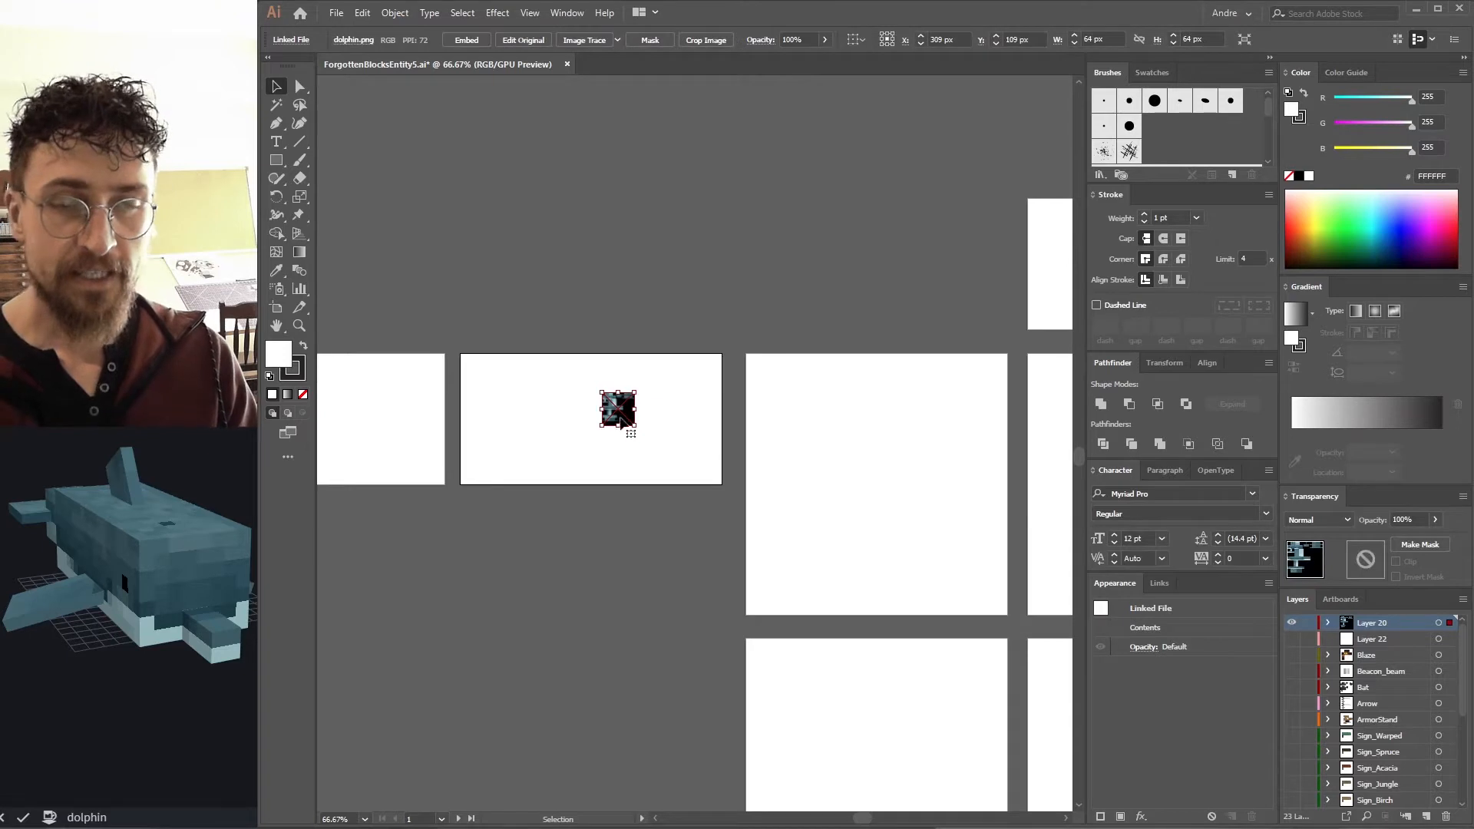
pyautogui.scroll(4, 636, 415)
pyautogui.scroll(-1, 634, 418)
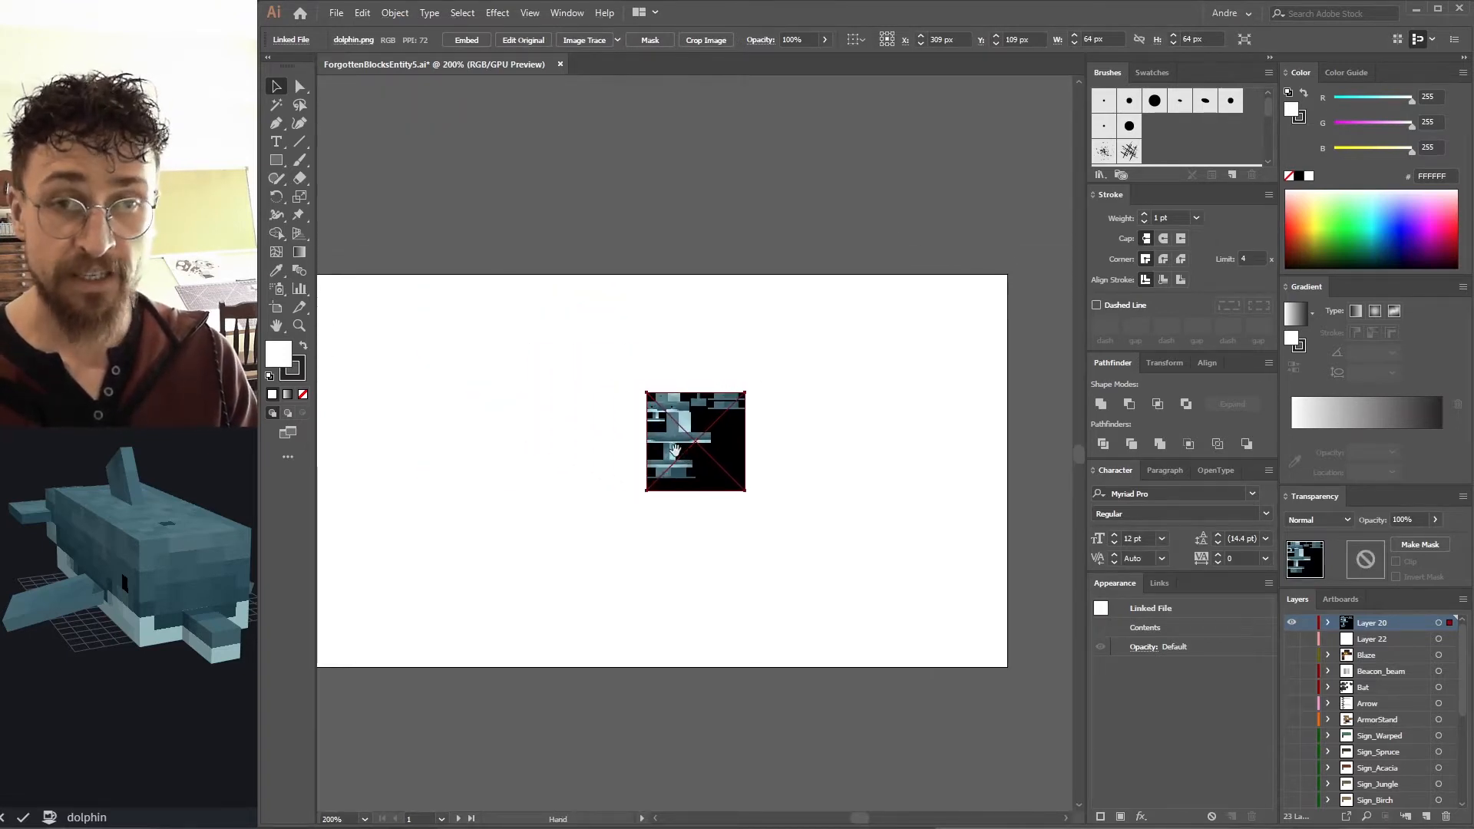
# Scale the placed dolphin texture uniformly to 800%.
pyautogui.click(396, 14)
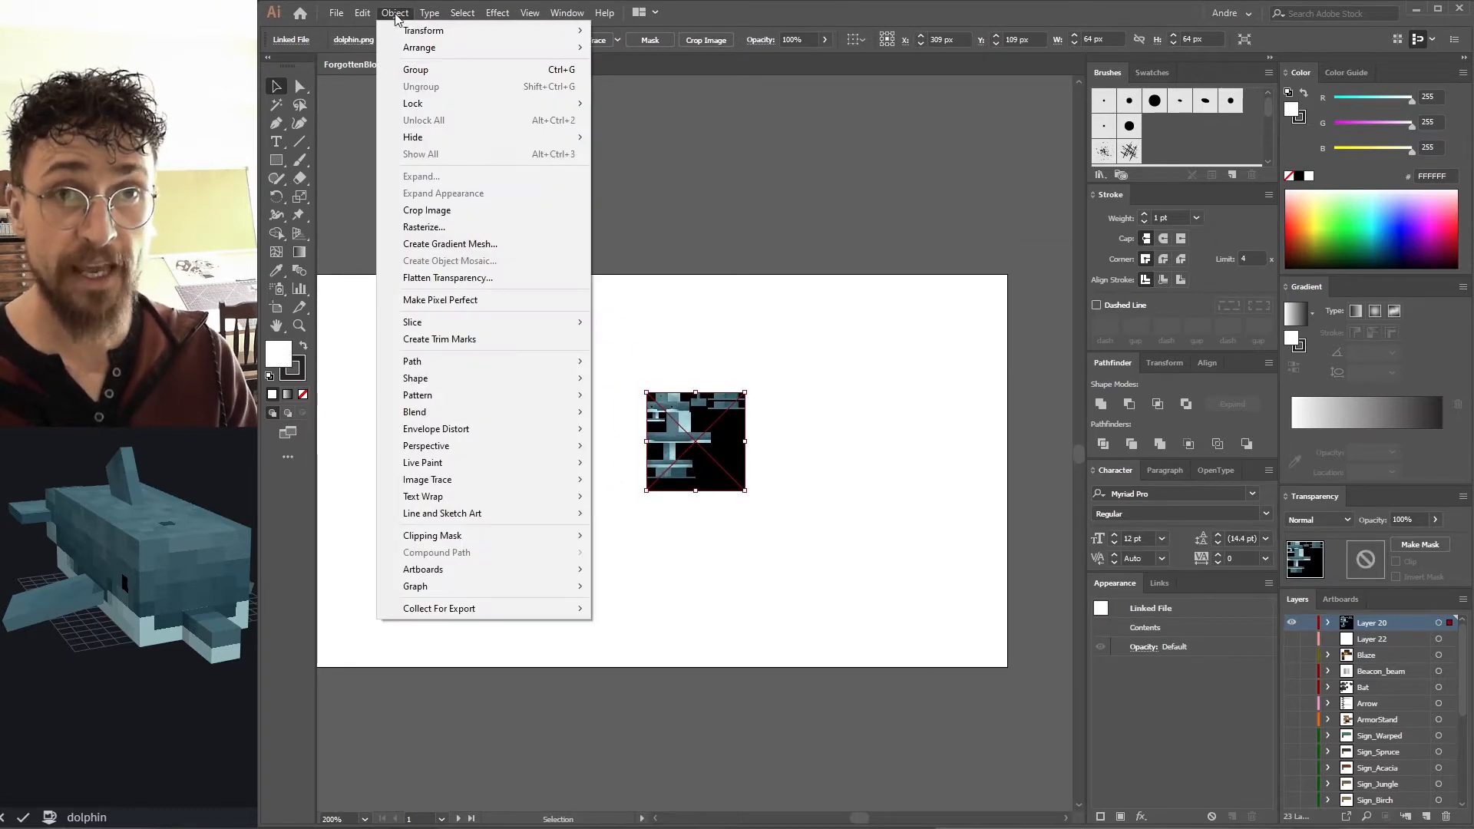
pyautogui.moveTo(492, 31)
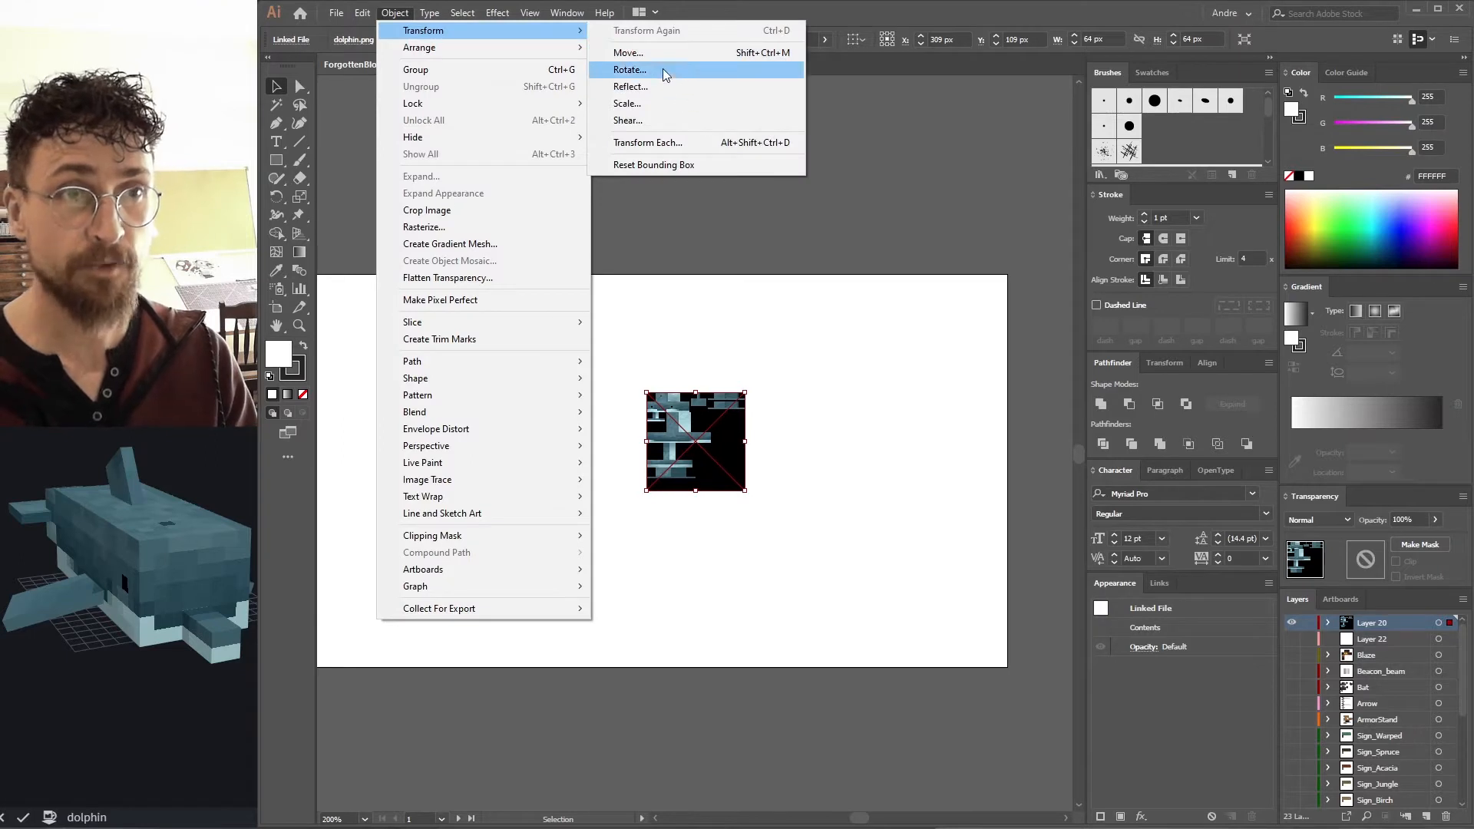
pyautogui.click(629, 103)
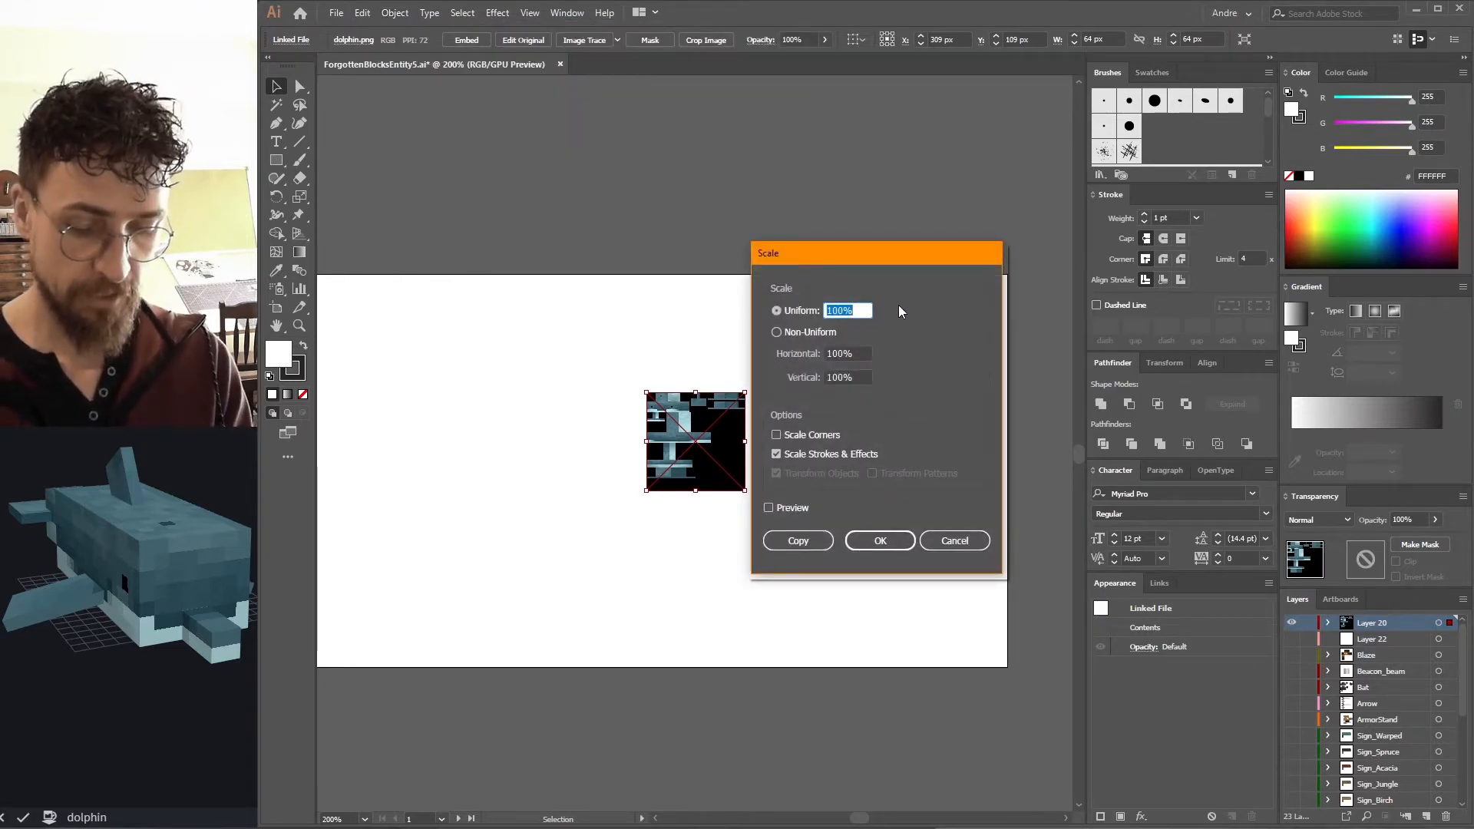
pyautogui.write('800')
pyautogui.press('Return')
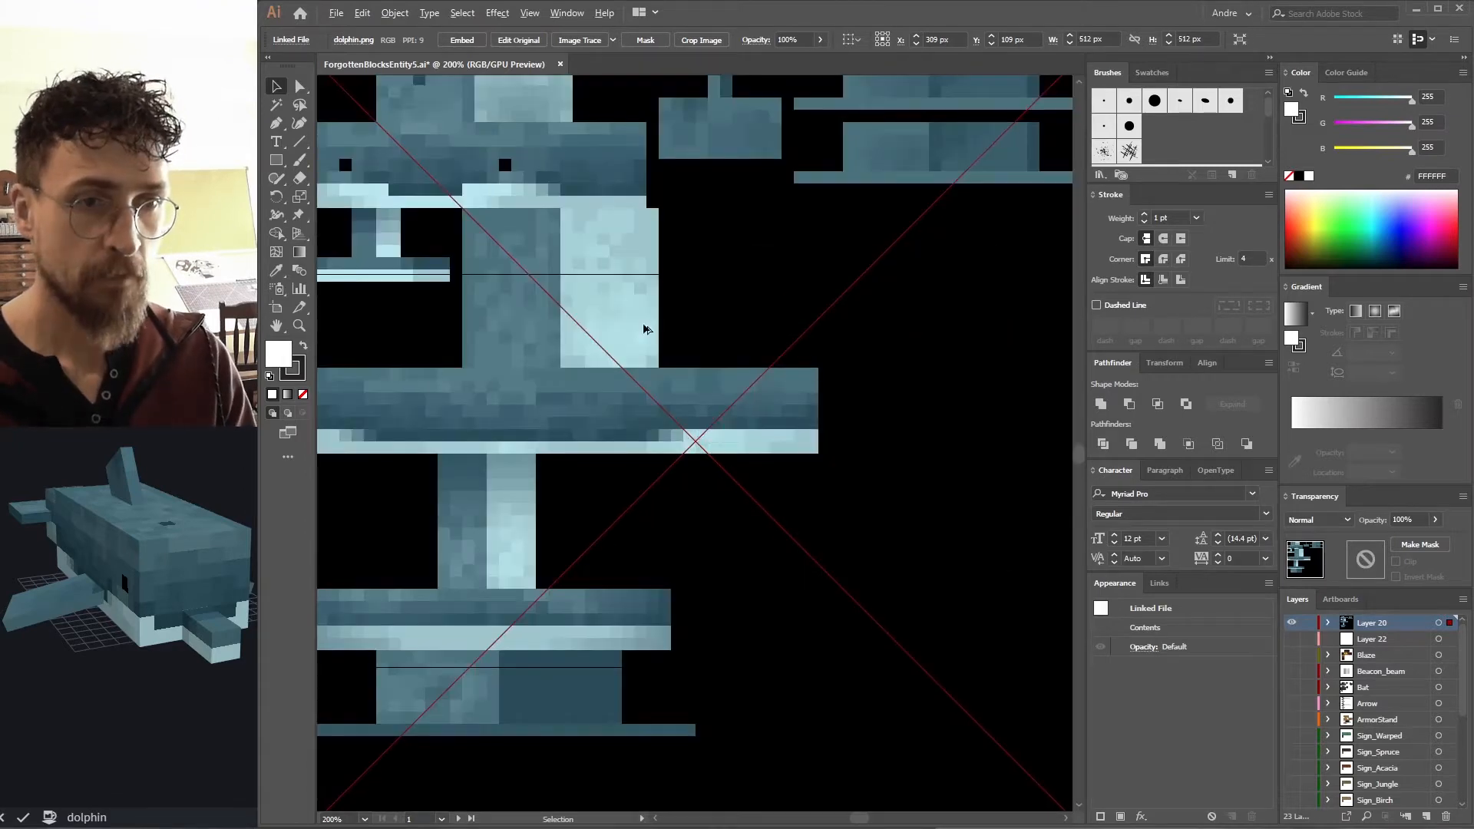
# Examine the scaled dolphin texture on the artboard by zooming and panning around its parts.
pyautogui.scroll(-2, 768, 383)
pyautogui.moveTo(770, 392); pyautogui.dragTo(593, 298)
pyautogui.scroll(-1, 750, 407)
pyautogui.moveTo(472, 295); pyautogui.dragTo(569, 325)
pyautogui.scroll(9, 593, 305)
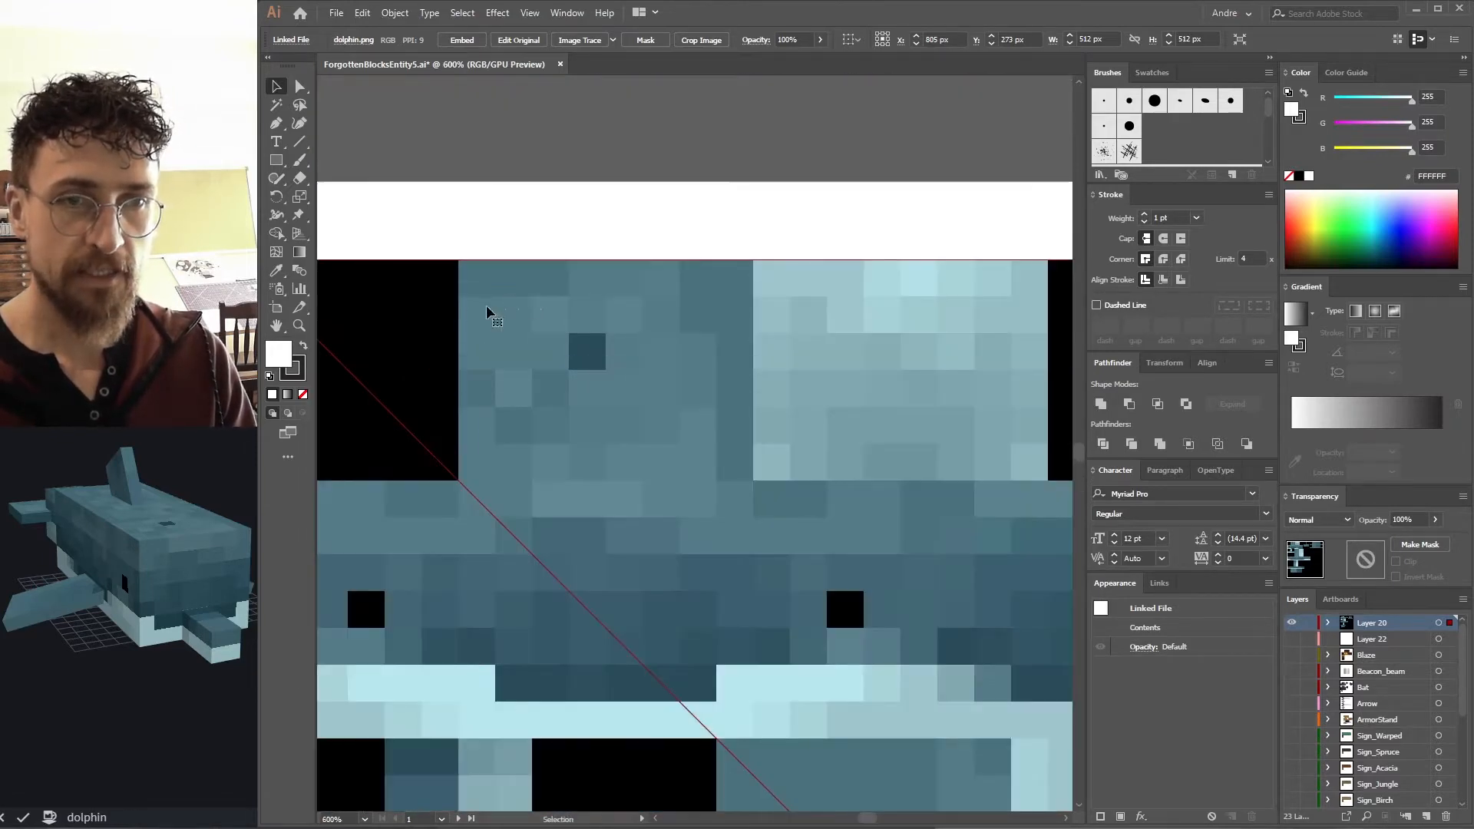
pyautogui.moveTo(486, 311); pyautogui.dragTo(552, 272)
pyautogui.hotkey('ctrl', 'shift', 'a')
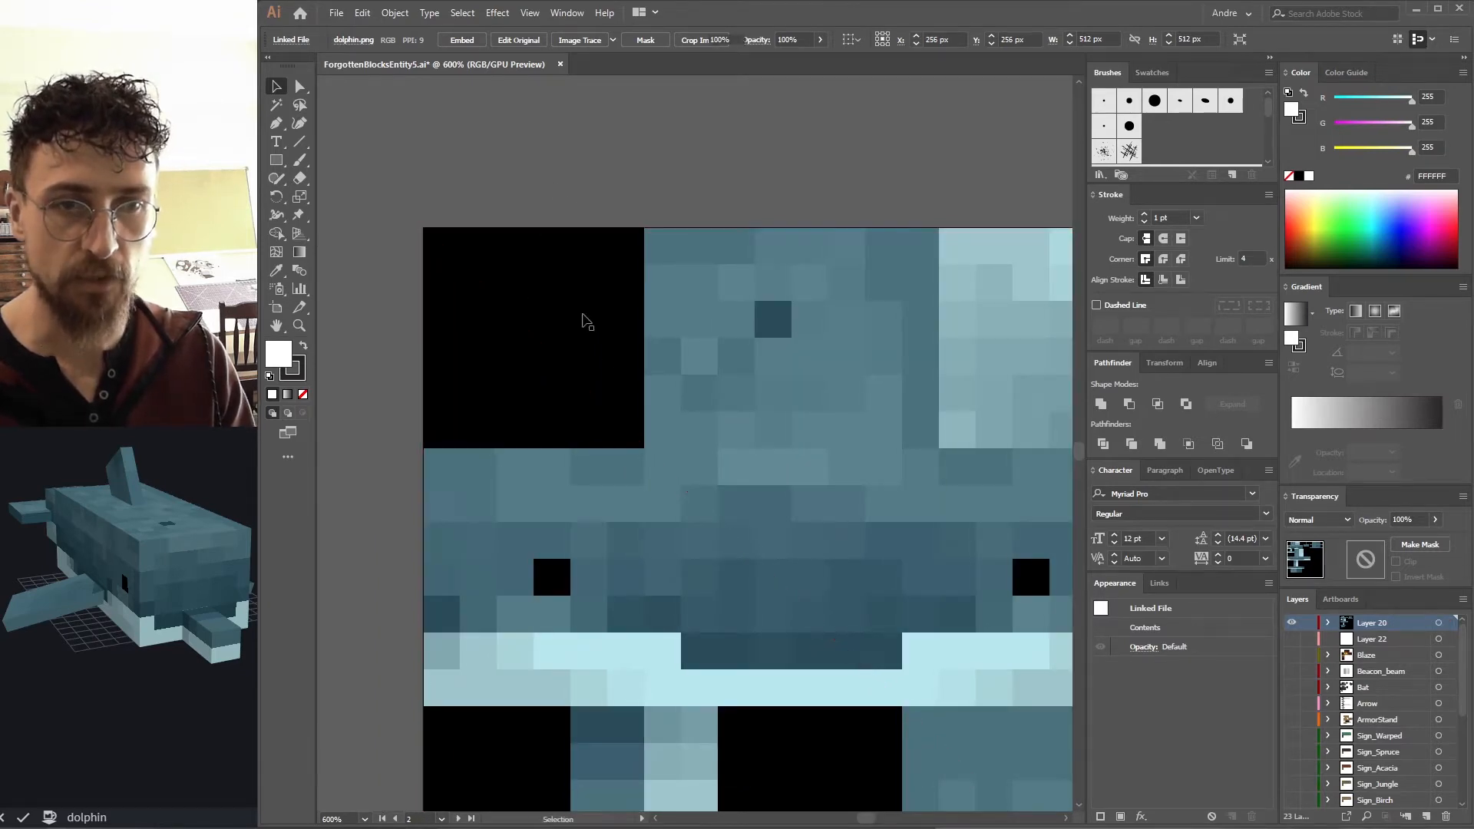
pyautogui.scroll(-4, 566, 240)
pyautogui.moveTo(794, 486); pyautogui.dragTo(577, 315)
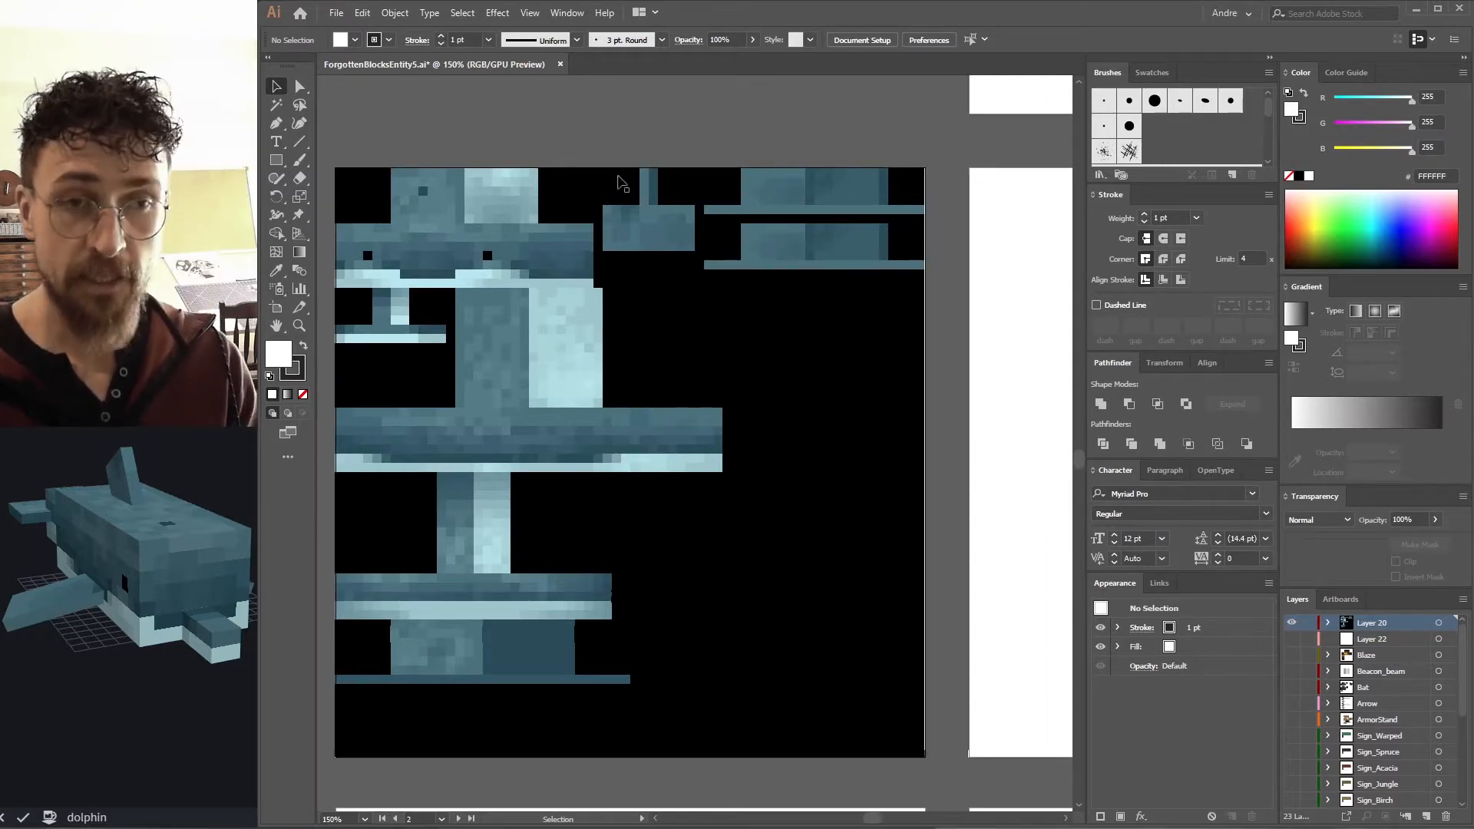
pyautogui.hscroll(-4, 664, 513)
pyautogui.hscroll(1, 642, 371)
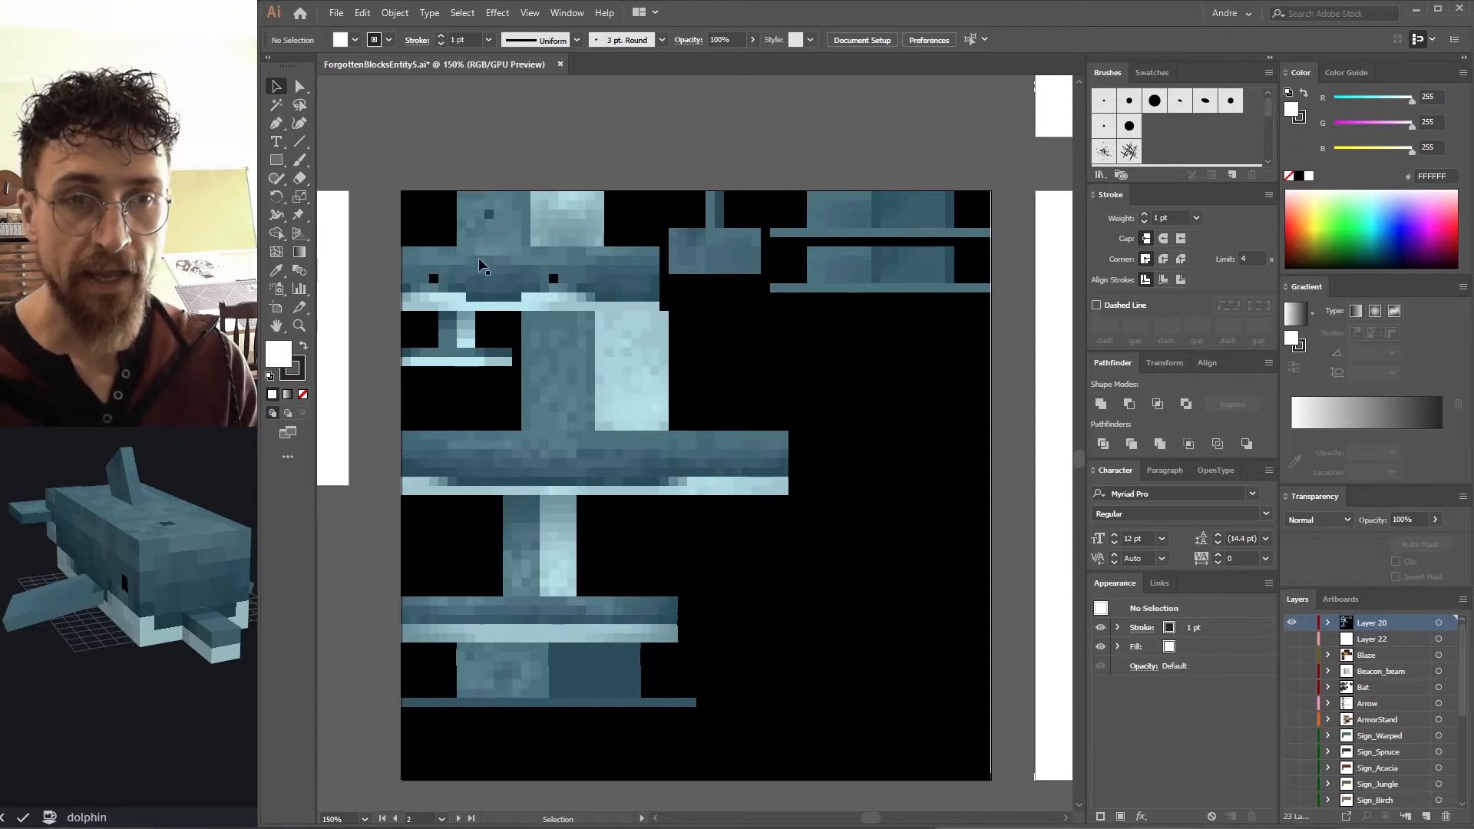
# Zoom into the dolphin's head, lock Layer 20 and add a new layer above it.
pyautogui.press('z')
pyautogui.moveTo(504, 291); pyautogui.dragTo(688, 303)
pyautogui.moveTo(578, 310); pyautogui.dragTo(693, 432)
pyautogui.click(1308, 623)
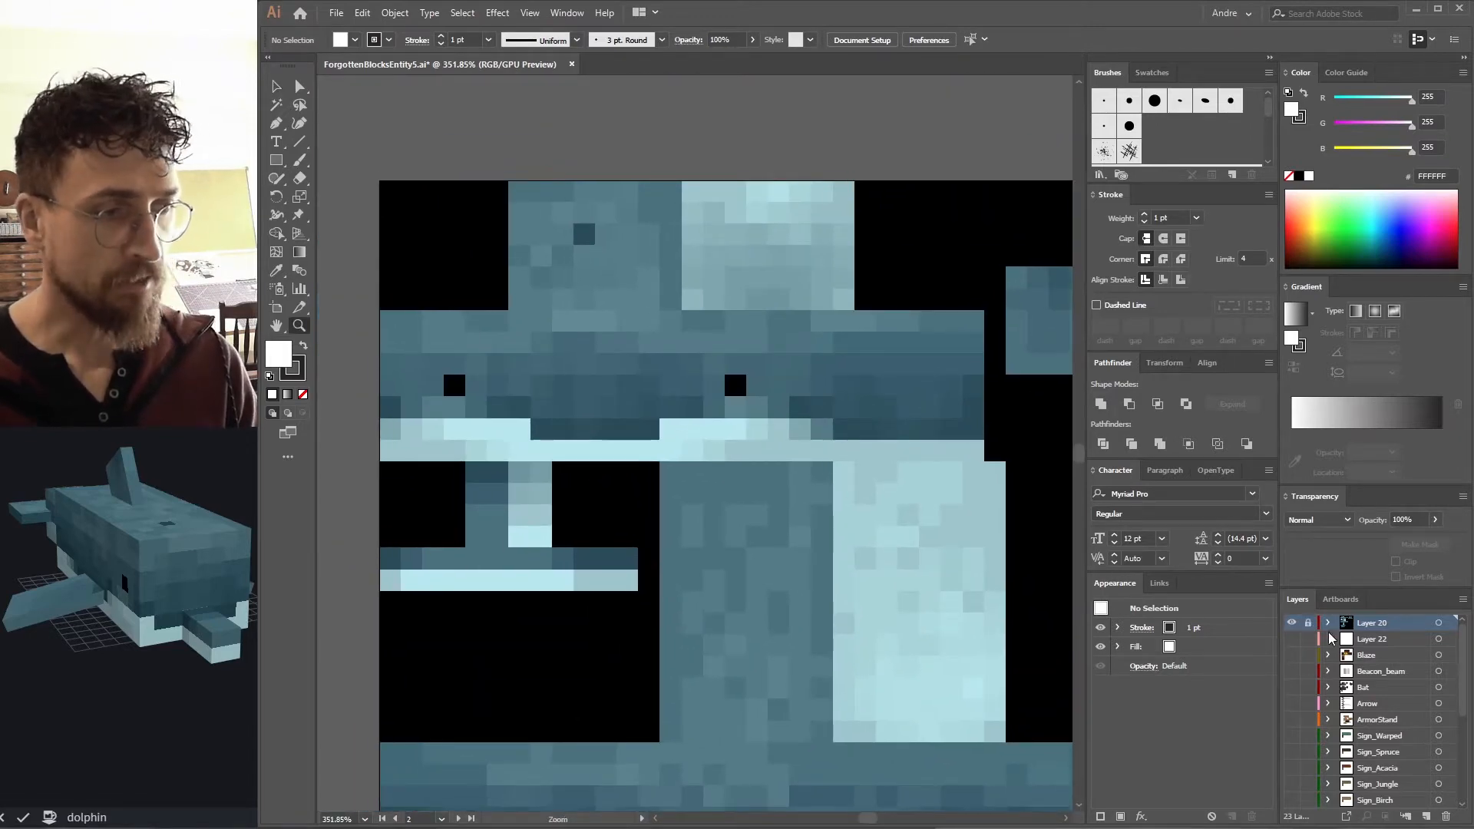
pyautogui.click(1426, 816)
# Draw a rectangle over the dolphin's head and fill it with a blue sampled from the texture.
pyautogui.scroll(1, 542, 321)
pyautogui.moveTo(524, 318); pyautogui.dragTo(728, 442)
pyautogui.press('m')
pyautogui.press('i')
pyautogui.click(753, 294)
pyautogui.press('v')
# Turn off Snap to Pixel and reposition the rectangle over the head between the eyes.
pyautogui.click(529, 13)
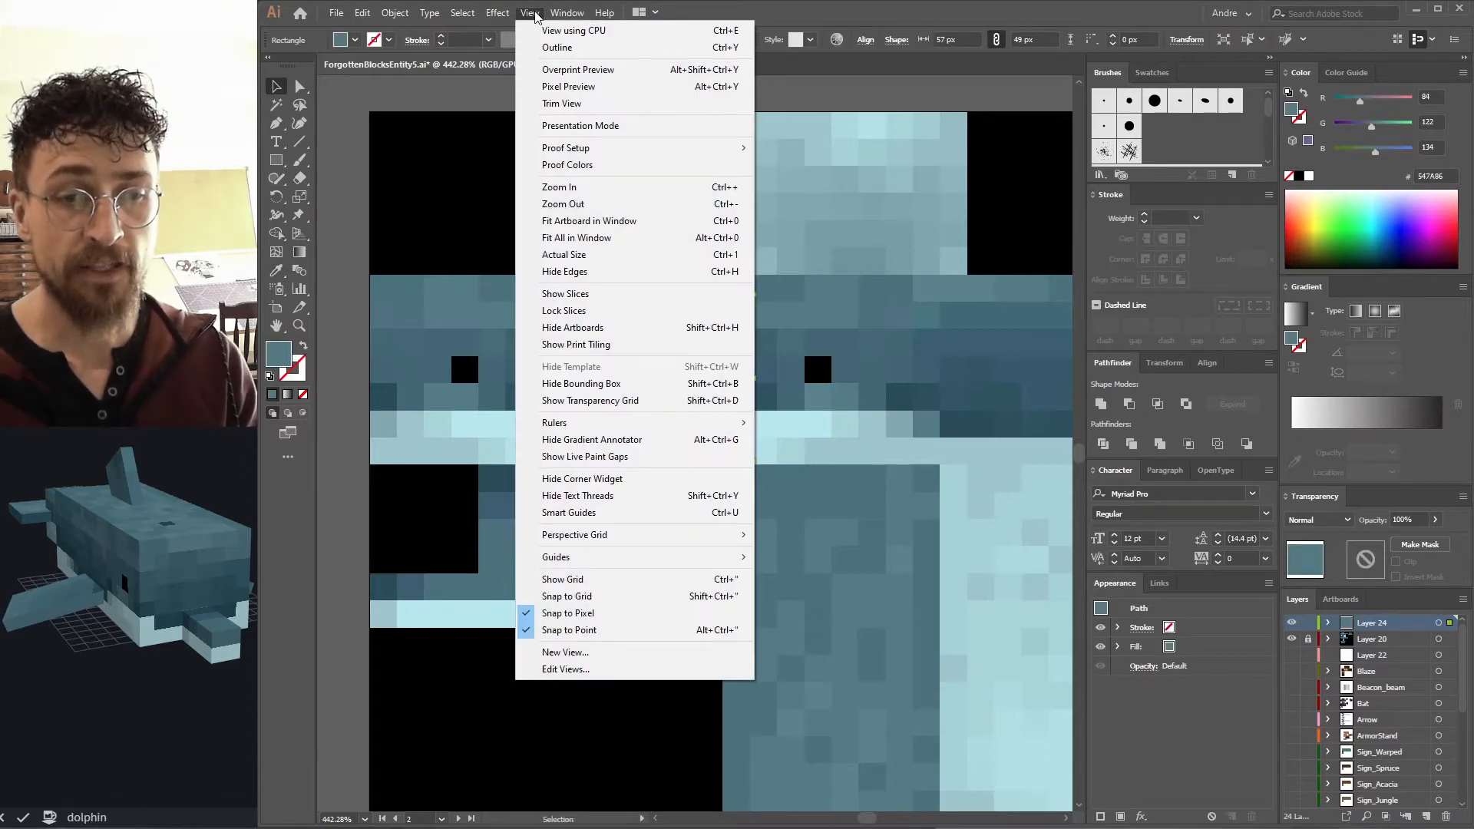
pyautogui.click(576, 614)
pyautogui.click(357, 313)
pyautogui.moveTo(619, 340); pyautogui.dragTo(597, 321)
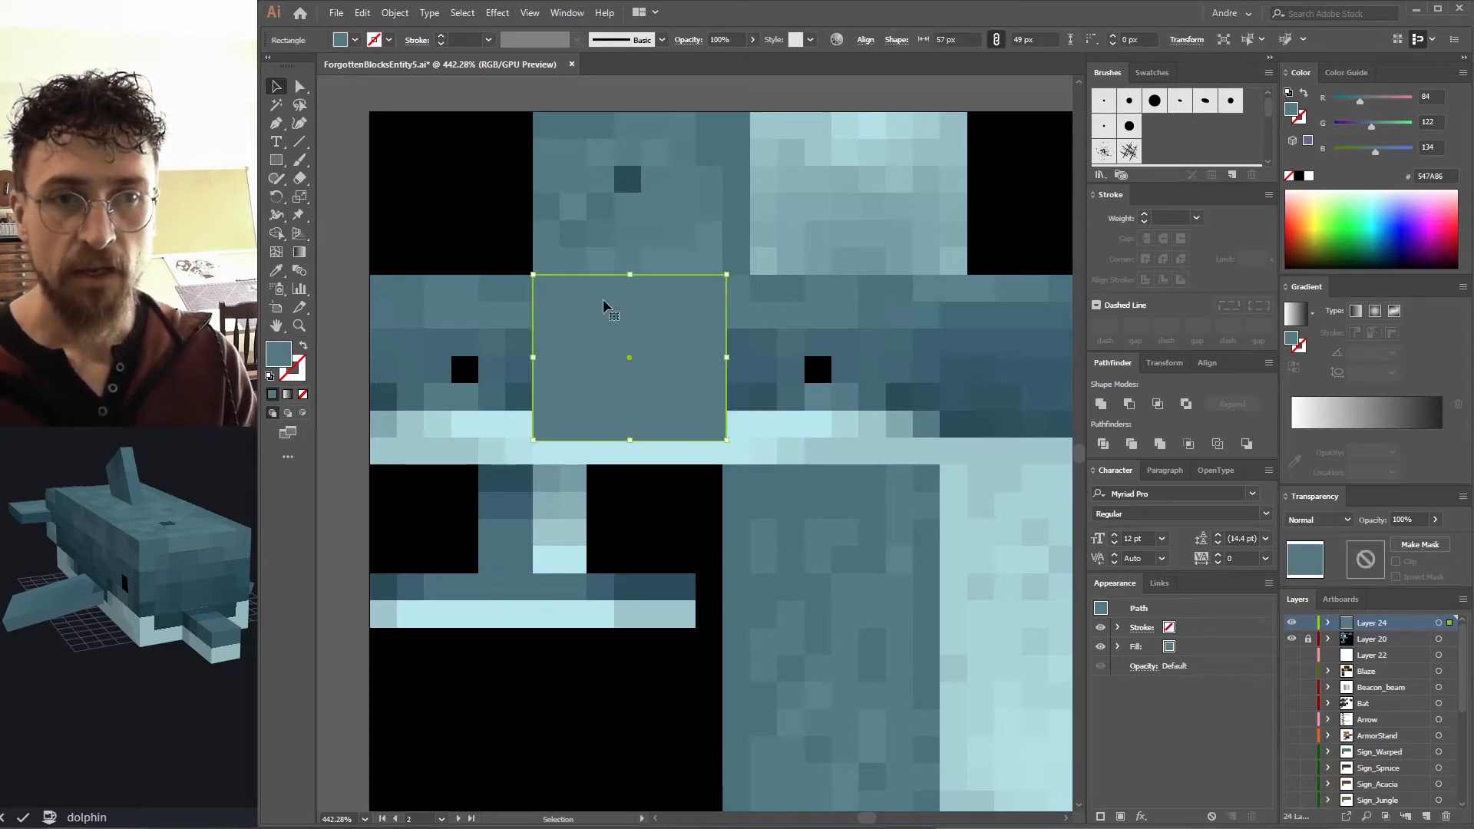
# Align and resize the rectangle to the texture's pixel grid between the eyes, comparing against the Blockbench model.
pyautogui.scroll(5, 533, 274)
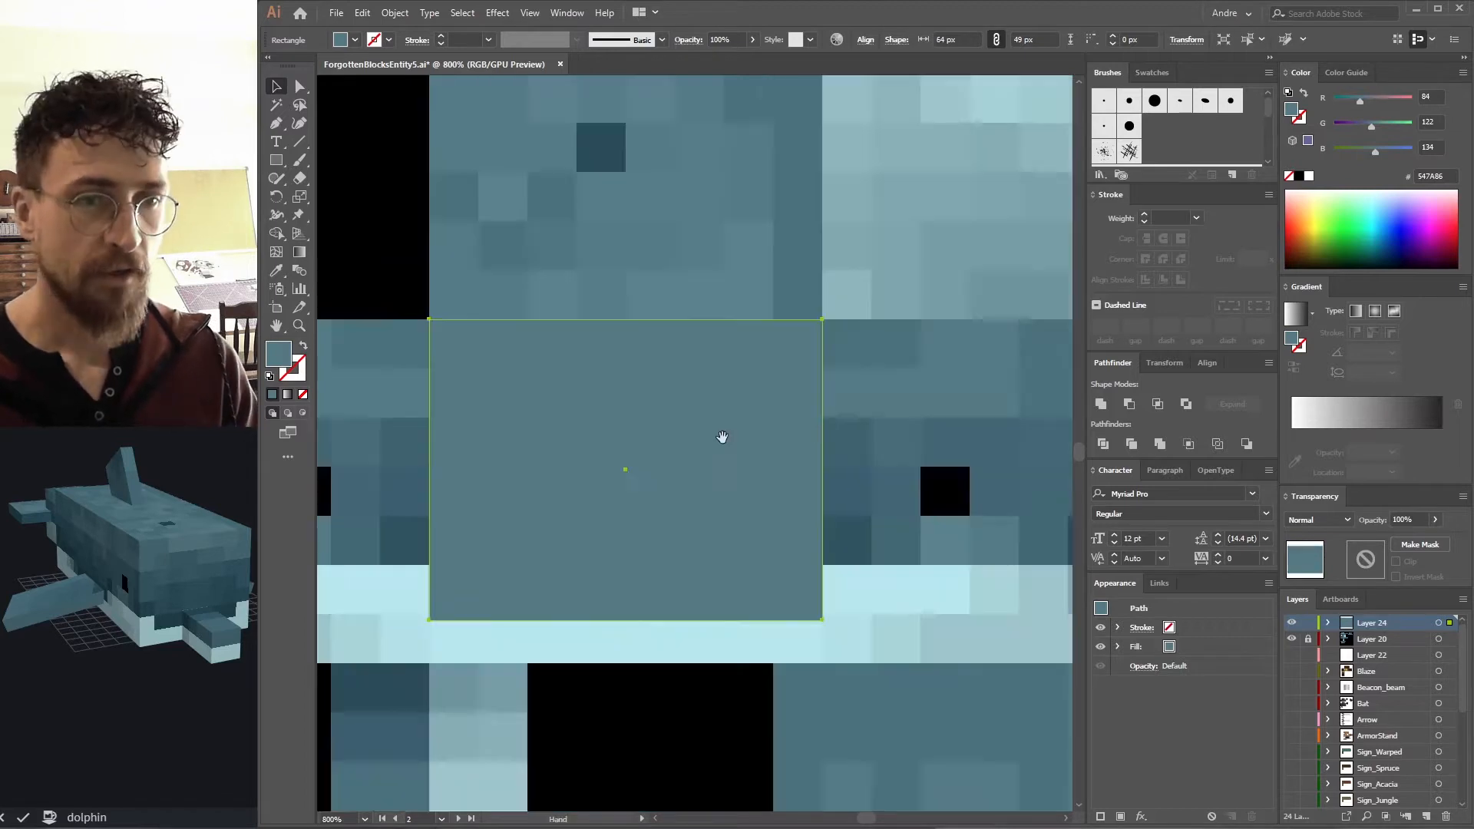
pyautogui.moveTo(721, 438); pyautogui.dragTo(689, 567)
pyautogui.hotkey('ctrl', '-')
pyautogui.moveTo(751, 384); pyautogui.dragTo(595, 319)
pyautogui.moveTo(203, 444); pyautogui.dragTo(213, 441)
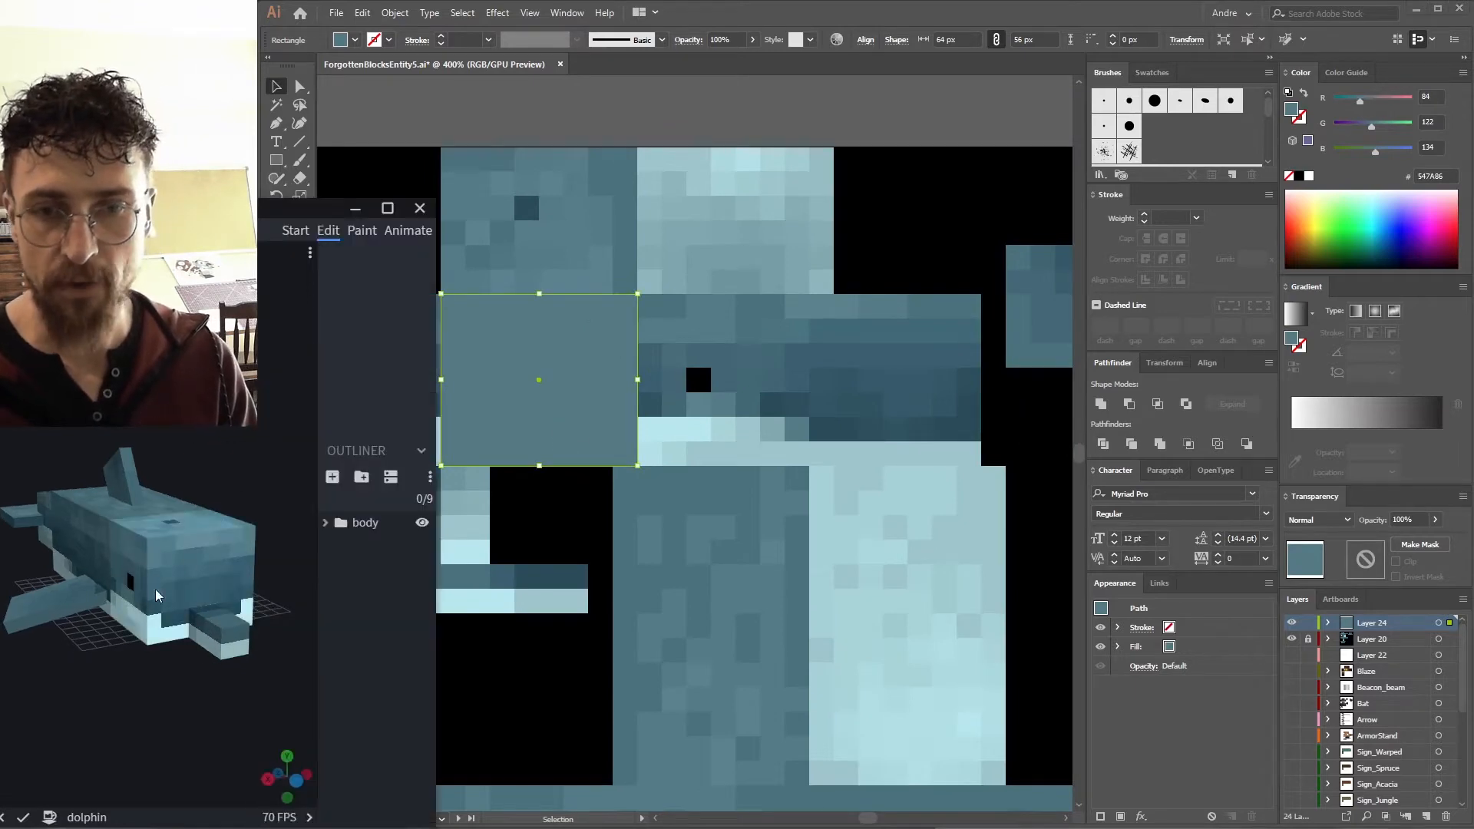
pyautogui.click(499, 374)
pyautogui.moveTo(530, 382); pyautogui.dragTo(674, 371)
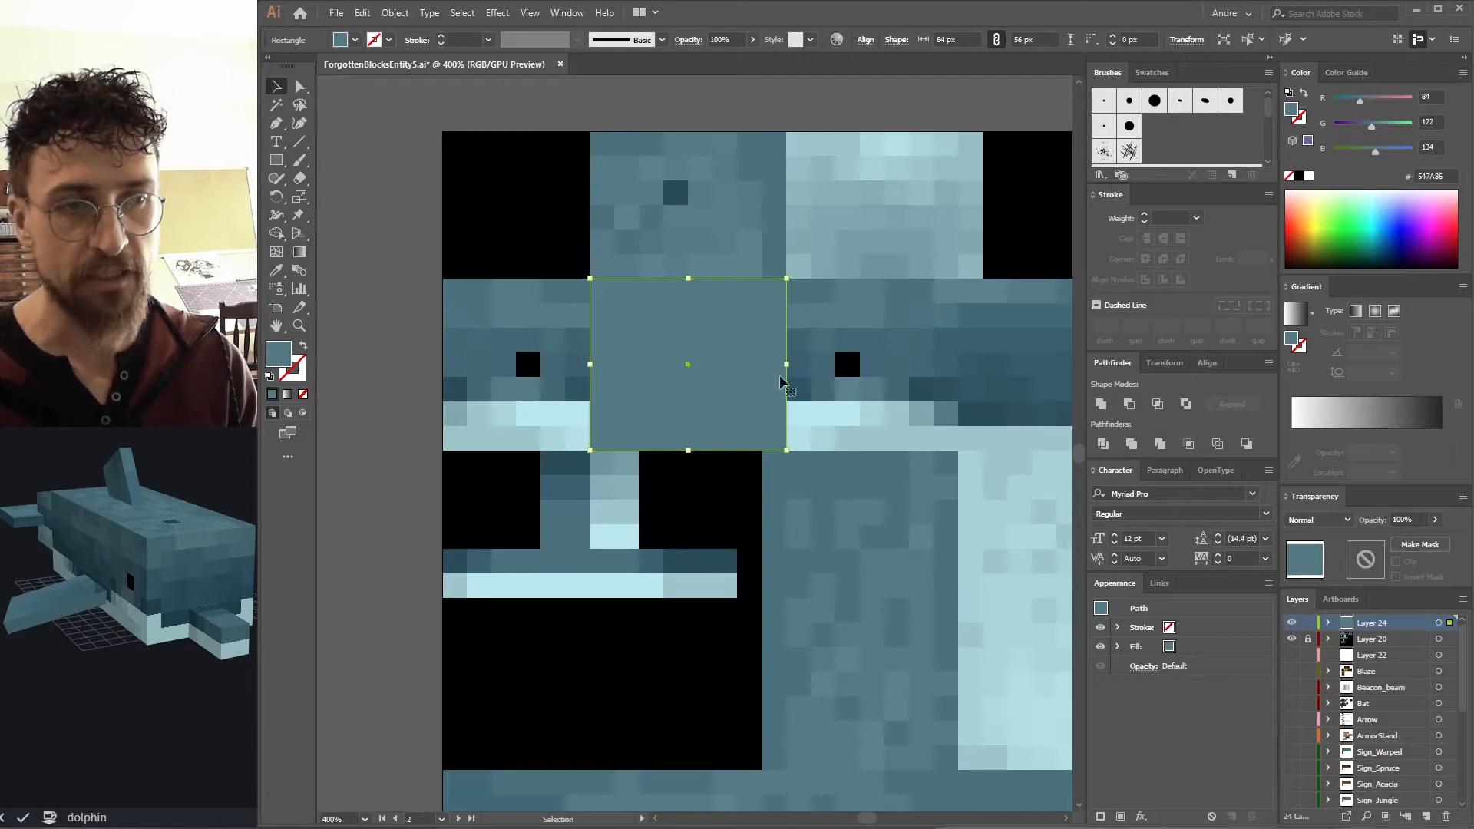
pyautogui.moveTo(780, 381); pyautogui.dragTo(719, 361)
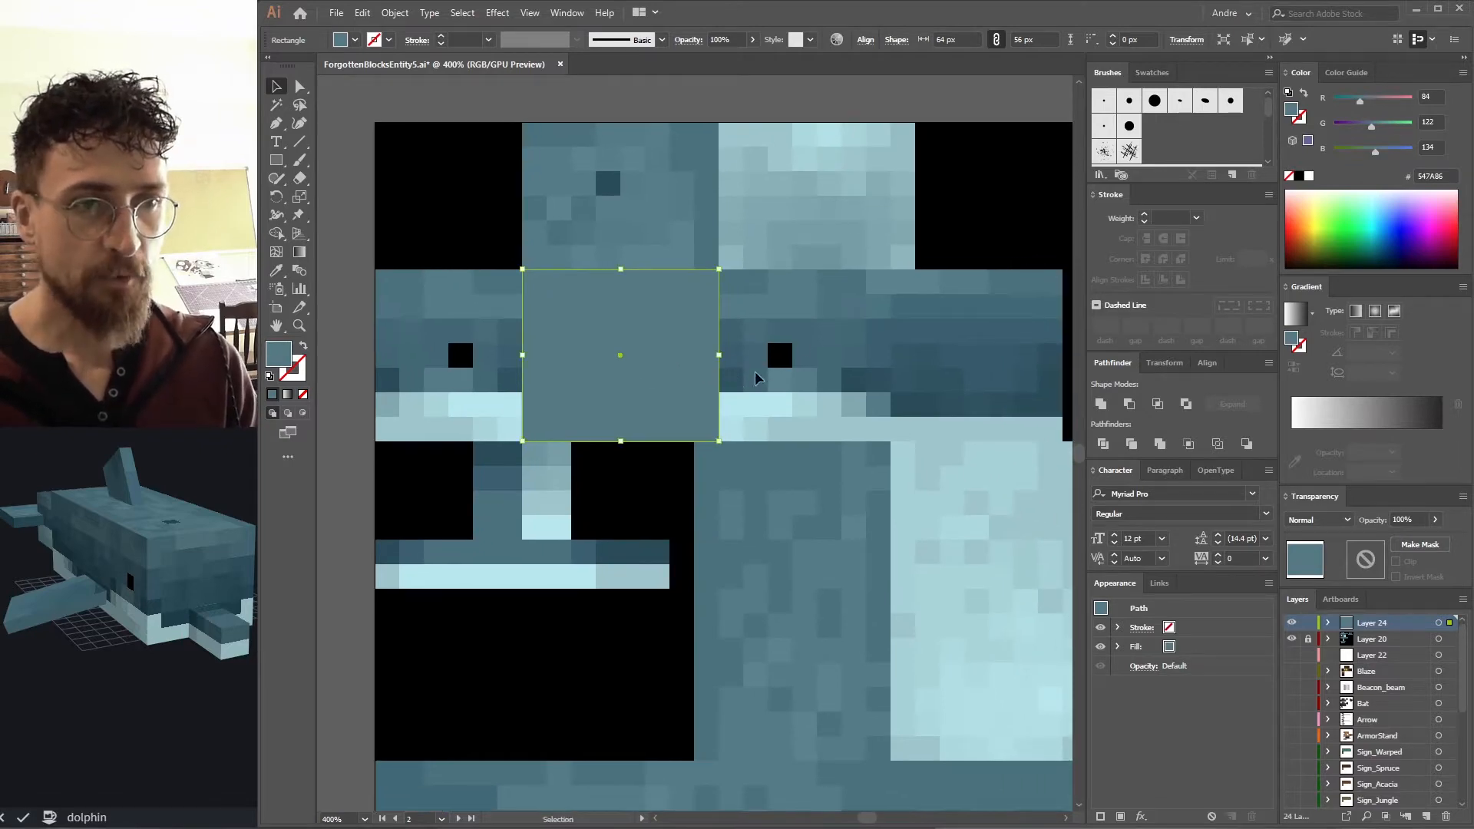
pyautogui.click(796, 116)
pyautogui.moveTo(721, 323); pyautogui.dragTo(693, 311)
# Fill the rectangle with a darker blue sampled beside the eye.
pyautogui.click(638, 376)
pyautogui.press('i')
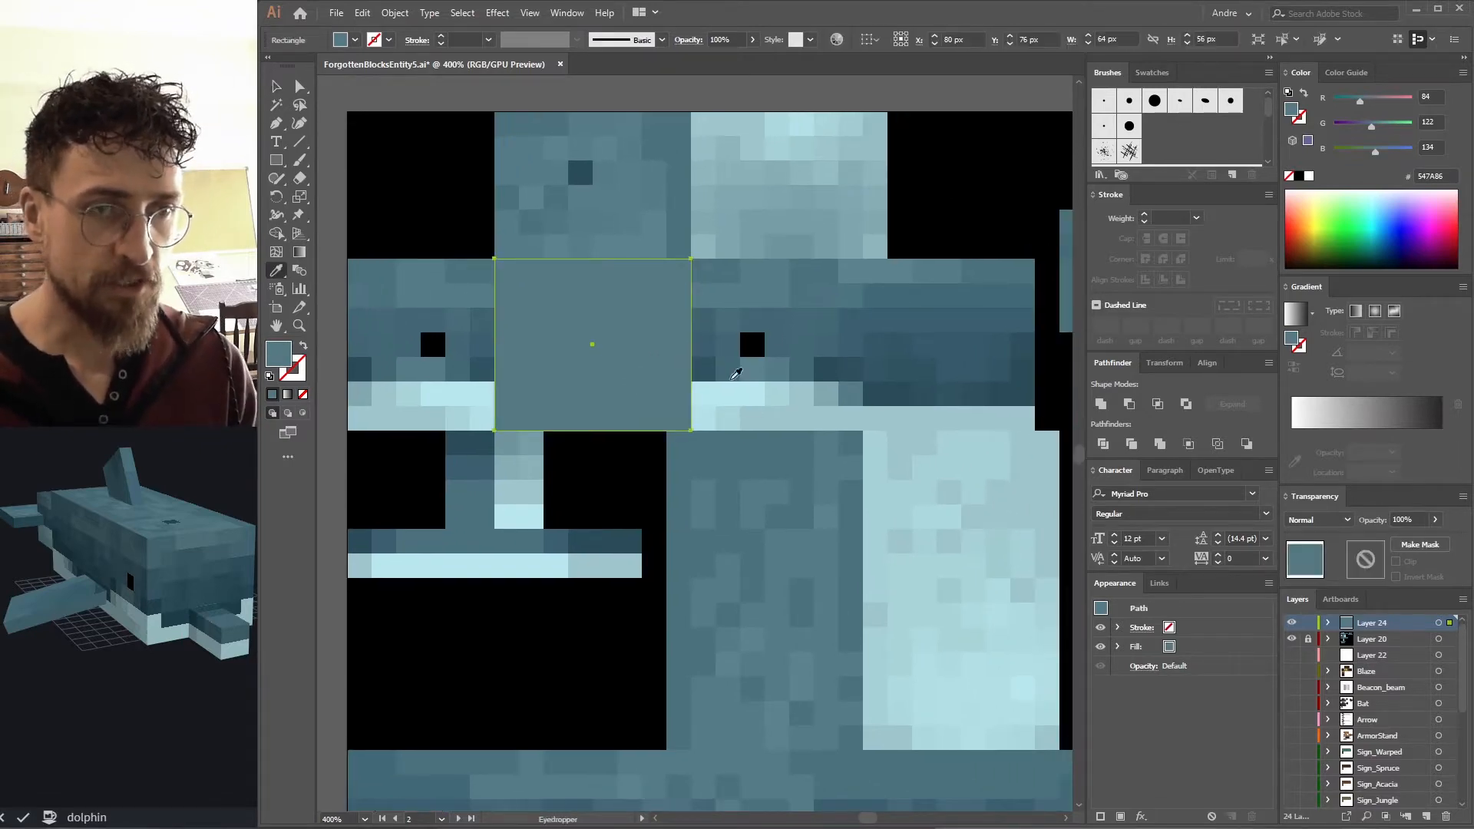
pyautogui.click(706, 369)
pyautogui.press('v')
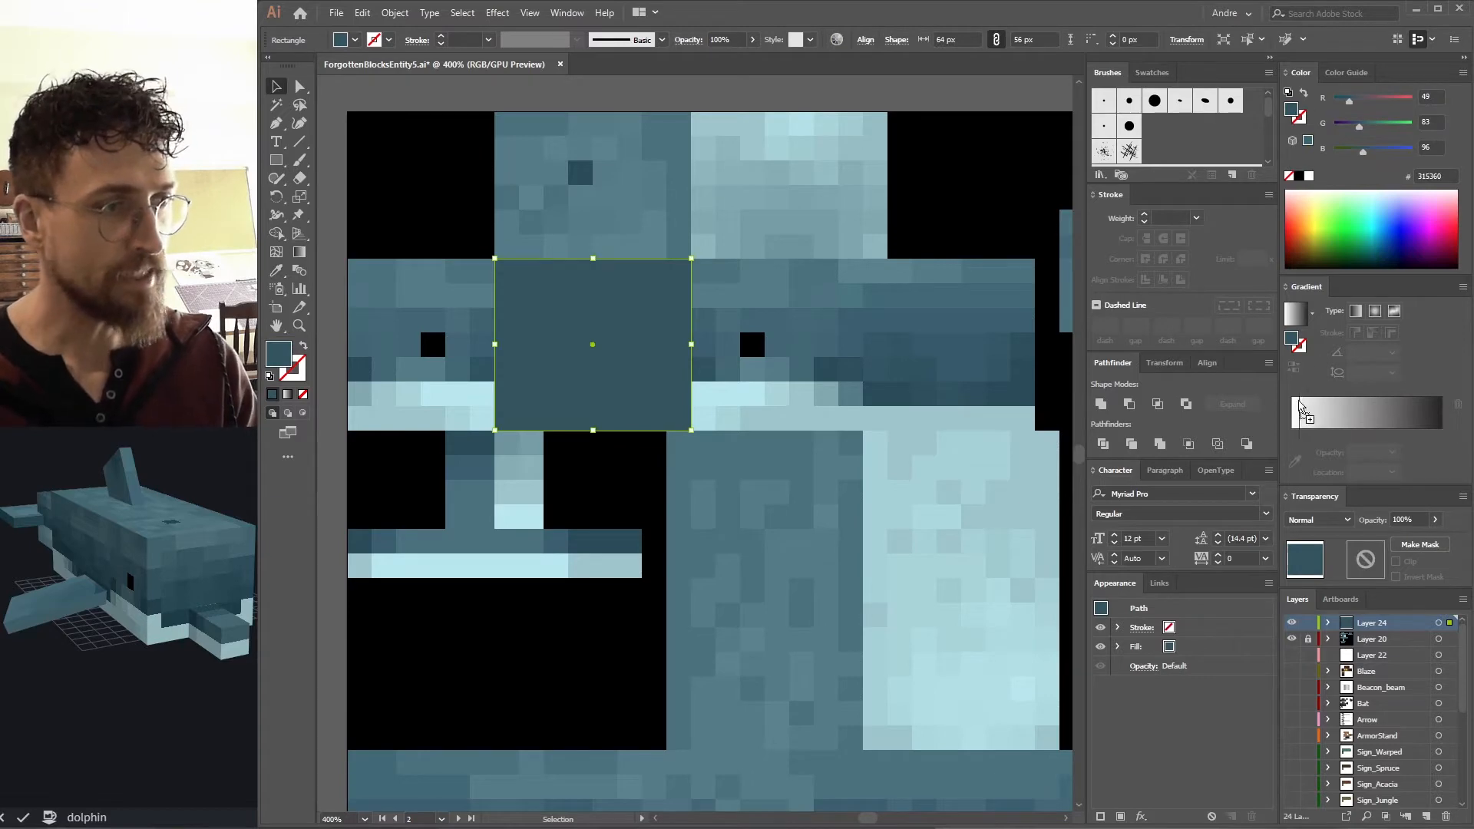
# Apply a vertical gradient fill to the rectangle using two blues sampled from the dolphin texture.
pyautogui.click(1309, 411)
pyautogui.press('i')
pyautogui.click(744, 293)
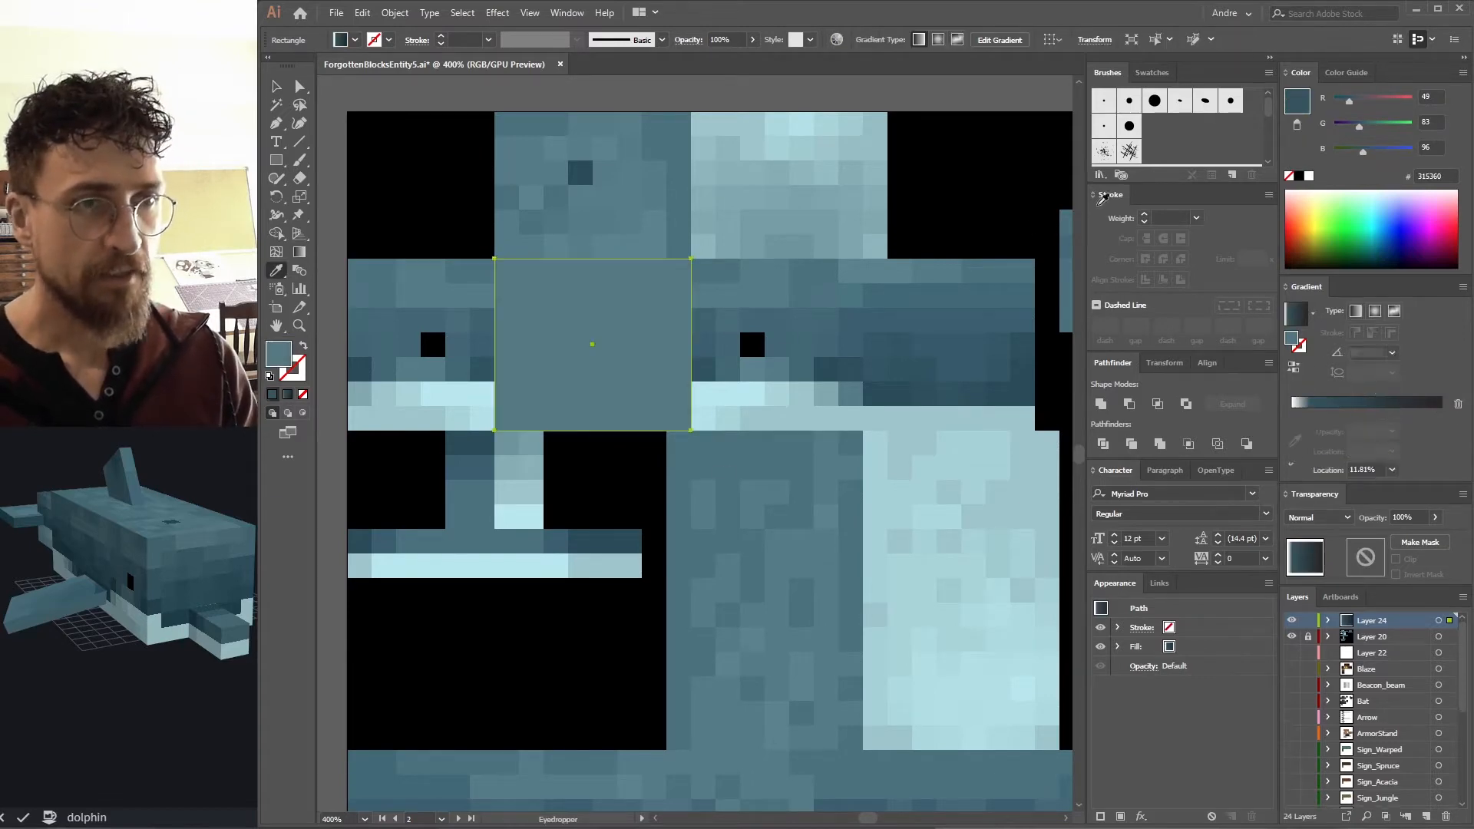
pyautogui.press('v')
pyautogui.moveTo(1411, 417); pyautogui.dragTo(1441, 463)
pyautogui.moveTo(1292, 430)
pyautogui.mouseDown()
pyautogui.moveTo(1304, 464)
pyautogui.moveTo(1293, 432)
pyautogui.mouseUp()
pyautogui.moveTo(1410, 430); pyautogui.dragTo(1442, 433)
pyautogui.press('g')
pyautogui.moveTo(665, 422); pyautogui.dragTo(665, 296)
pyautogui.press('v')
# Stretch the gradient rectangle across the full width of the dolphin's head band.
pyautogui.moveTo(454, 319); pyautogui.dragTo(419, 347)
pyautogui.hotkey('ctrl', 'shift', 'a')
pyautogui.click(665, 362)
pyautogui.hscroll(3, 591, 361)
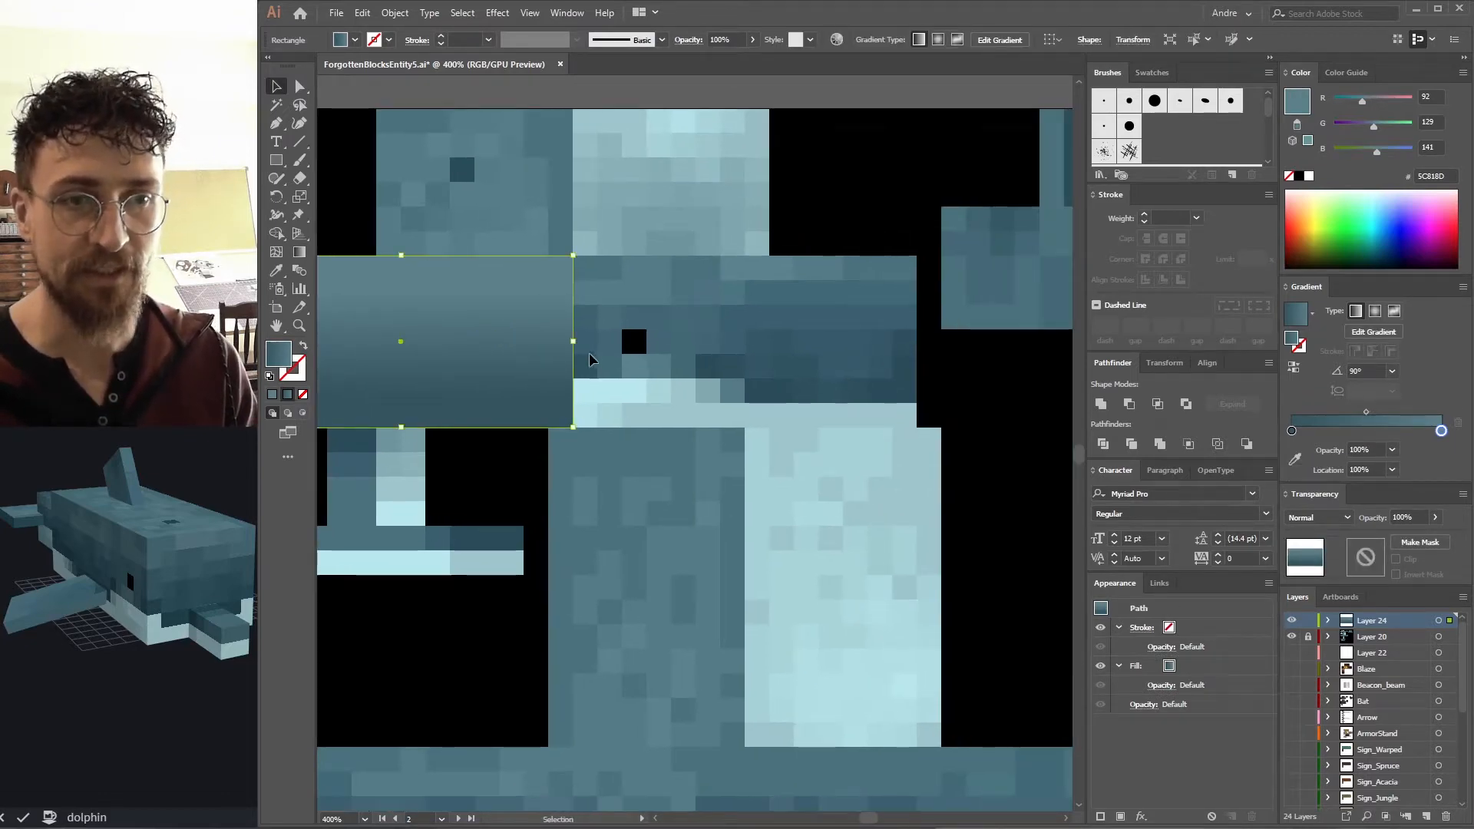
pyautogui.moveTo(576, 341); pyautogui.dragTo(917, 347)
pyautogui.hscroll(-2, 609, 328)
pyautogui.moveTo(609, 328); pyautogui.dragTo(619, 356)
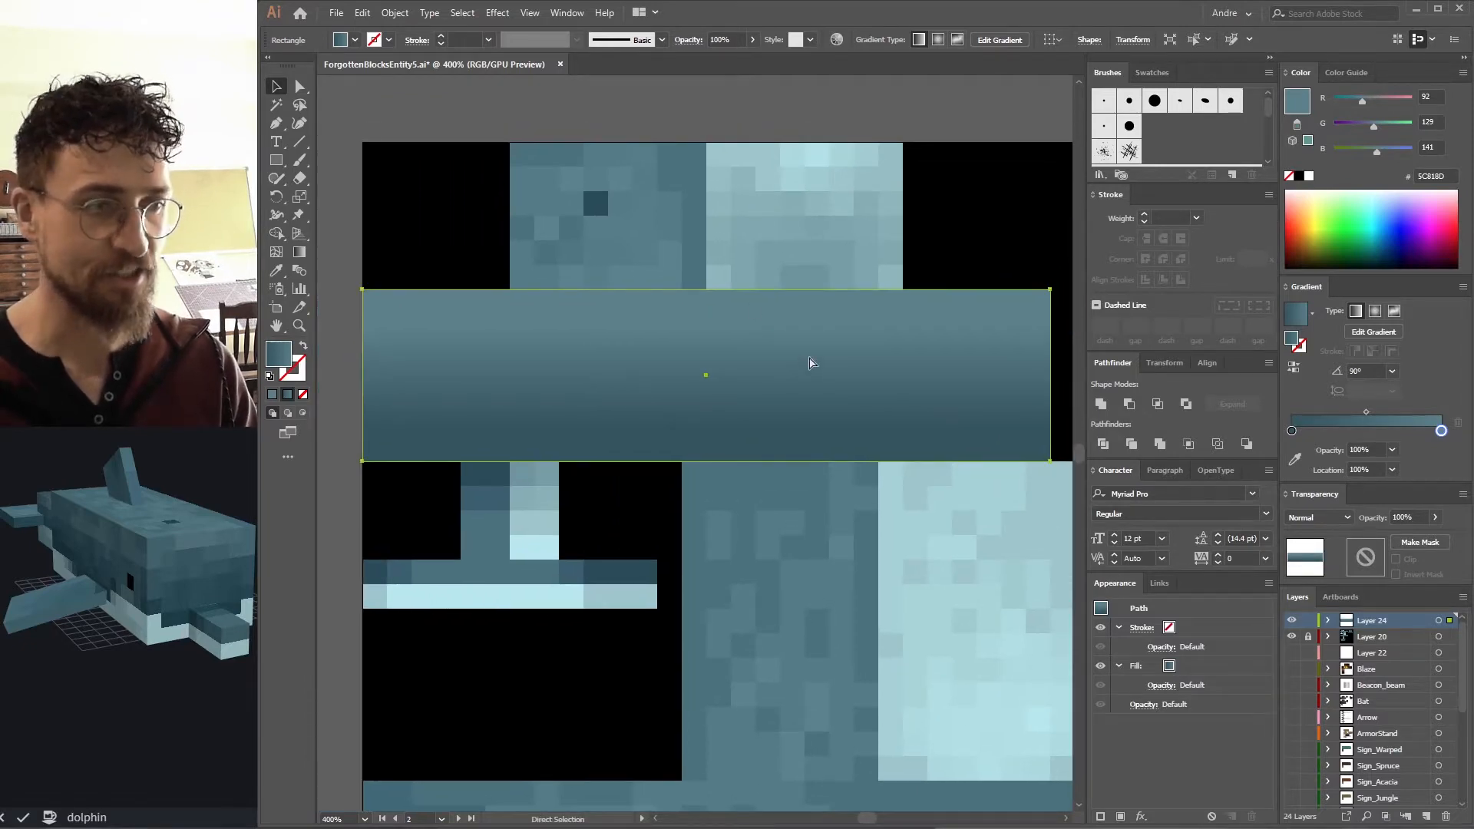
# Move Layer 20 above the new layer and select the dolphin texture to adjust its opacity.
pyautogui.moveTo(1370, 631); pyautogui.dragTo(1345, 608)
pyautogui.click(1308, 636)
pyautogui.click(658, 346)
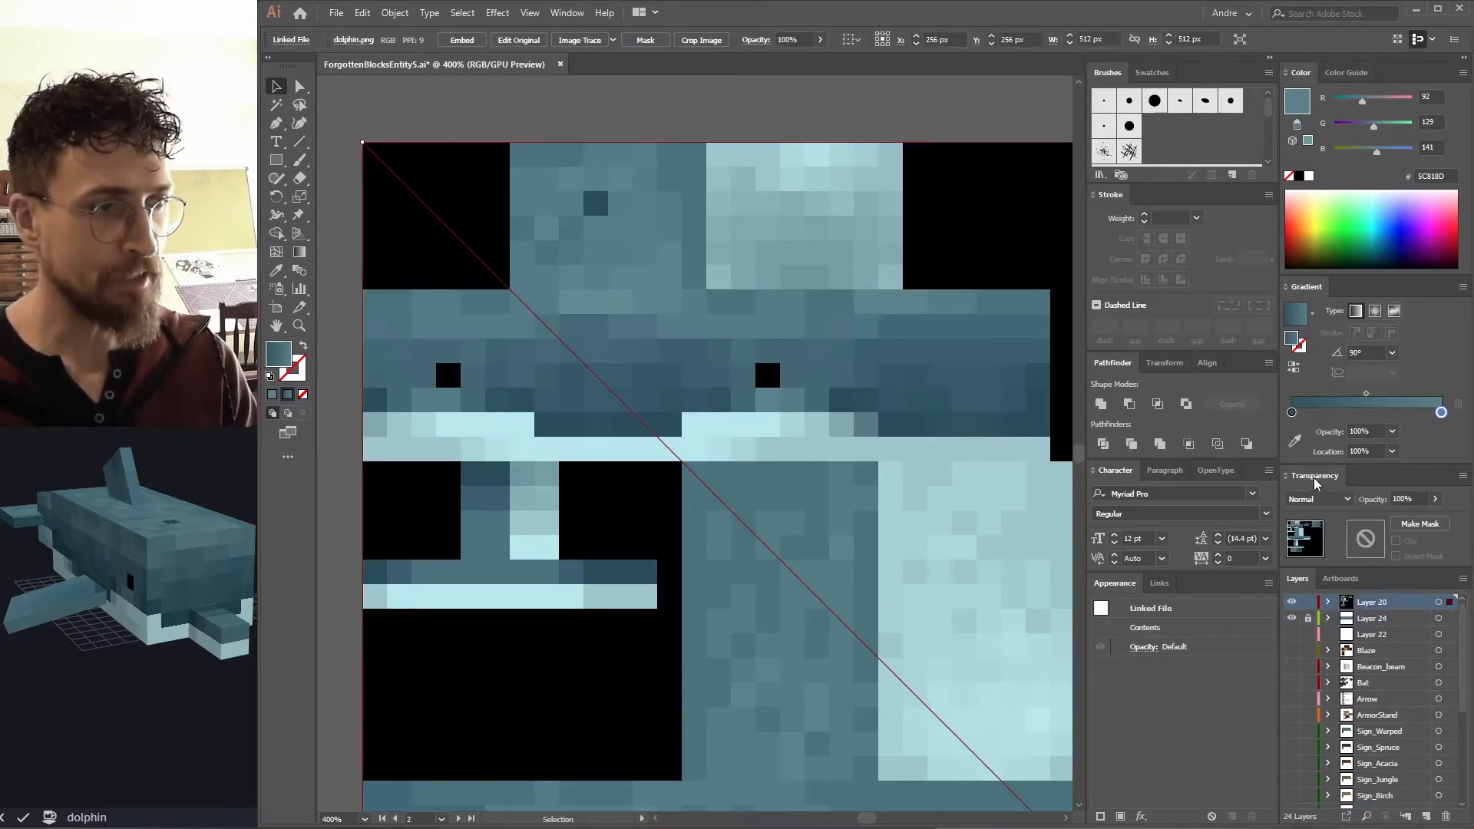
pyautogui.click(1435, 500)
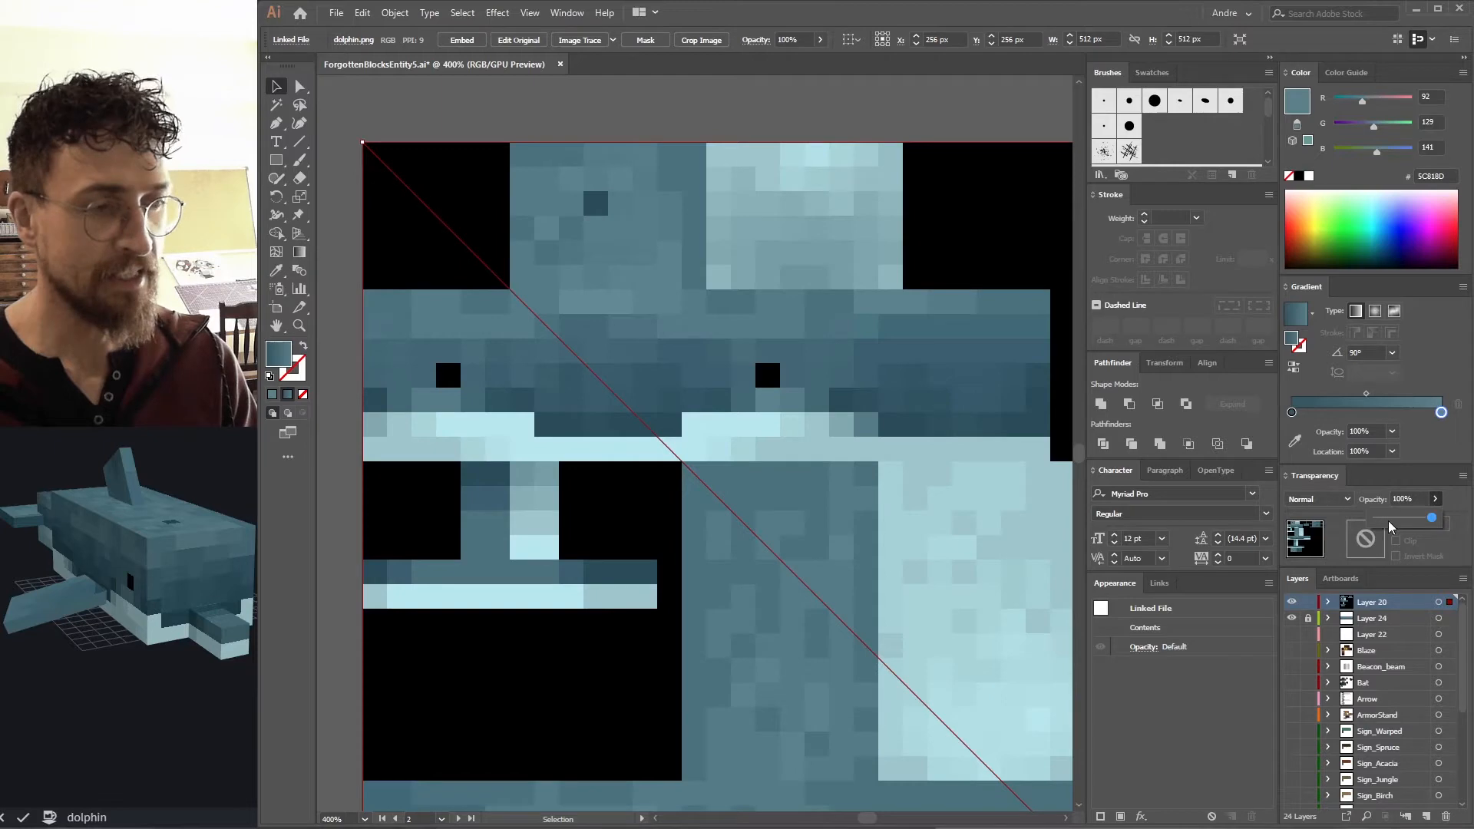
pyautogui.moveTo(1388, 532); pyautogui.dragTo(1387, 529)
# Paste a scaled-down copy of the dolphin texture beside the artboard as a color reference.
pyautogui.moveTo(562, 465); pyautogui.dragTo(783, 419)
pyautogui.hotkey('ctrl', 'z')
pyautogui.click(511, 403)
pyautogui.hotkey('ctrl', 'v')
pyautogui.press('s')
pyautogui.moveTo(892, 219); pyautogui.dragTo(502, 333)
pyautogui.press('v')
pyautogui.moveTo(827, 365); pyautogui.dragTo(680, 378)
pyautogui.click(563, 358)
# Set the dolphin texture's opacity to 19% and lock Layer 20 again.
pyautogui.click(1435, 499)
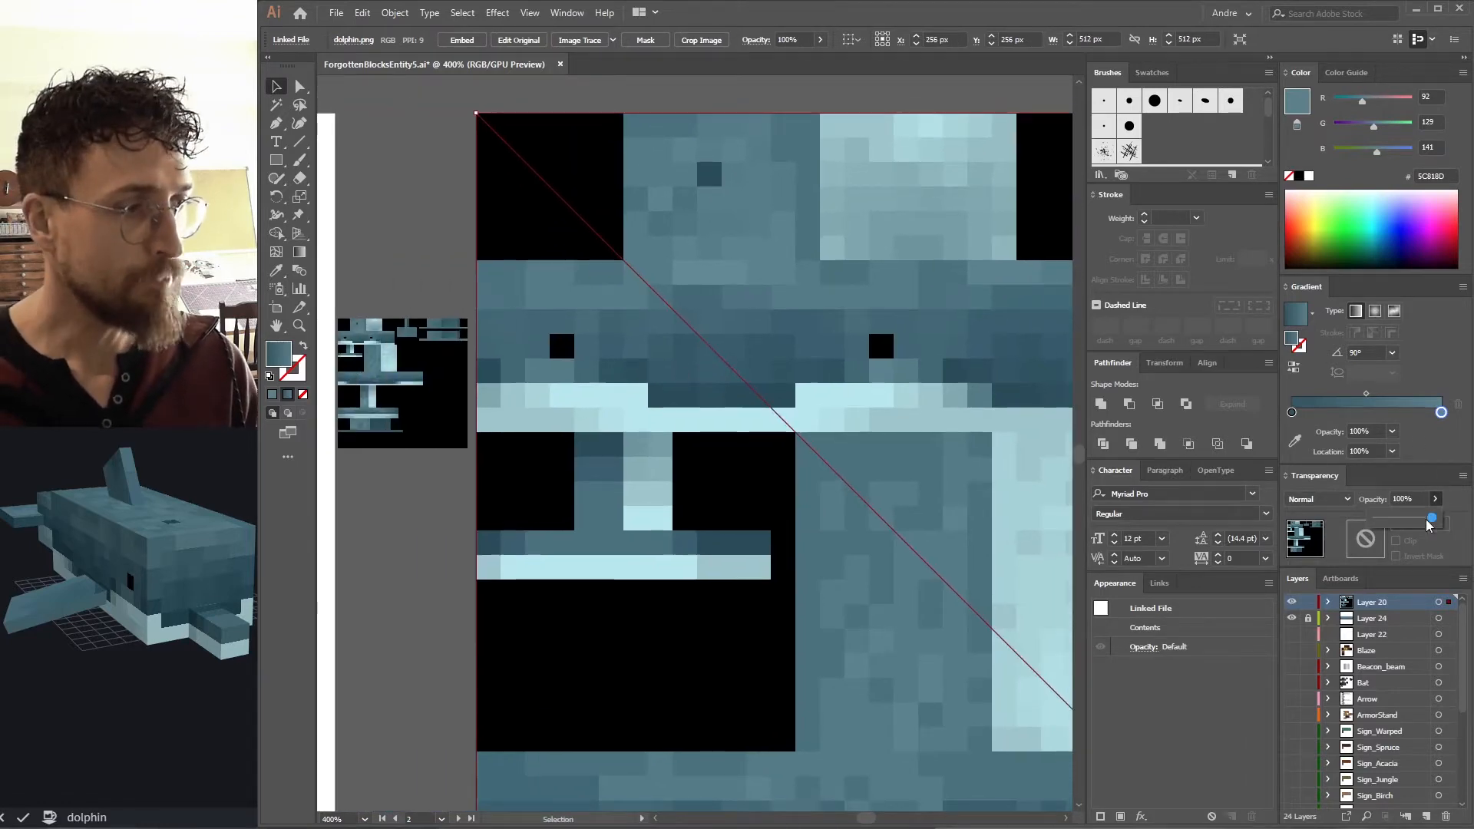
pyautogui.click(1384, 519)
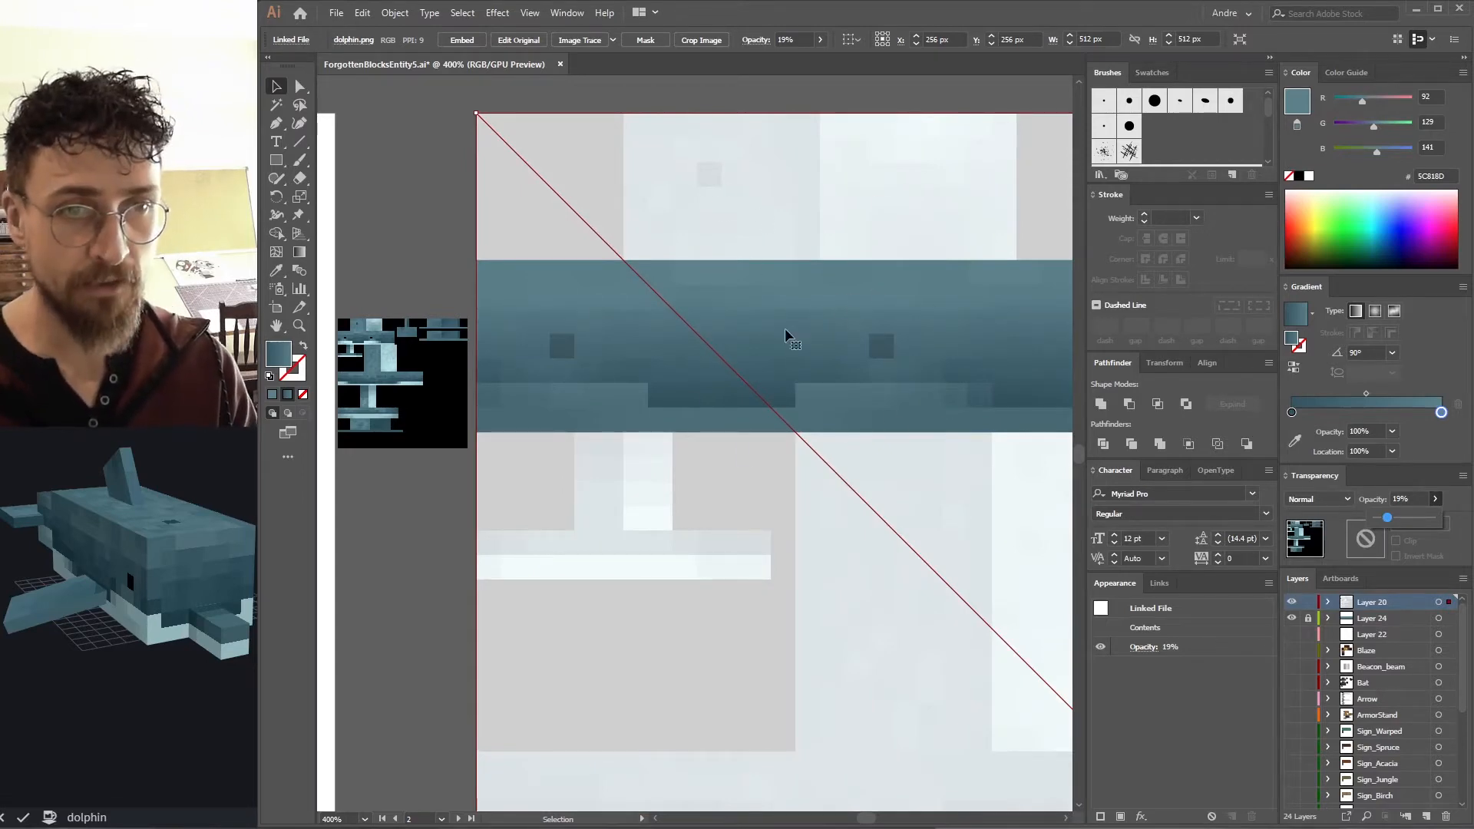
pyautogui.moveTo(926, 442); pyautogui.dragTo(926, 416)
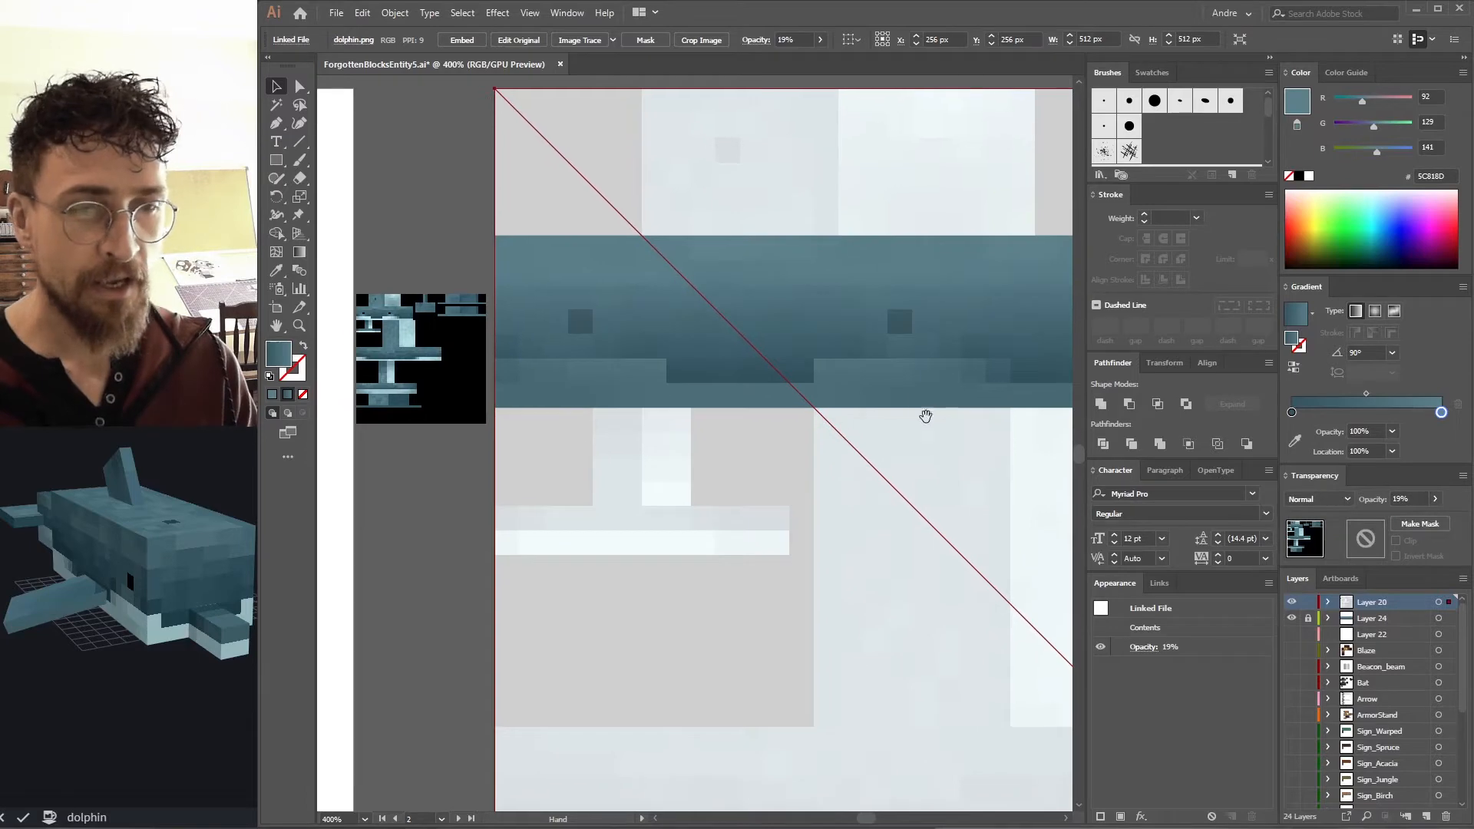
pyautogui.click(1291, 602)
pyautogui.click(1292, 601)
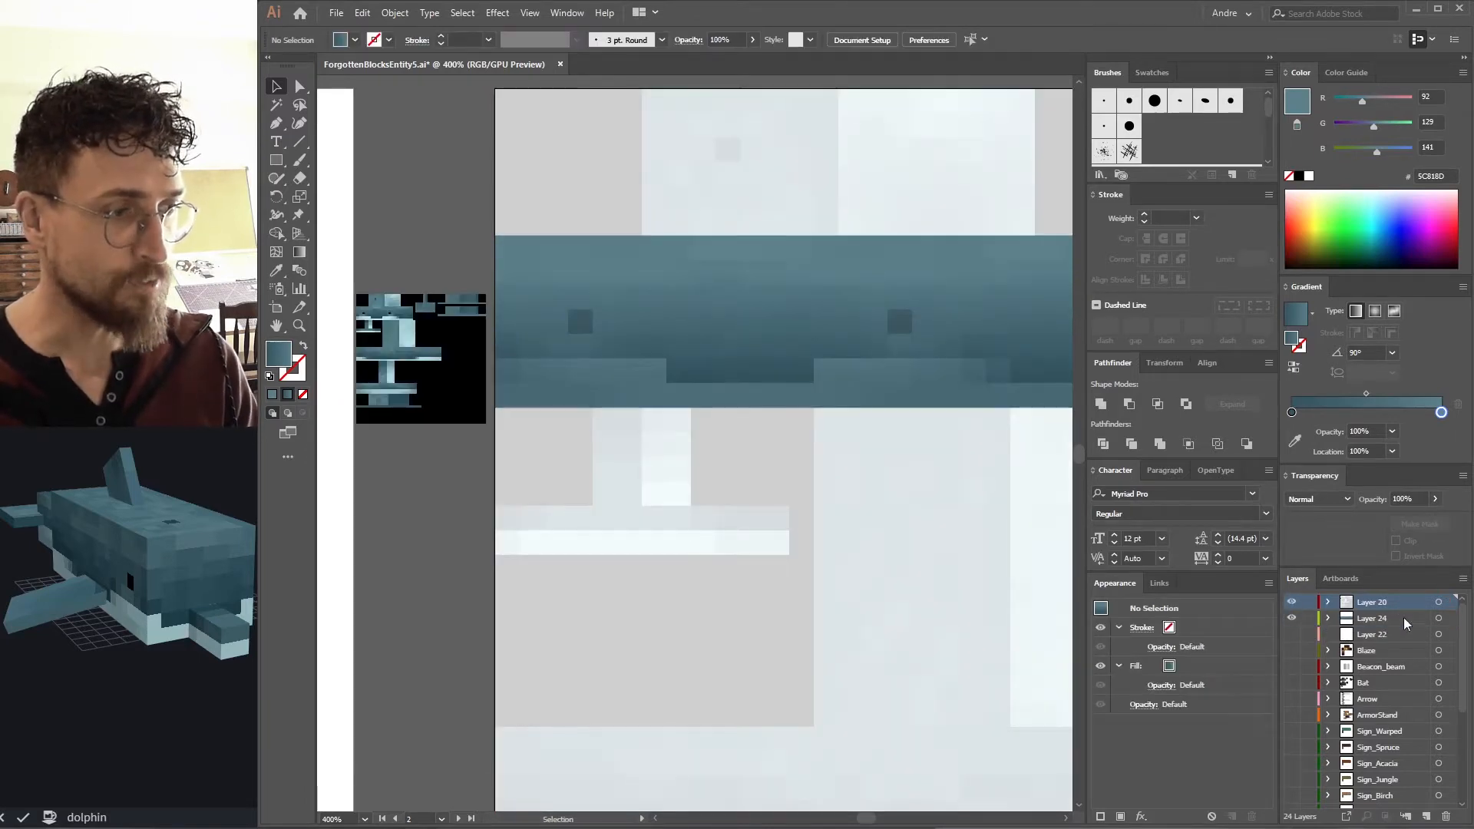
pyautogui.moveTo(734, 400); pyautogui.dragTo(691, 439)
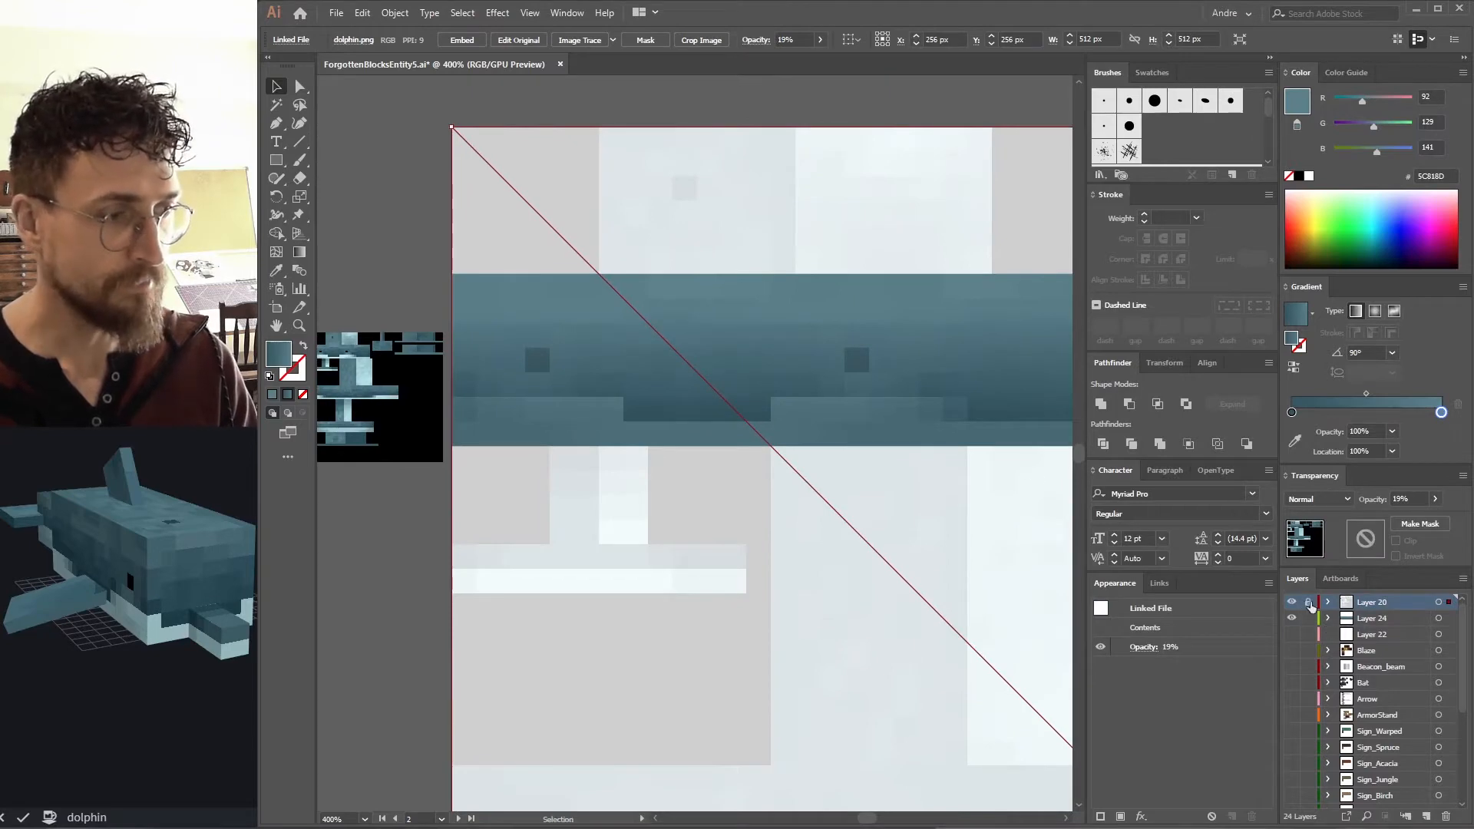
pyautogui.click(1308, 602)
# Draw a wavy Pencil line across the lower part of the head band.
pyautogui.click(642, 387)
pyautogui.hotkey('ctrl', 'shift', 'a')
pyautogui.moveTo(603, 406)
pyautogui.mouseDown()
pyautogui.moveTo(520, 361)
pyautogui.moveTo(450, 351)
pyautogui.moveTo(483, 341)
pyautogui.mouseUp()
pyautogui.press('b')
pyautogui.moveTo(375, 346); pyautogui.dragTo(364, 345)
pyautogui.hotkey('ctrl', 'z')
pyautogui.moveTo(511, 353)
pyautogui.mouseDown()
pyautogui.moveTo(879, 356)
pyautogui.moveTo(830, 344)
pyautogui.mouseUp()
pyautogui.press('n')
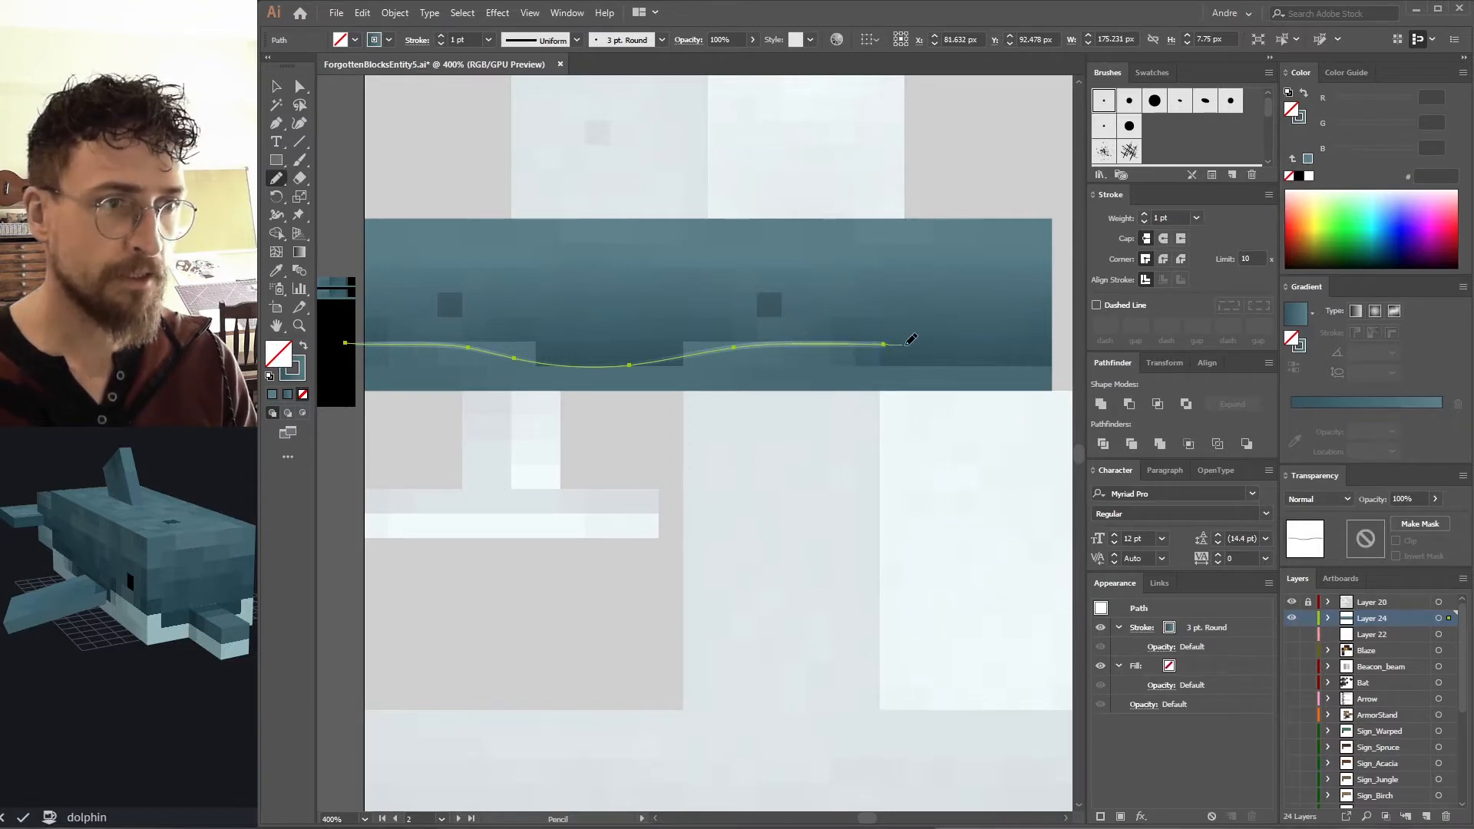
# Close the wavy line into a shape along the band's bottom and fill it with light blue sampled from the reference copy.
pyautogui.moveTo(906, 345); pyautogui.dragTo(940, 345)
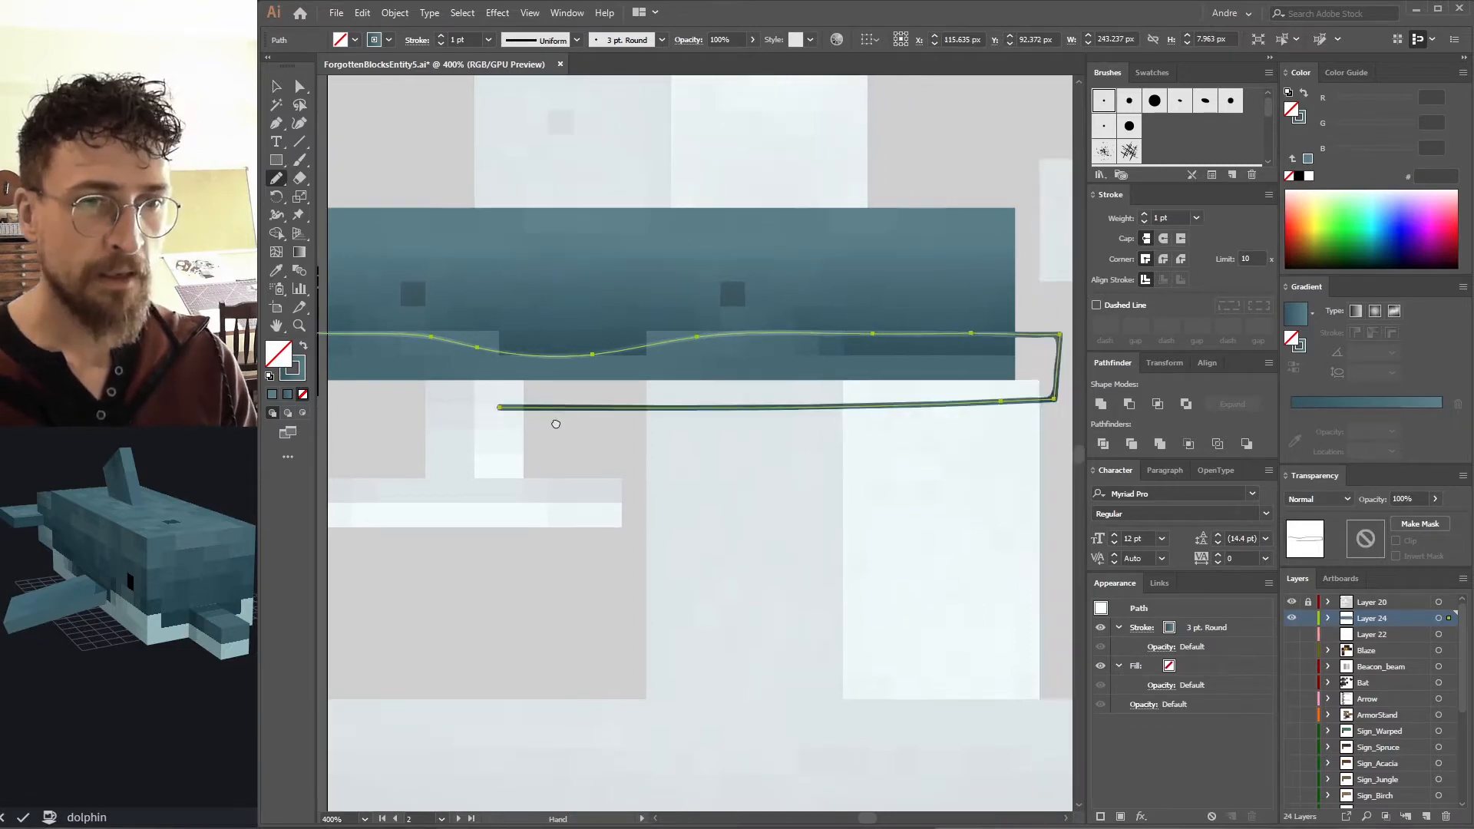
pyautogui.moveTo(556, 420); pyautogui.dragTo(652, 408)
pyautogui.moveTo(407, 342); pyautogui.dragTo(494, 352)
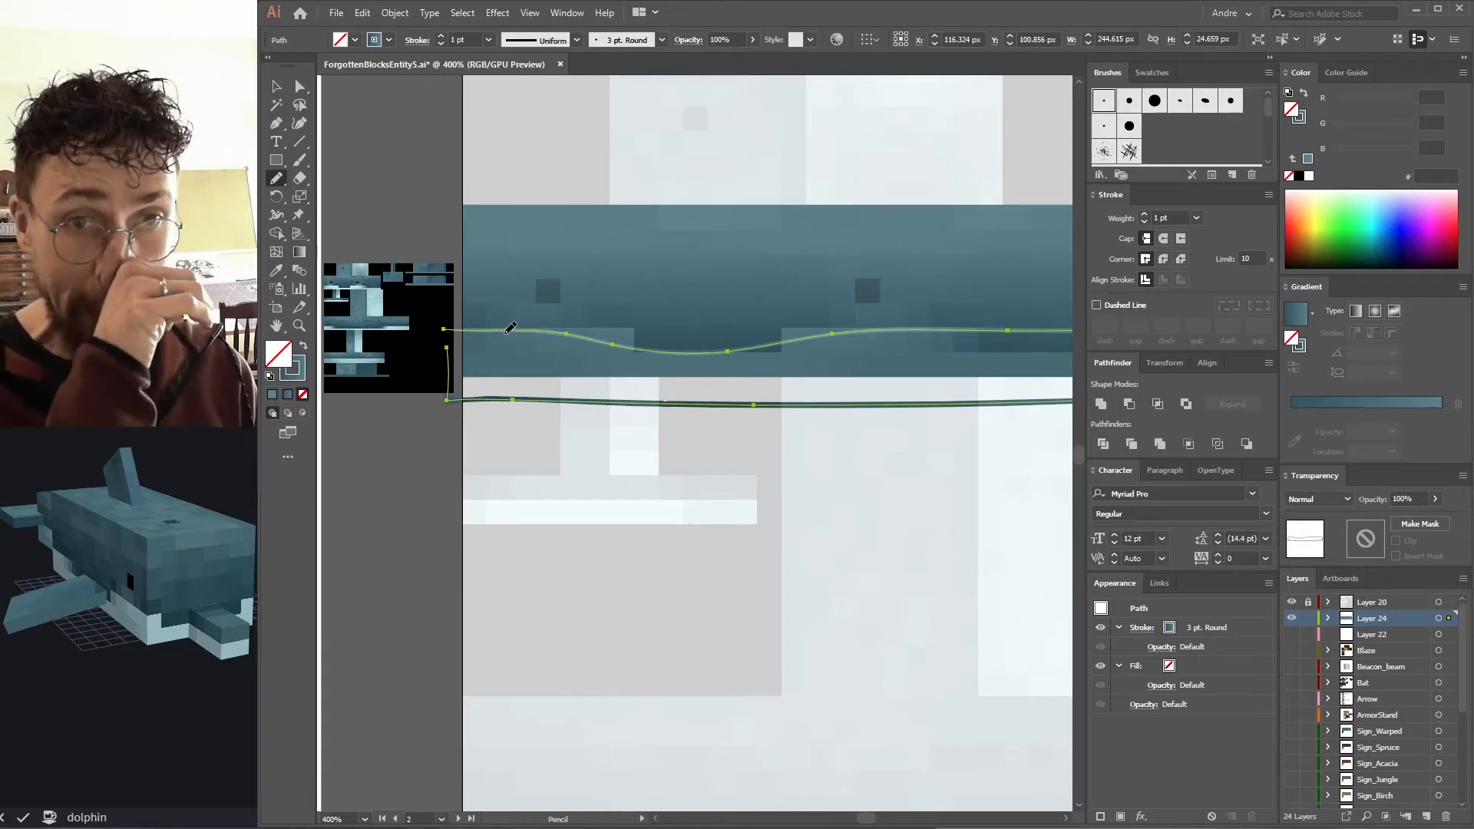
pyautogui.press('i')
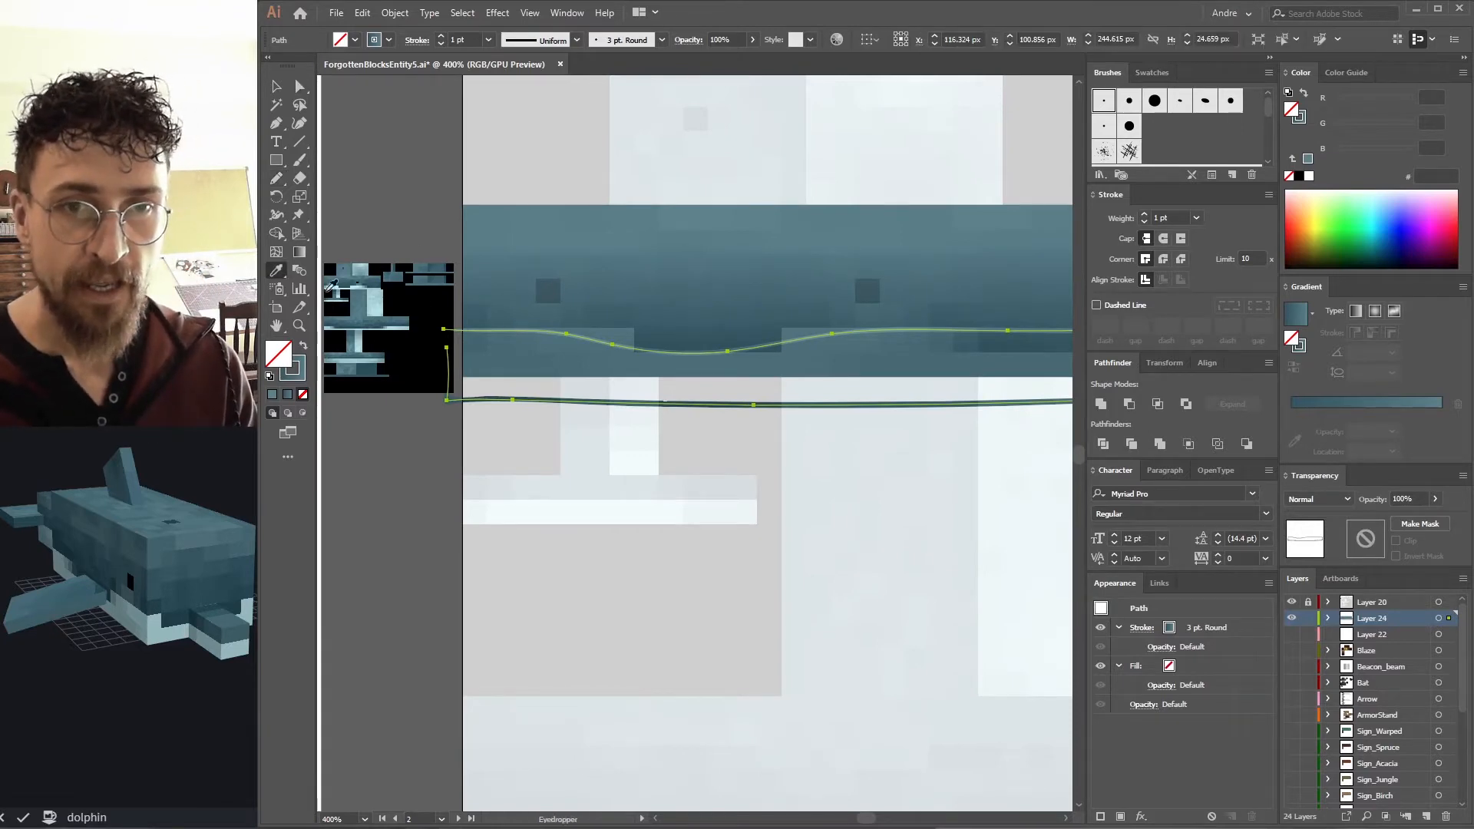
pyautogui.click(338, 284)
pyautogui.press('v')
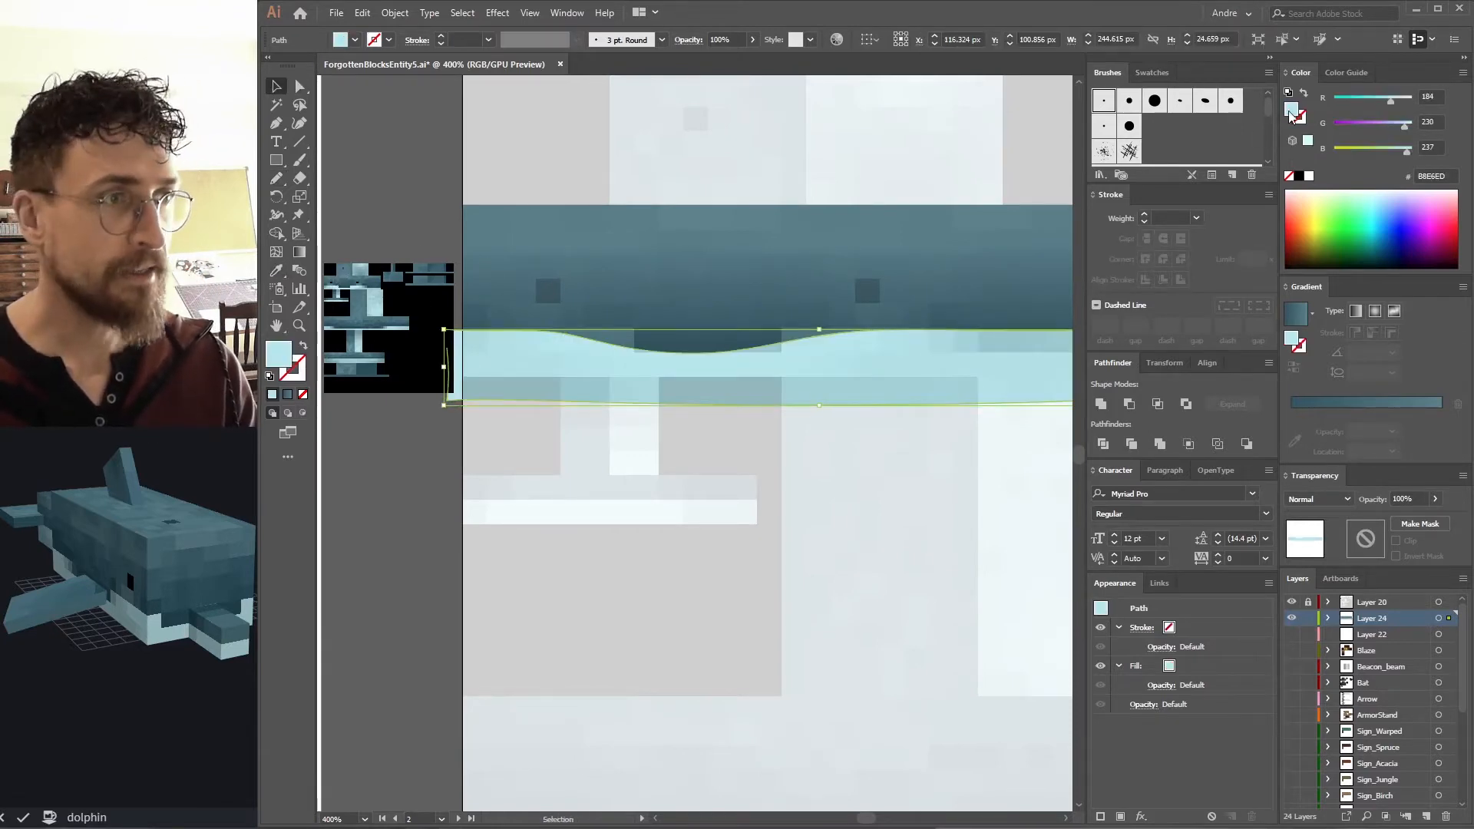
# Give the light wave shape a vertical gradient fill.
pyautogui.moveTo(1347, 407)
pyautogui.mouseDown()
pyautogui.moveTo(1291, 426)
pyautogui.moveTo(1297, 453)
pyautogui.mouseUp()
pyautogui.moveTo(1330, 413); pyautogui.dragTo(1291, 413)
pyautogui.press('g')
pyautogui.keyDown('shift'); pyautogui.moveTo(820, 343); pyautogui.dragTo(820, 404); pyautogui.keyUp('shift')
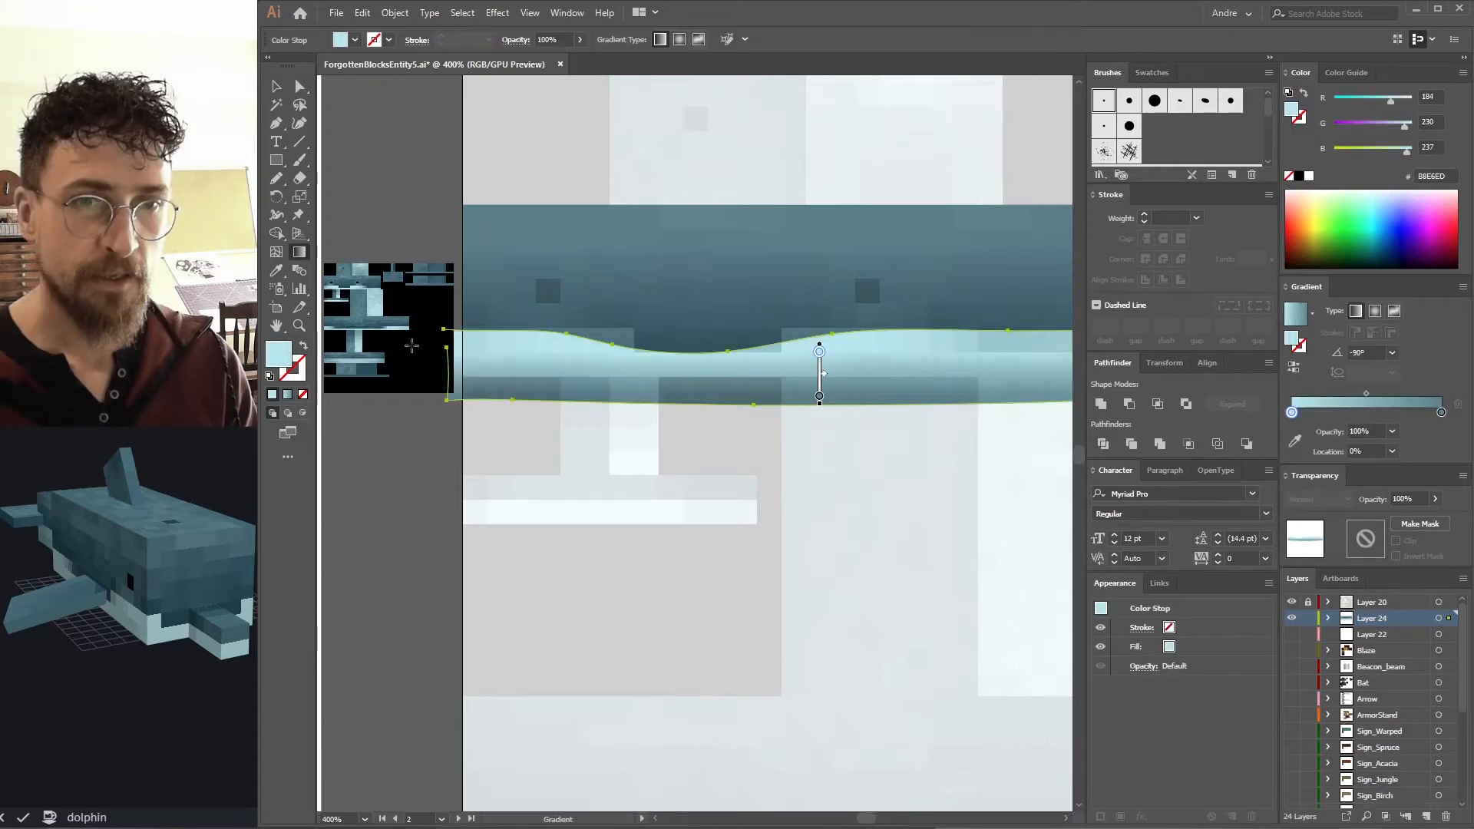
pyautogui.press('v')
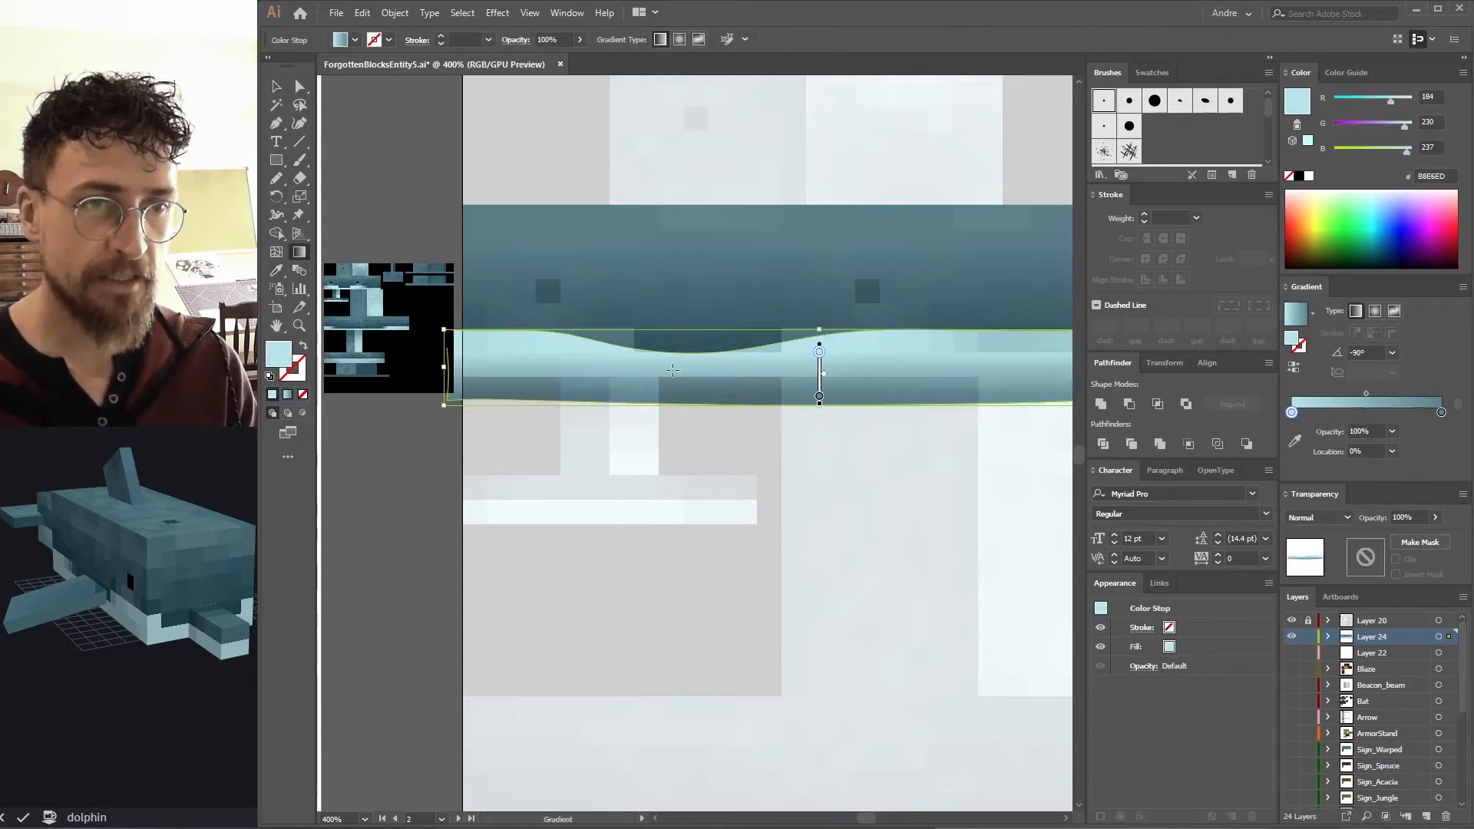
# Paste a copy of the band rectangle in front of the wave shape and use it to clip the wave.
pyautogui.moveTo(798, 404); pyautogui.dragTo(622, 414)
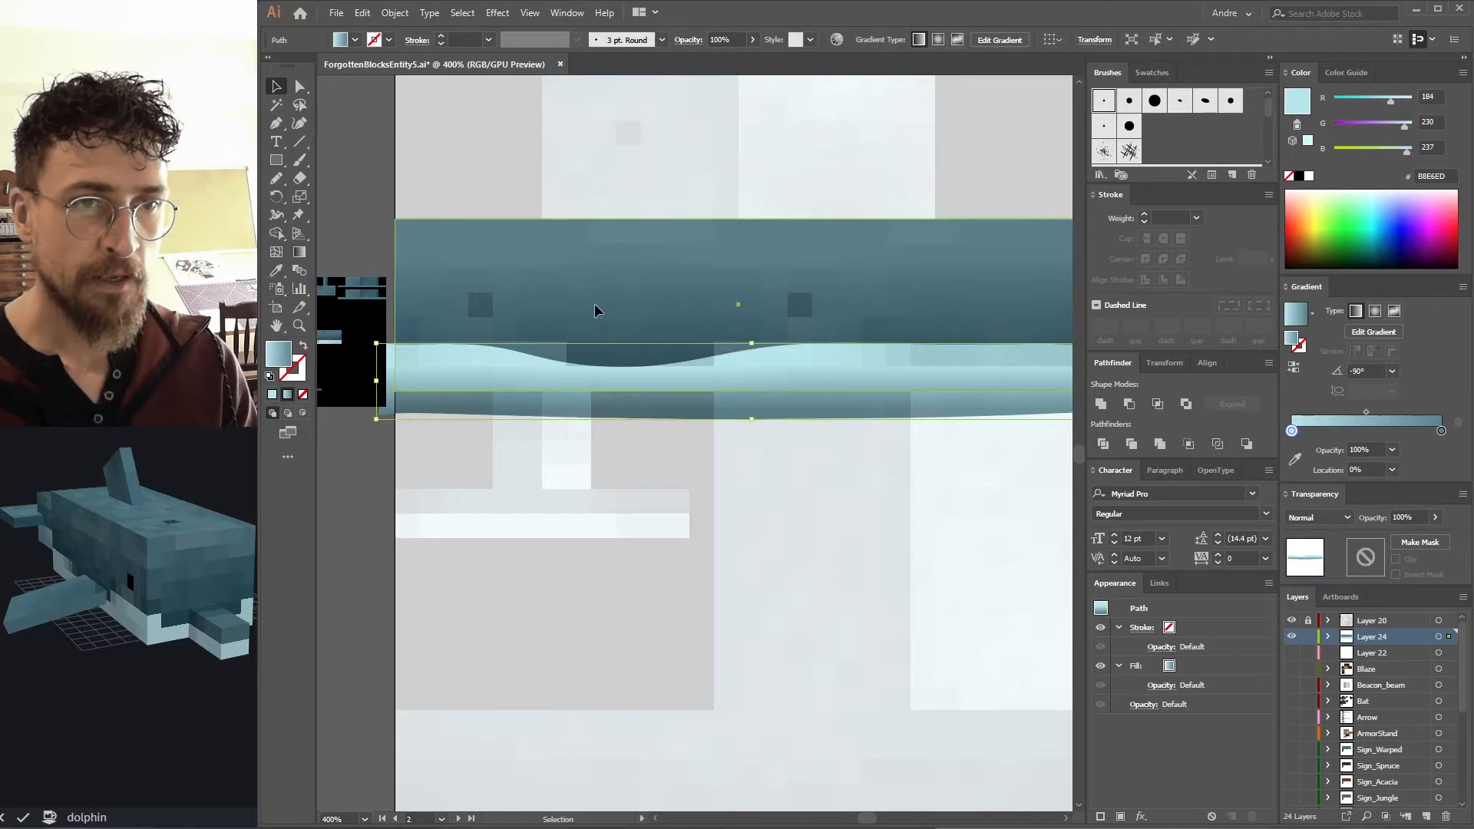
pyautogui.click(432, 251)
pyautogui.hotkey('ctrl', 'c')
pyautogui.click(544, 419)
pyautogui.hotkey('ctrl', 'f')
pyautogui.keyDown('shift'); pyautogui.click(577, 409); pyautogui.keyUp('shift')
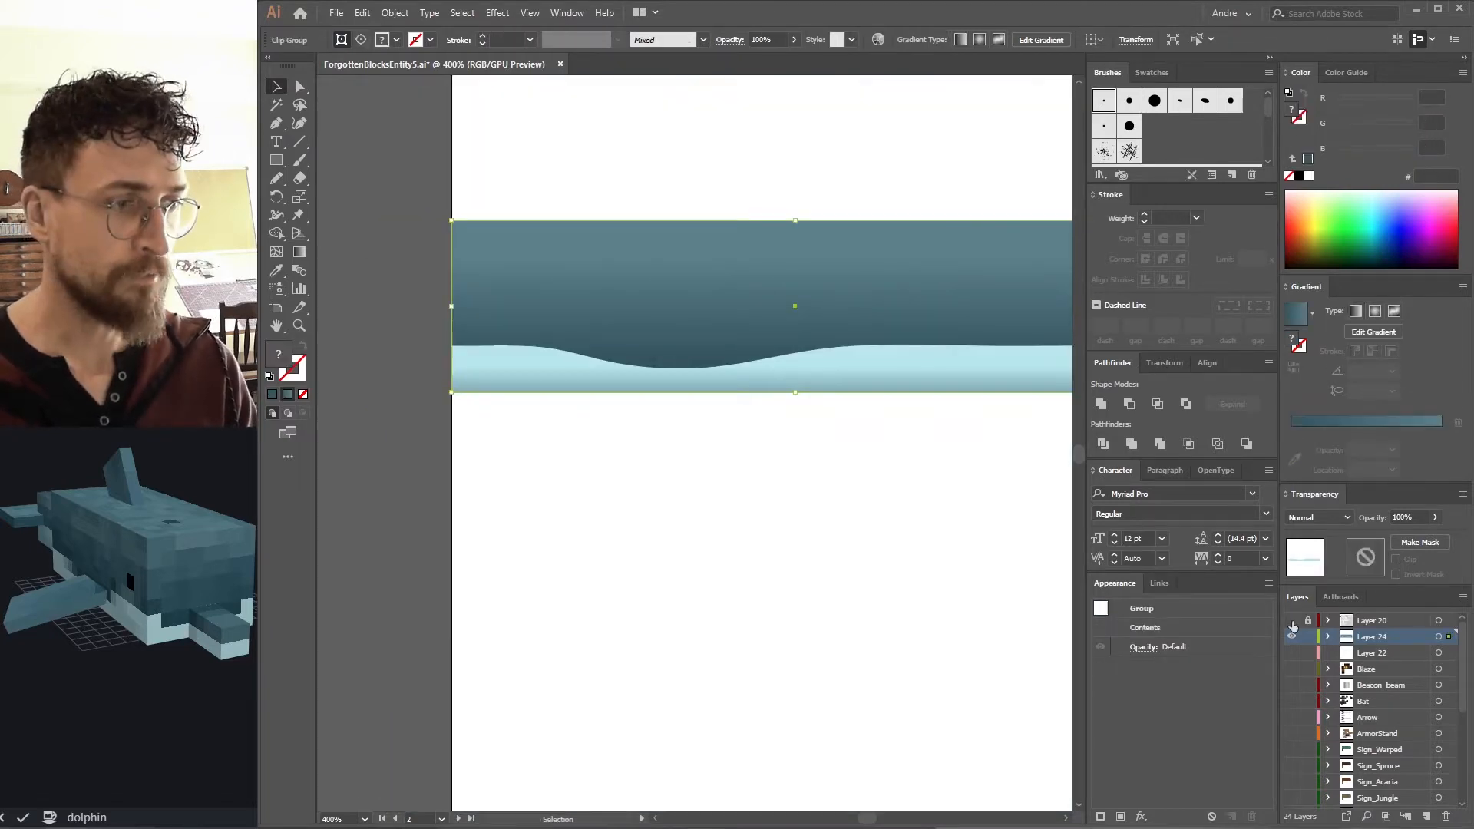
pyautogui.click(1292, 621)
pyautogui.press('space')
pyautogui.moveTo(642, 299); pyautogui.dragTo(622, 318)
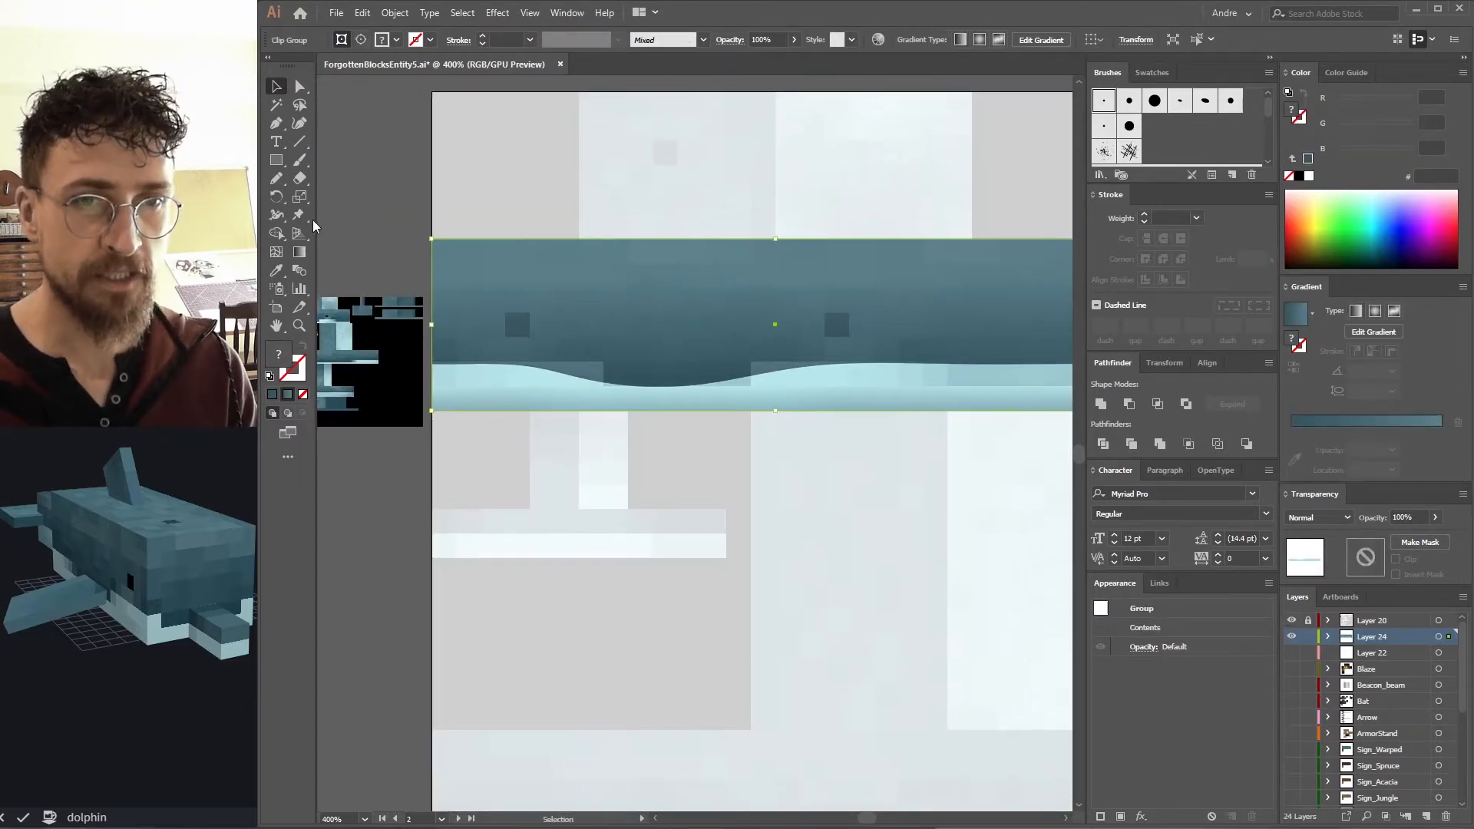
# Paint a small oval over the dolphin's left eye with the Paintbrush and select it.
pyautogui.click(399, 241)
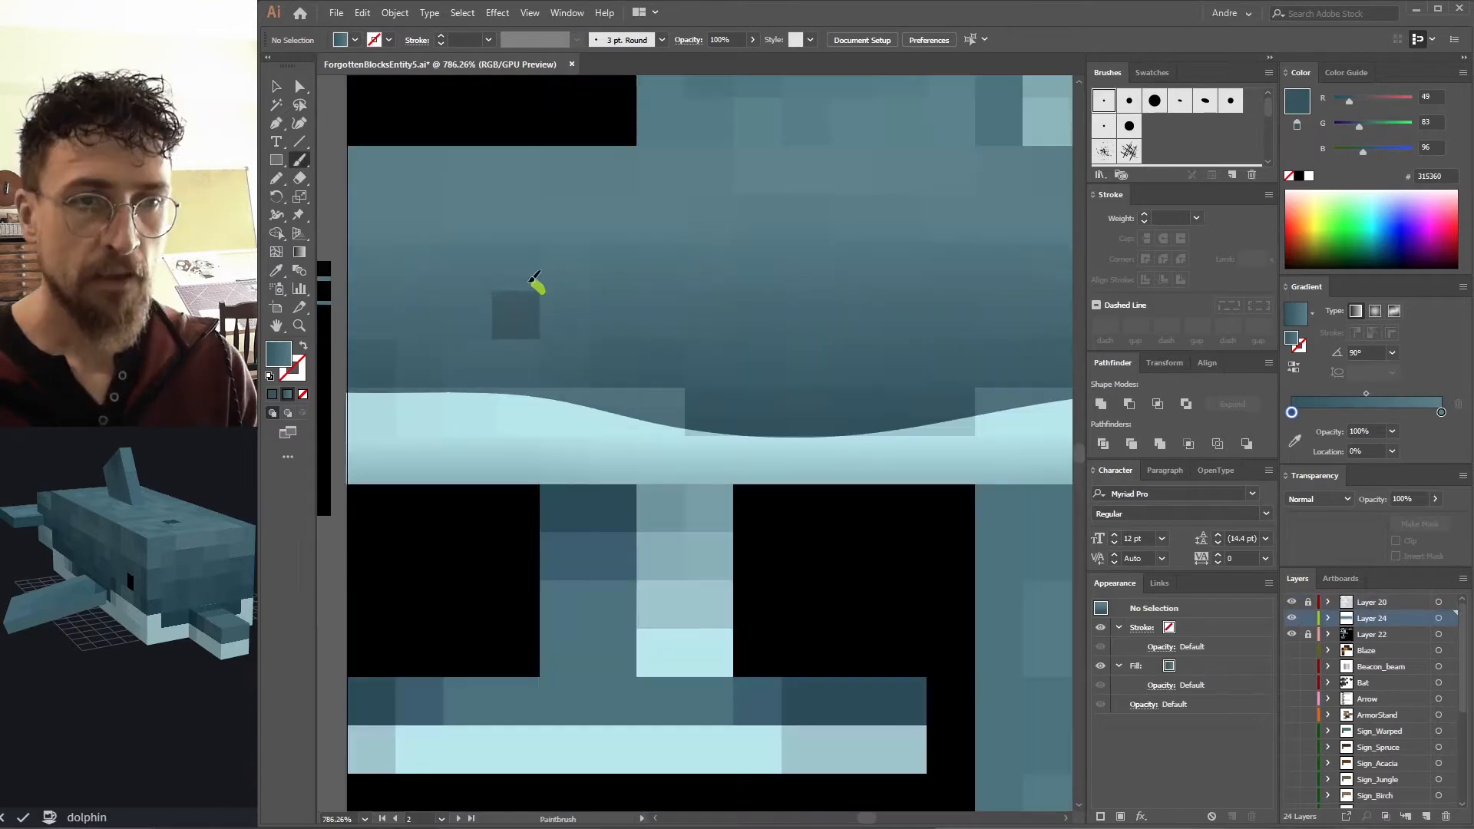
pyautogui.moveTo(546, 332)
pyautogui.mouseDown()
pyautogui.moveTo(535, 285)
pyautogui.moveTo(540, 333)
pyautogui.moveTo(522, 353)
pyautogui.moveTo(545, 310)
pyautogui.moveTo(498, 330)
pyautogui.mouseUp()
pyautogui.press('v')
pyautogui.press('b')
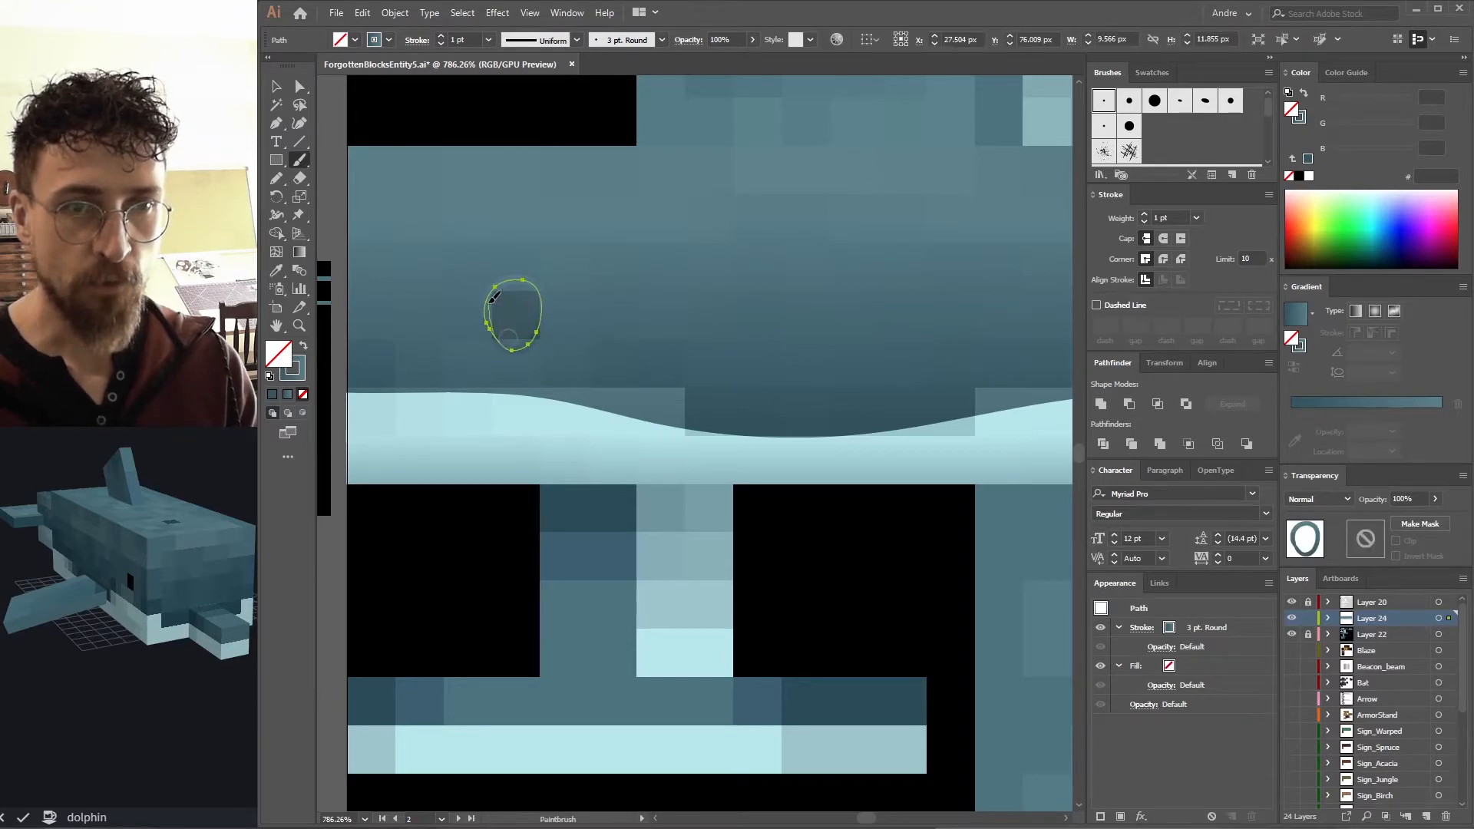
pyautogui.hotkey('ctrl', 'shift', 'a')
pyautogui.press('v')
pyautogui.click(517, 275)
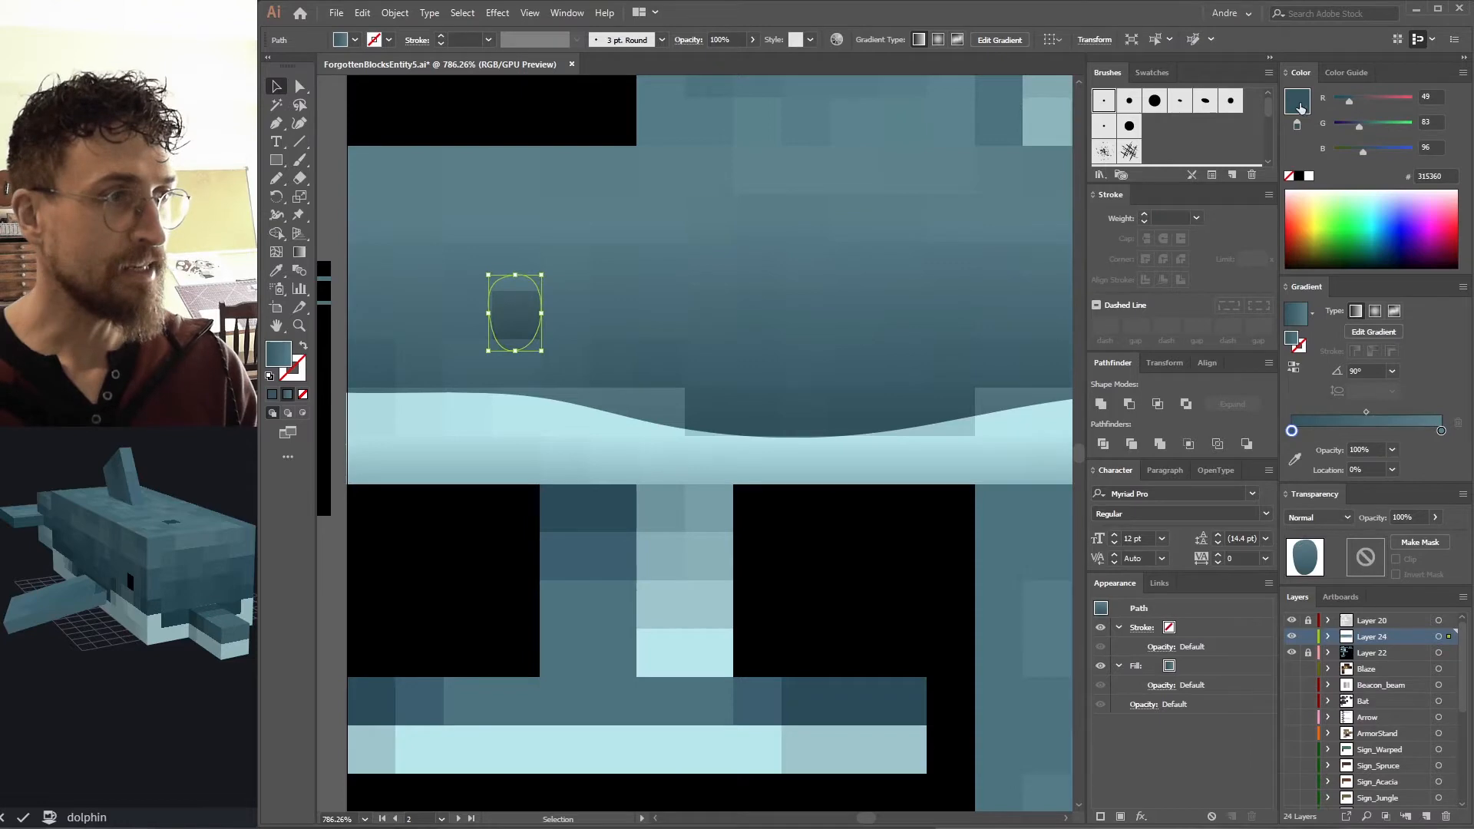
# Fill the eye oval with solid black.
pyautogui.moveTo(1288, 342); pyautogui.dragTo(1290, 340)
pyautogui.click(1462, 73)
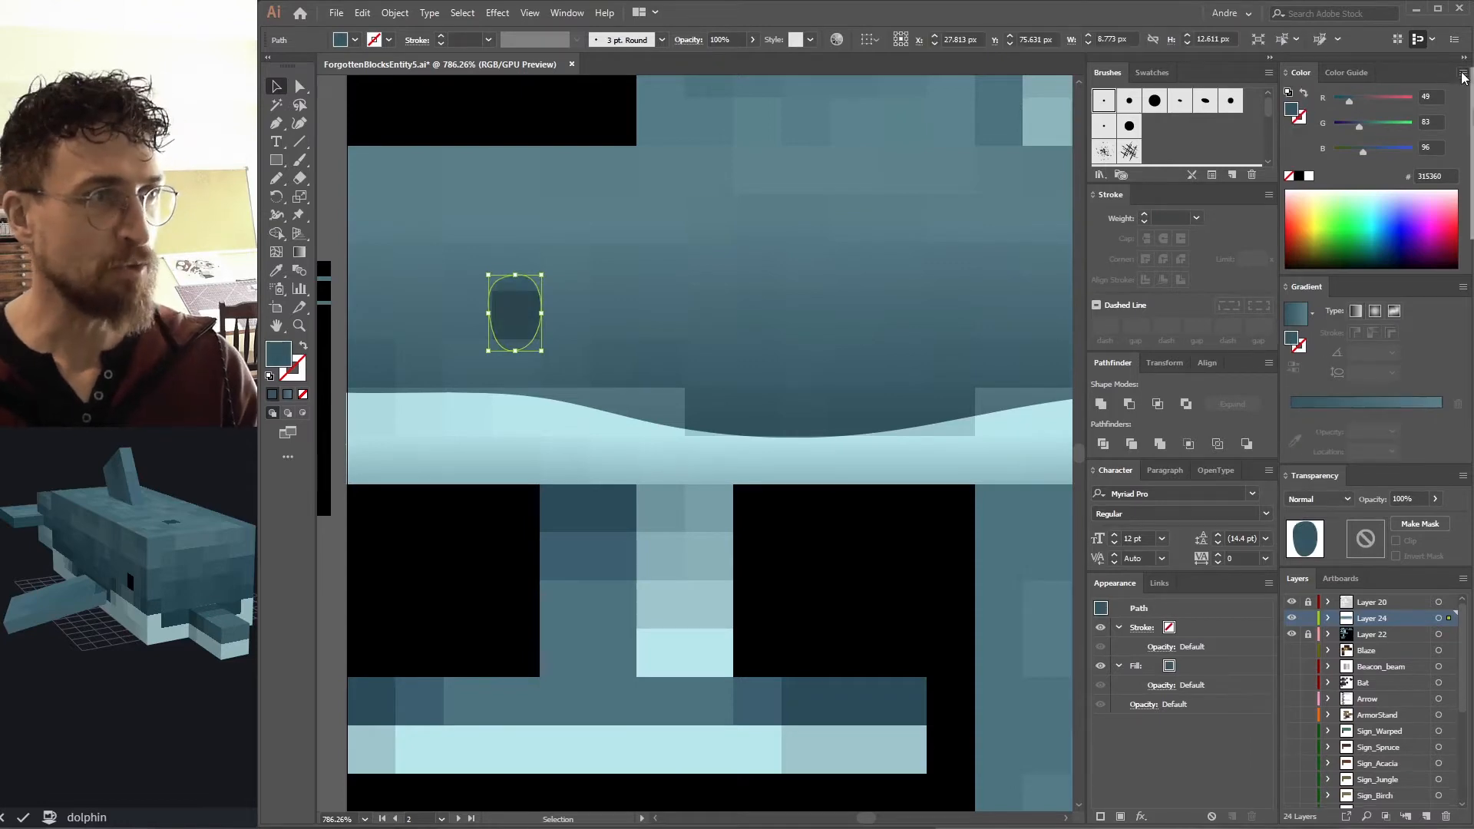
pyautogui.click(1472, 134)
pyautogui.moveTo(1363, 152); pyautogui.dragTo(1228, 168)
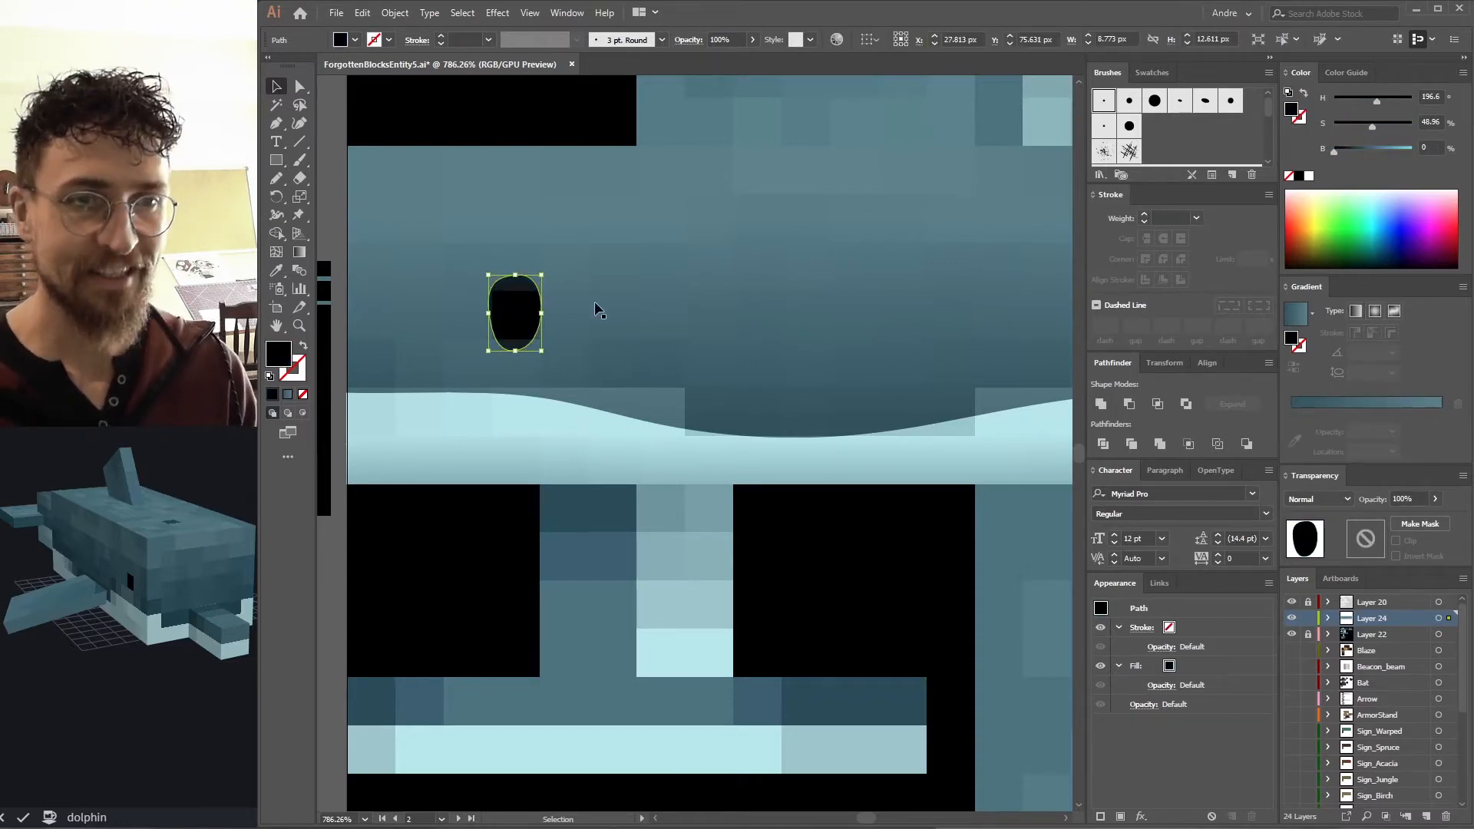
# Add a white highlight to the eye and place a copy of the eye on the right side of the head.
pyautogui.moveTo(541, 314)
pyautogui.mouseDown()
pyautogui.moveTo(531, 330)
pyautogui.moveTo(530, 287)
pyautogui.moveTo(566, 294)
pyautogui.moveTo(586, 331)
pyautogui.mouseUp()
pyautogui.press('n')
pyautogui.hotkey('ctrl', 'shift', 'a')
pyautogui.press('b')
pyautogui.press('v')
pyautogui.moveTo(718, 351); pyautogui.dragTo(912, 347)
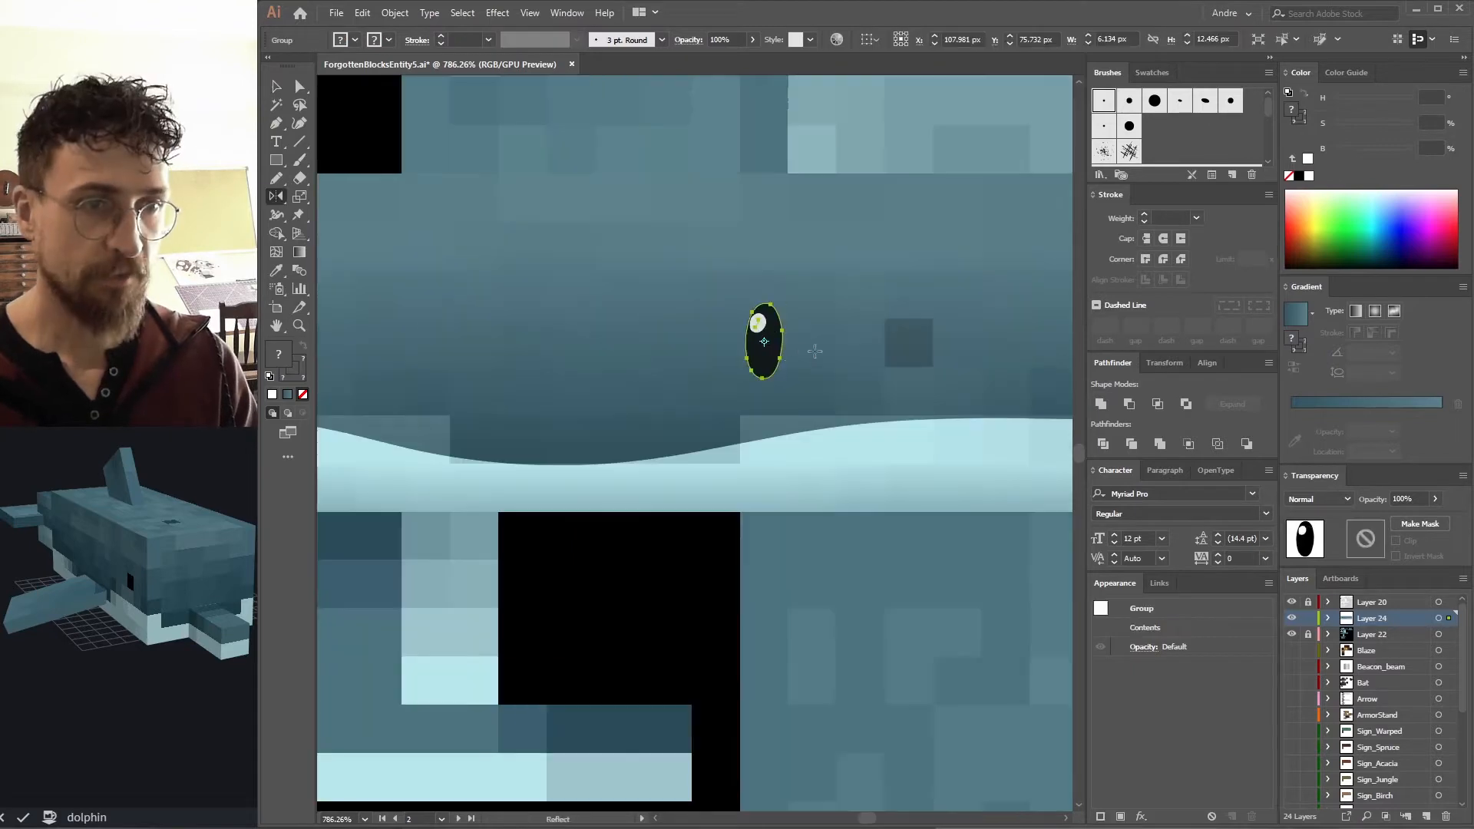
pyautogui.hotkey('ctrl', '1')
pyautogui.click(1292, 602)
pyautogui.moveTo(599, 331); pyautogui.dragTo(739, 333)
pyautogui.hotkey('ctrl', 'shift', 'a')
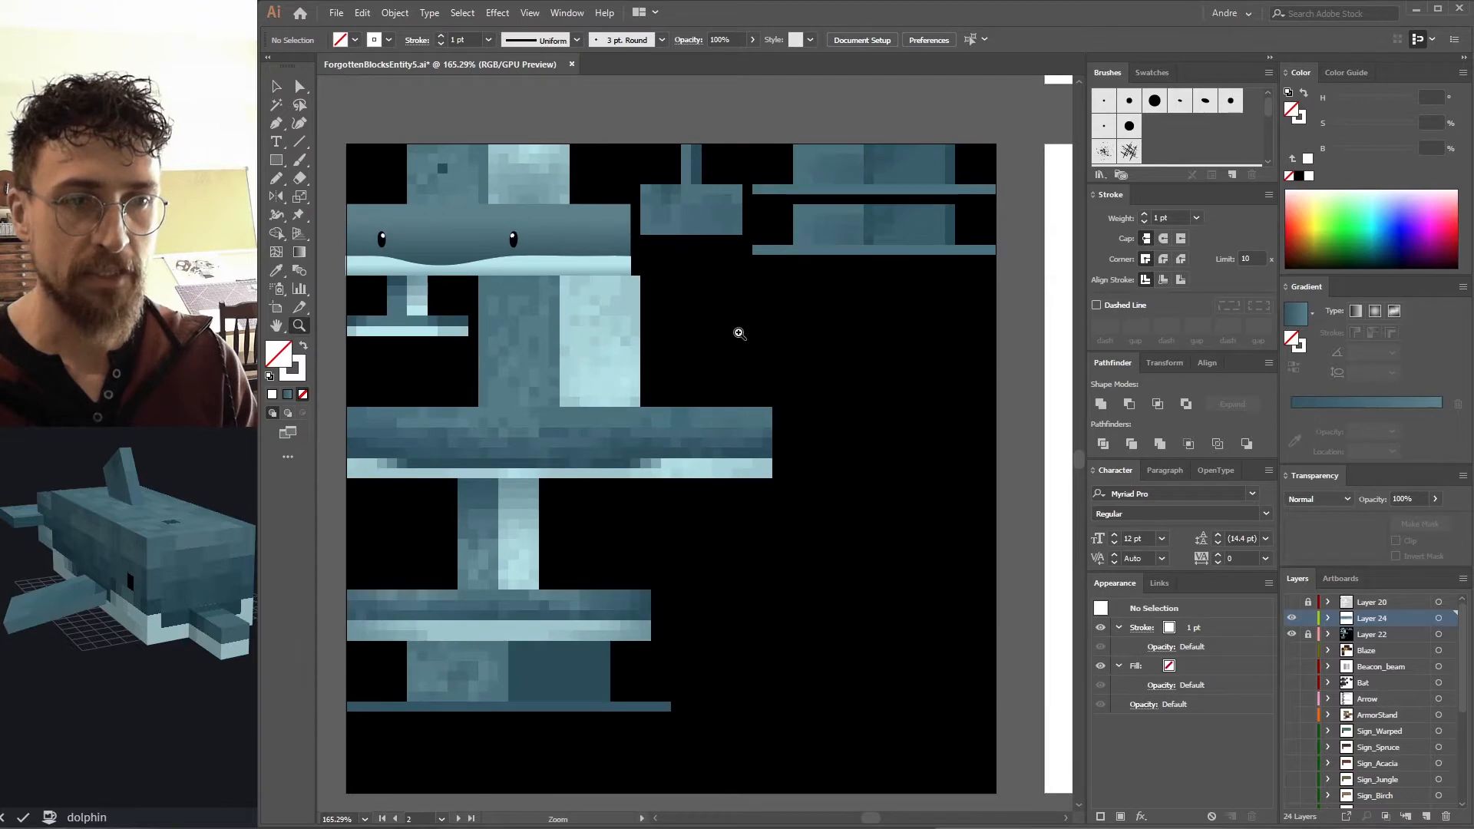
# Export the texture and orbit the Blockbench dolphin model to check the new eyes.
pyautogui.hotkey('ctrl', 'alt', 'shift', 's')
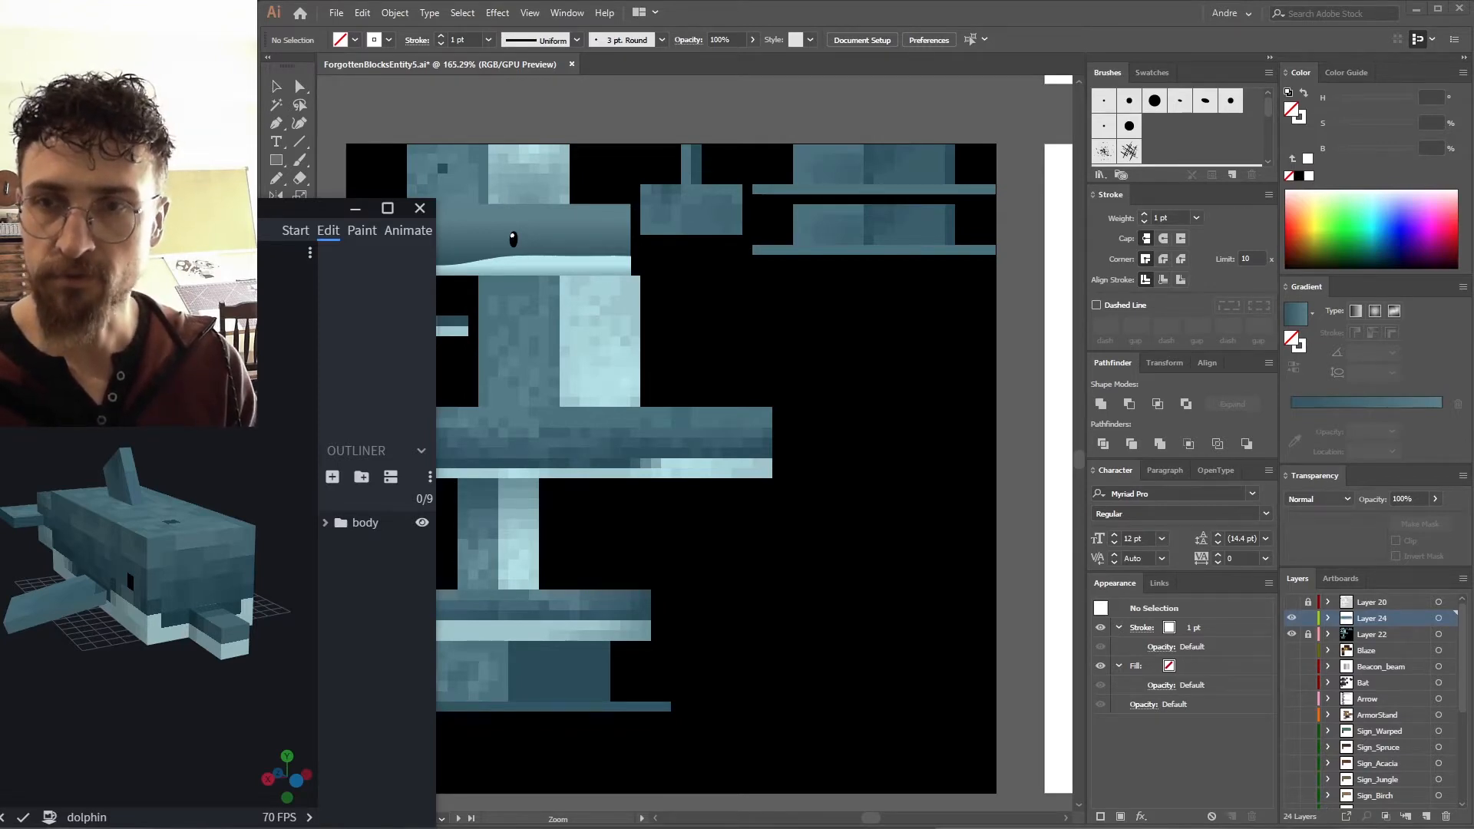
pyautogui.moveTo(192, 208); pyautogui.dragTo(196, 180)
pyautogui.moveTo(153, 369); pyautogui.dragTo(204, 322)
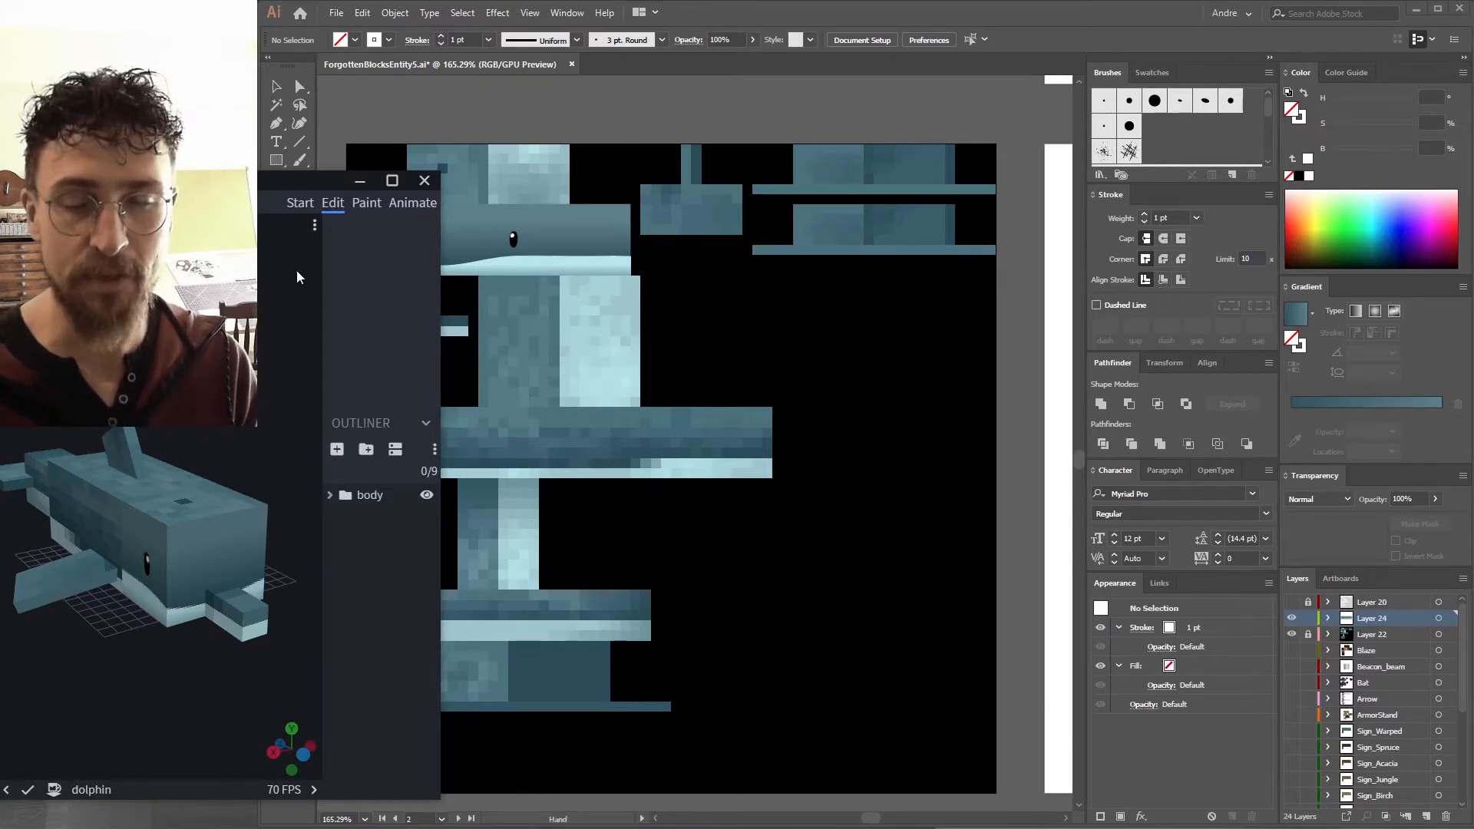
pyautogui.click(450, 122)
pyautogui.moveTo(270, 286); pyautogui.dragTo(299, 230)
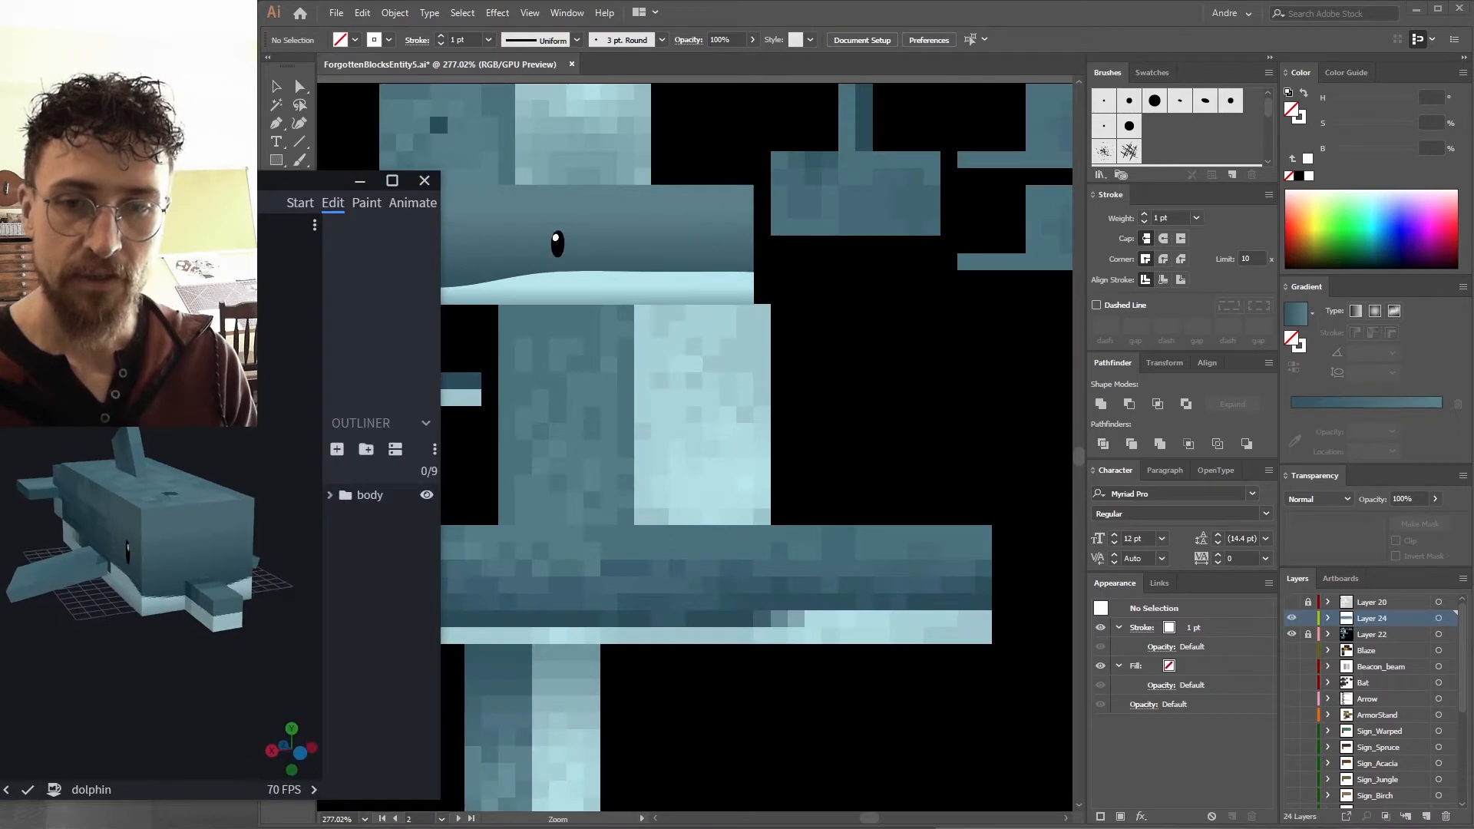
pyautogui.click(740, 35)
pyautogui.scroll(3, 587, 292)
pyautogui.click(562, 305)
pyautogui.scroll(3, 851, 248)
pyautogui.click(1441, 412)
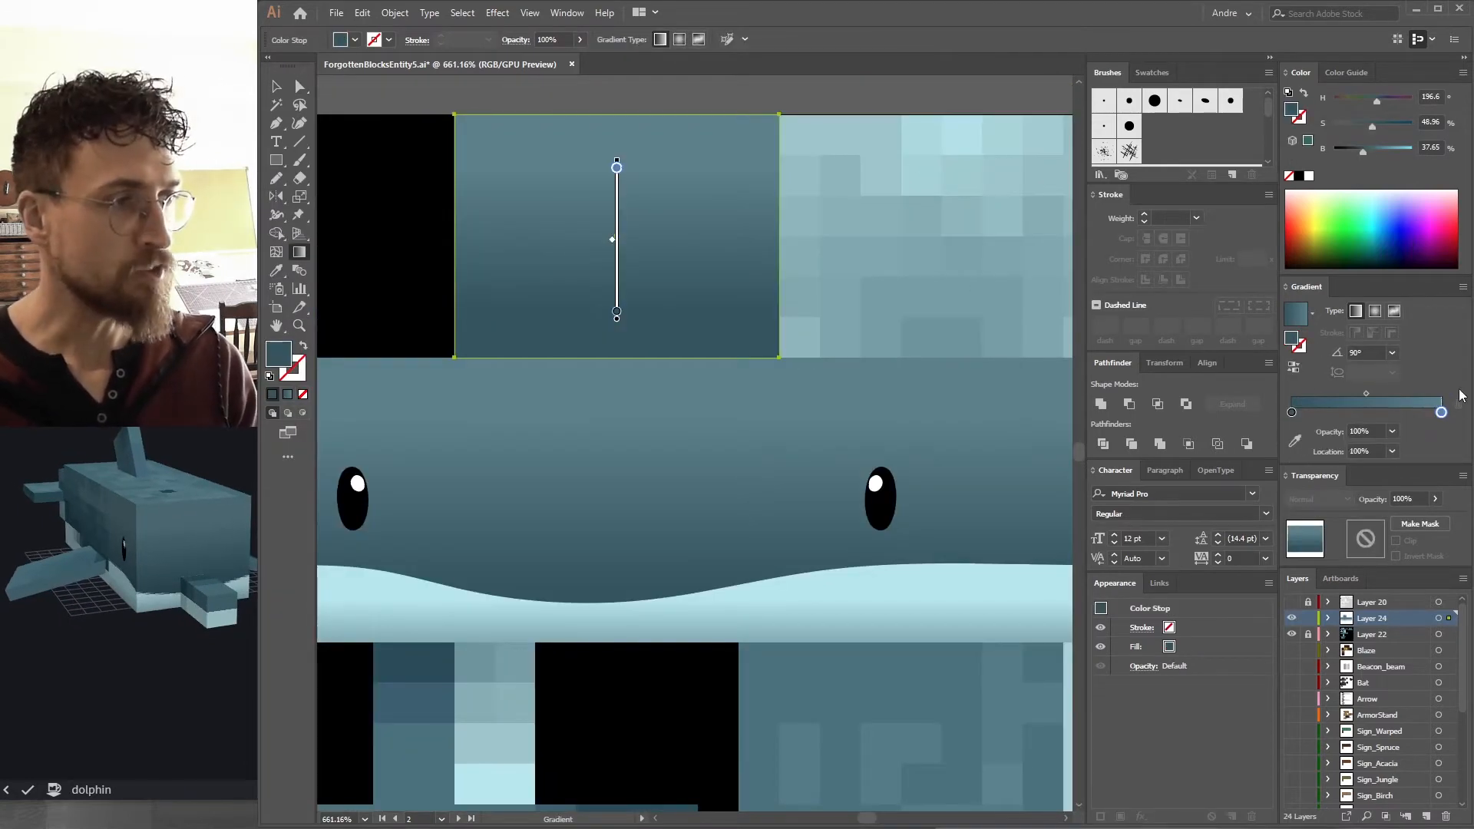
pyautogui.hotkey('ctrl', 'z')
pyautogui.hscroll(-2, 697, 296)
pyautogui.press('v')
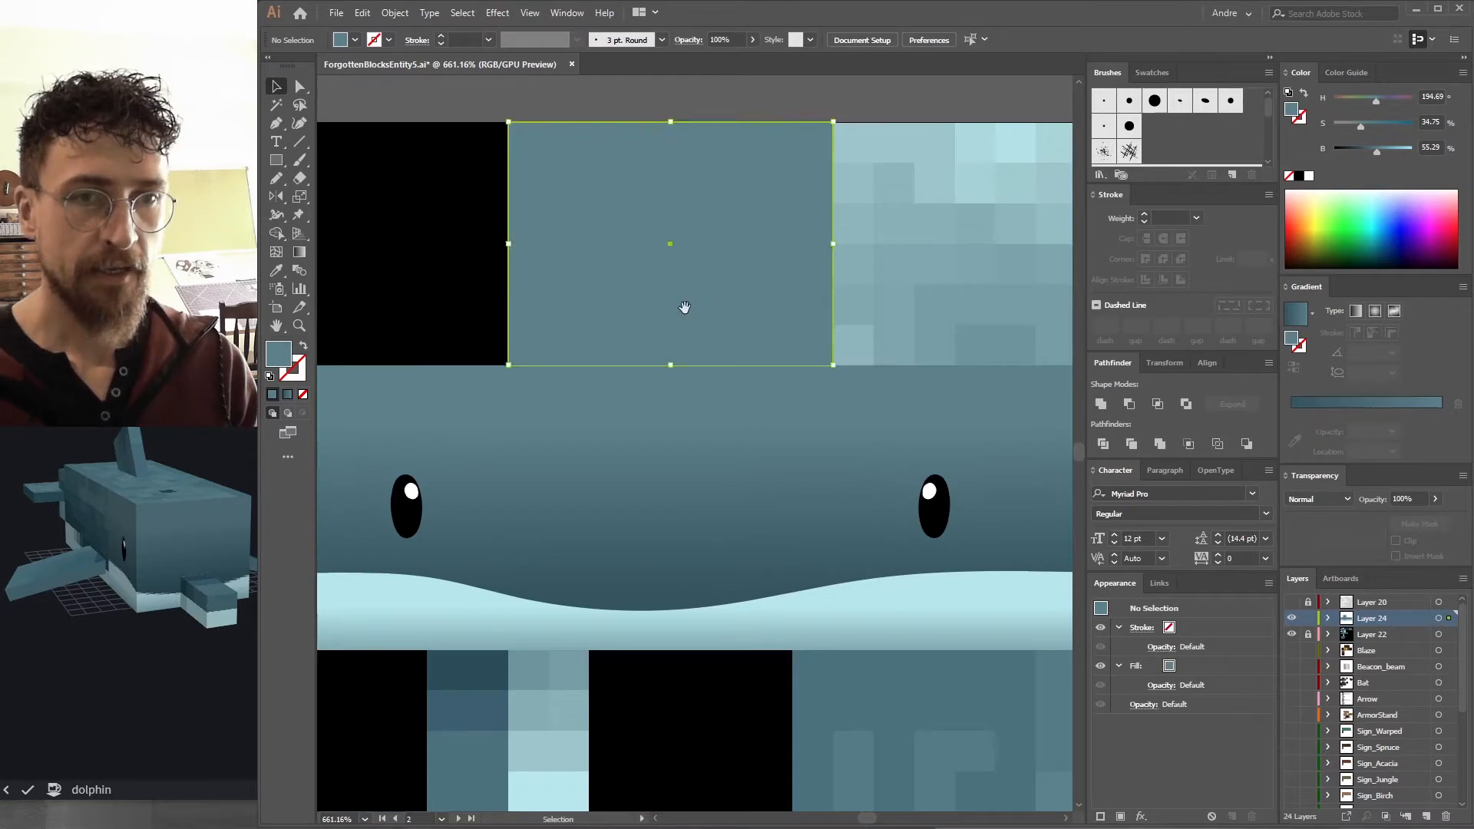
# Set a dark radial gradient fill and paint a round blowhole spot on top of the head.
pyautogui.hscroll(-2, 908, 429)
pyautogui.scroll(1, 707, 457)
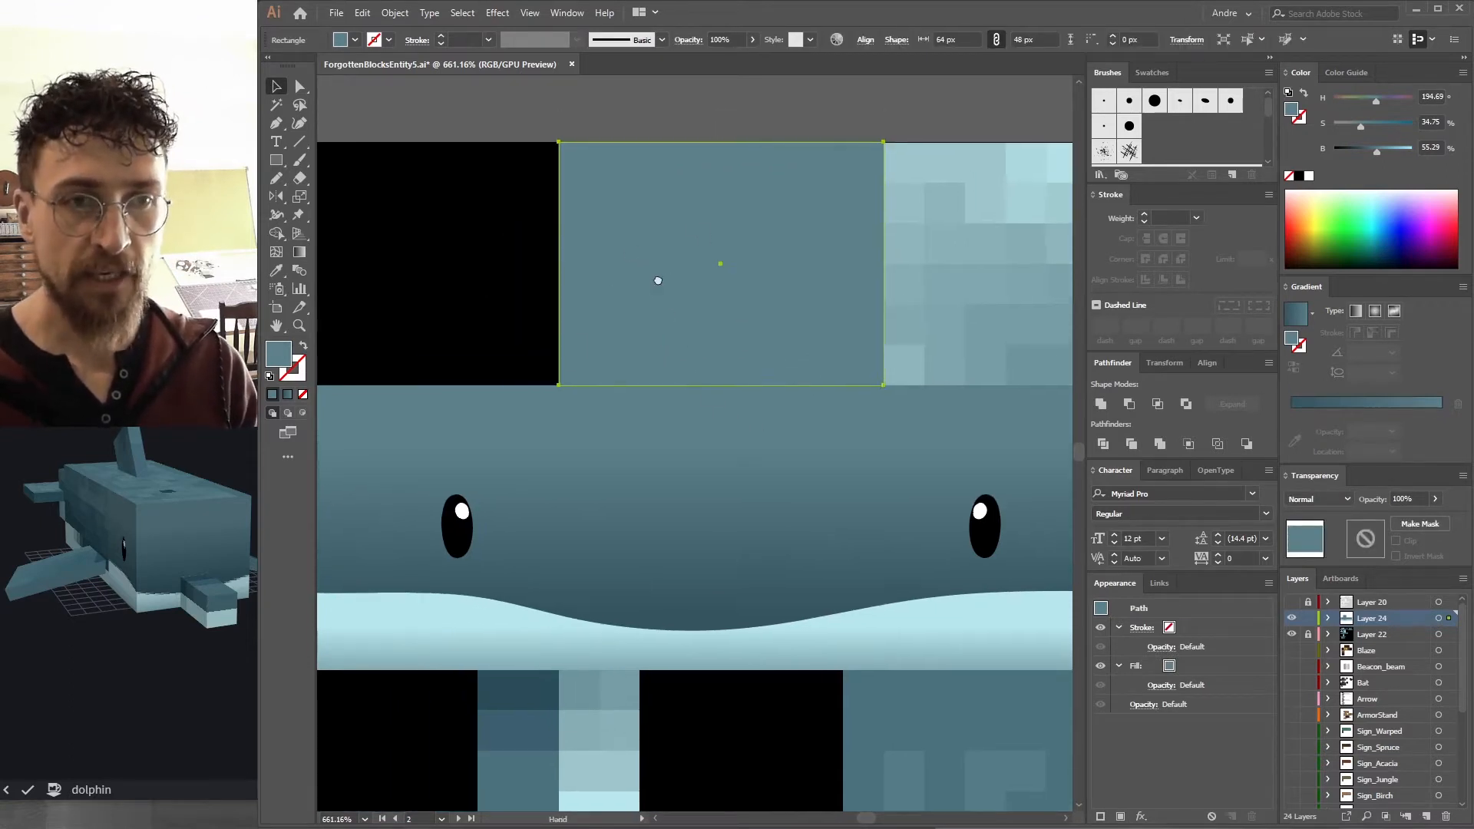
pyautogui.hscroll(-1, 658, 277)
pyautogui.click(767, 100)
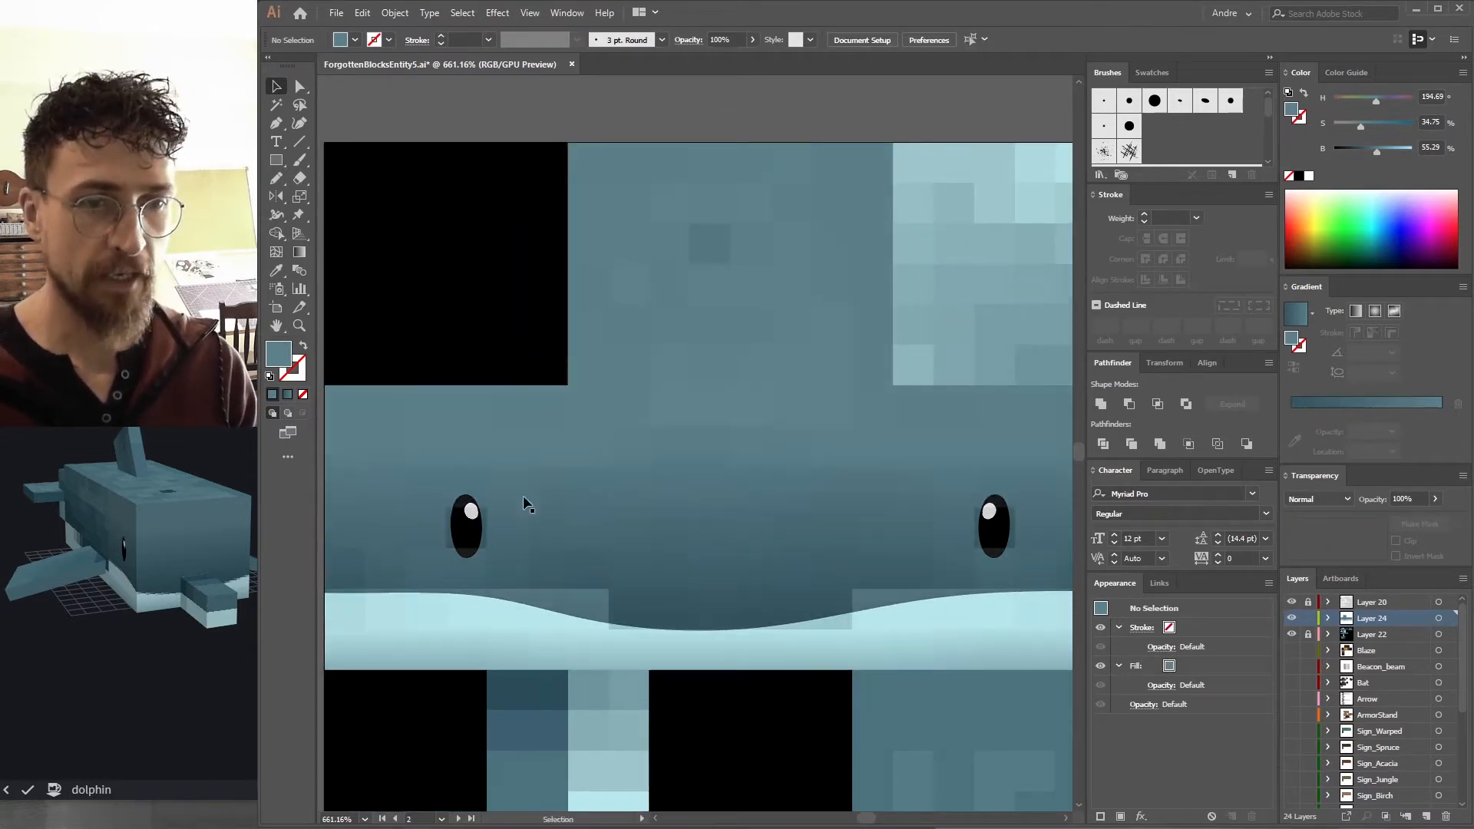
pyautogui.click(1292, 412)
pyautogui.moveTo(1356, 149); pyautogui.dragTo(1351, 149)
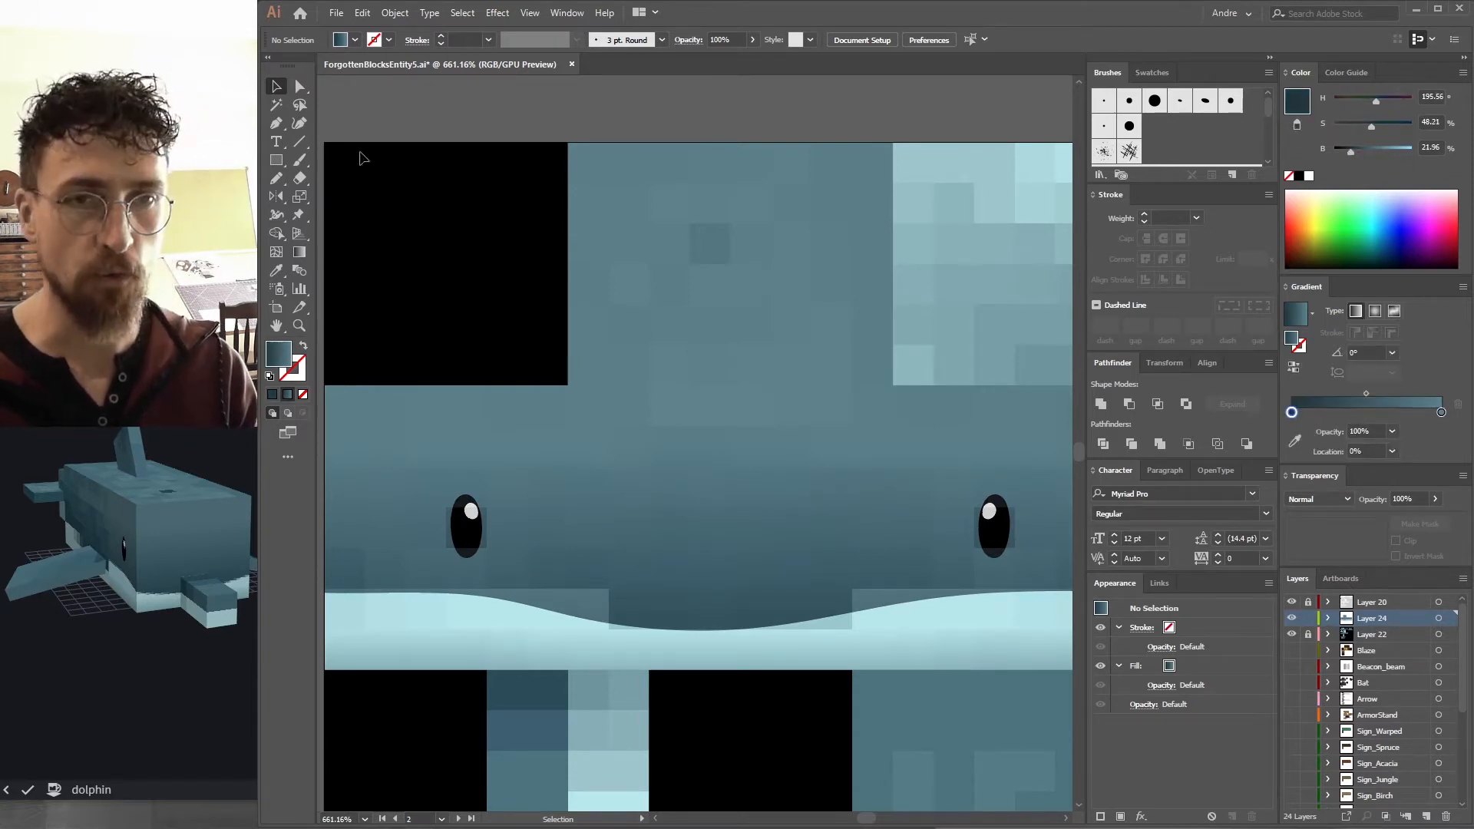
pyautogui.click(1322, 346)
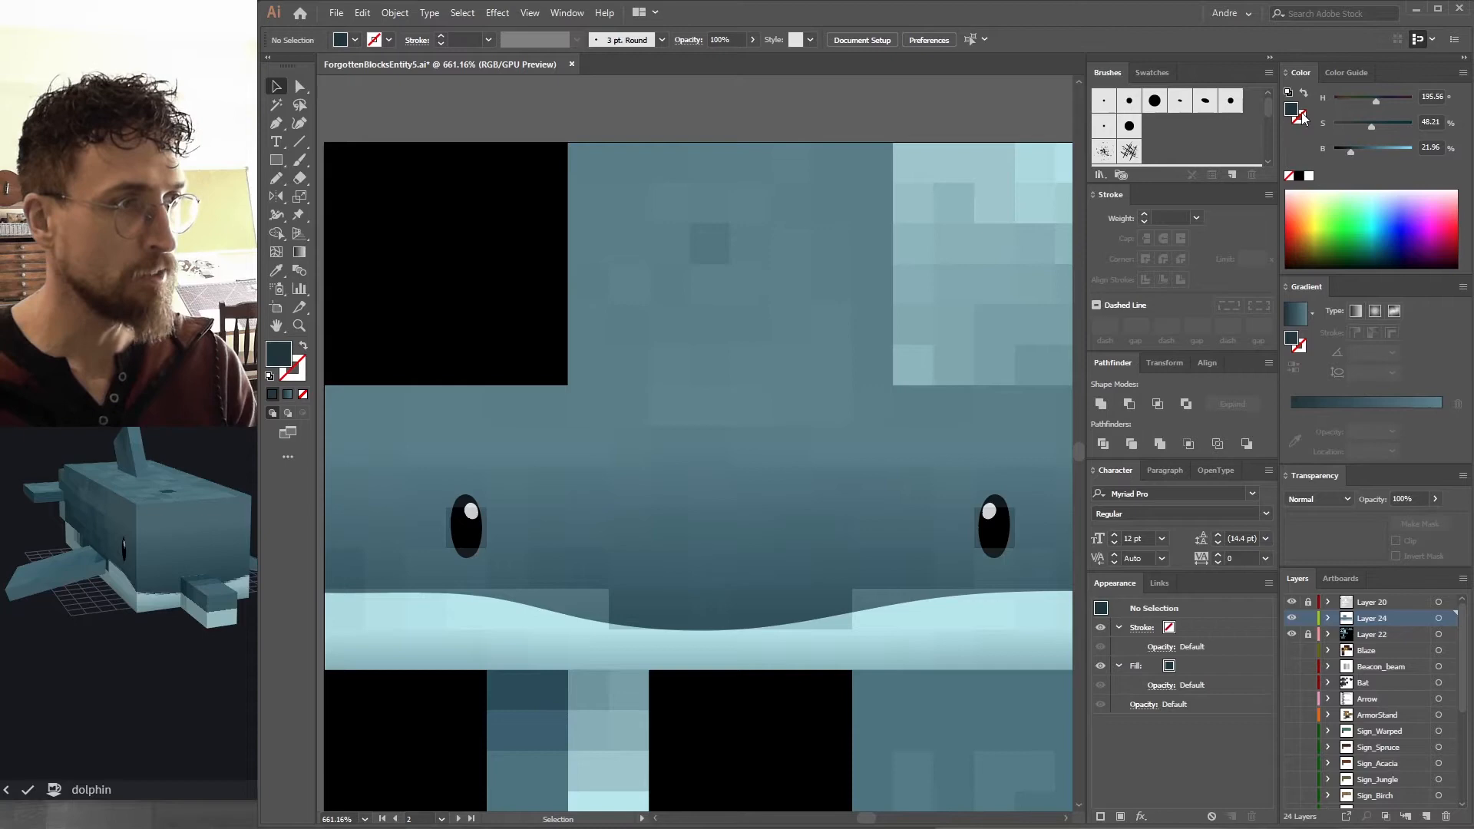
pyautogui.moveTo(1293, 110); pyautogui.dragTo(1435, 413)
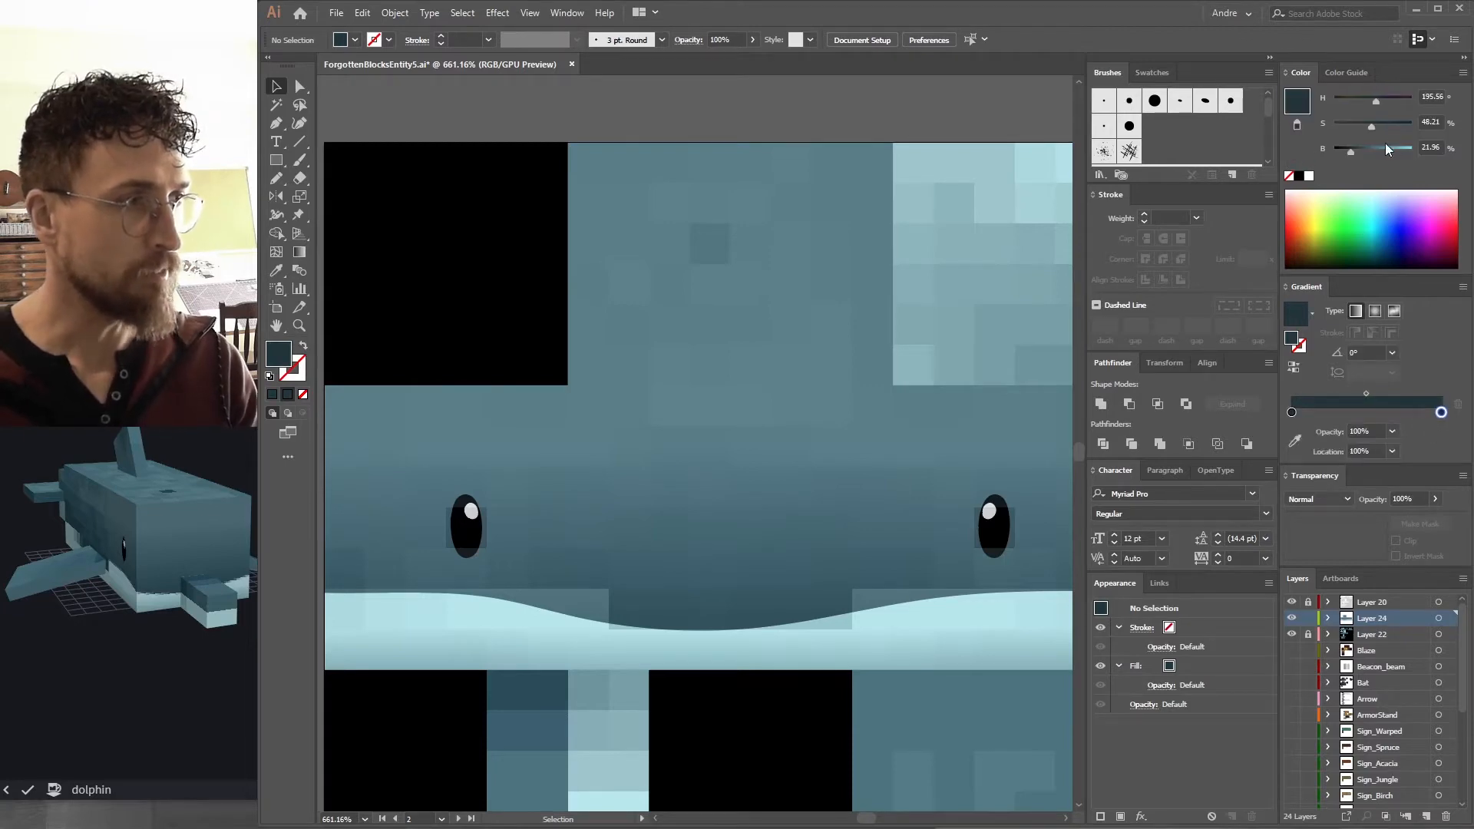
pyautogui.click(1344, 150)
pyautogui.press('b')
pyautogui.click(730, 246)
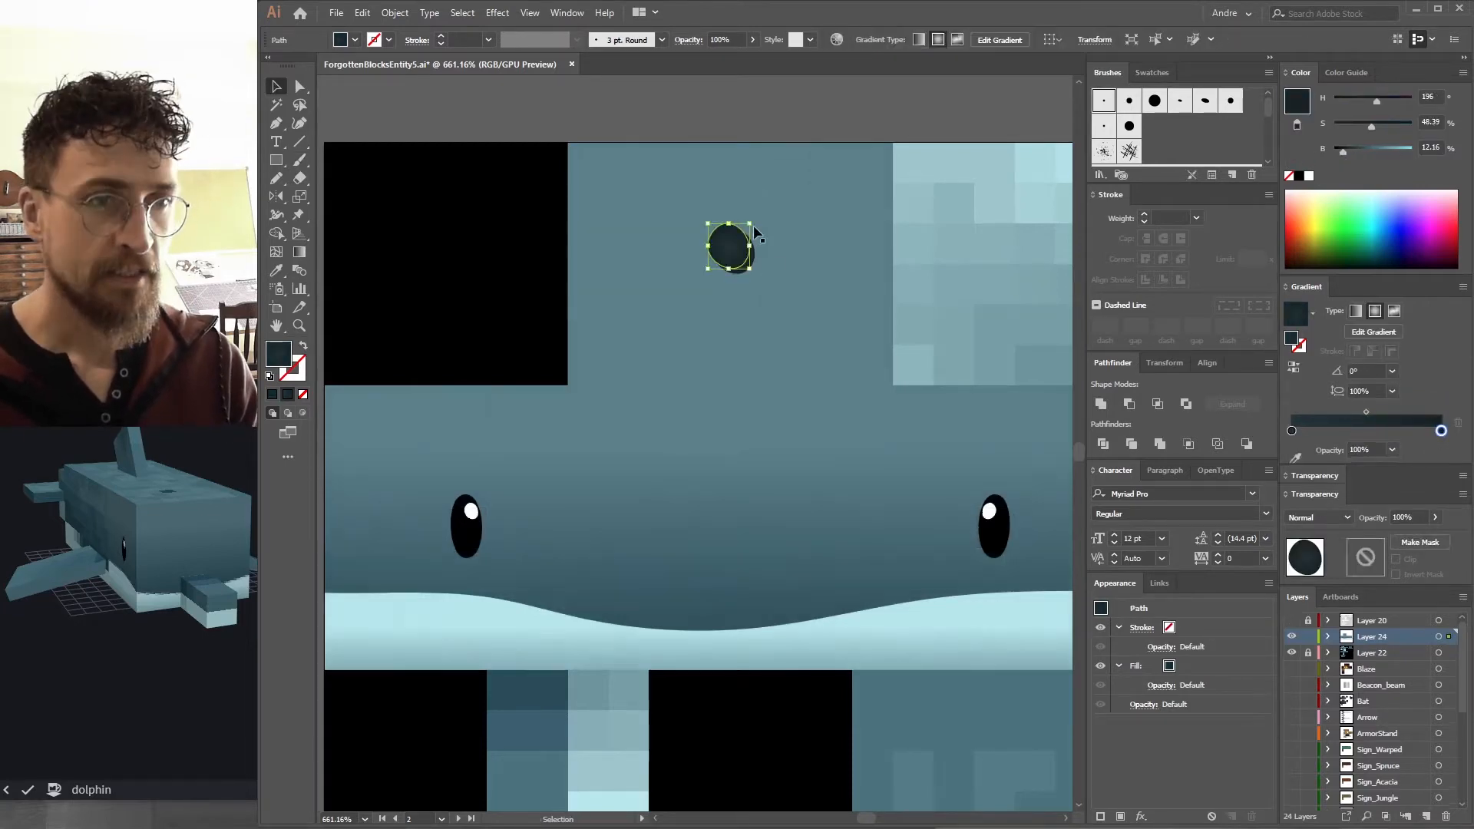
# Add a lighter rim along the lower edge of the blowhole spot.
pyautogui.press('i')
pyautogui.press('v')
pyautogui.moveTo(704, 477); pyautogui.dragTo(748, 401)
pyautogui.moveTo(619, 454); pyautogui.dragTo(652, 405)
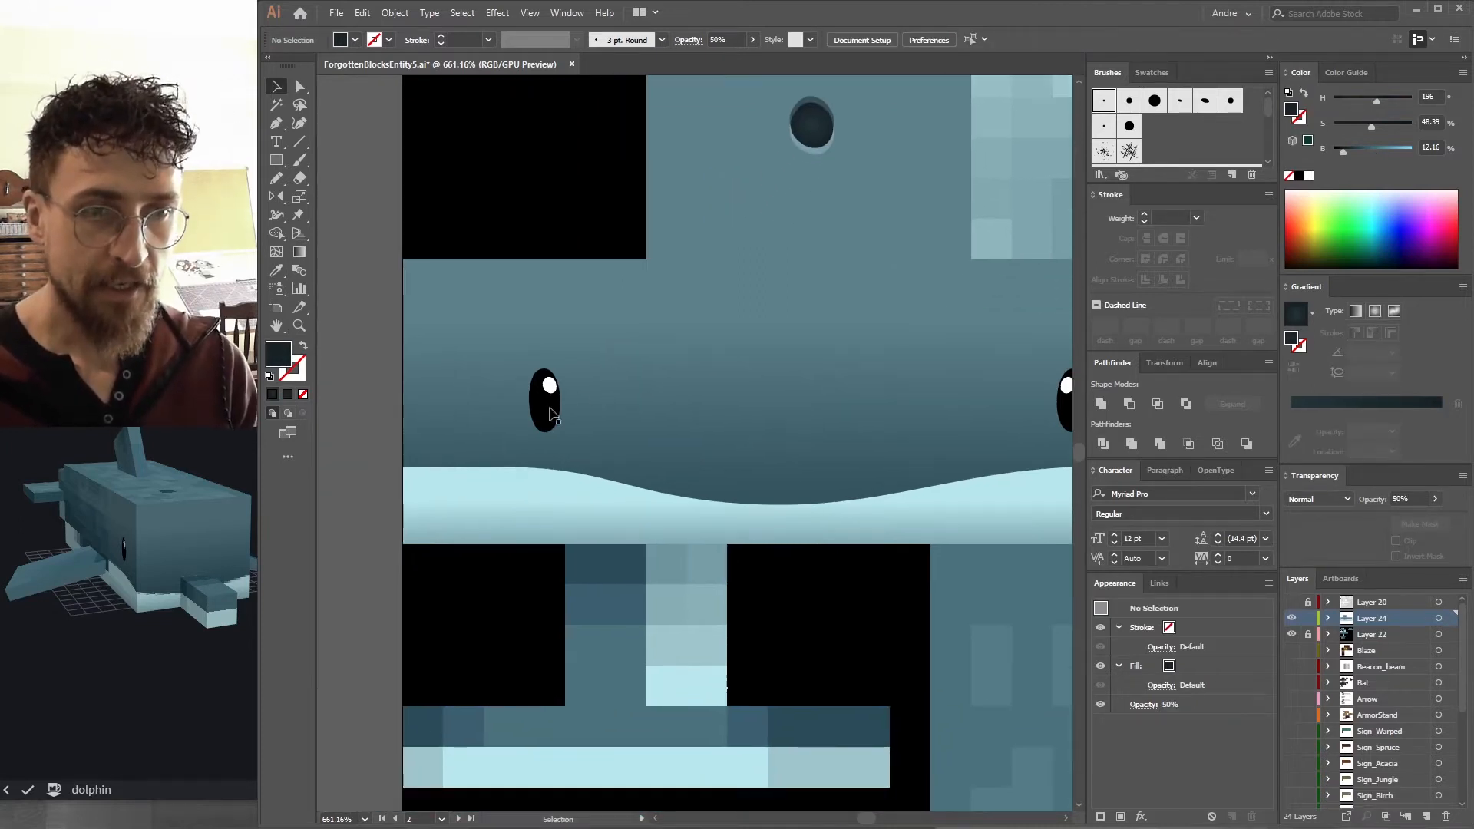
pyautogui.press('a')
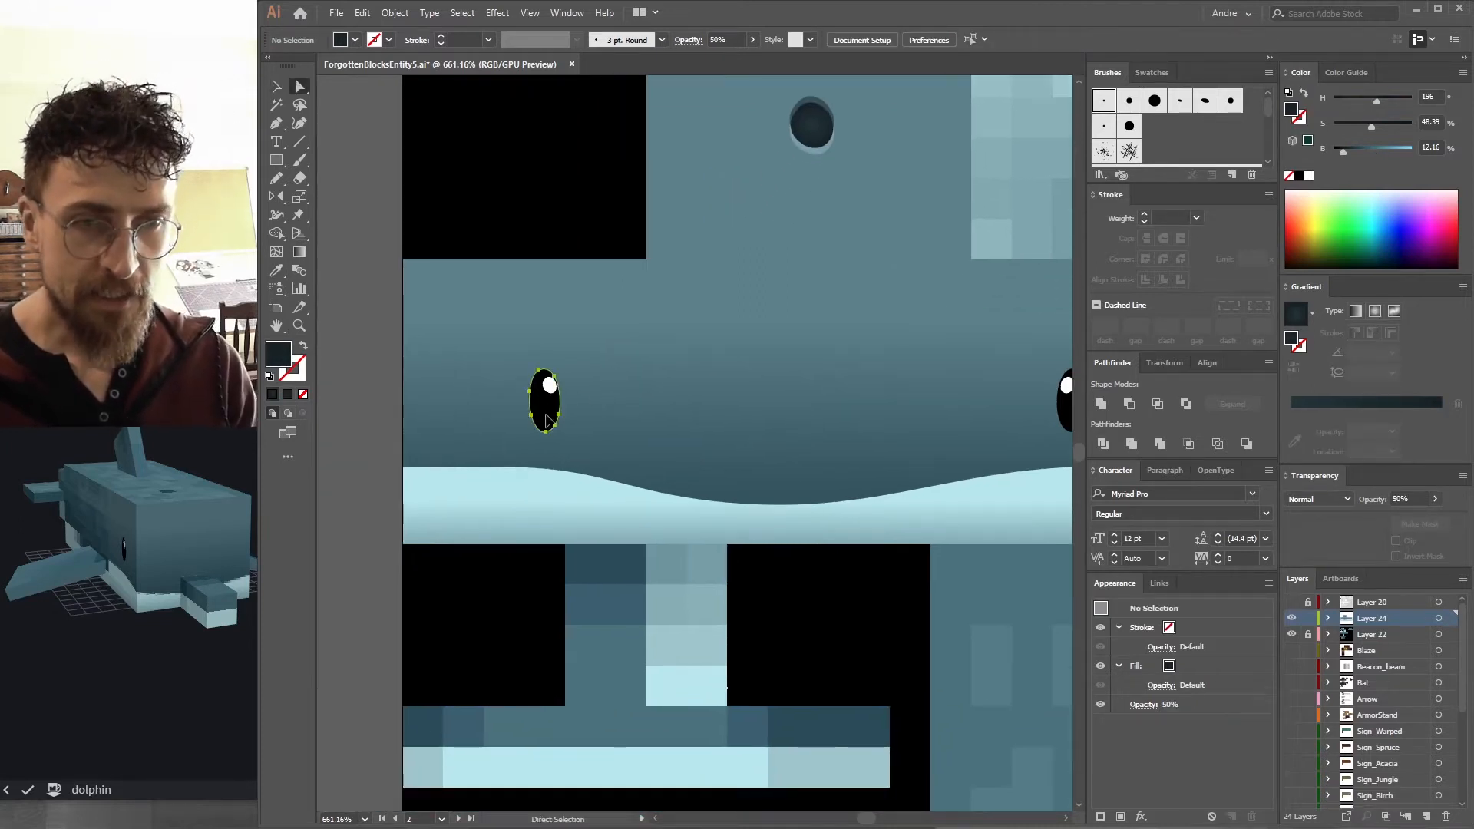
# Paste a copy of the left eye behind it, apply Gaussian Blur and set its opacity to 45% as a soft shadow.
pyautogui.click(550, 415)
pyautogui.click(602, 445)
pyautogui.hotkey('ctrl', 'v')
pyautogui.press('v')
pyautogui.moveTo(697, 442); pyautogui.dragTo(559, 372)
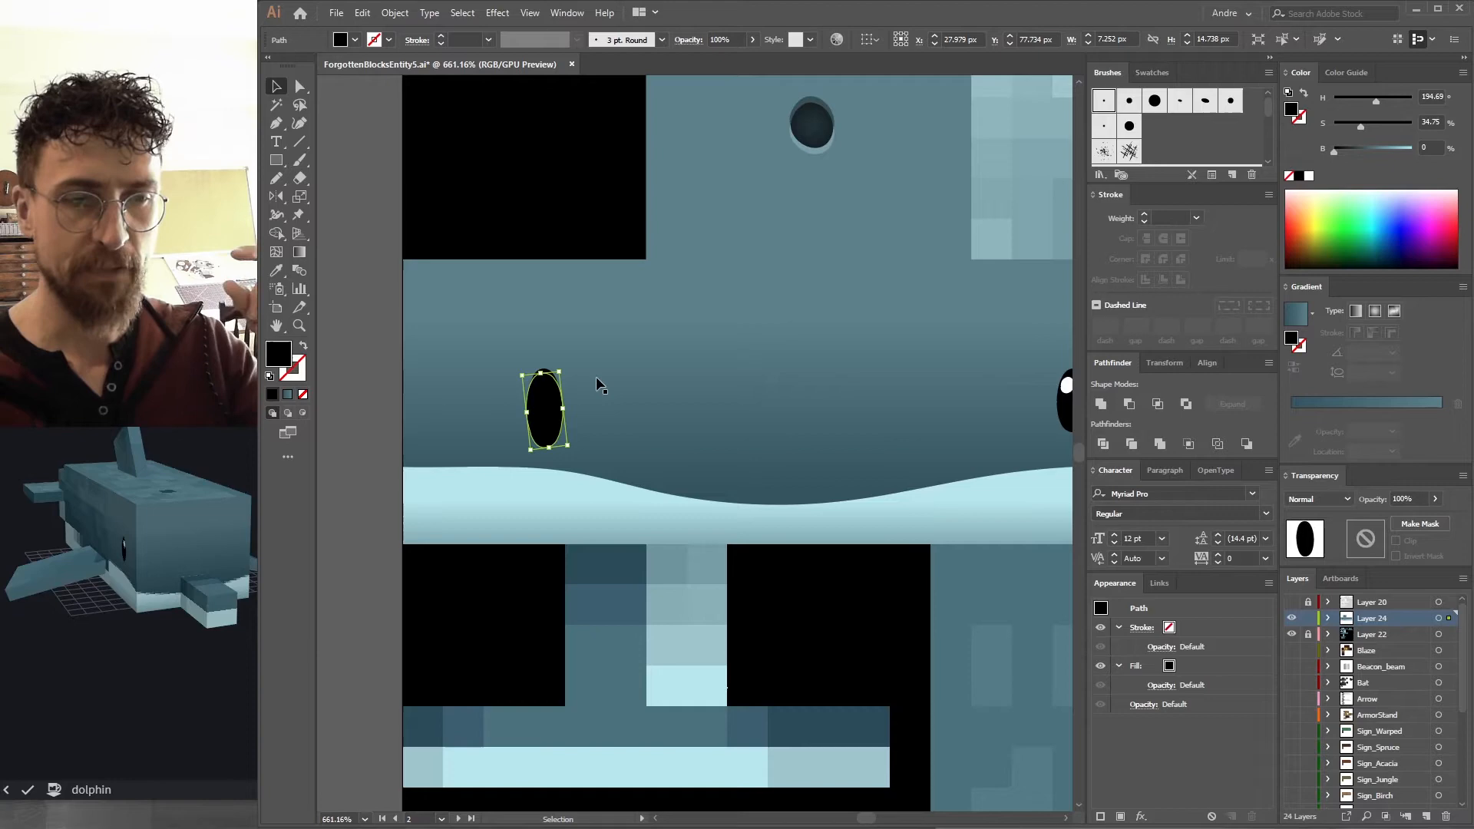
pyautogui.hotkey('ctrl', 'x')
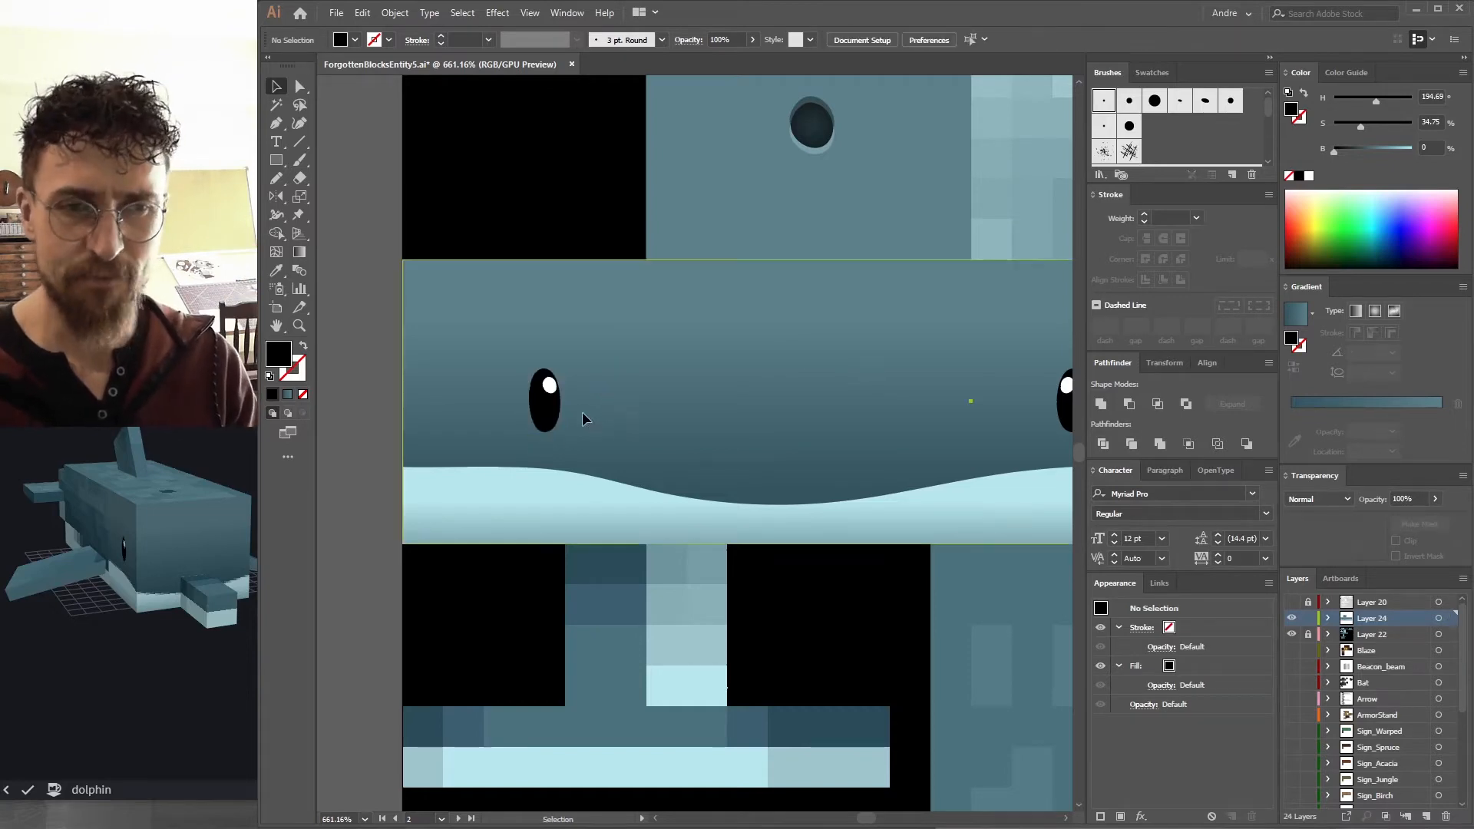
pyautogui.hotkey('ctrl', 'b')
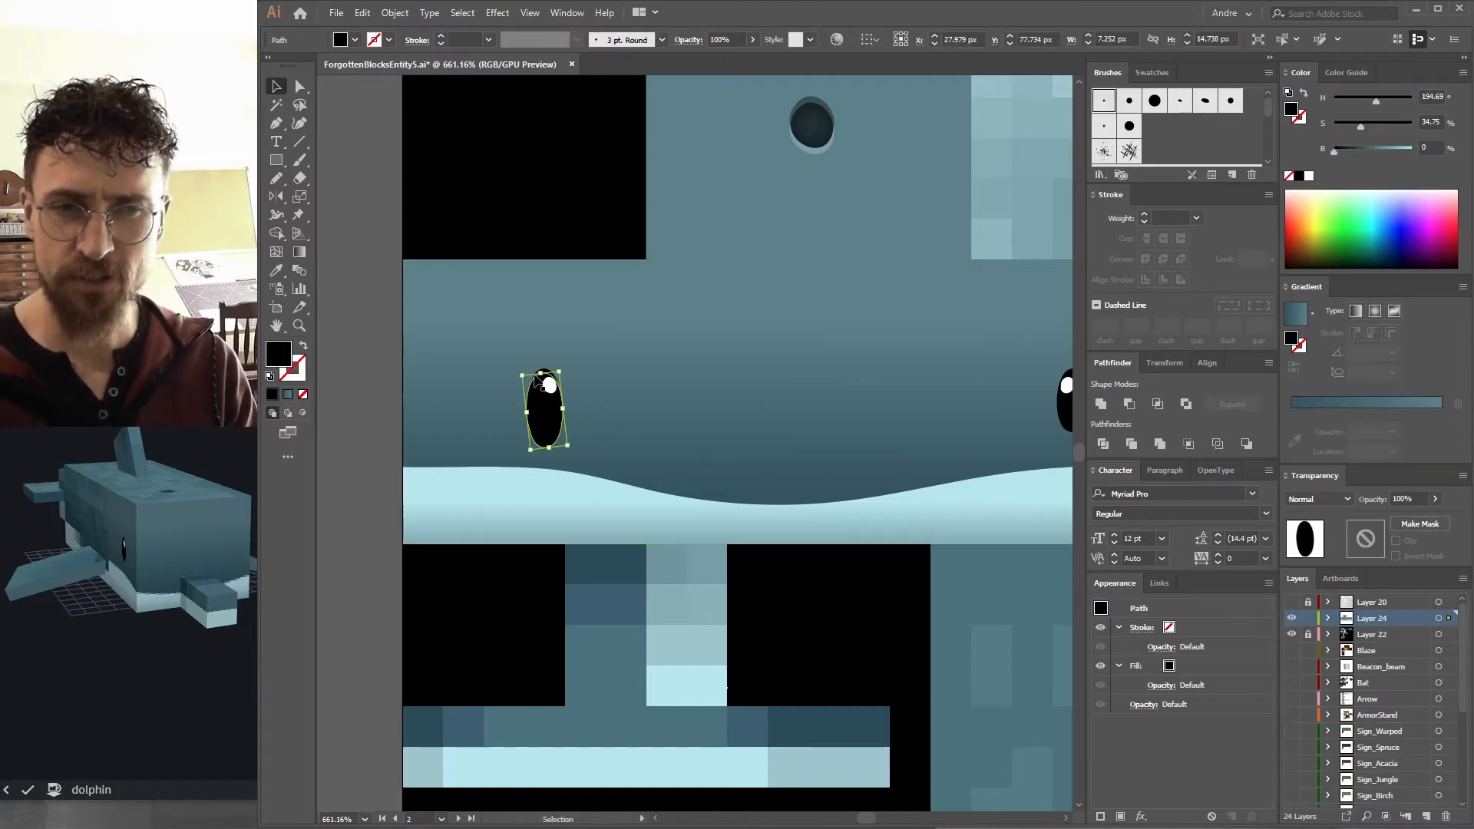
pyautogui.click(498, 15)
pyautogui.click(499, 16)
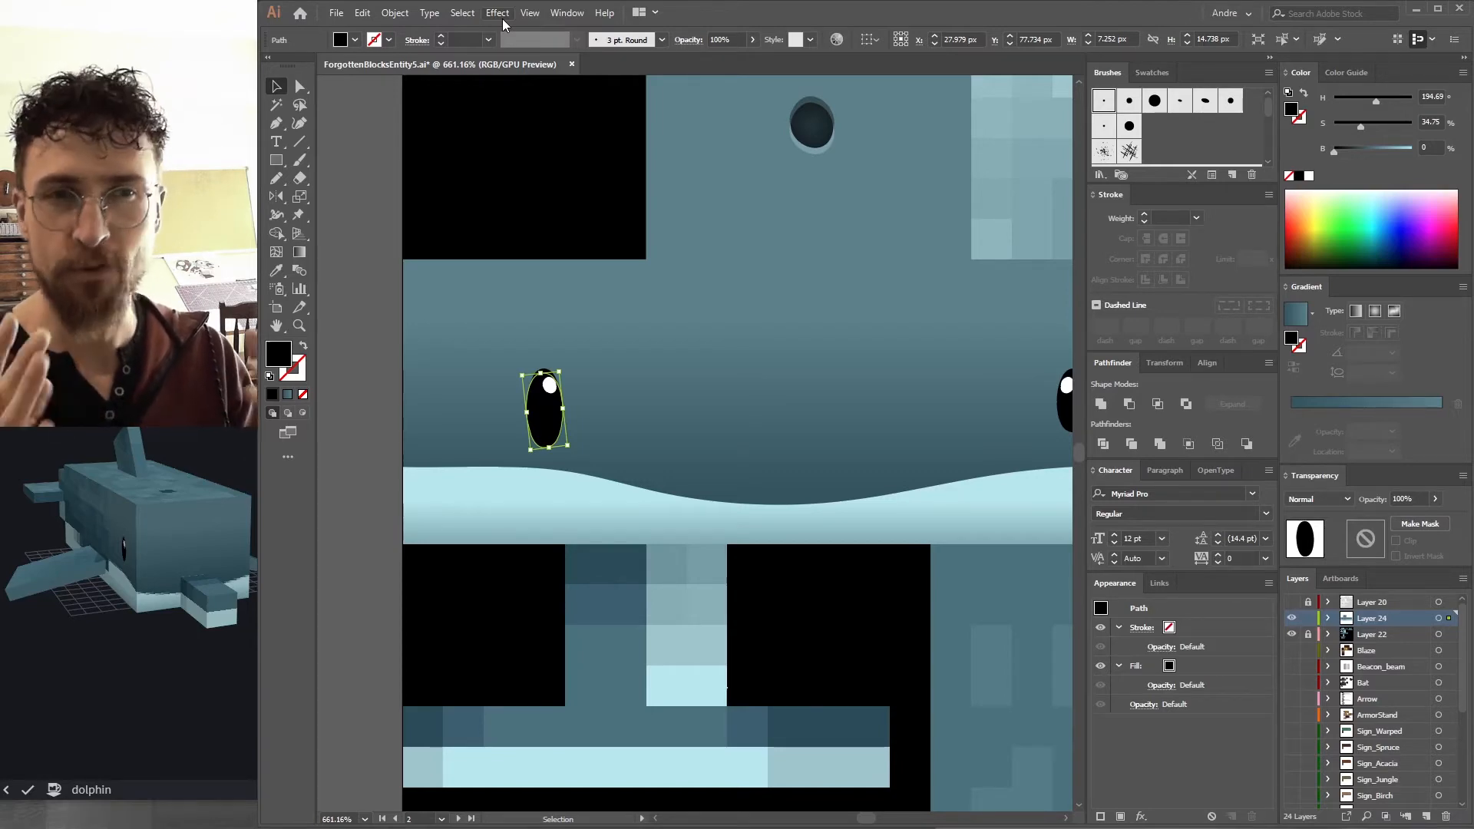
pyautogui.click(529, 13)
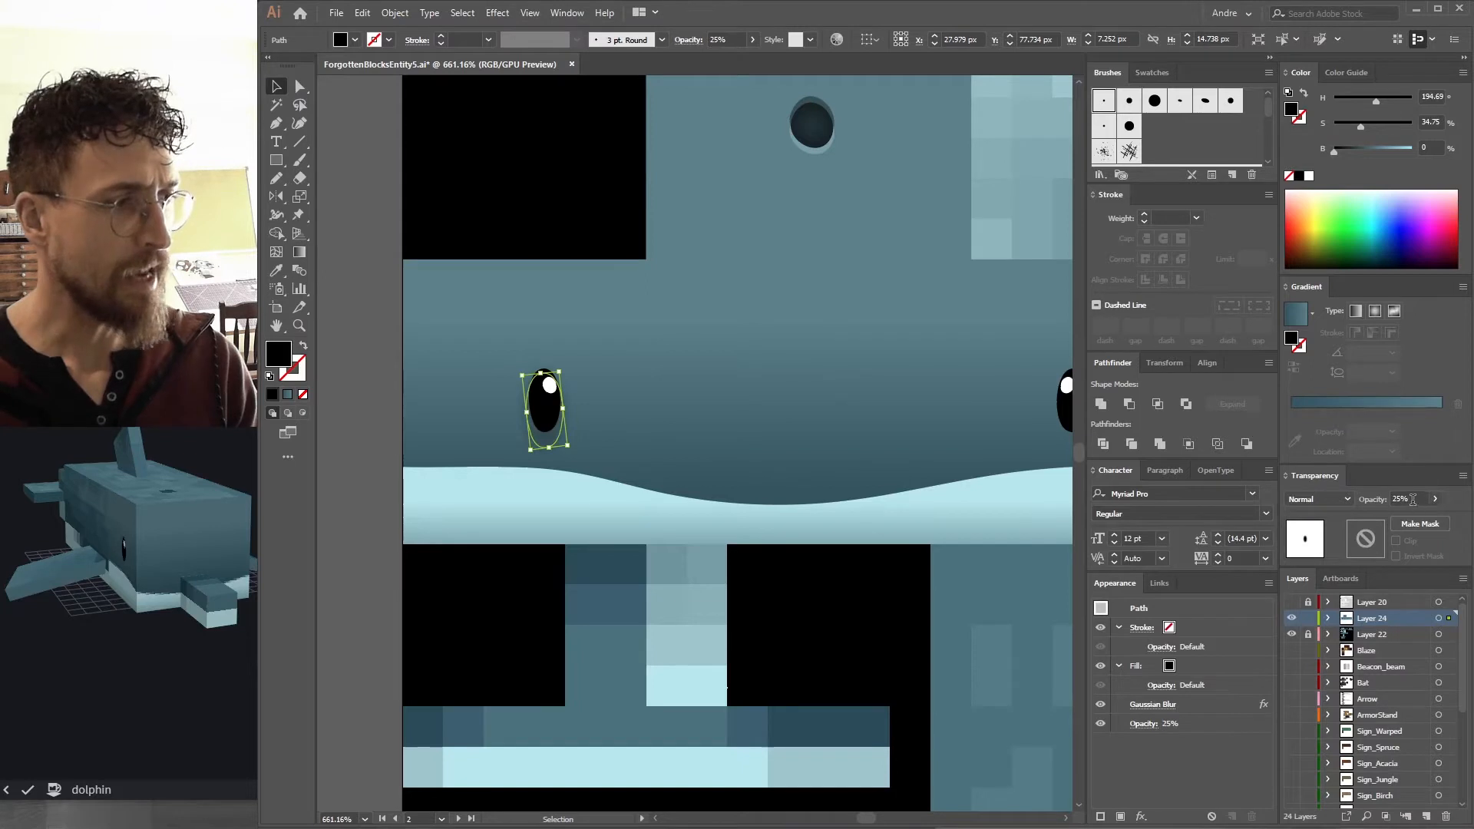
pyautogui.click(1413, 499)
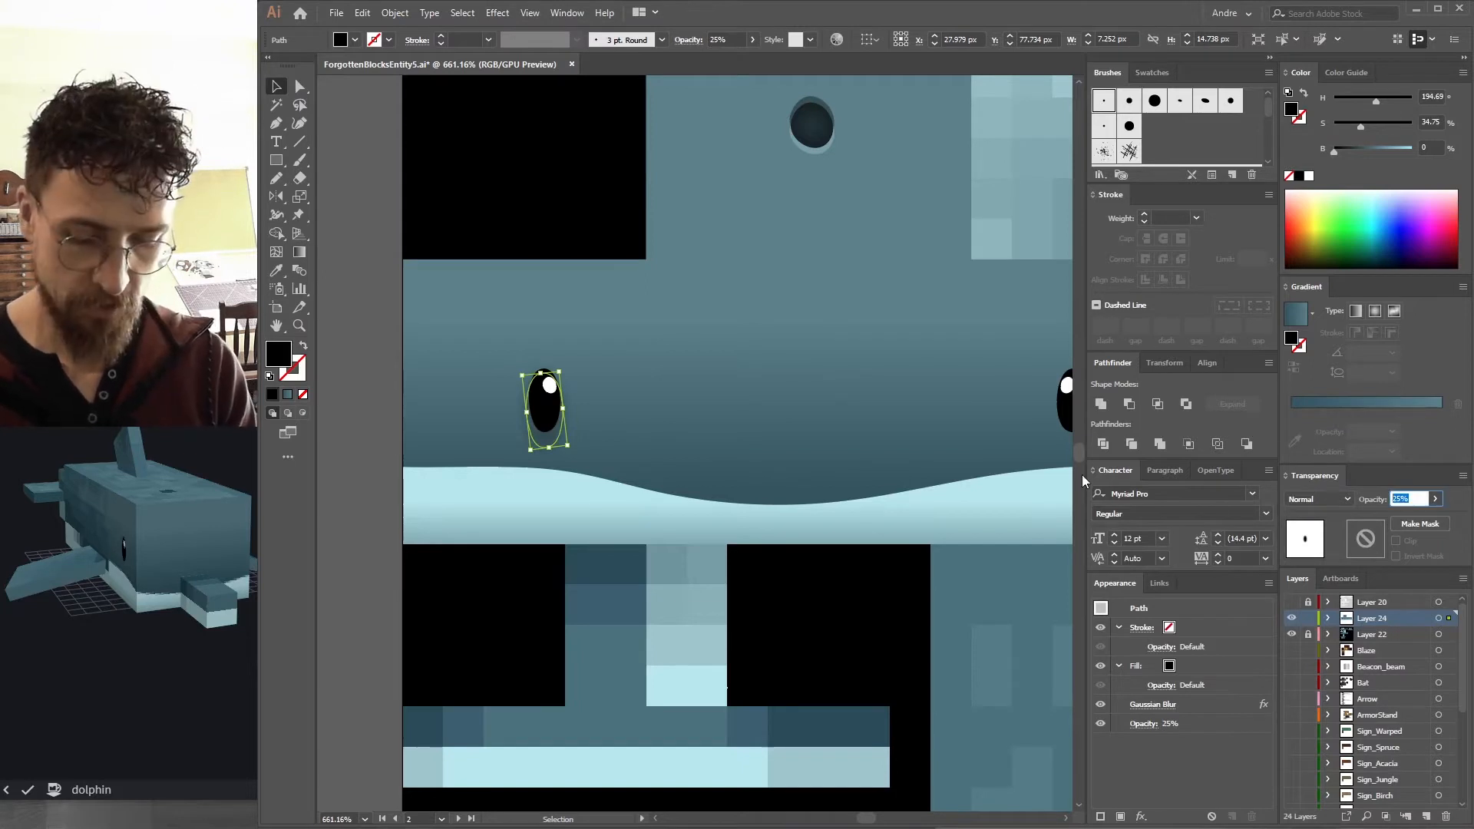
pyautogui.write('45')
pyautogui.press('Return')
# Give the right eye a matching blurred shadow behind it.
pyautogui.hotkey('ctrl', 'shift', 'a')
pyautogui.moveTo(803, 412); pyautogui.dragTo(642, 341)
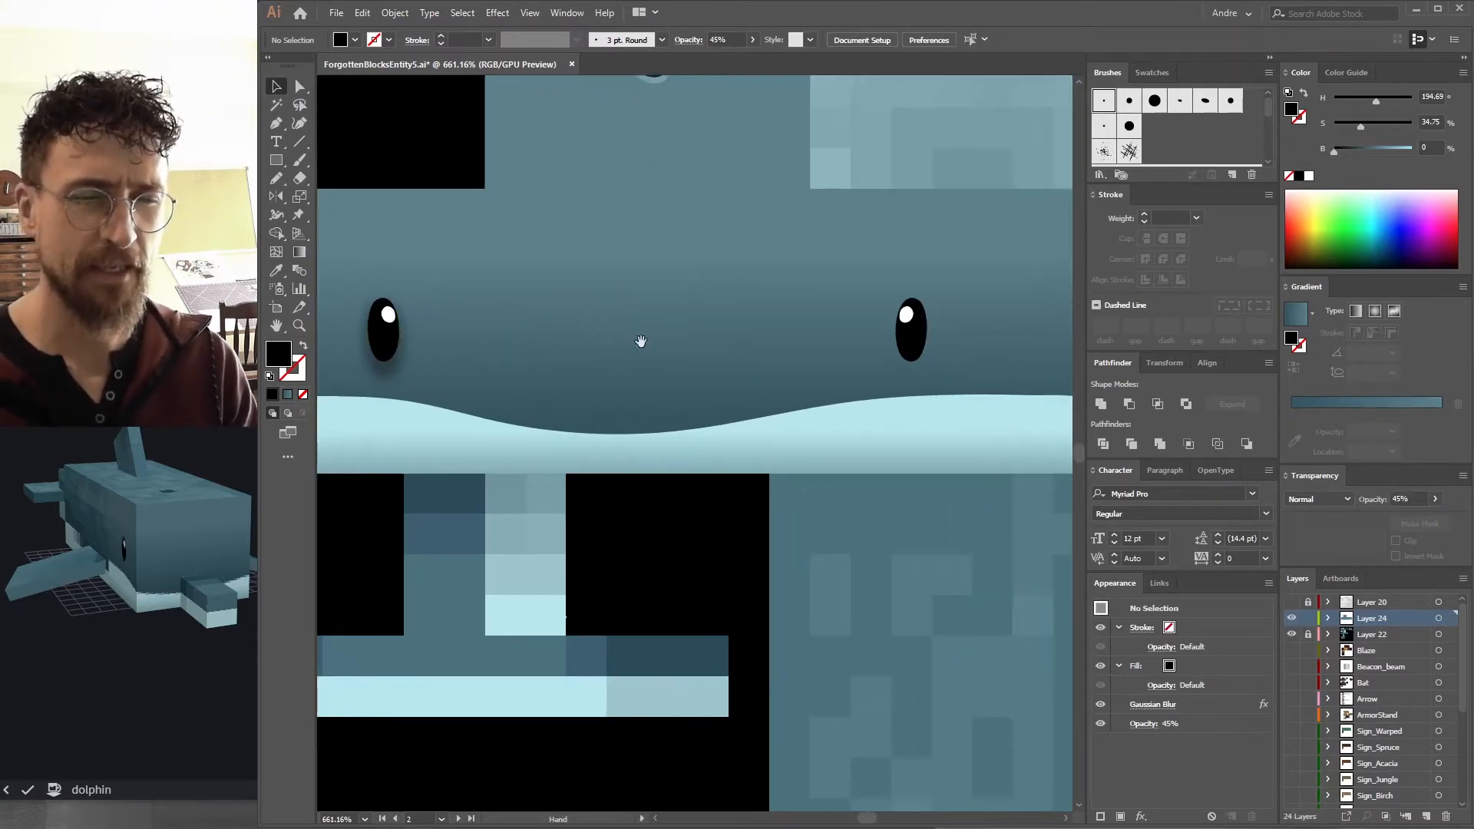
pyautogui.click(397, 369)
pyautogui.click(920, 374)
pyautogui.click(943, 394)
pyautogui.click(920, 374)
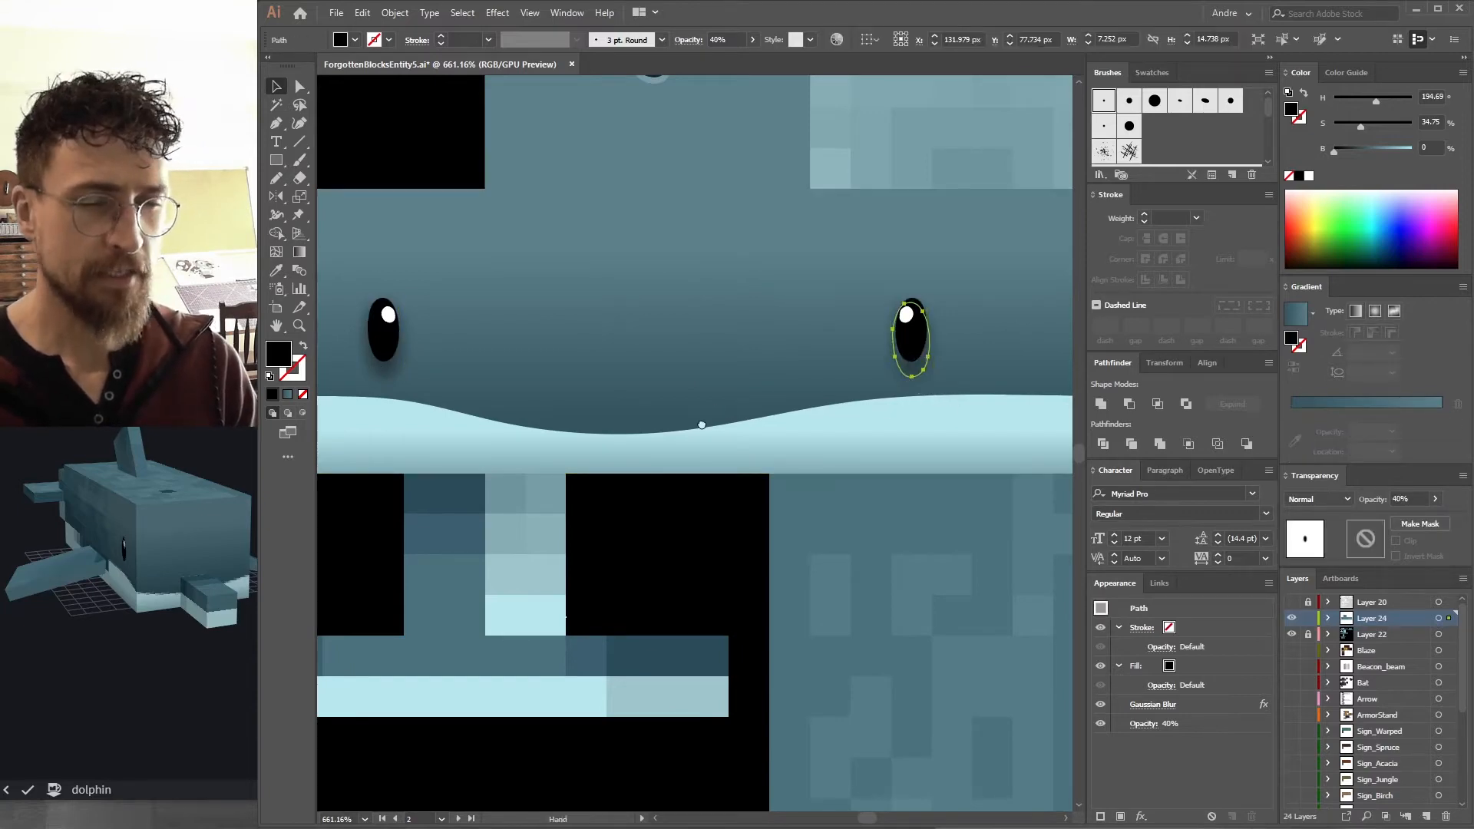
pyautogui.moveTo(710, 412); pyautogui.dragTo(840, 493)
pyautogui.click(359, 297)
# Export the texture as ForgottenBlocksEntity5.png again and orbit the Blockbench model to inspect it.
pyautogui.moveTo(780, 362); pyautogui.dragTo(604, 381)
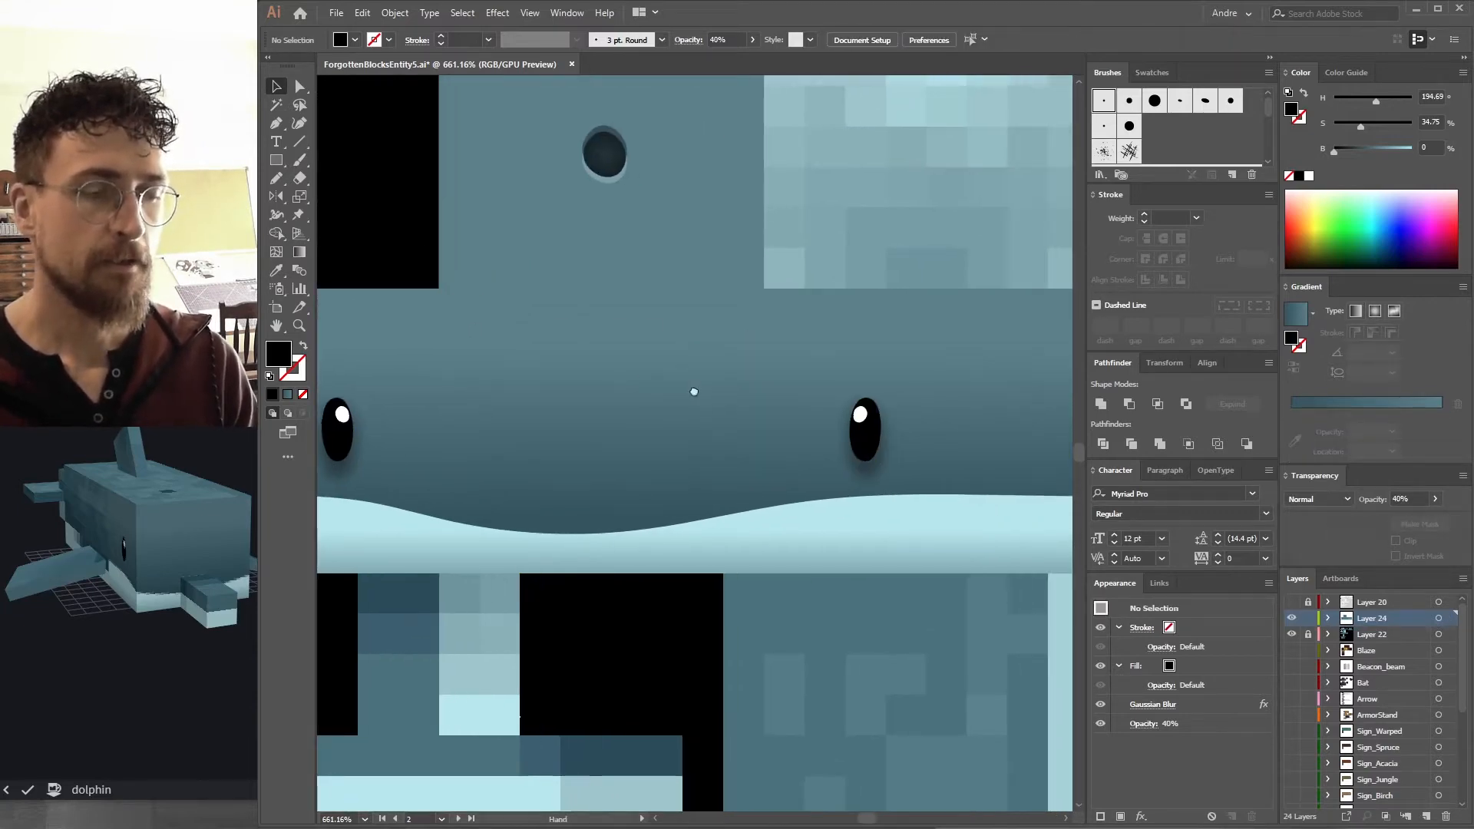
pyautogui.moveTo(744, 402); pyautogui.dragTo(531, 350)
pyautogui.moveTo(546, 400); pyautogui.dragTo(652, 569)
pyautogui.moveTo(543, 473); pyautogui.dragTo(765, 383)
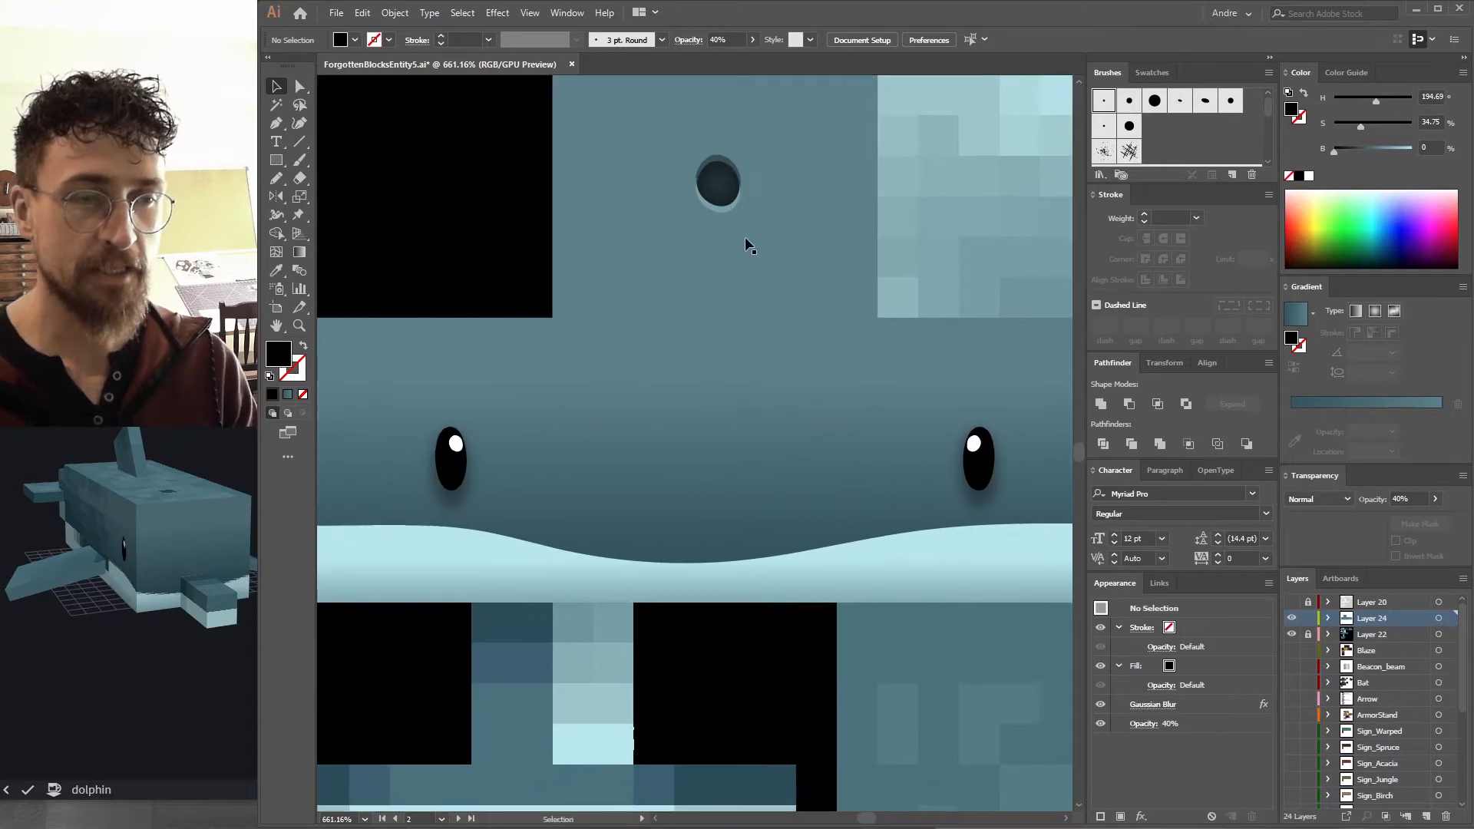
pyautogui.hotkey('ctrl', 'alt', 'shift', 's')
pyautogui.press('Return')
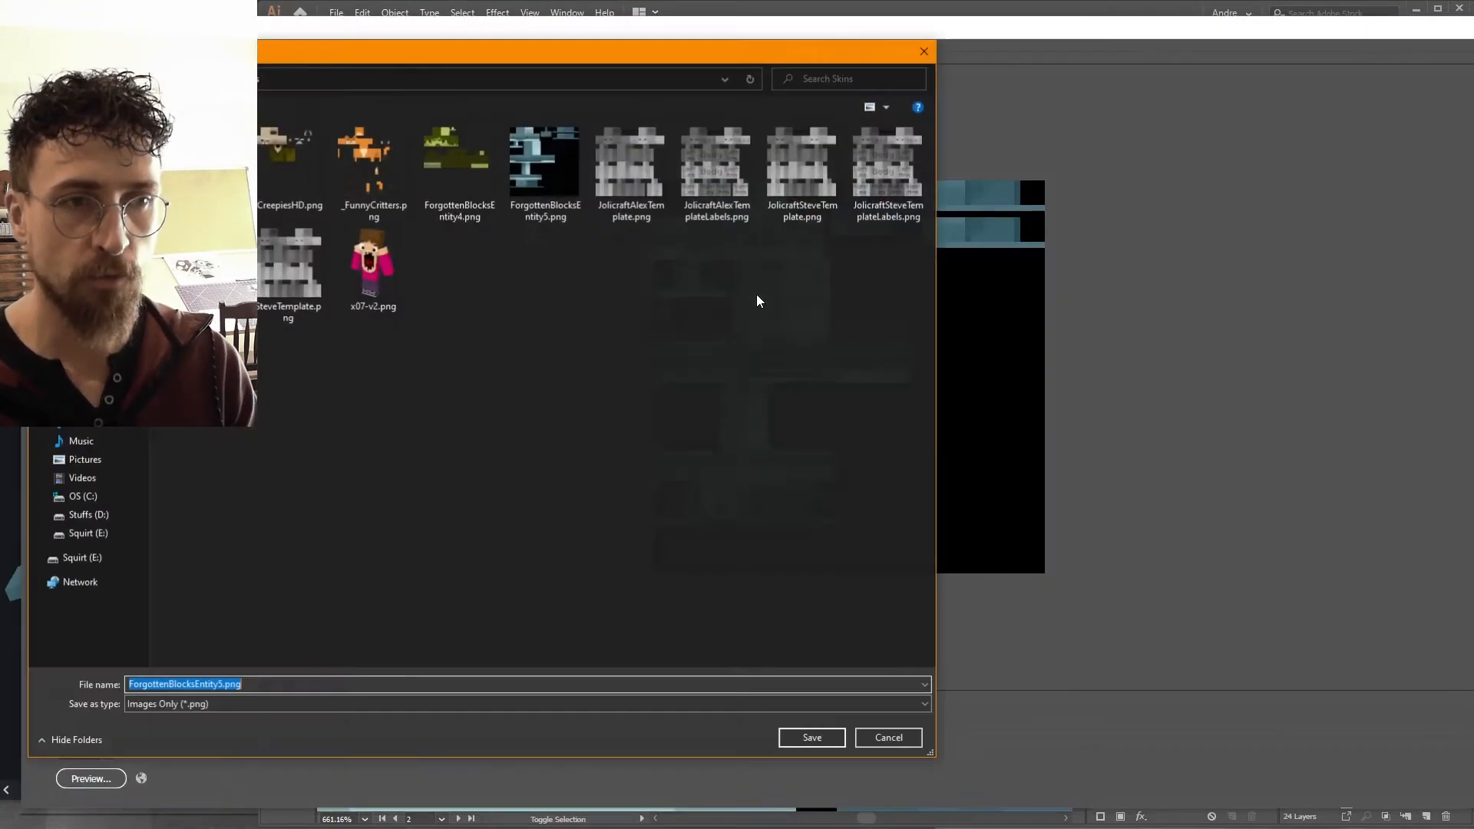
pyautogui.press('Return')
pyautogui.press('Return')
pyautogui.moveTo(209, 391); pyautogui.dragTo(212, 288)
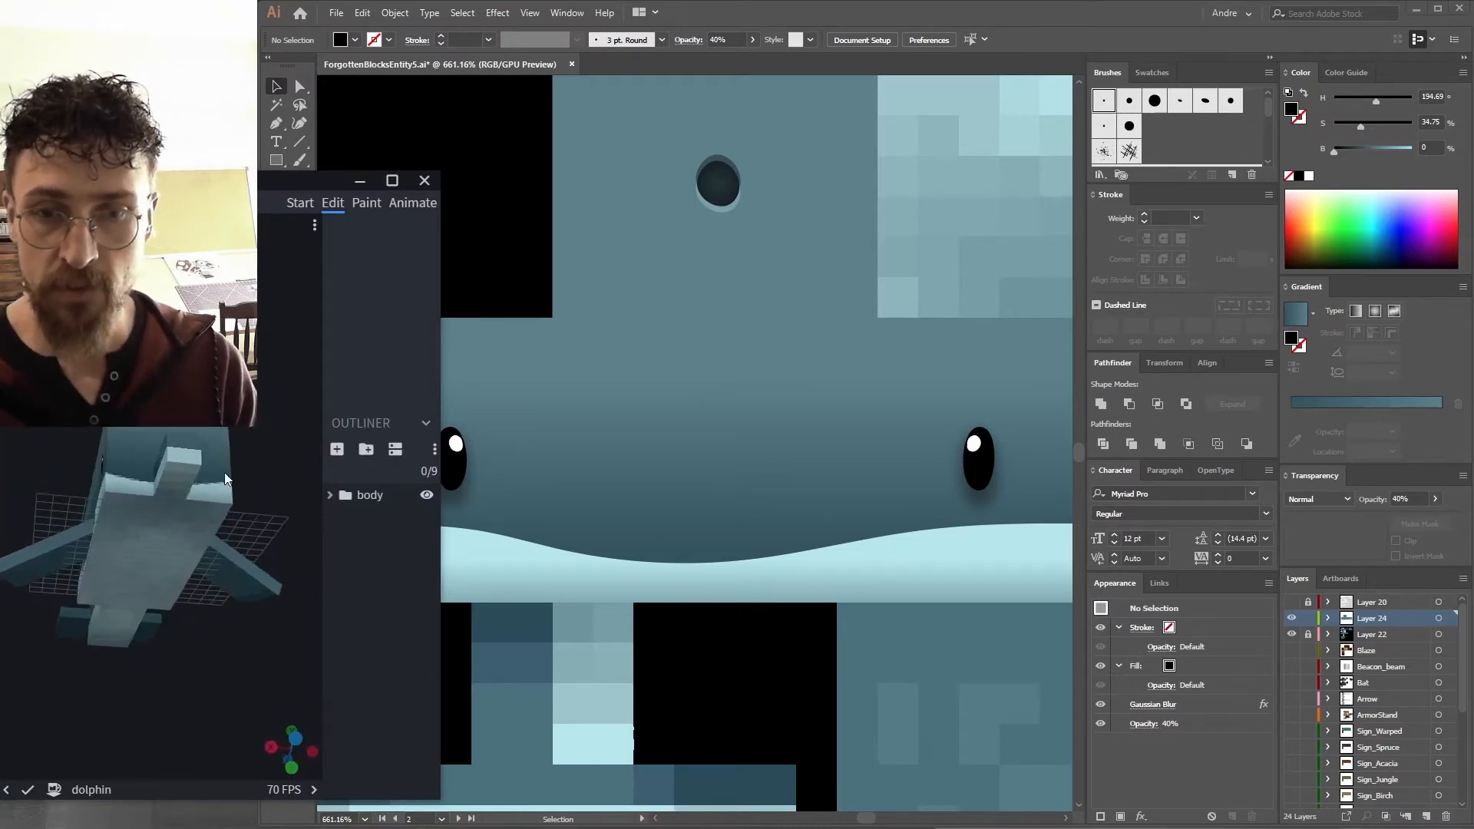
pyautogui.moveTo(123, 330); pyautogui.dragTo(219, 398)
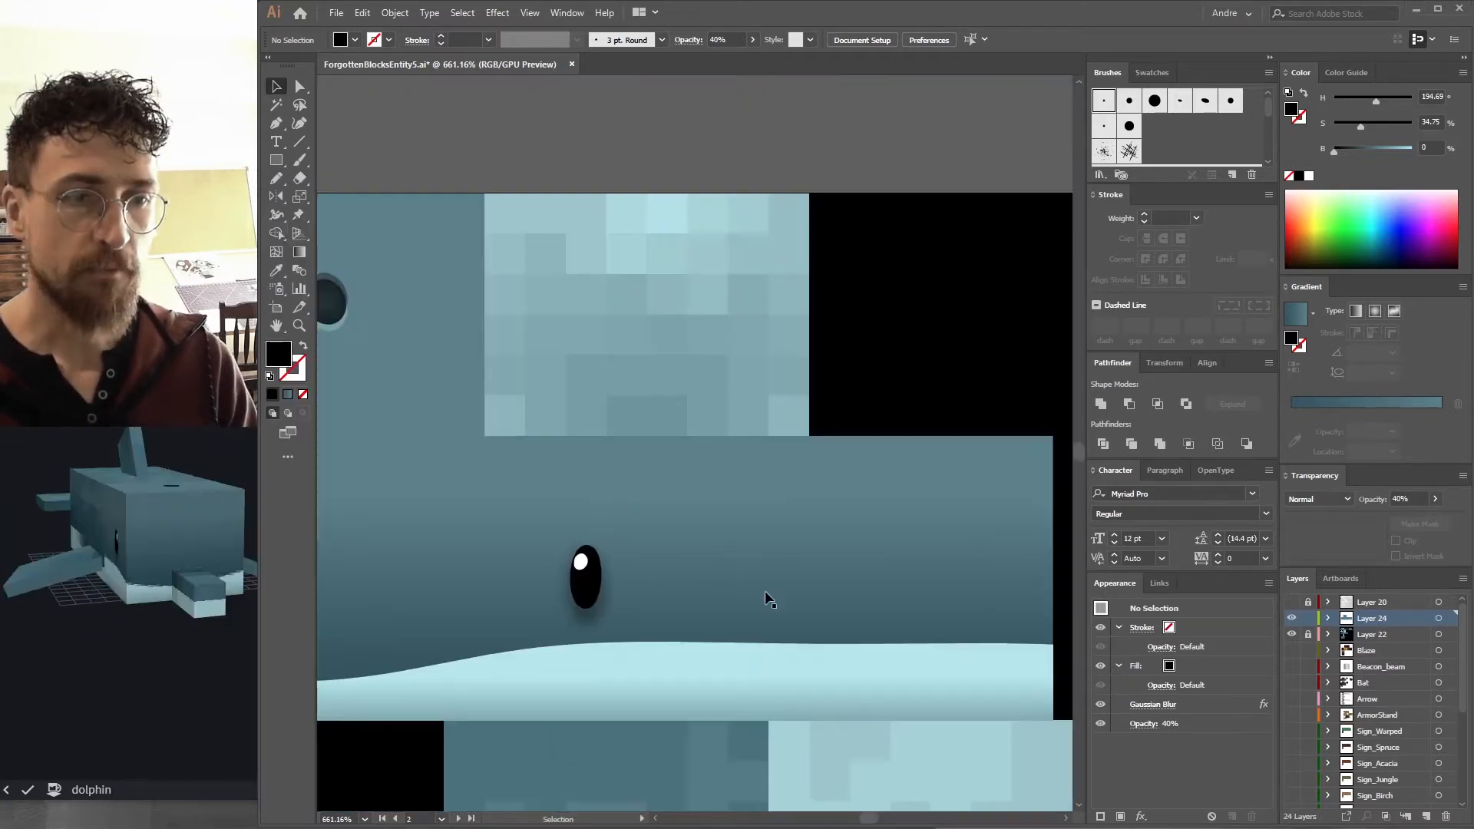
# Draw a rectangle over the light block on top of the head using the wave's vertical gradient fill.
pyautogui.press('a')
pyautogui.click(687, 679)
pyautogui.click(275, 161)
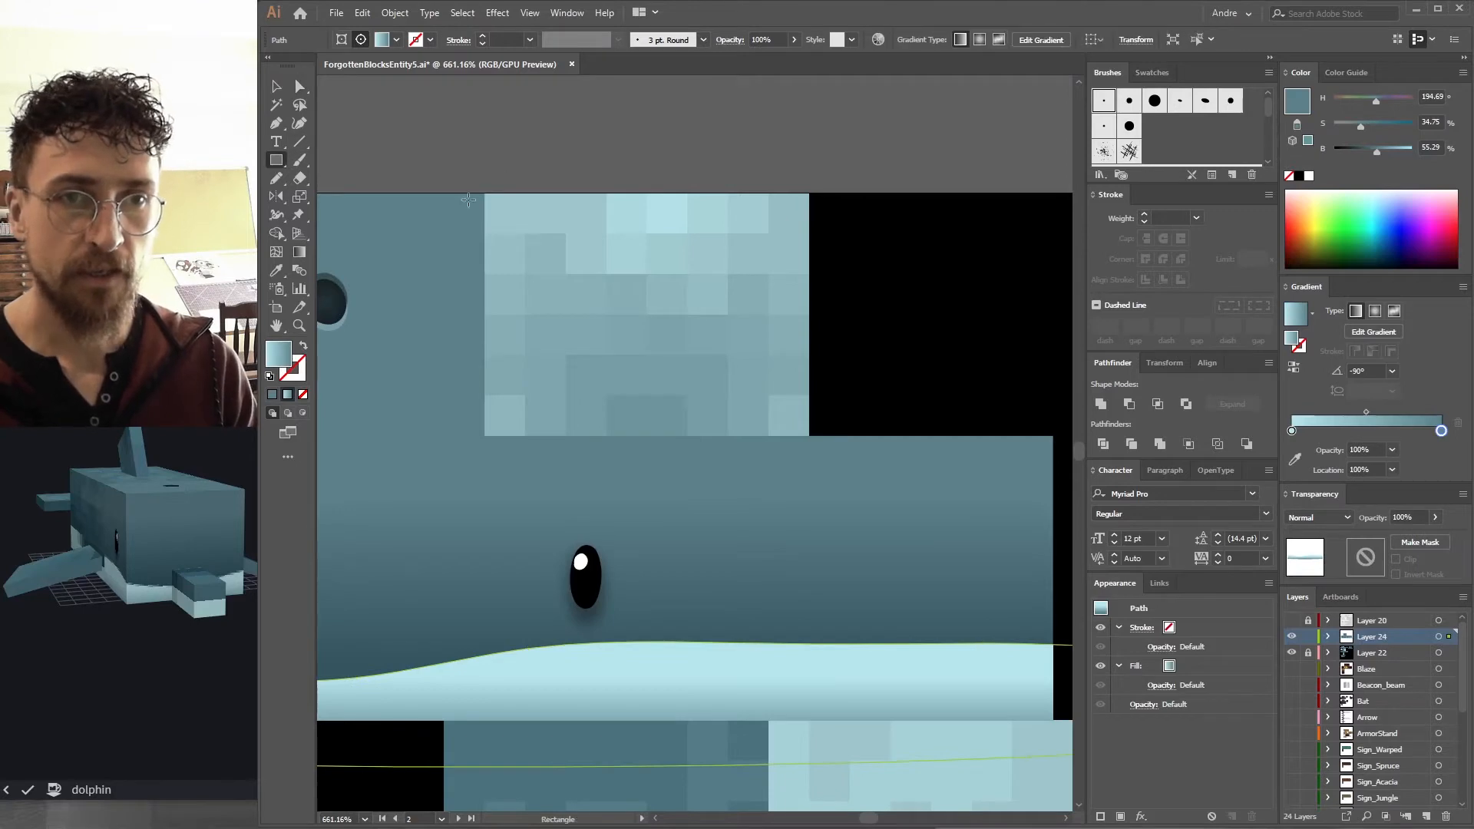
pyautogui.moveTo(483, 192)
pyautogui.mouseDown()
pyautogui.moveTo(652, 208)
pyautogui.moveTo(810, 435)
pyautogui.mouseUp()
pyautogui.press('v')
pyautogui.press('g')
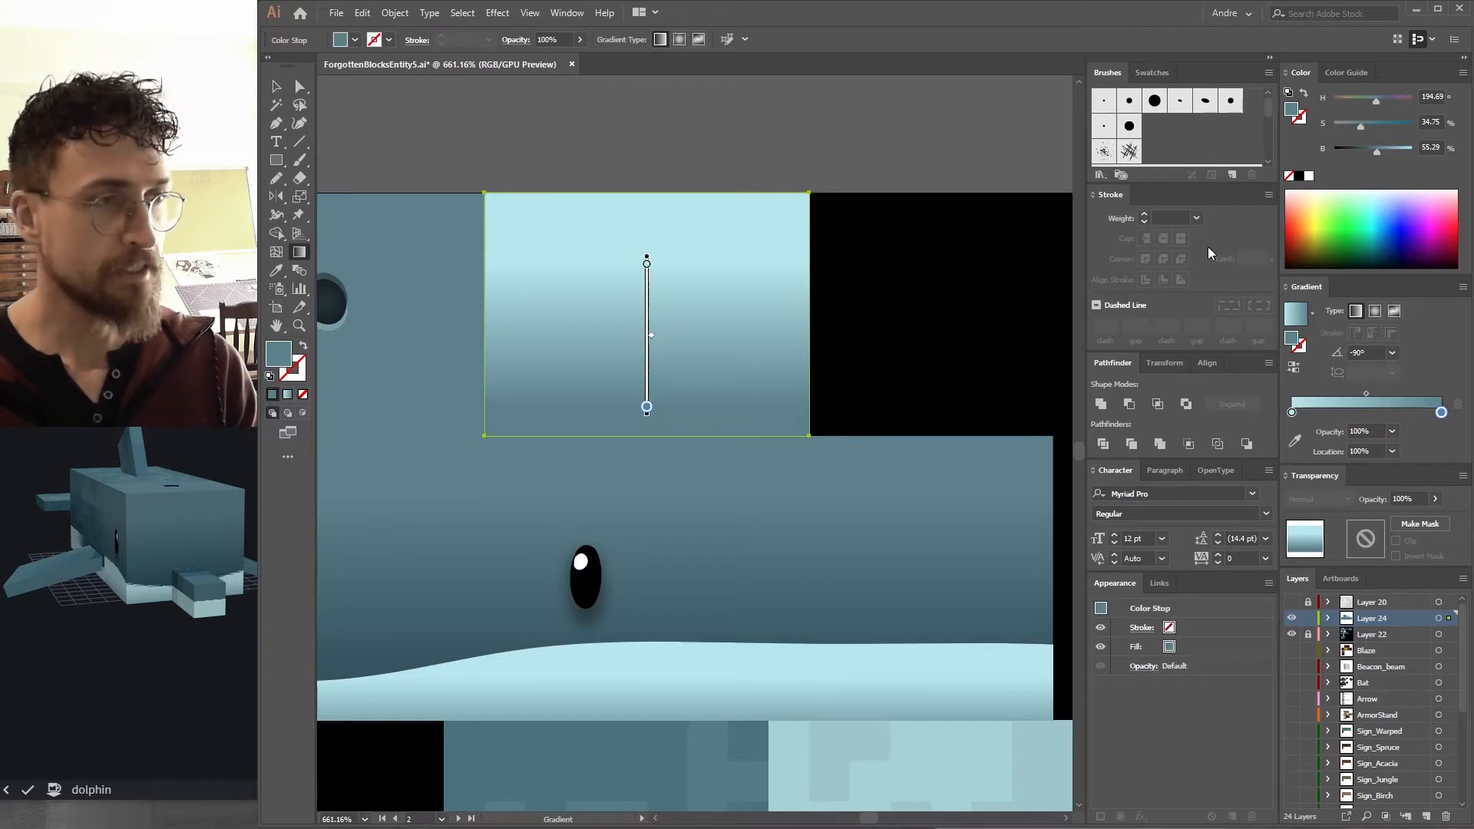
# Add a middle colour stop at about 50% to the rectangle's gradient.
pyautogui.click(1292, 413)
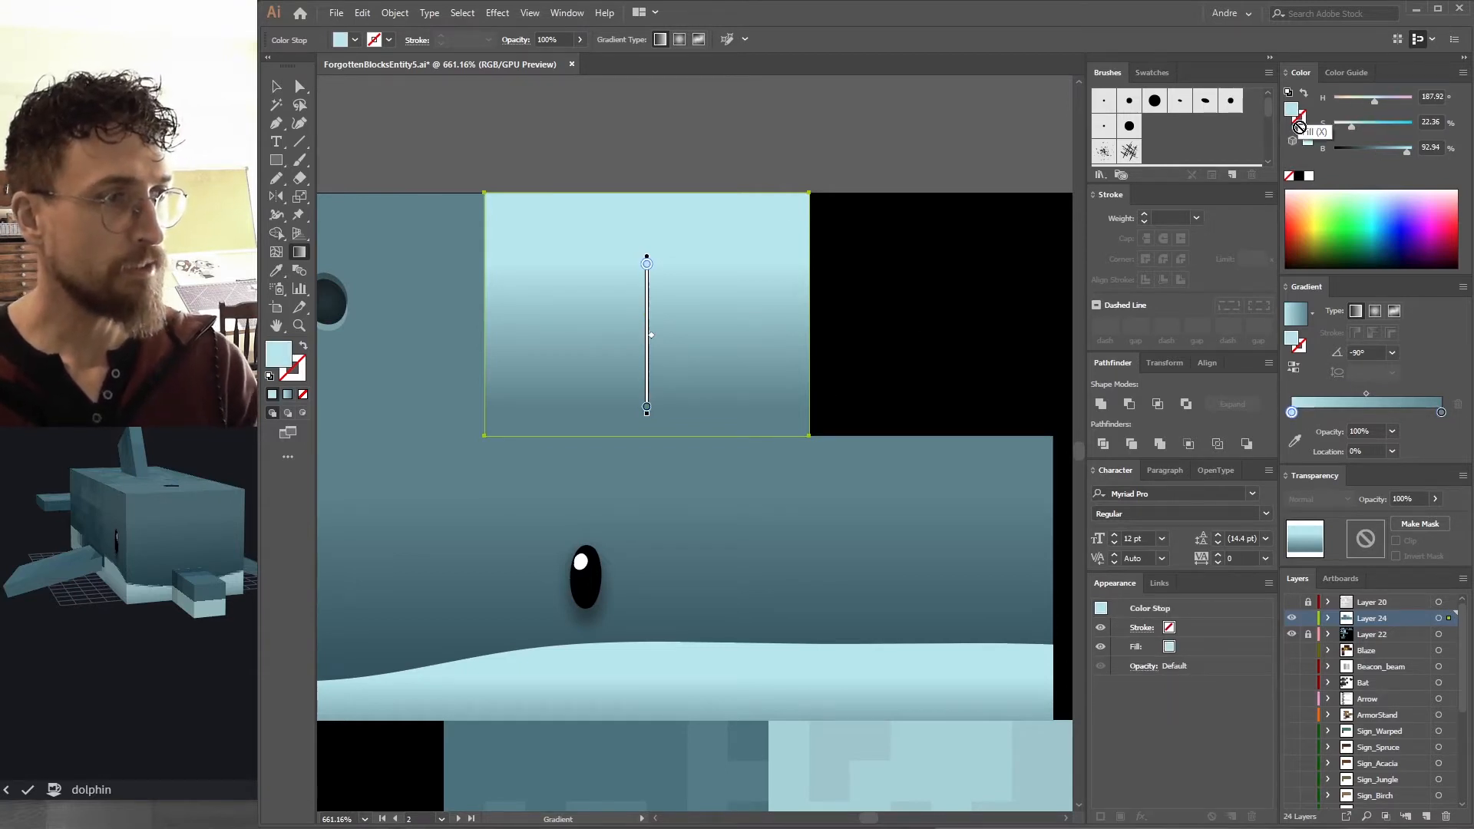
pyautogui.click(1367, 412)
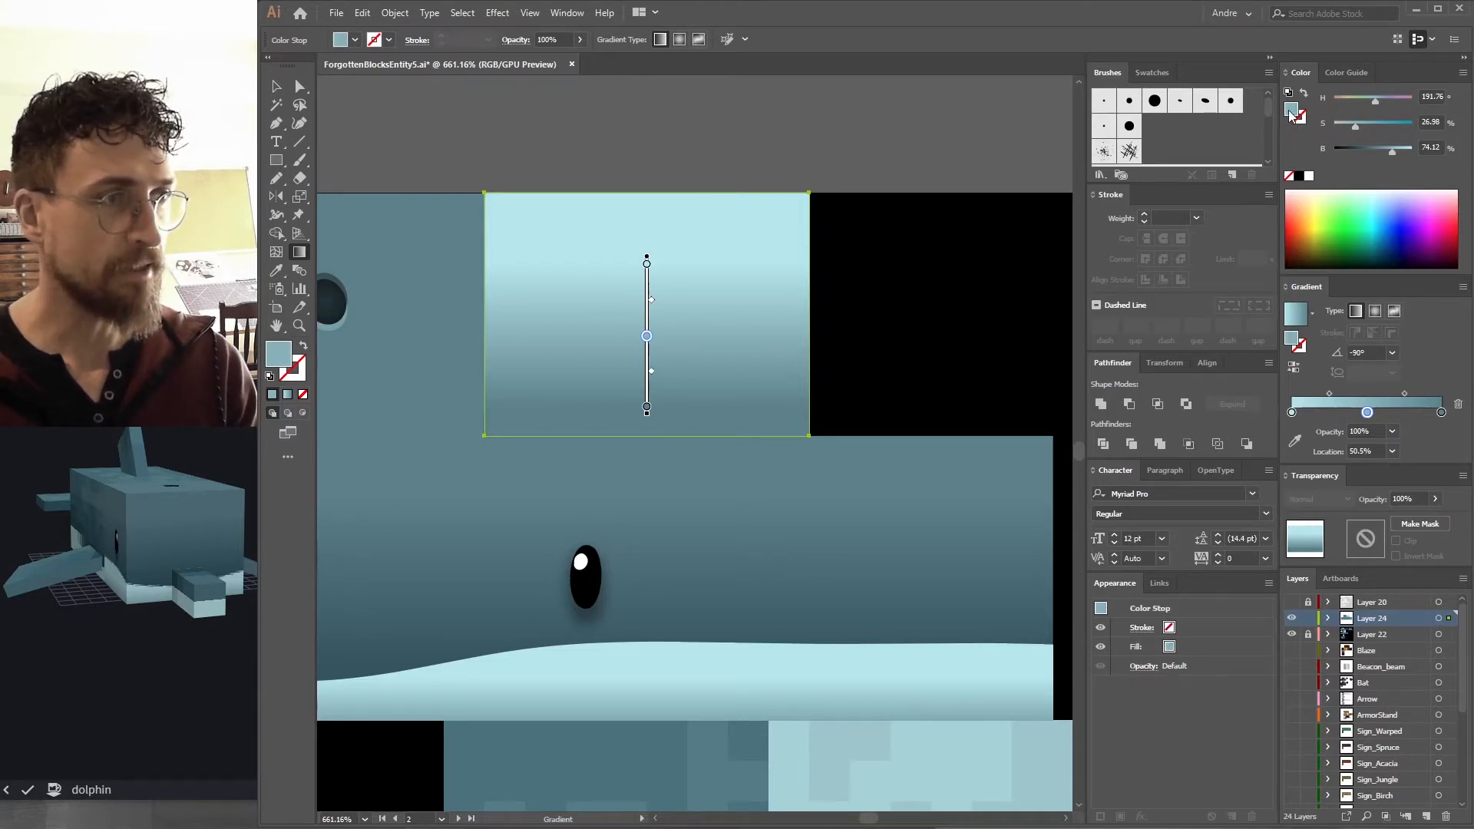
pyautogui.press('v')
pyautogui.hotkey('ctrl', 'shift', 'a')
# Select the body cube in Blockbench to inspect its textured faces.
pyautogui.click(168, 523)
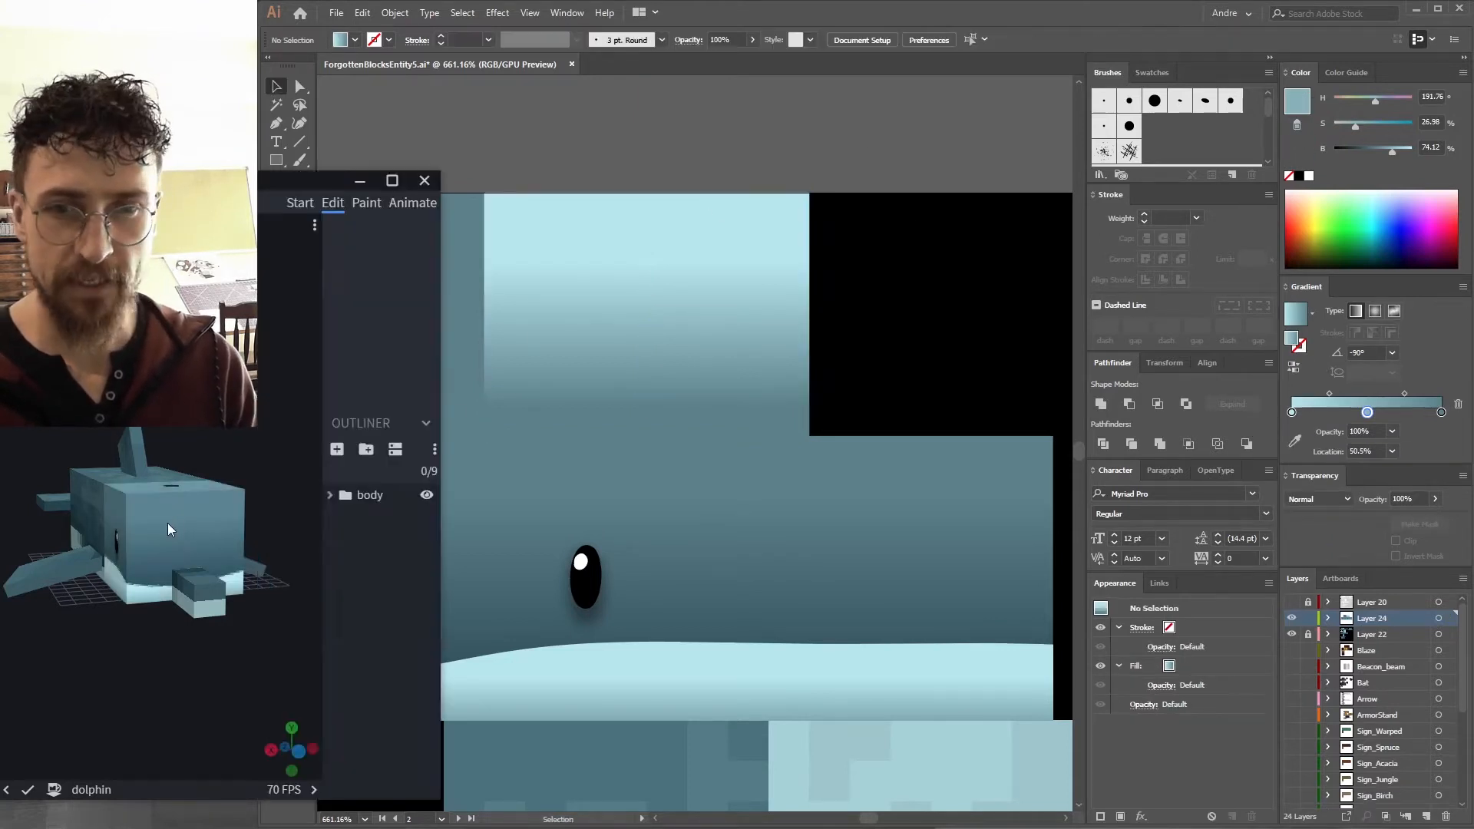
pyautogui.moveTo(230, 430); pyautogui.dragTo(260, 418)
pyautogui.click(70, 516)
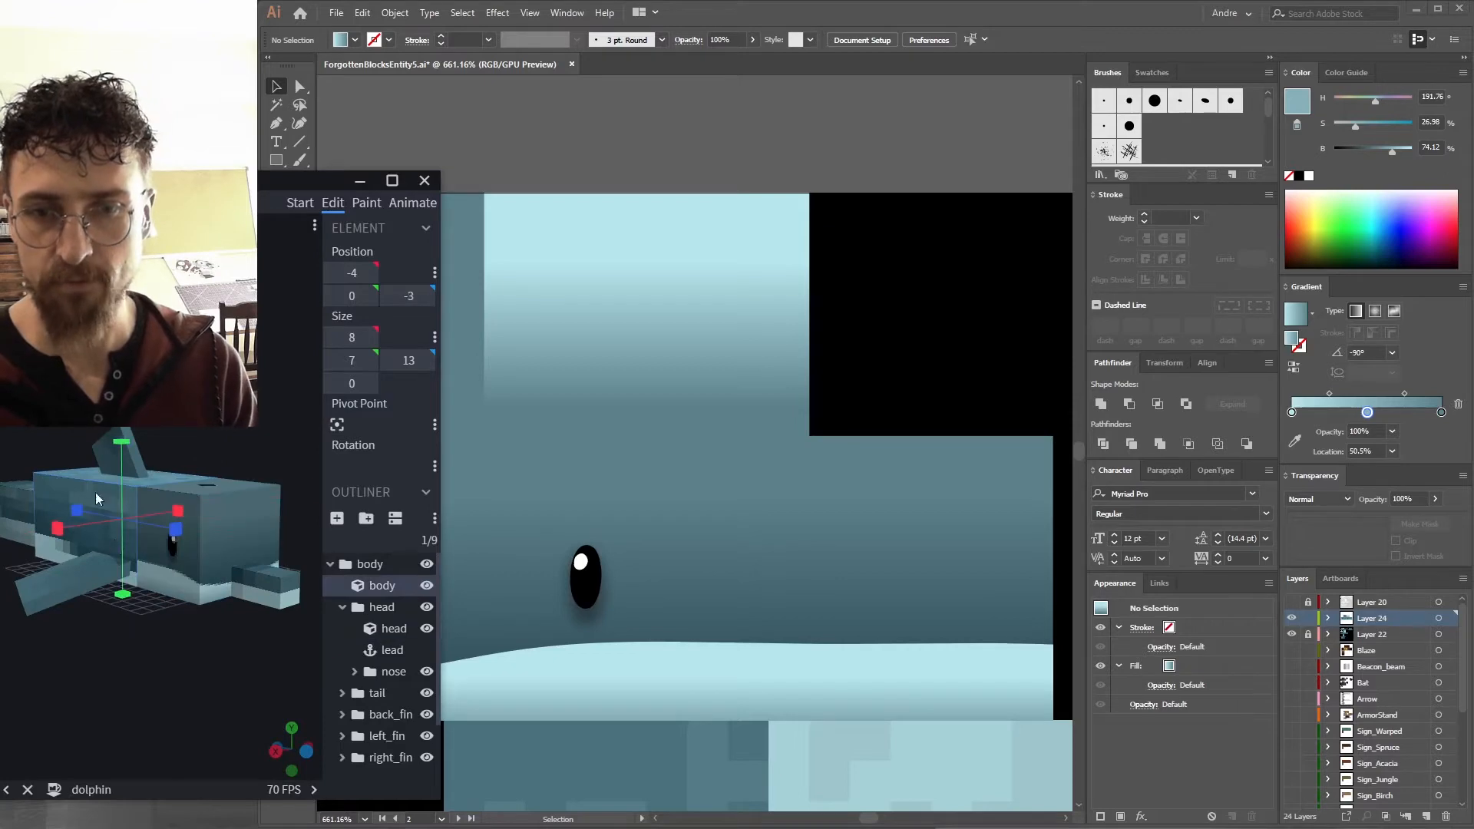
pyautogui.click(615, 284)
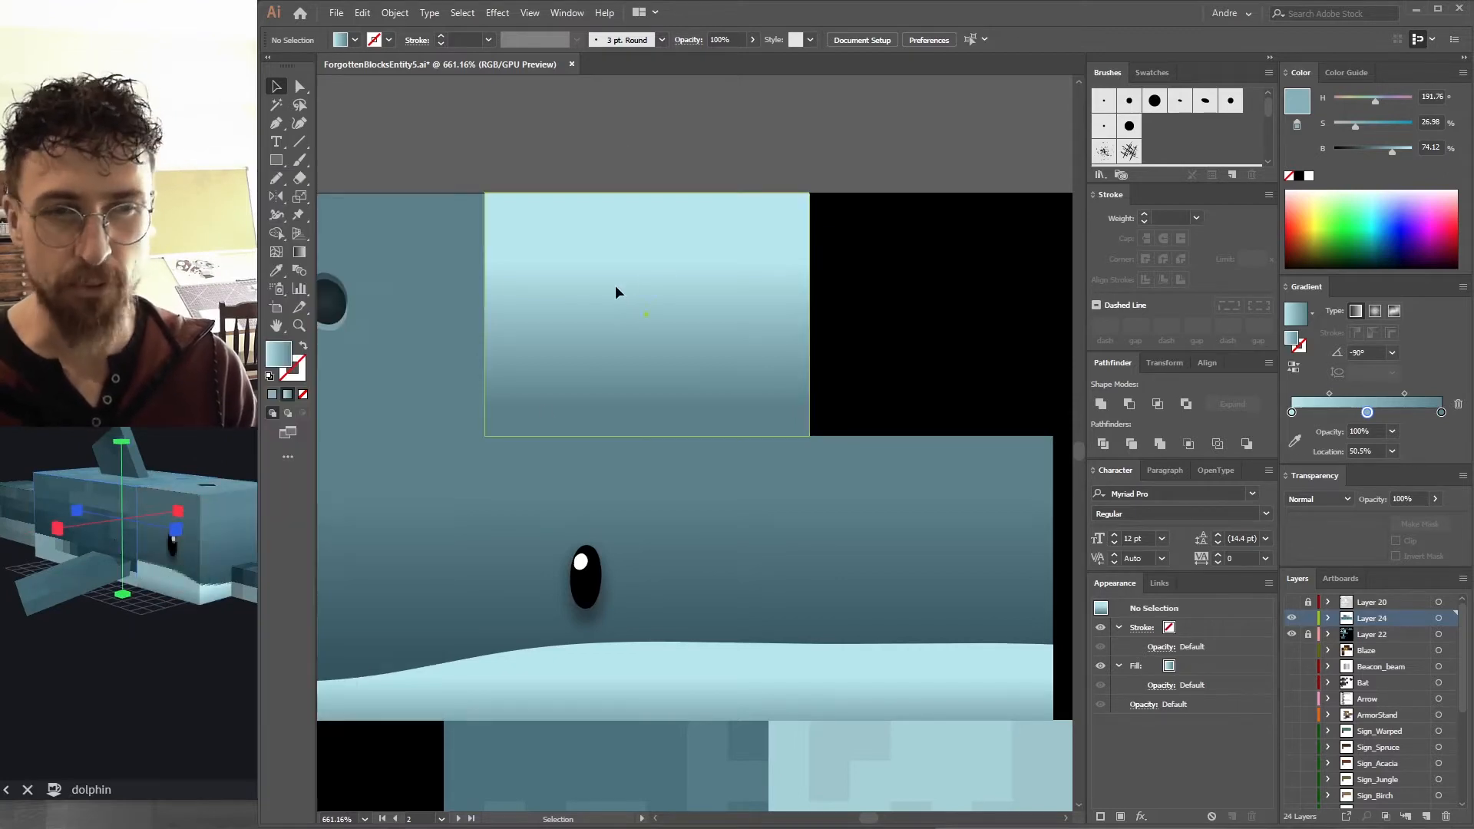
pyautogui.click(1293, 339)
pyautogui.click(748, 128)
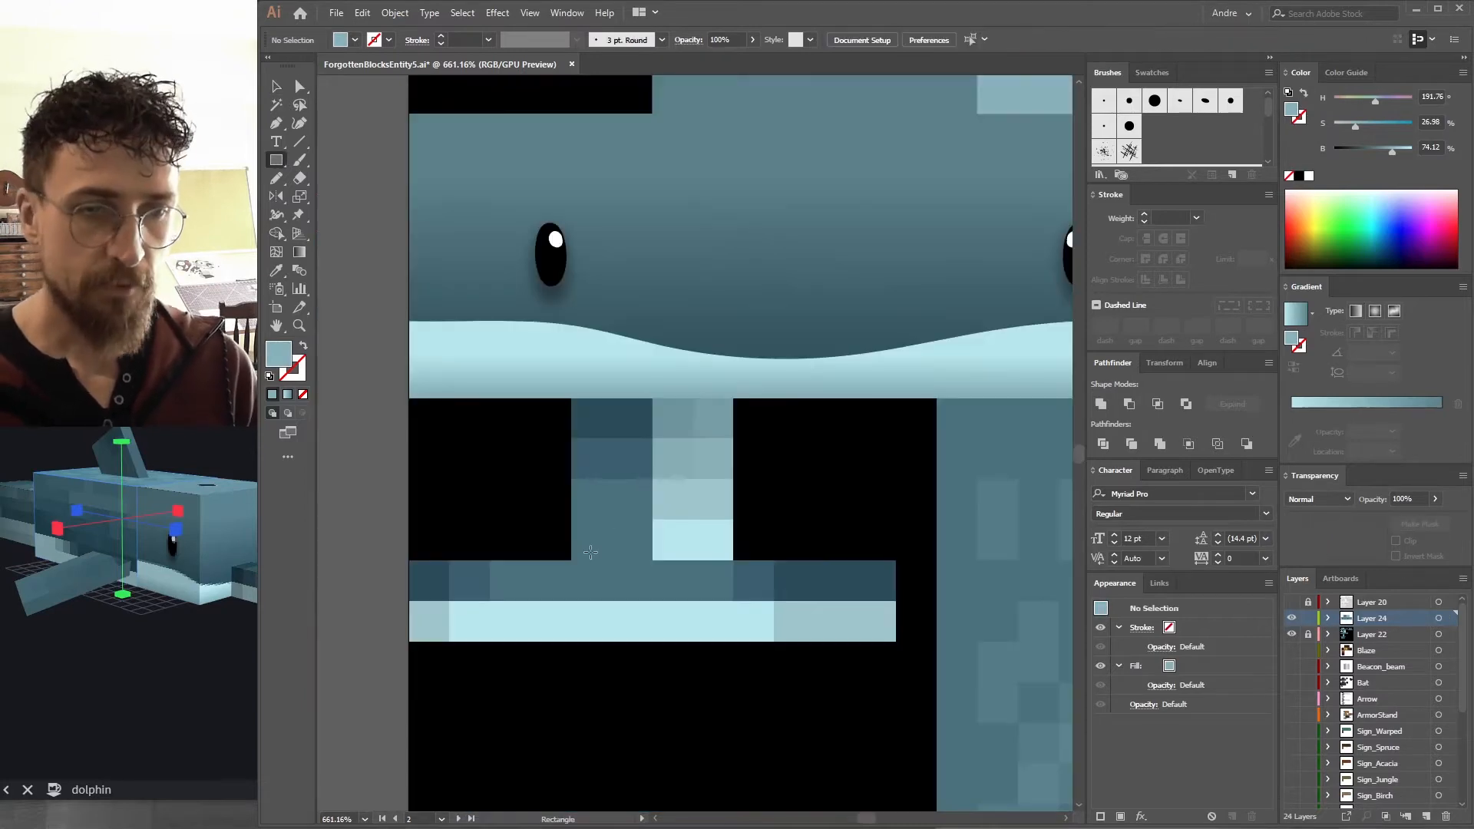
# Place a wave-gradient rectangle over the light strip below the head block.
pyautogui.moveTo(575, 564)
pyautogui.mouseDown()
pyautogui.moveTo(633, 590)
pyautogui.moveTo(886, 588)
pyautogui.moveTo(846, 588)
pyautogui.mouseUp()
pyautogui.press('v')
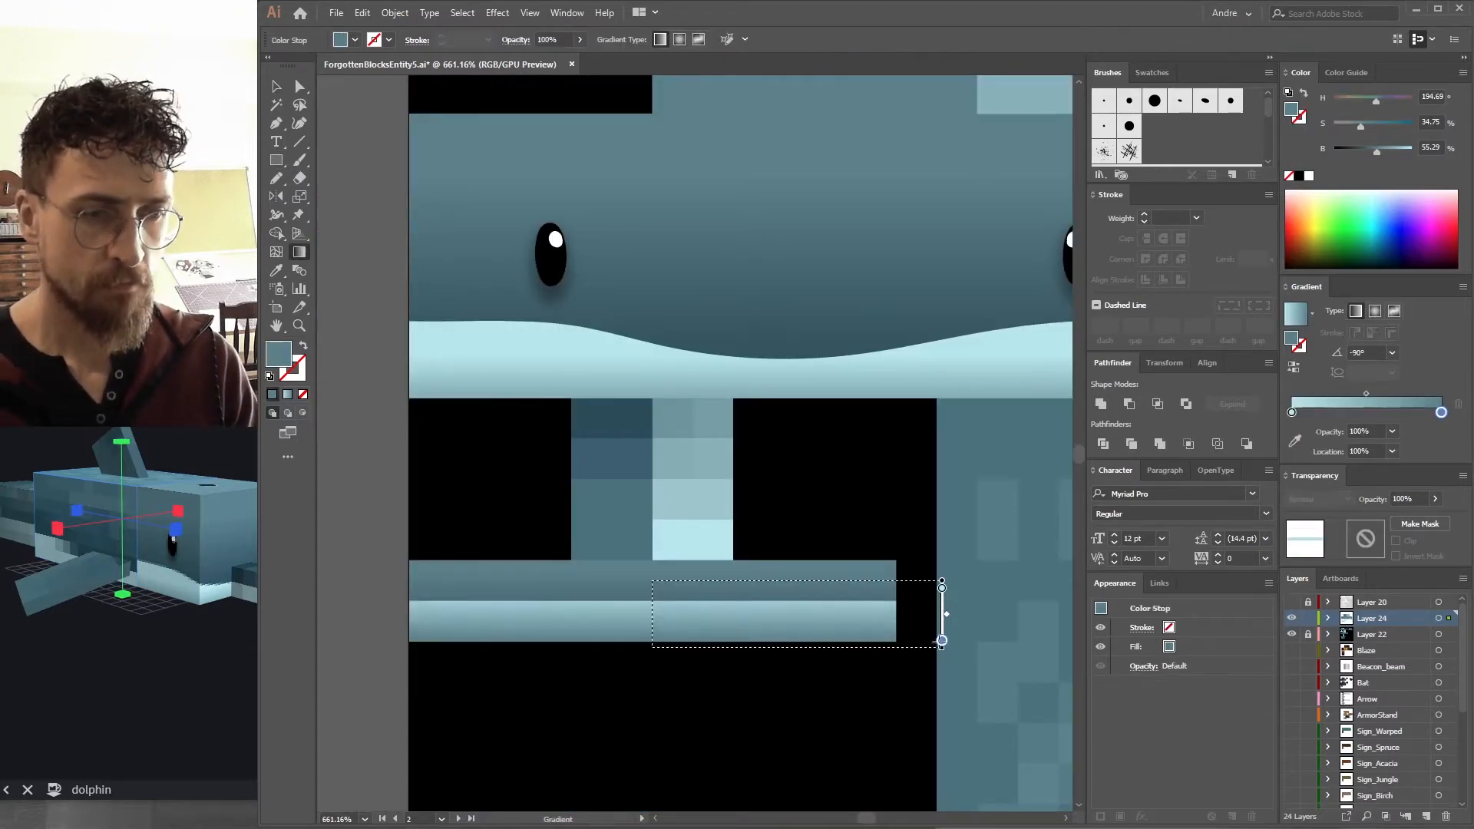
pyautogui.moveTo(943, 641); pyautogui.dragTo(942, 667)
pyautogui.press('v')
pyautogui.moveTo(157, 549)
pyautogui.mouseDown()
pyautogui.moveTo(161, 497)
pyautogui.moveTo(158, 526)
pyautogui.mouseUp()
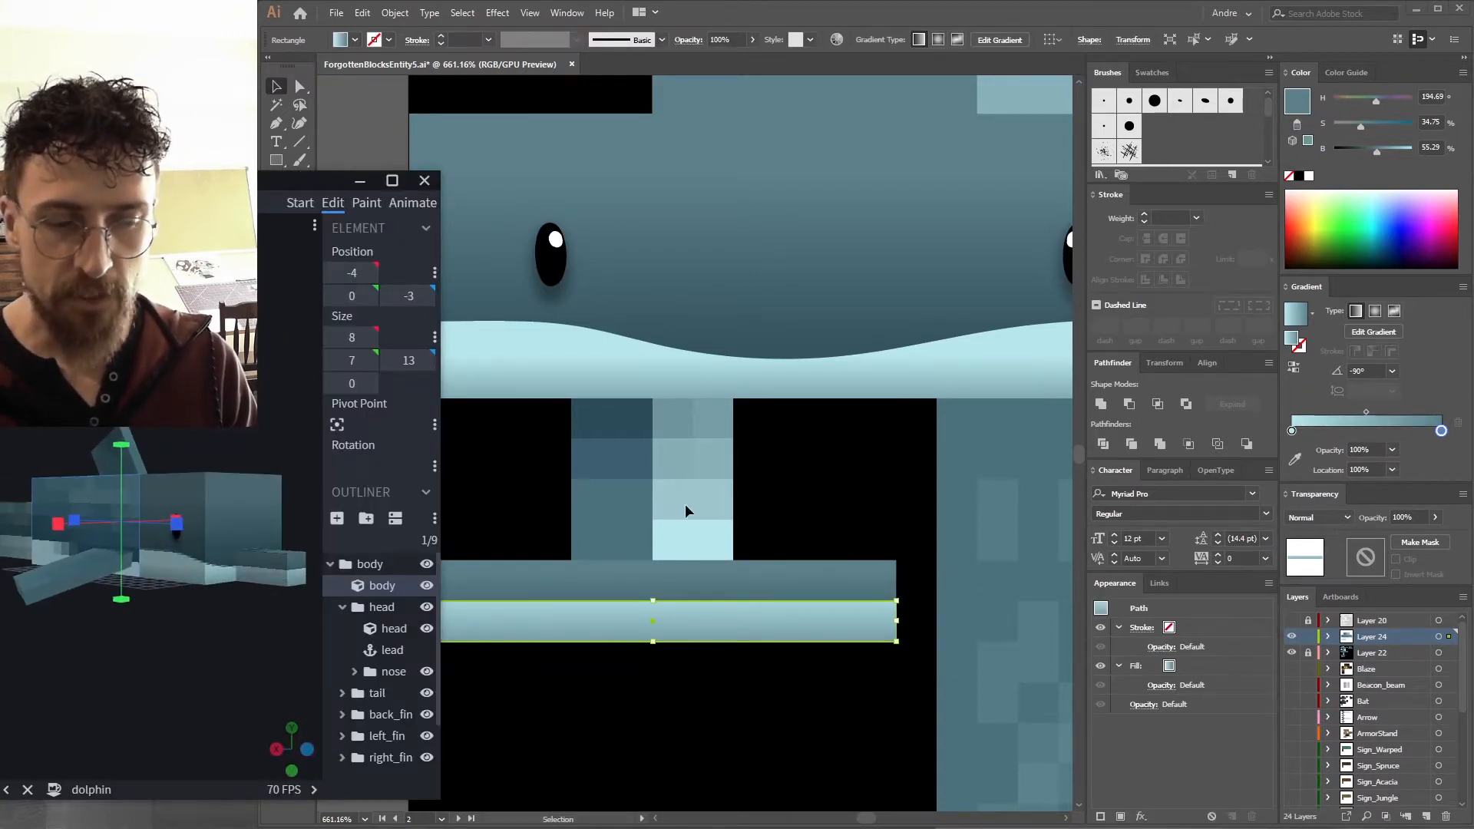
# Draw a rectangle covering the dark column beneath the head block and sample the strip's colour with the Eyedropper.
pyautogui.click(374, 128)
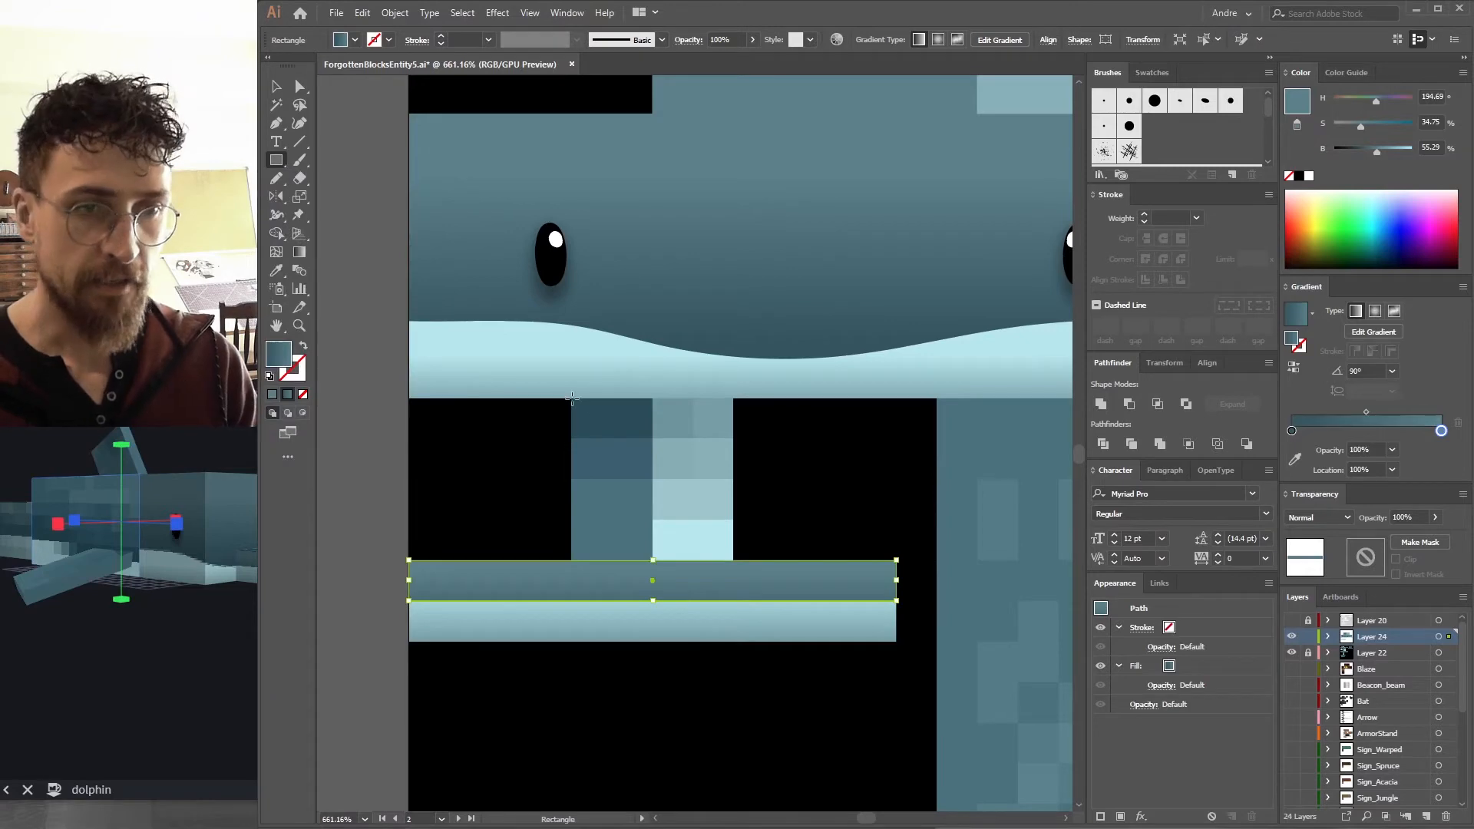
pyautogui.moveTo(572, 398)
pyautogui.mouseDown()
pyautogui.moveTo(640, 504)
pyautogui.moveTo(653, 560)
pyautogui.mouseUp()
pyautogui.scroll(3, 691, 384)
pyautogui.press('i')
pyautogui.moveTo(181, 653); pyautogui.dragTo(246, 626)
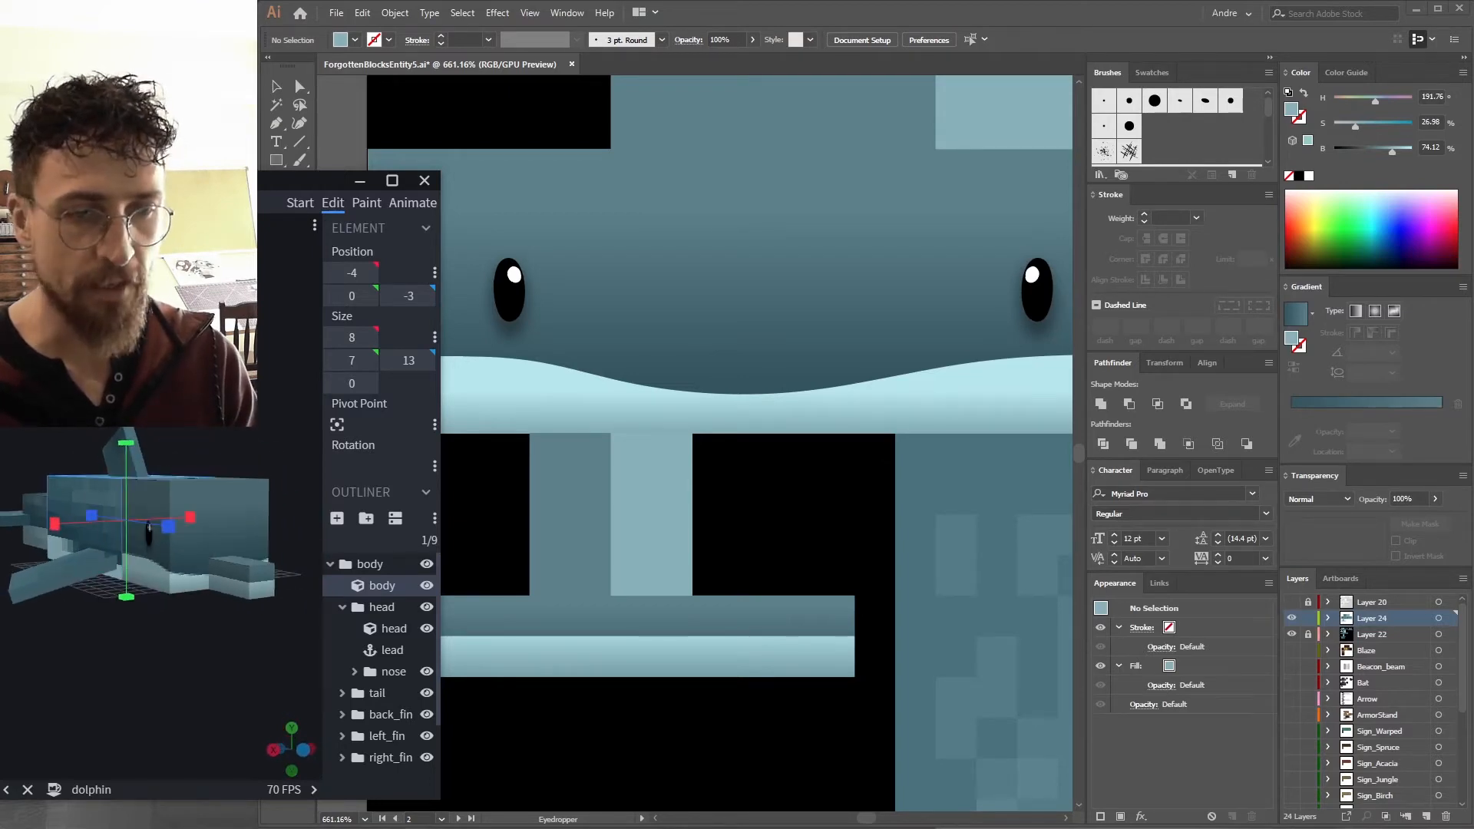
pyautogui.click(607, 664)
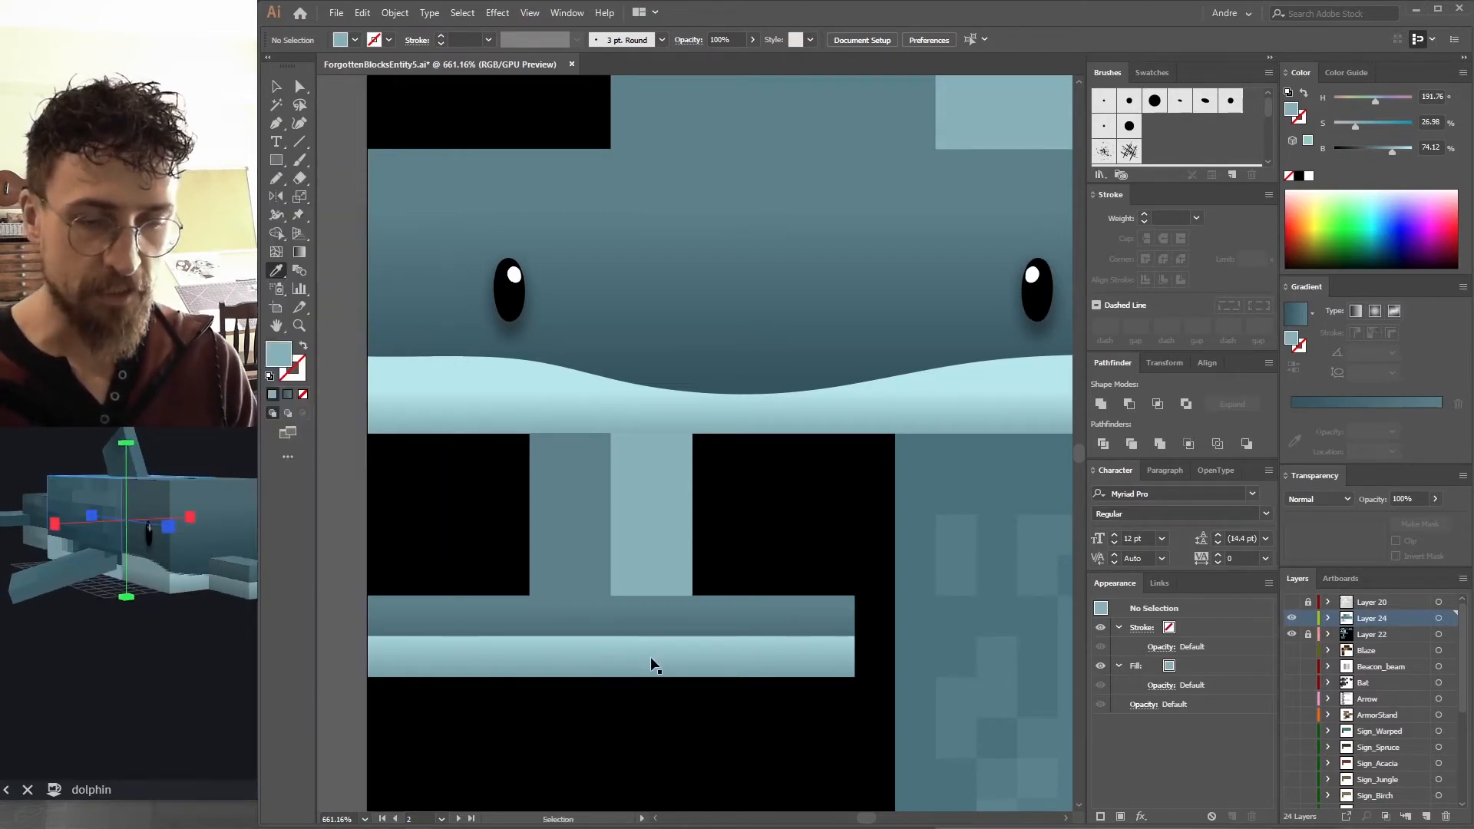
# Reshape the top edge of the lower strip into a gentle wave with the Pencil tool.
pyautogui.keyDown('ctrl'); pyautogui.click(572, 664); pyautogui.keyUp('ctrl')
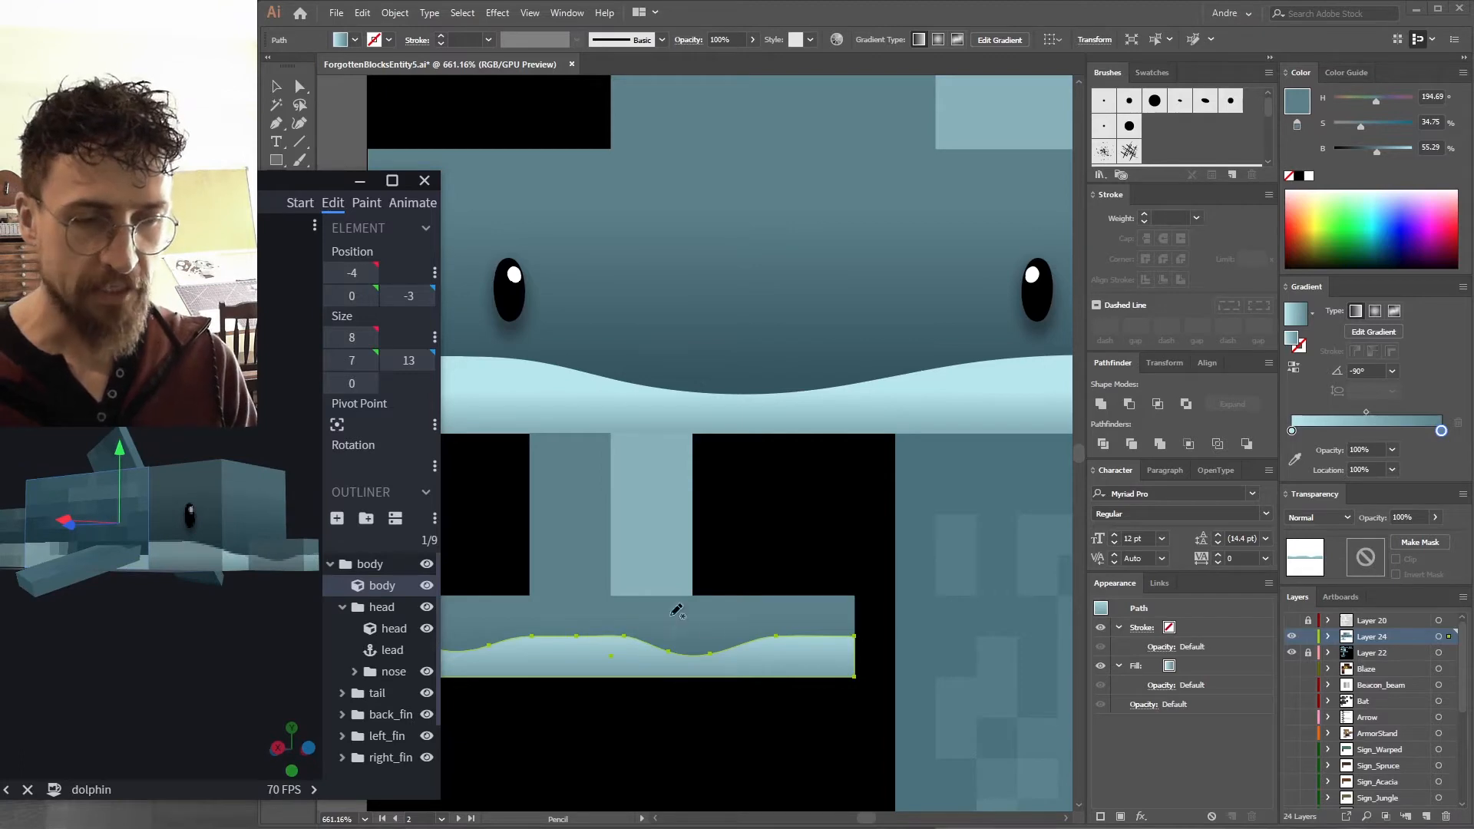
pyautogui.click(485, 650)
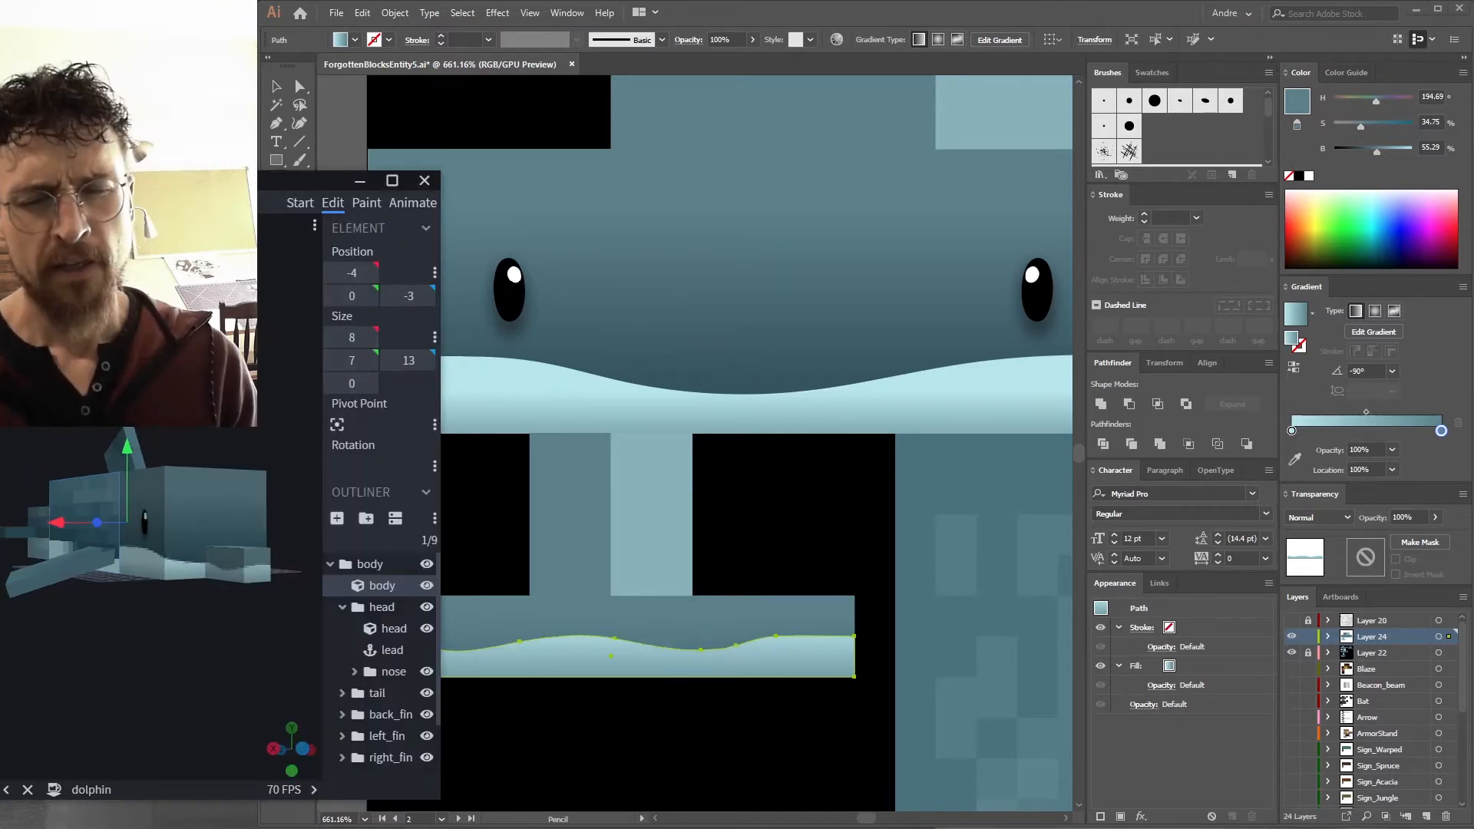
pyautogui.moveTo(311, 383); pyautogui.dragTo(261, 430)
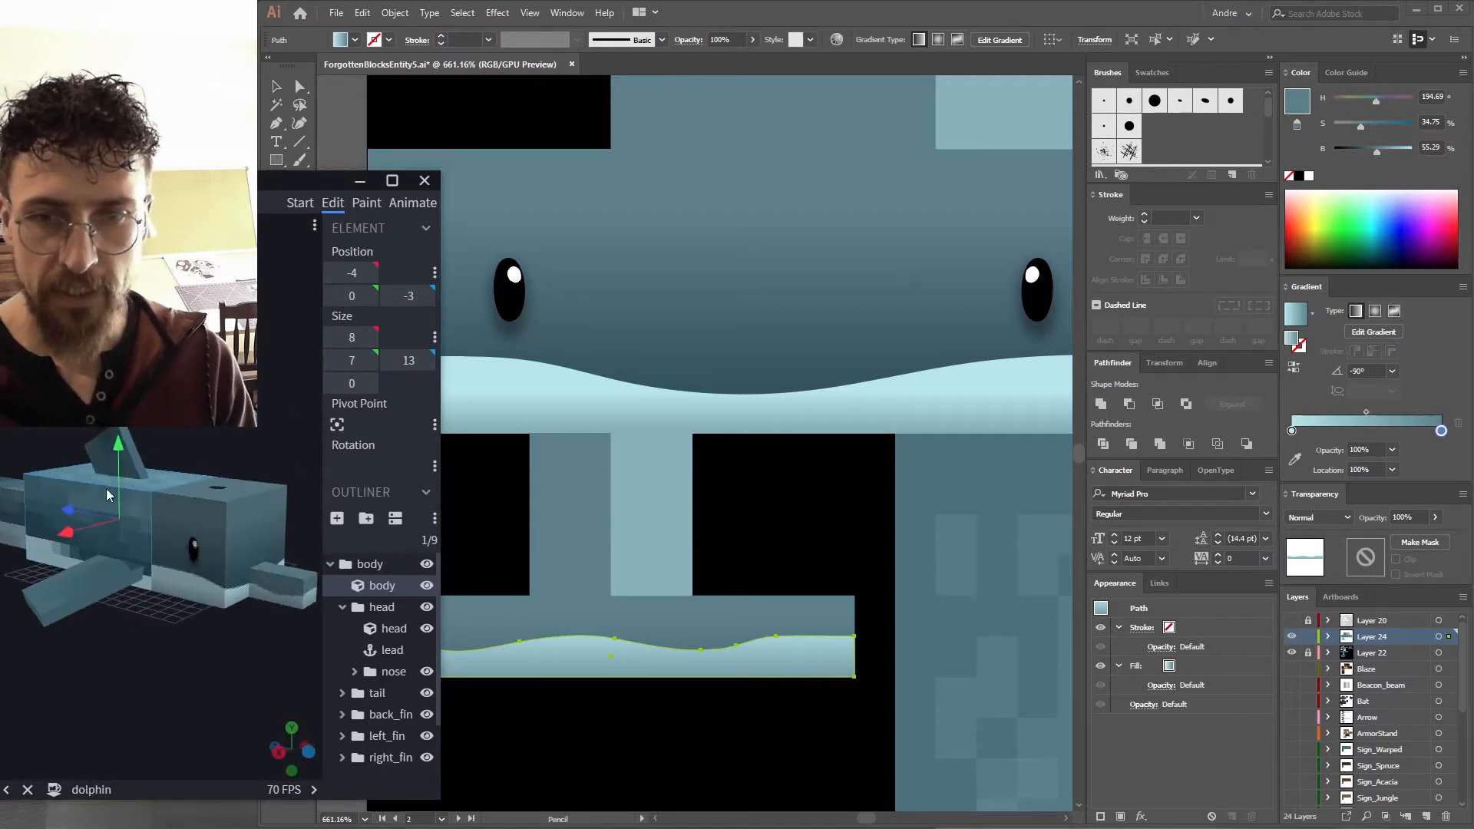
pyautogui.click(340, 138)
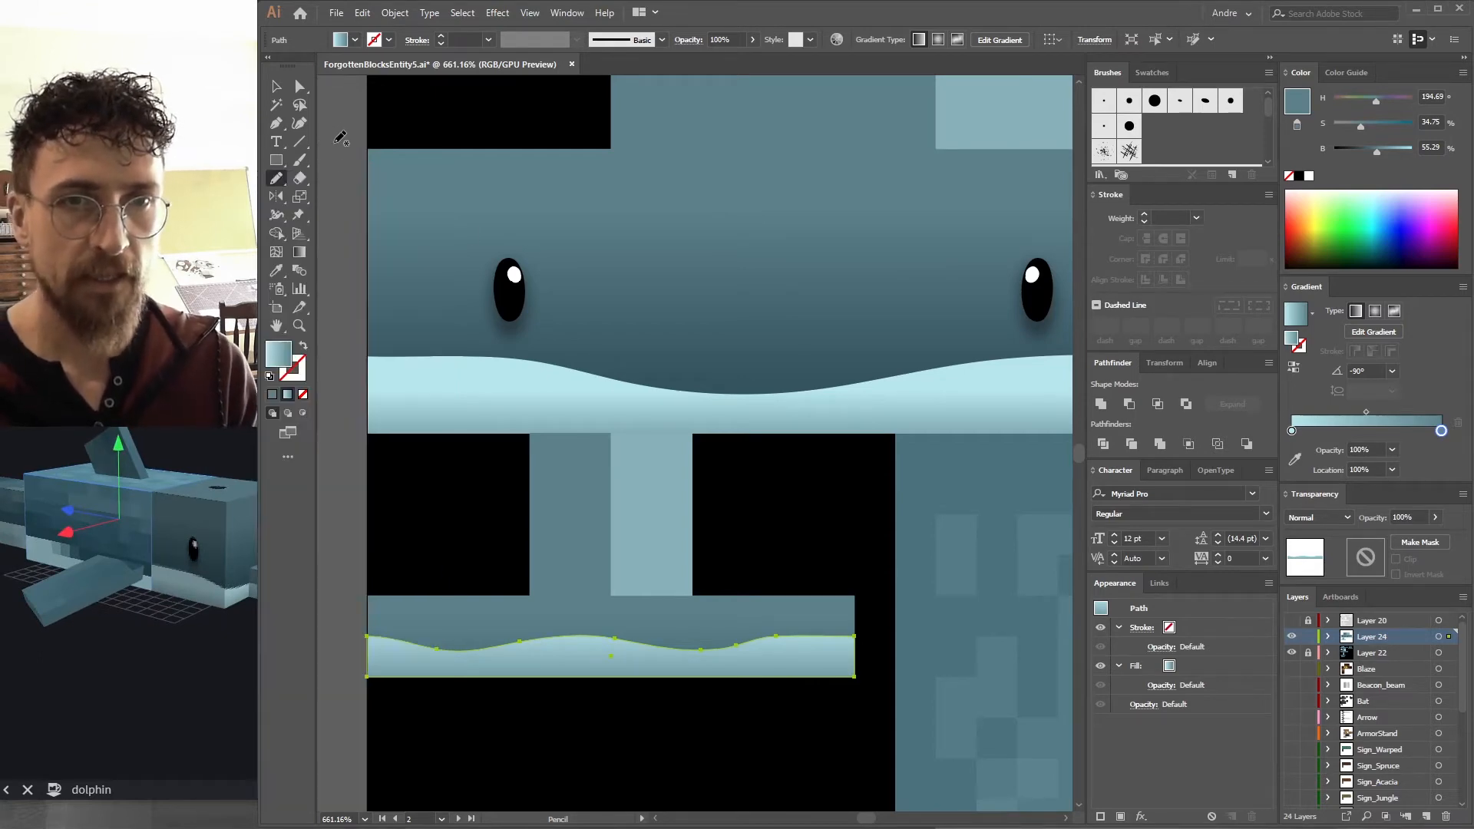
pyautogui.click(226, 419)
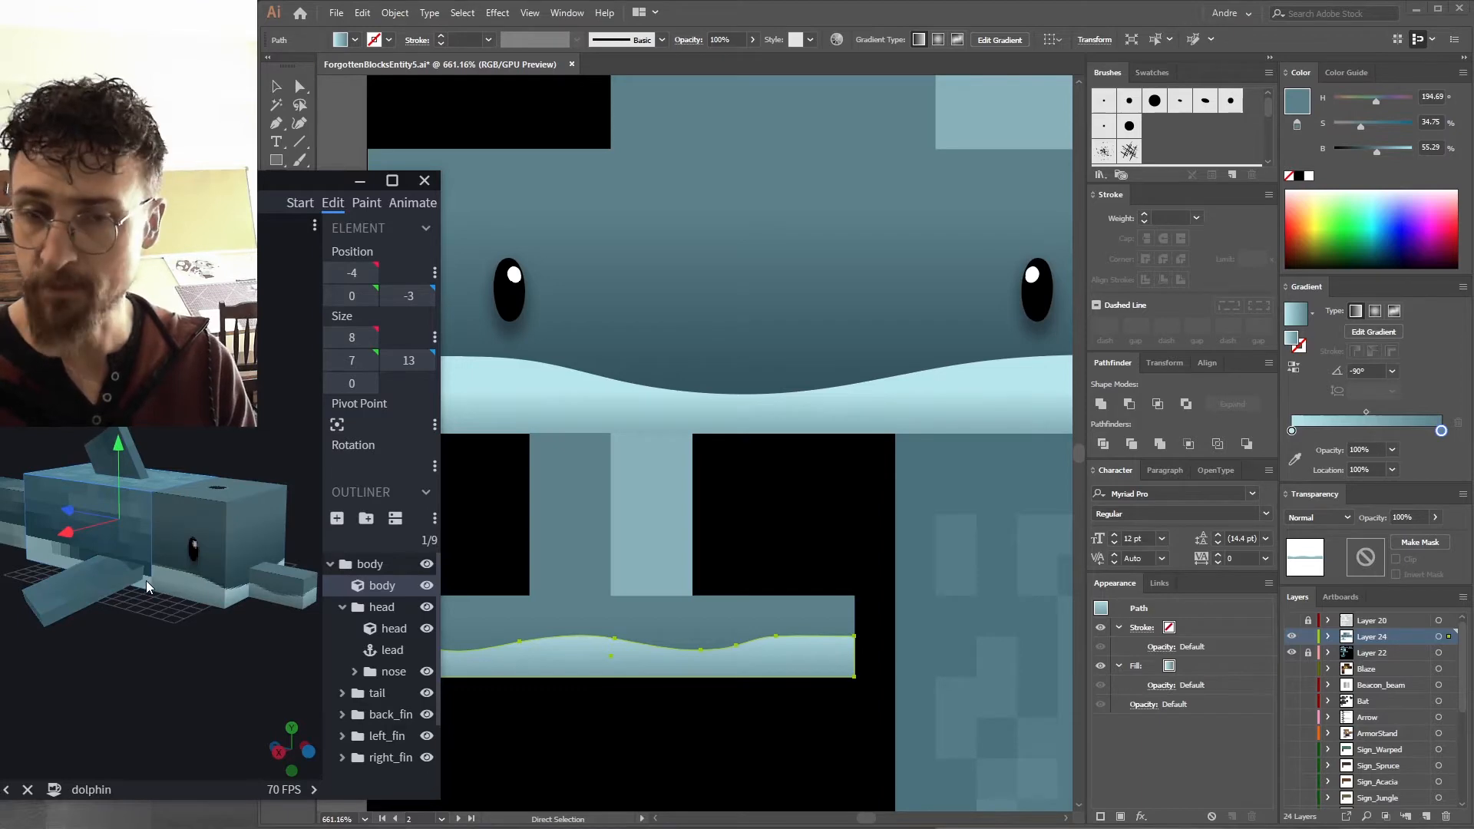
pyautogui.click(620, 399)
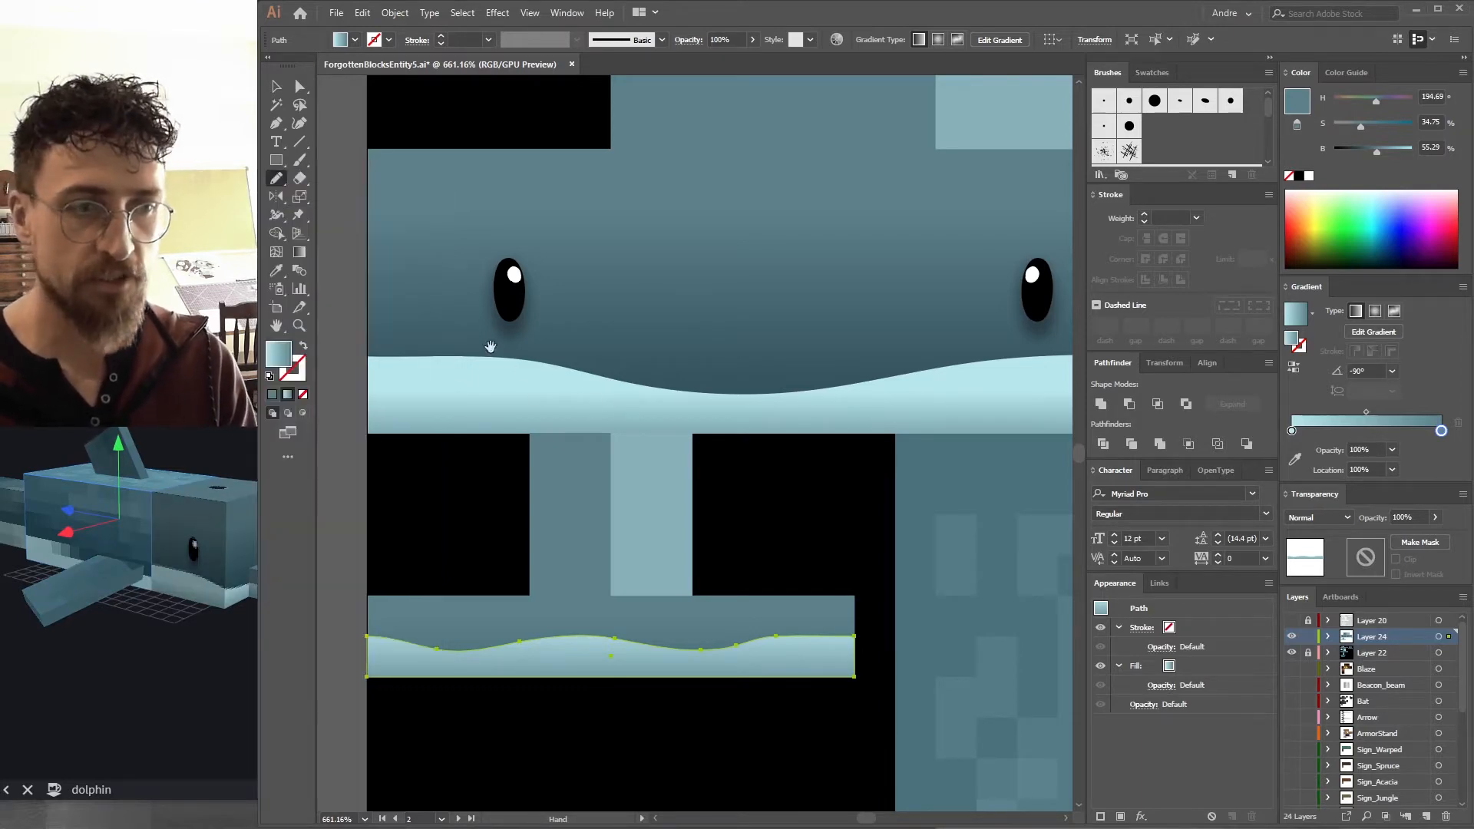
# Duplicate the head's gradient and wave shapes onto the body face below and scale them to fit.
pyautogui.moveTo(720, 384); pyautogui.dragTo(640, 389)
pyautogui.press('v')
pyautogui.scroll(-2, 681, 338)
pyautogui.moveTo(681, 339); pyautogui.dragTo(606, 181)
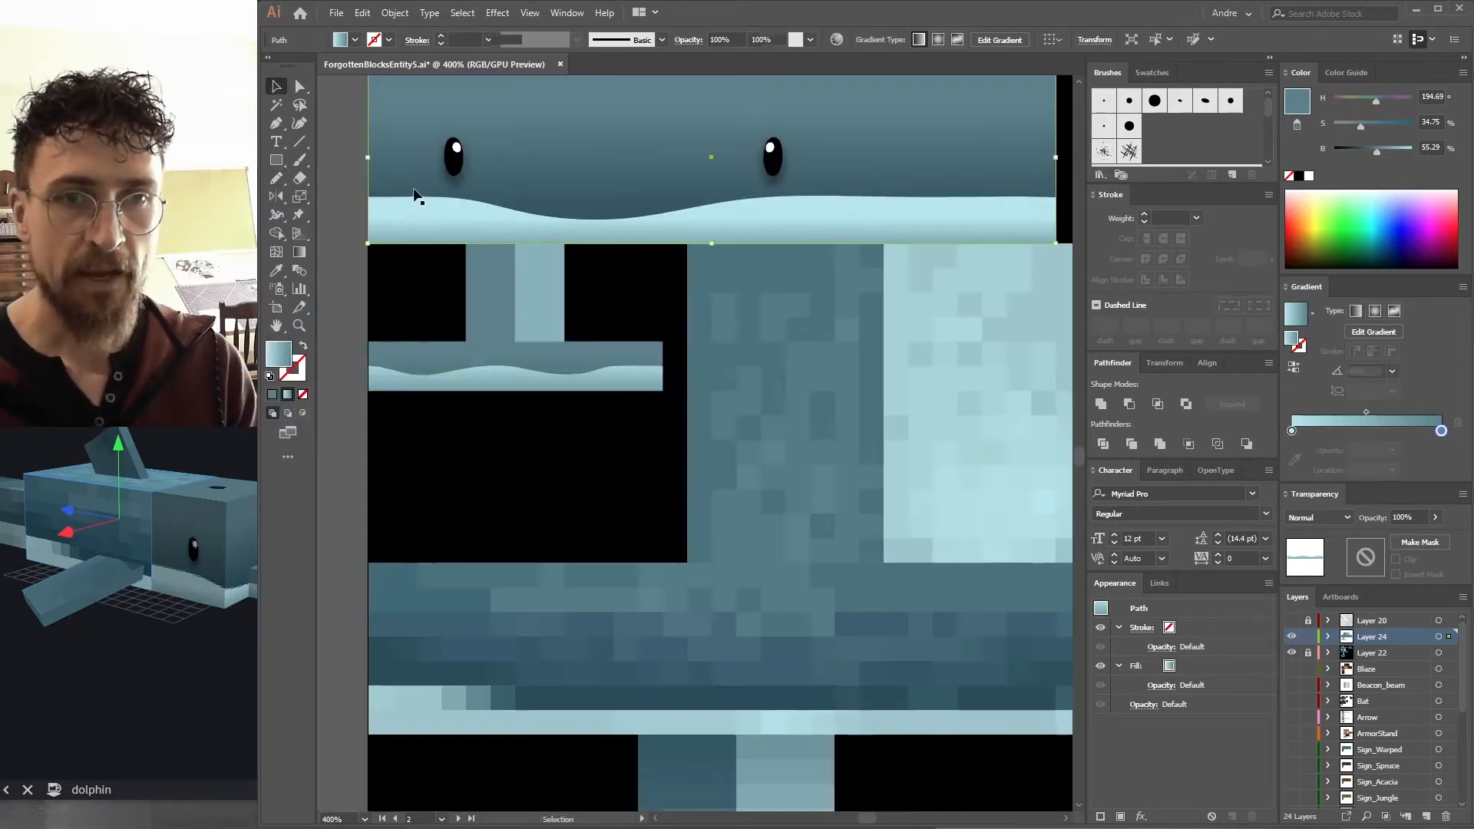
pyautogui.click(399, 163)
pyautogui.keyDown('shift'); pyautogui.click(402, 198); pyautogui.keyUp('shift')
pyautogui.moveTo(391, 182); pyautogui.dragTo(465, 647)
pyautogui.moveTo(612, 583); pyautogui.dragTo(525, 512)
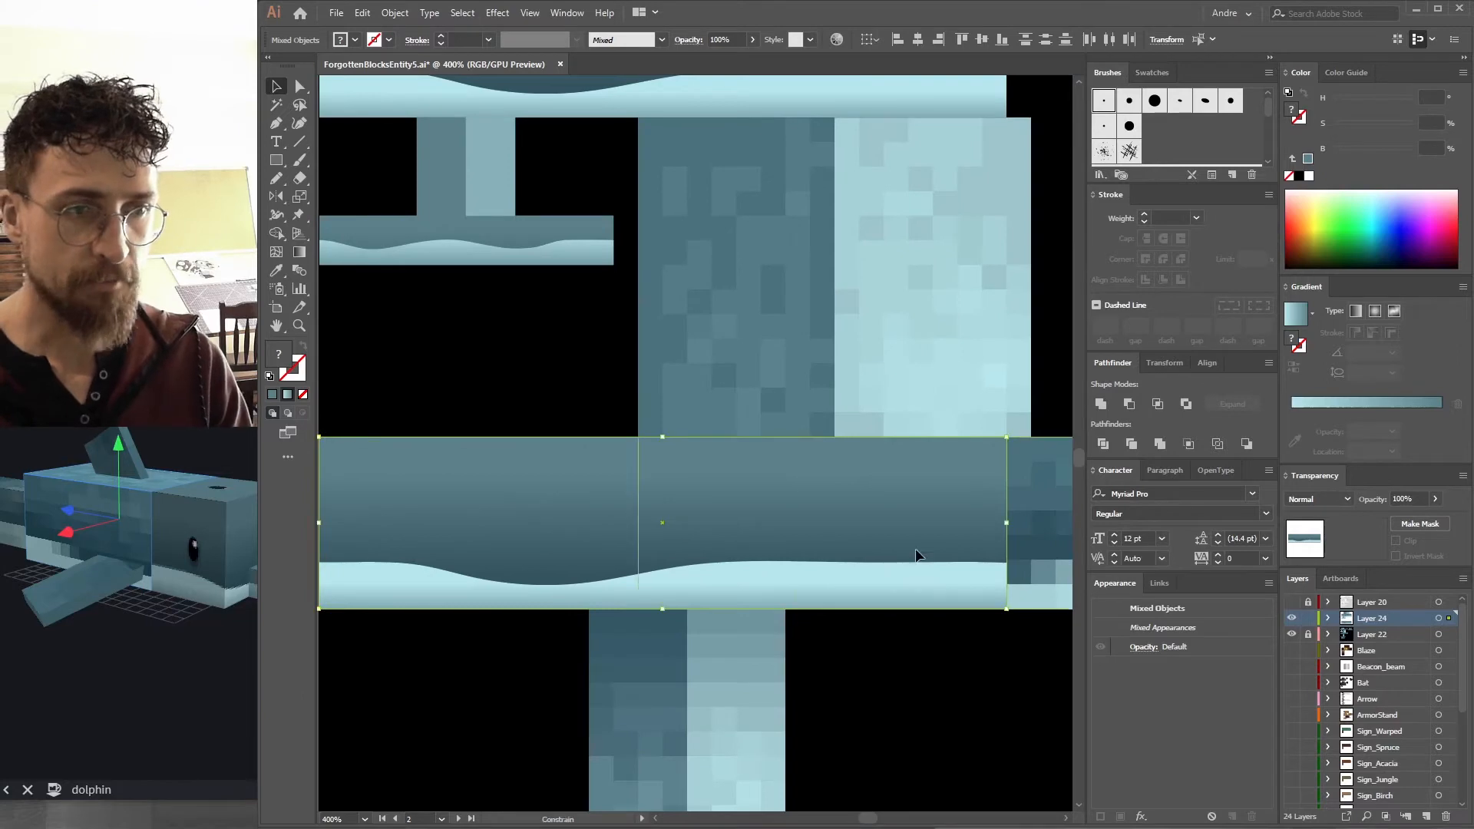
pyautogui.moveTo(1049, 541); pyautogui.dragTo(1039, 541)
pyautogui.moveTo(943, 555); pyautogui.dragTo(483, 513)
pyautogui.press('a')
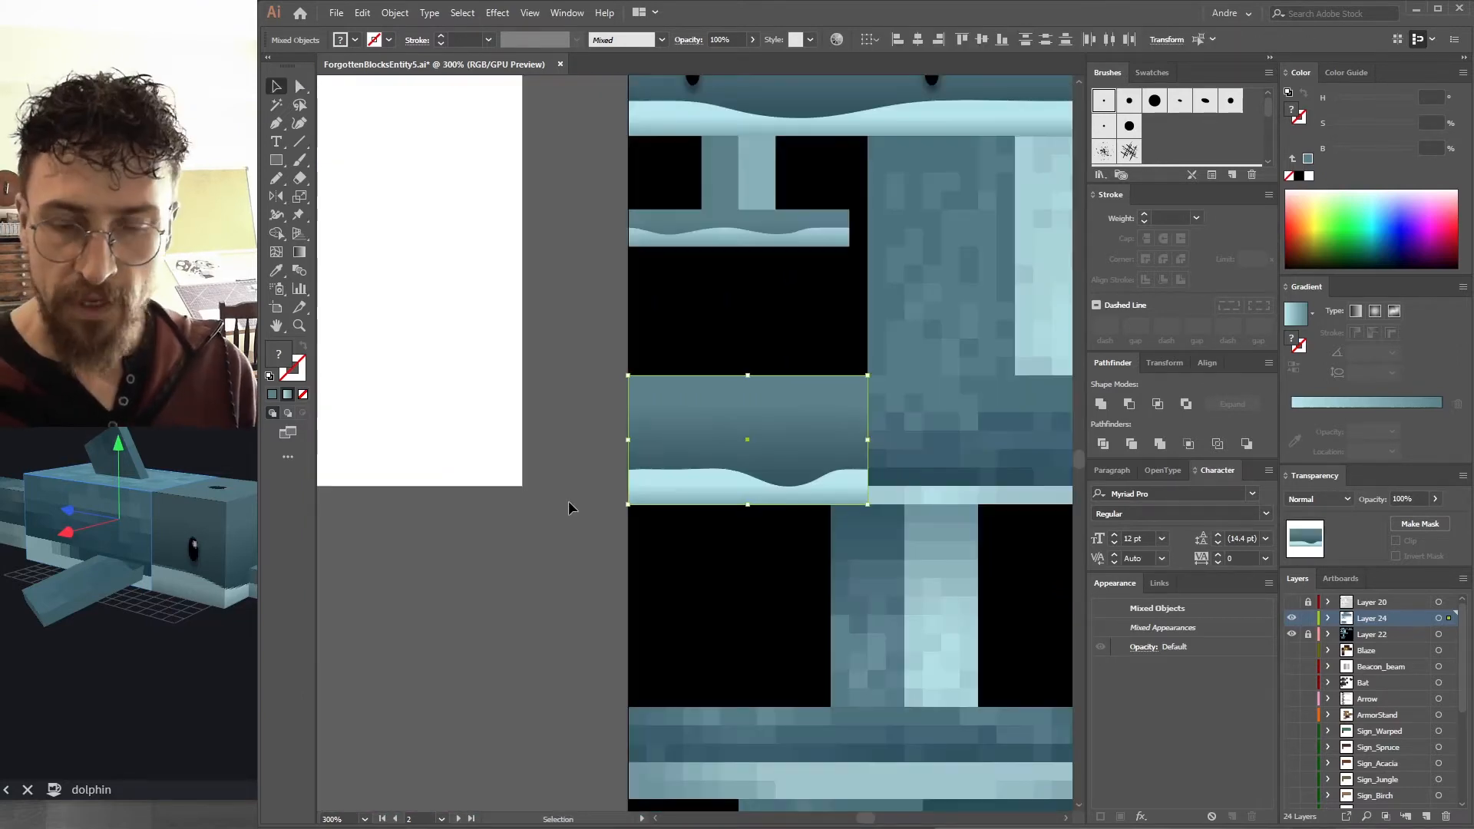
# Redraw the copied wave's edge with the Pencil tool into a smoother single dip.
pyautogui.click(558, 557)
pyautogui.moveTo(852, 482); pyautogui.dragTo(1035, 470)
pyautogui.click(826, 492)
pyautogui.press('m')
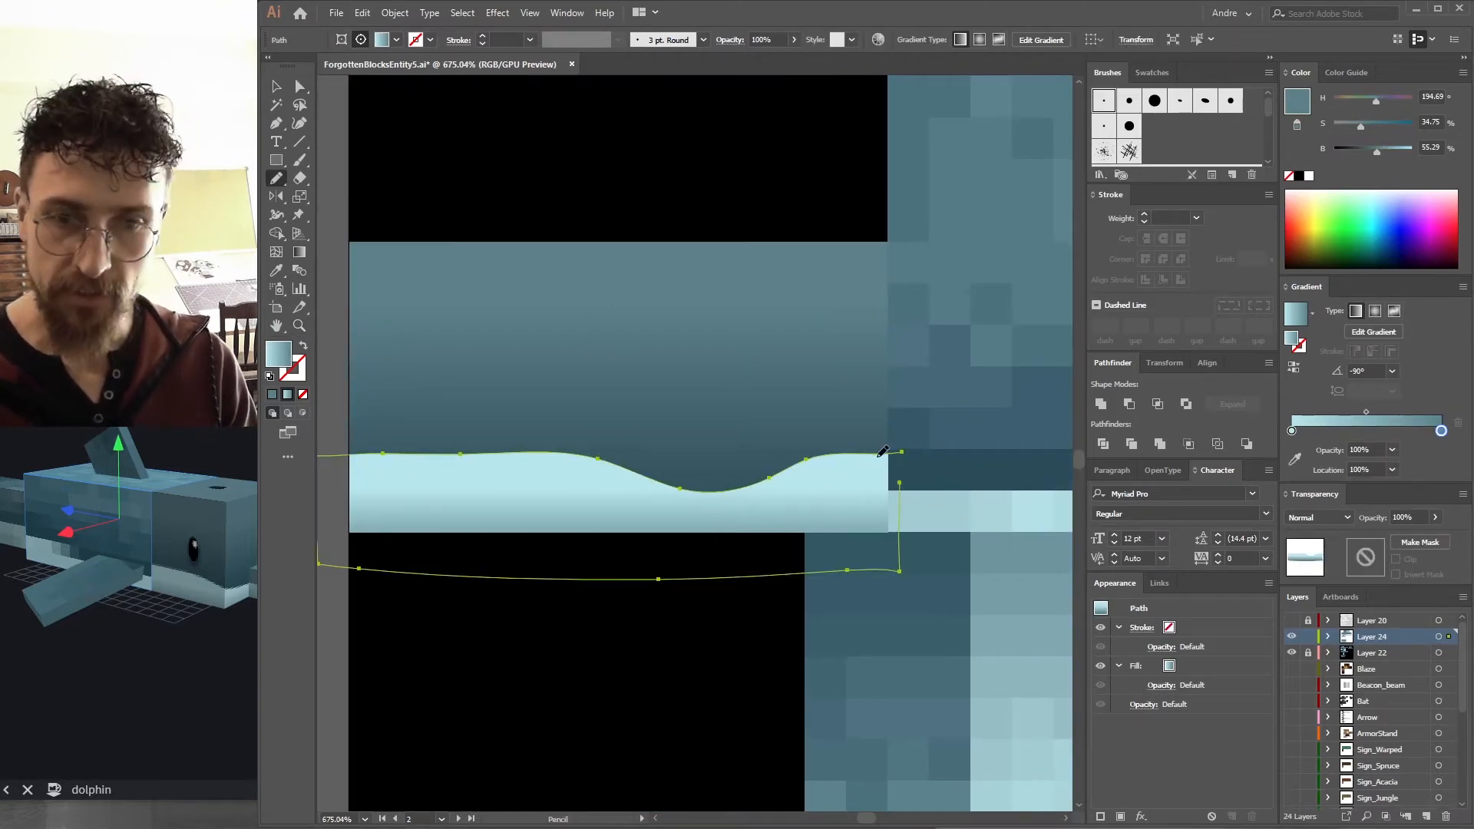
pyautogui.moveTo(855, 459); pyautogui.dragTo(894, 457)
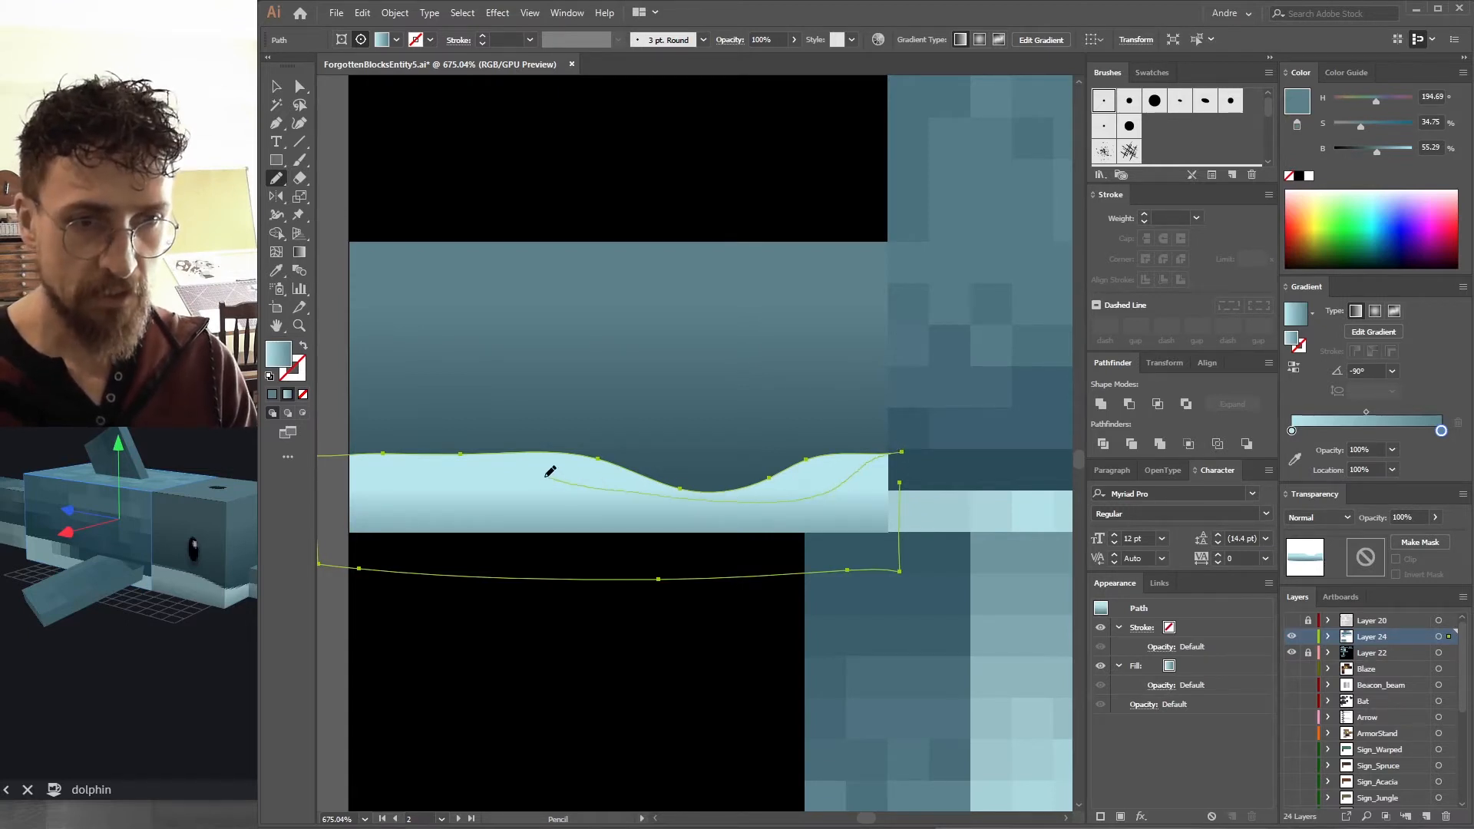
pyautogui.moveTo(453, 453); pyautogui.dragTo(426, 455)
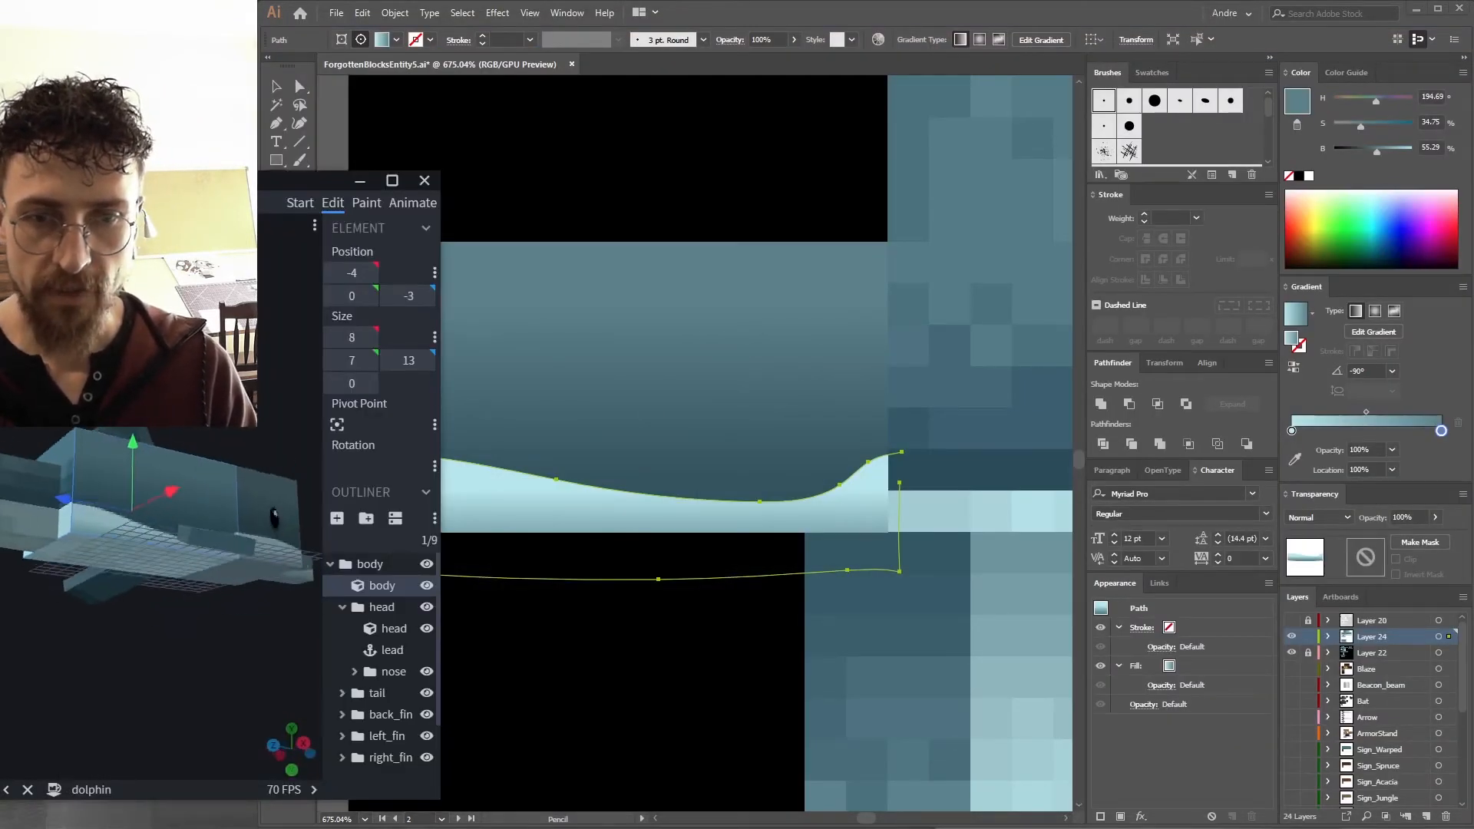
# Inspect the body and back fin on the Blockbench model and select the wave path at the body's left edge.
pyautogui.moveTo(176, 514); pyautogui.dragTo(116, 541)
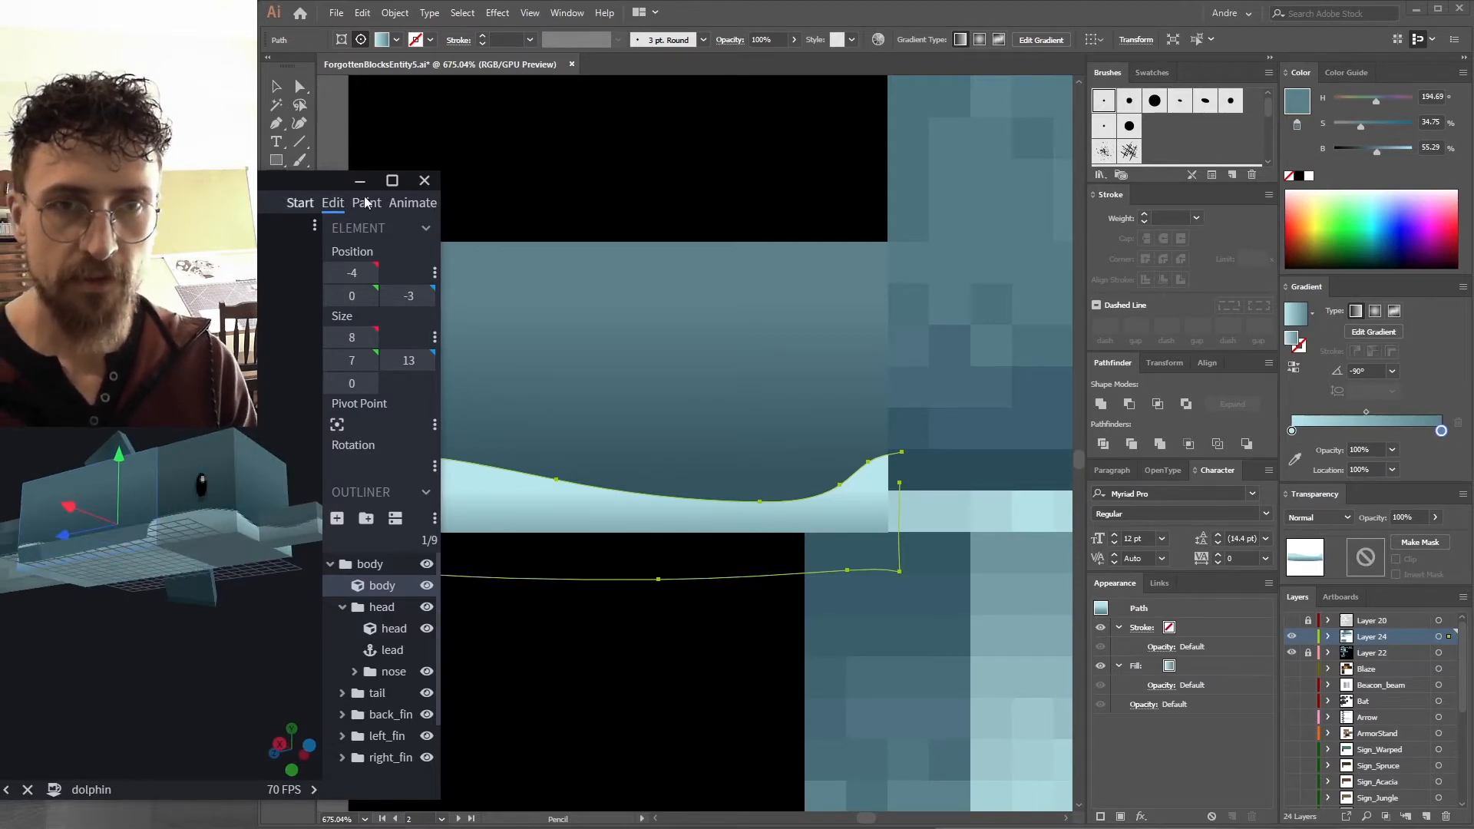
pyautogui.press('a')
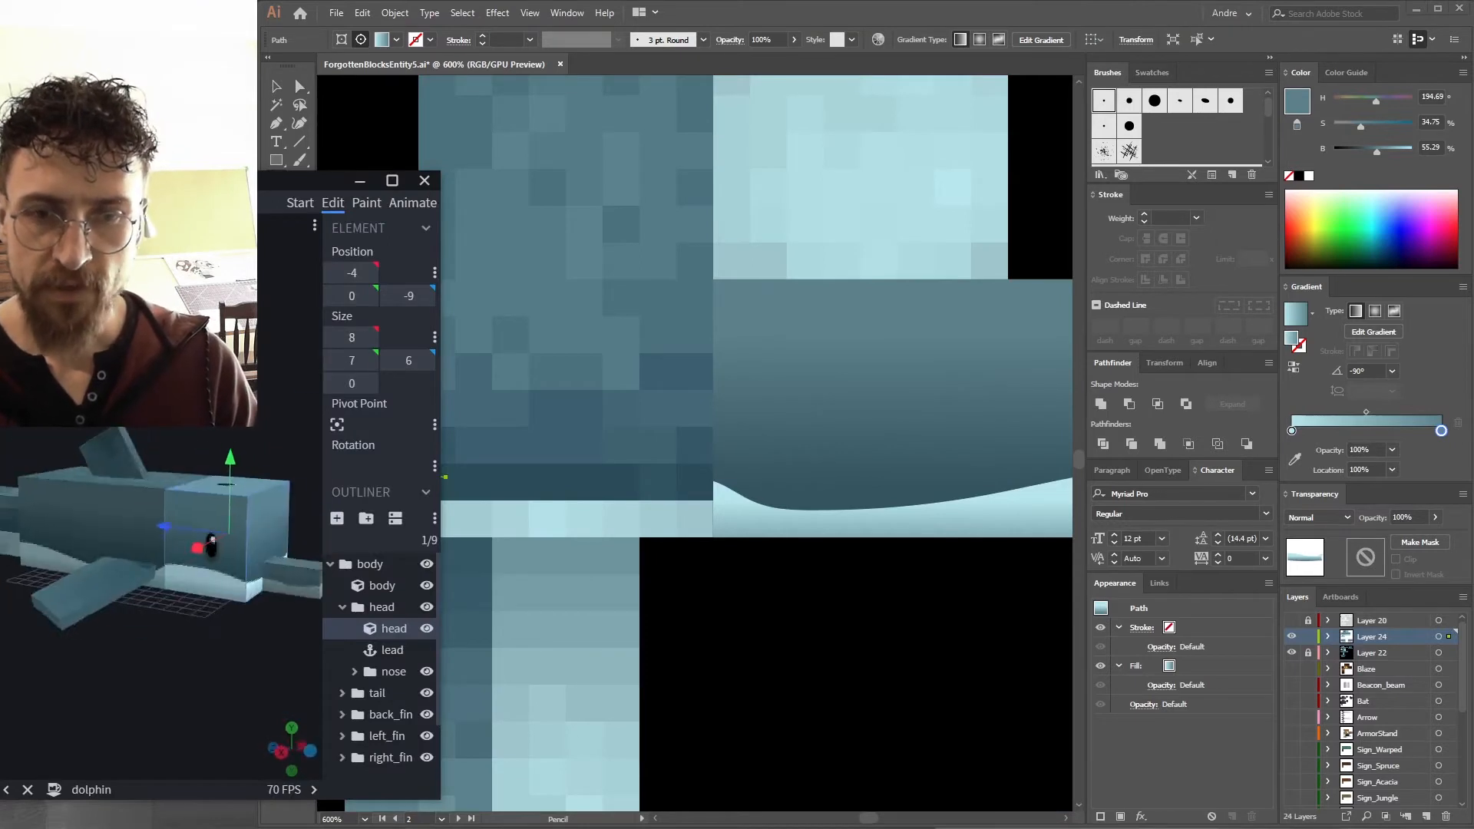
pyautogui.moveTo(212, 546); pyautogui.dragTo(70, 530)
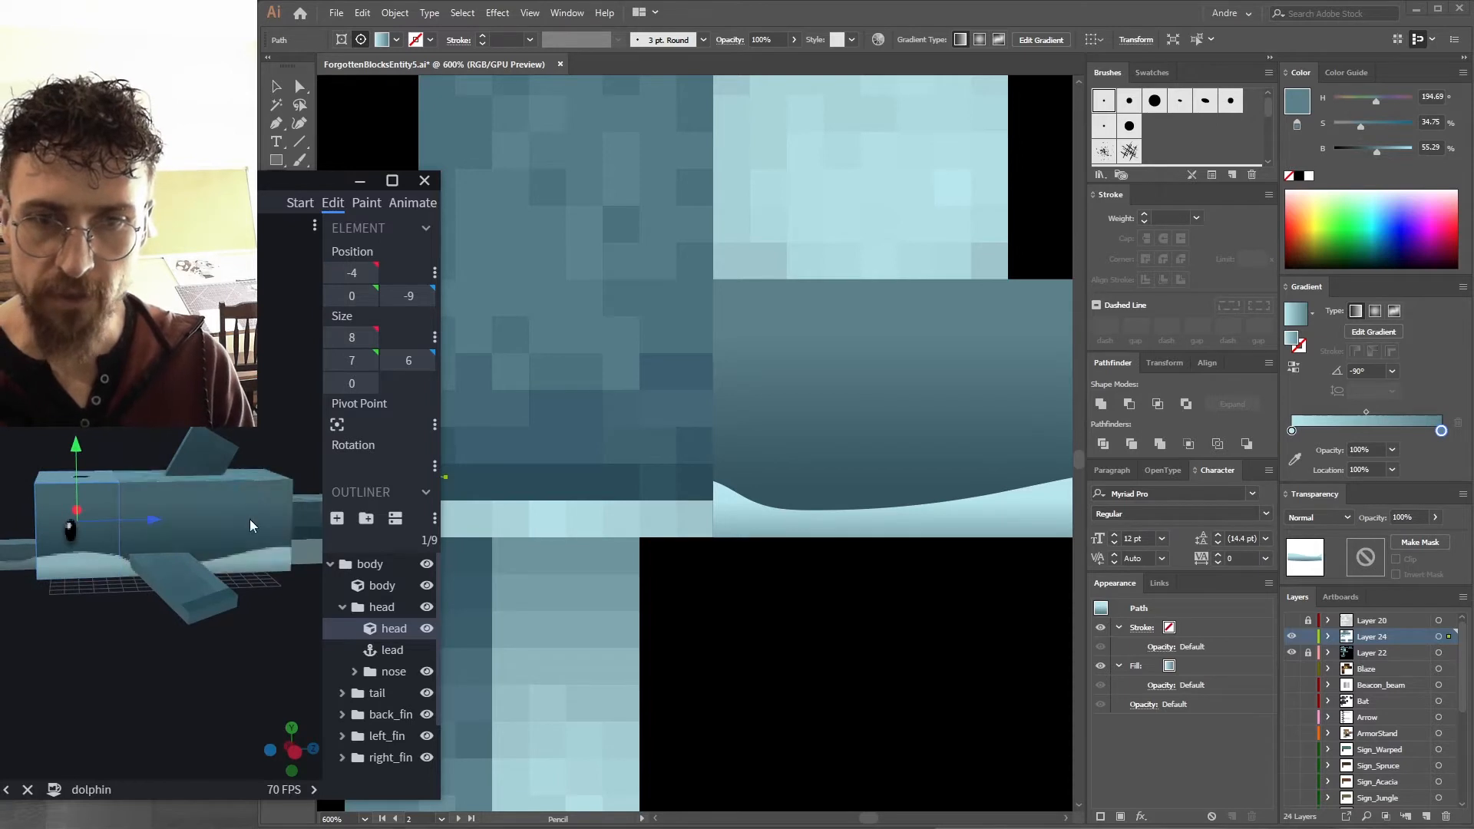
pyautogui.click(222, 457)
pyautogui.moveTo(223, 458); pyautogui.dragTo(160, 479)
pyautogui.press('a')
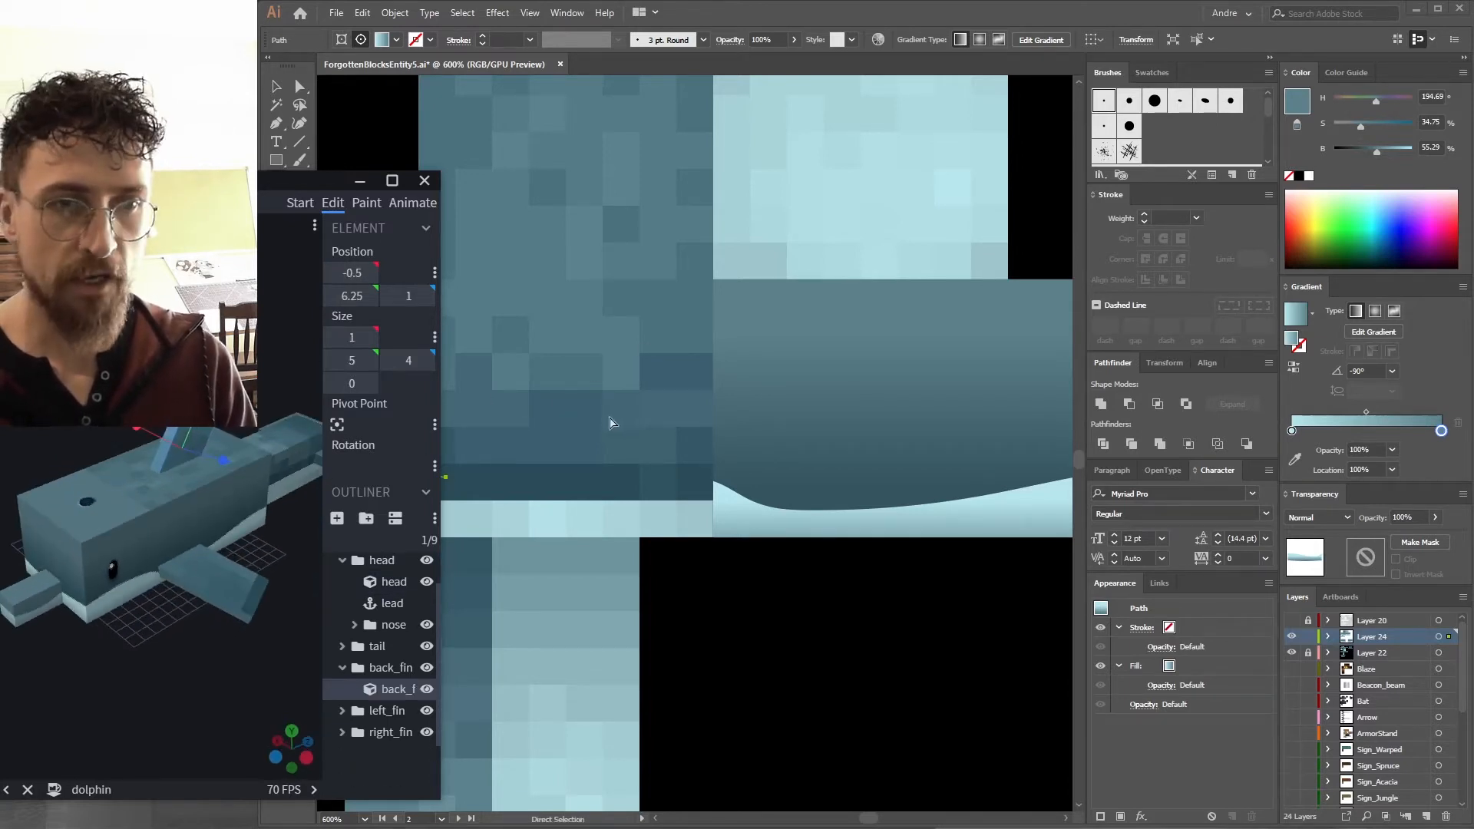
pyautogui.moveTo(277, 538); pyautogui.dragTo(278, 397)
pyautogui.click(606, 446)
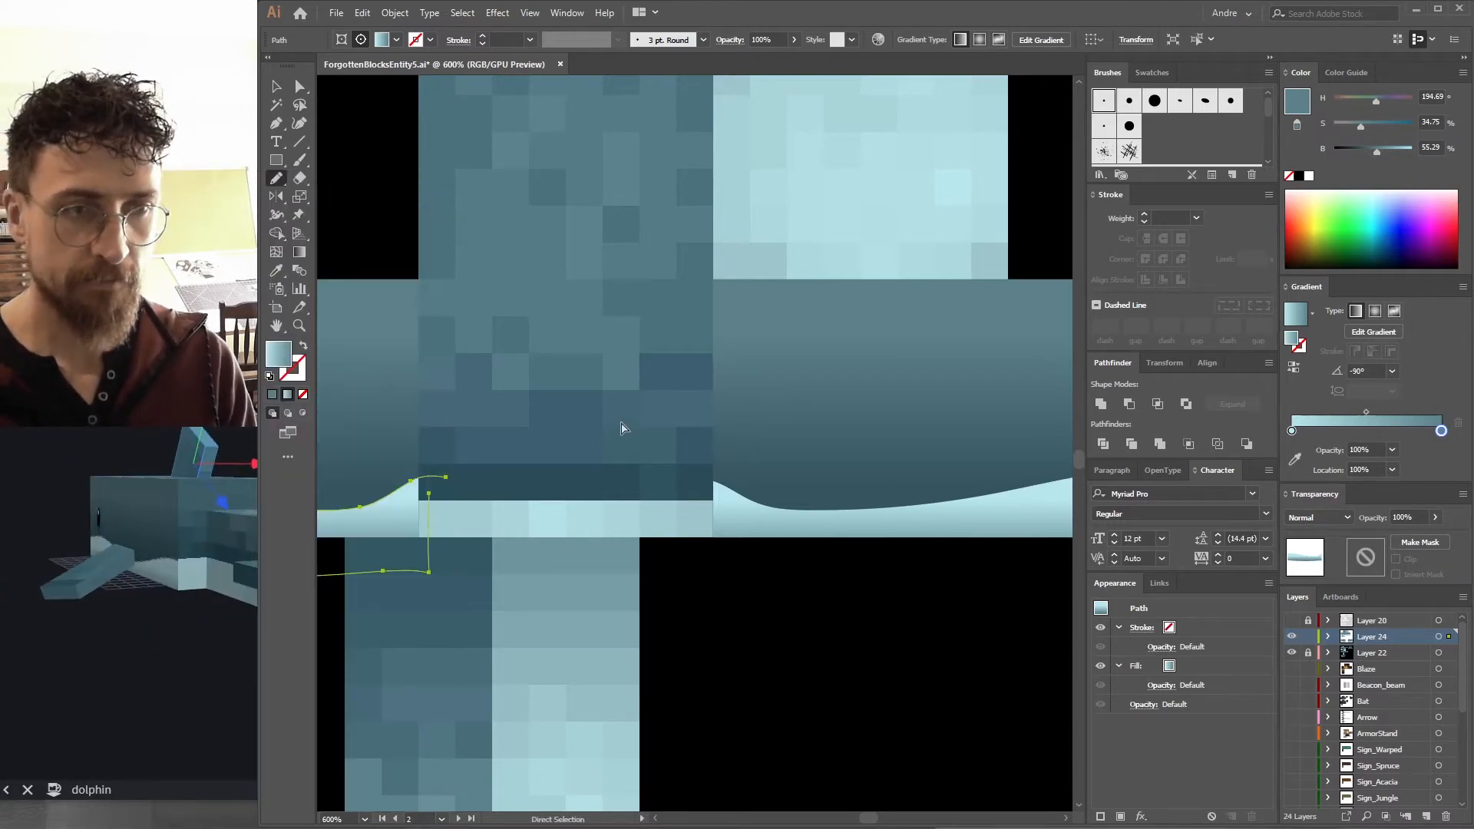
# Export the texture as a PNG again and check it on the Blockbench model.
pyautogui.hotkey('ctrl', '-')
pyautogui.hotkey('ctrl', 'alt', 'shift', 's')
pyautogui.press('Return')
pyautogui.press('Return')
pyautogui.press('Return')
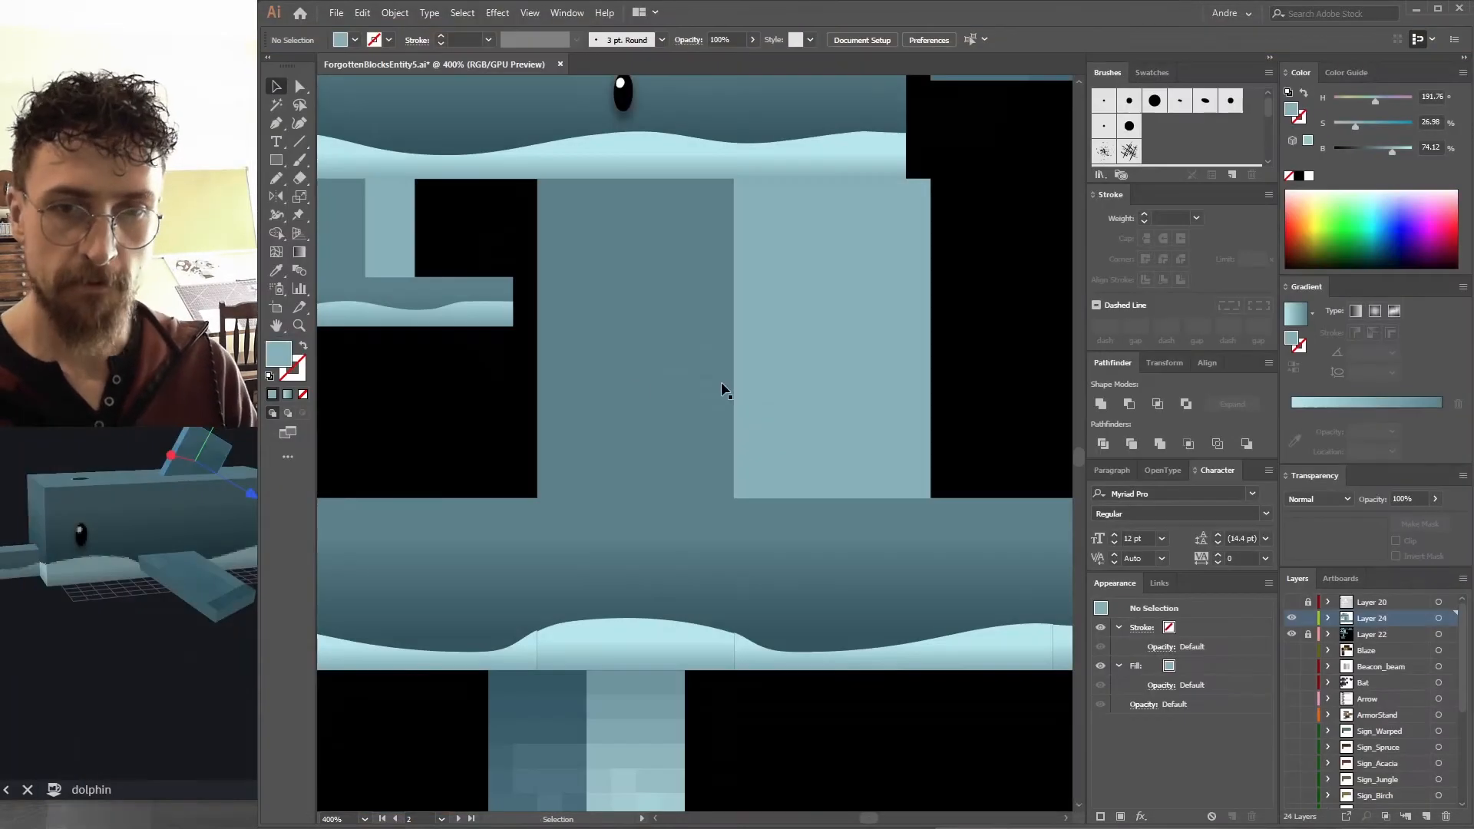
pyautogui.hotkey('alt', 'Tab')
pyautogui.moveTo(281, 361); pyautogui.dragTo(19, 376)
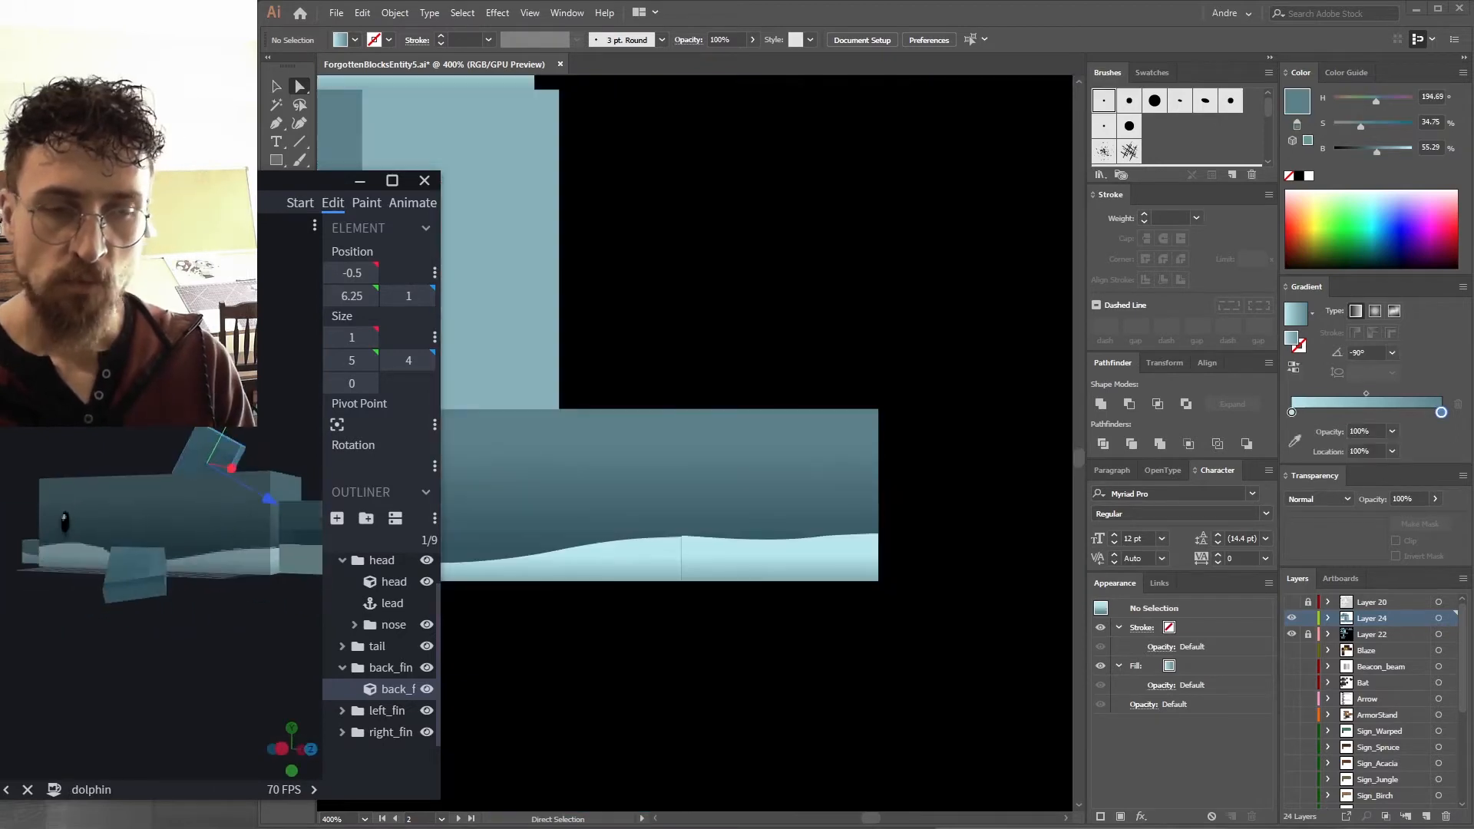
pyautogui.hotkey('alt', 'Tab')
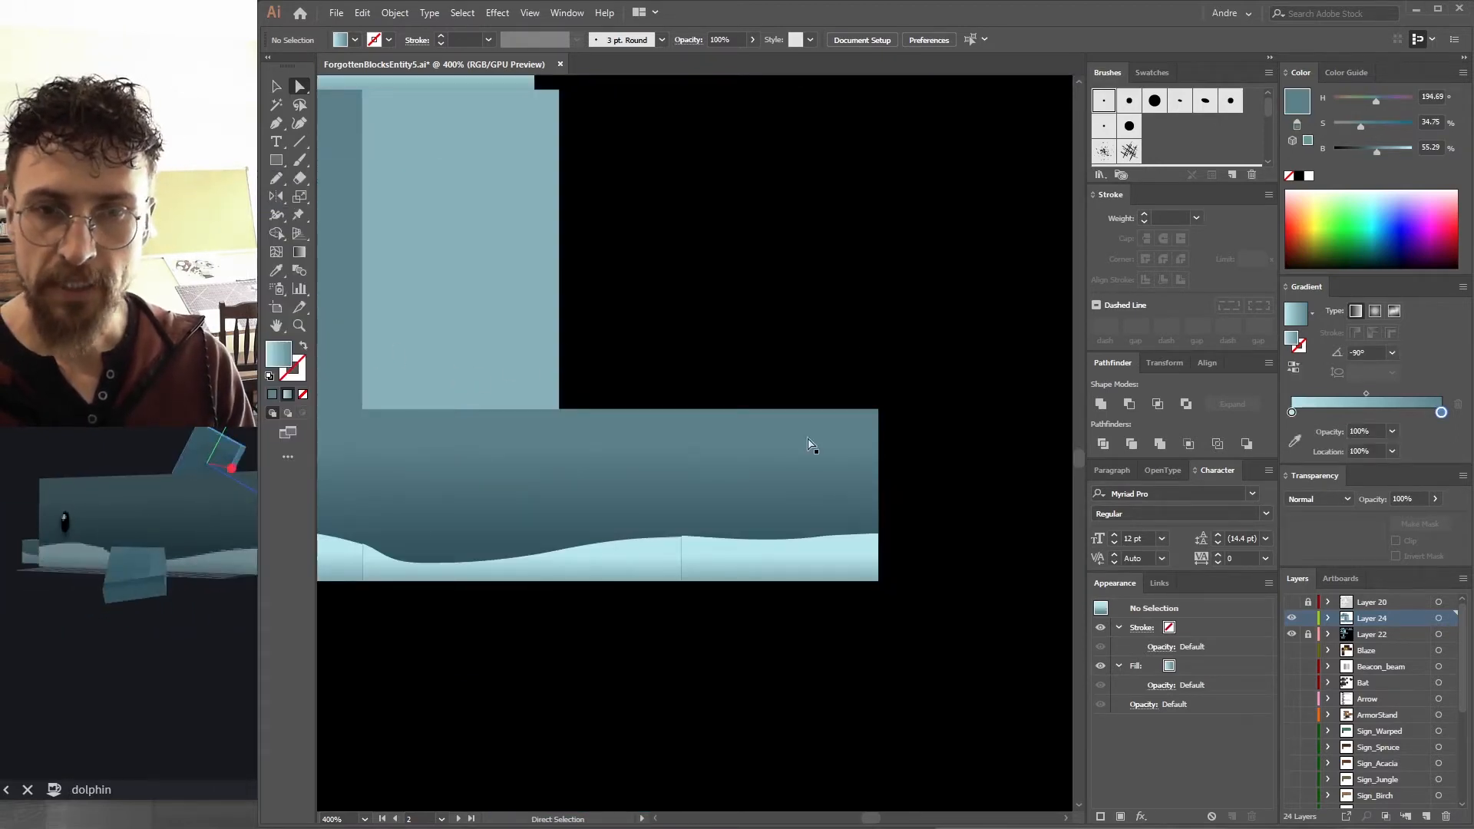
pyautogui.moveTo(230, 376); pyautogui.dragTo(153, 380)
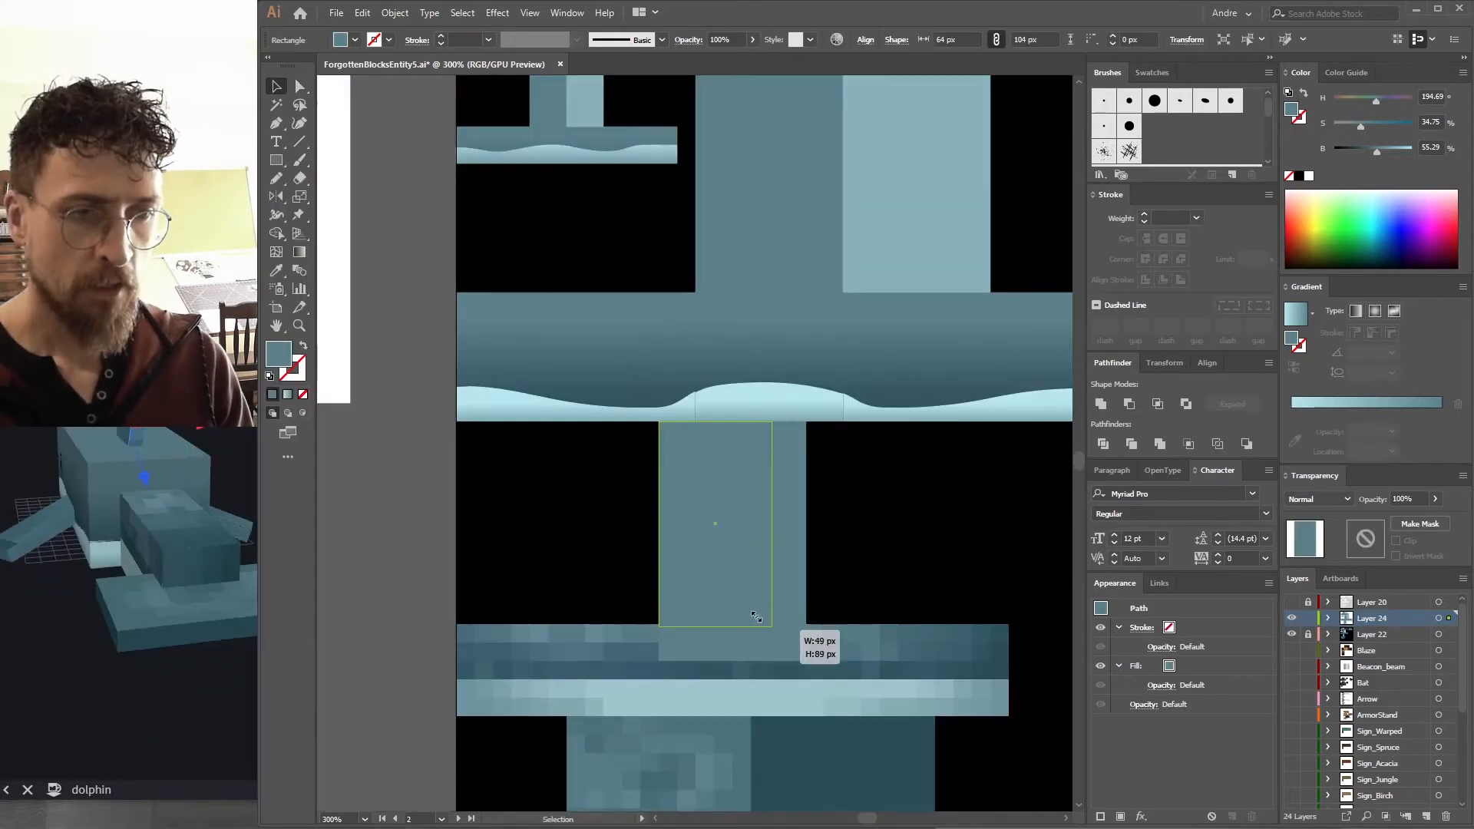
# Fill the rectangle over the dark column below the head with a gradient.
pyautogui.moveTo(791, 626); pyautogui.dragTo(743, 624)
pyautogui.moveTo(724, 487); pyautogui.dragTo(664, 496)
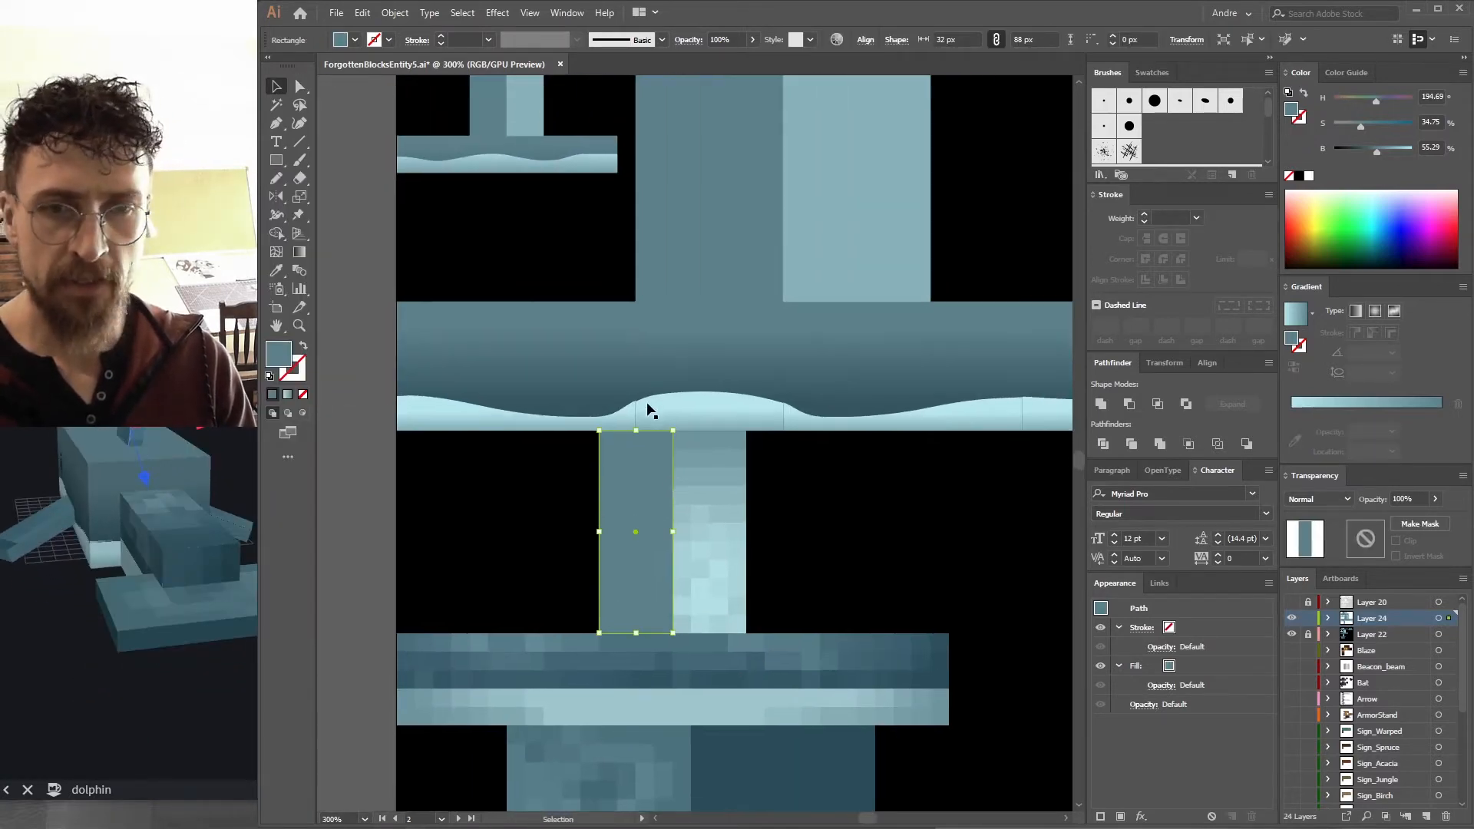
pyautogui.press('i')
pyautogui.press('v')
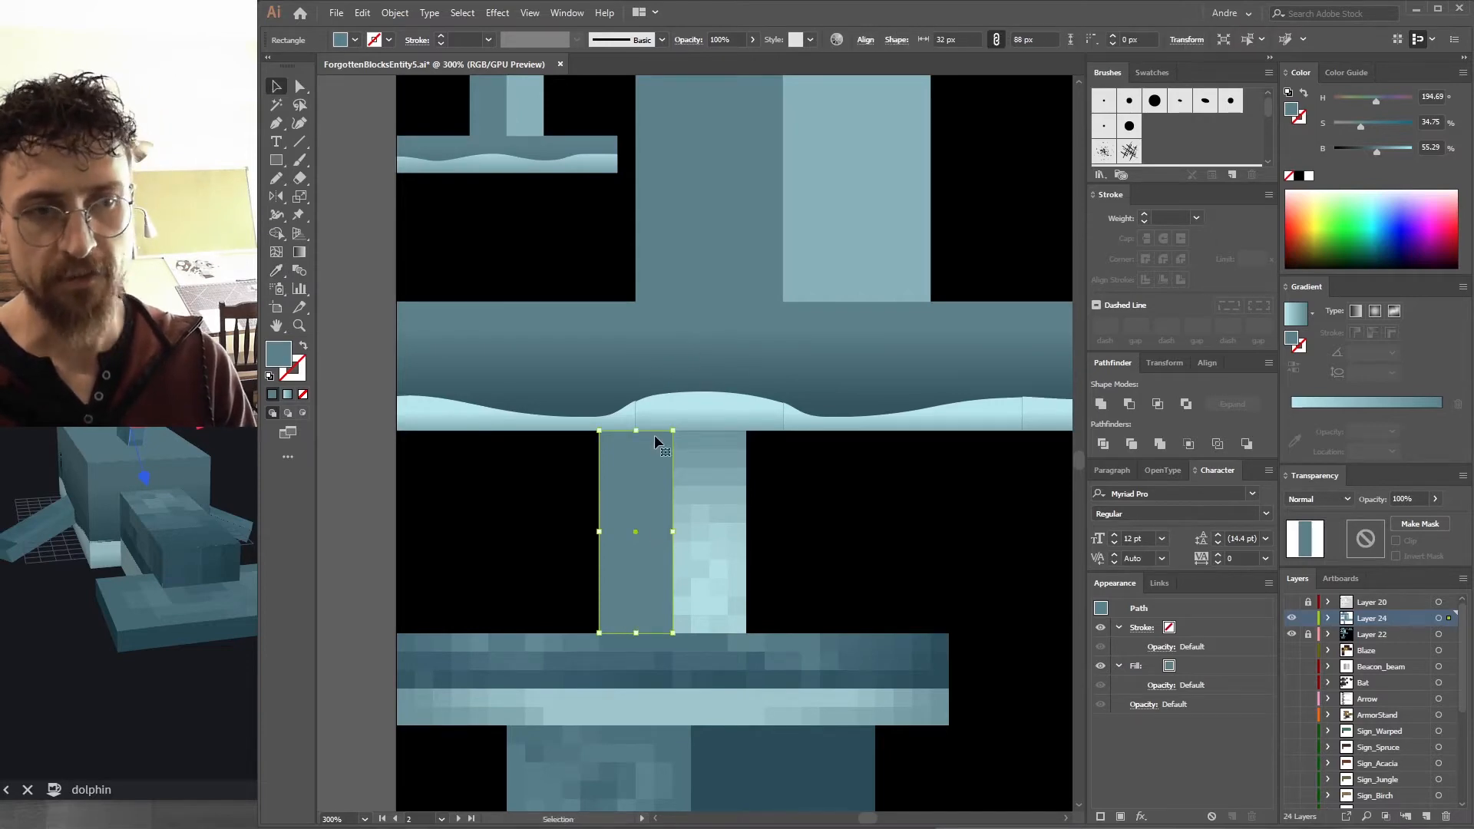
pyautogui.moveTo(218, 491); pyautogui.dragTo(262, 467)
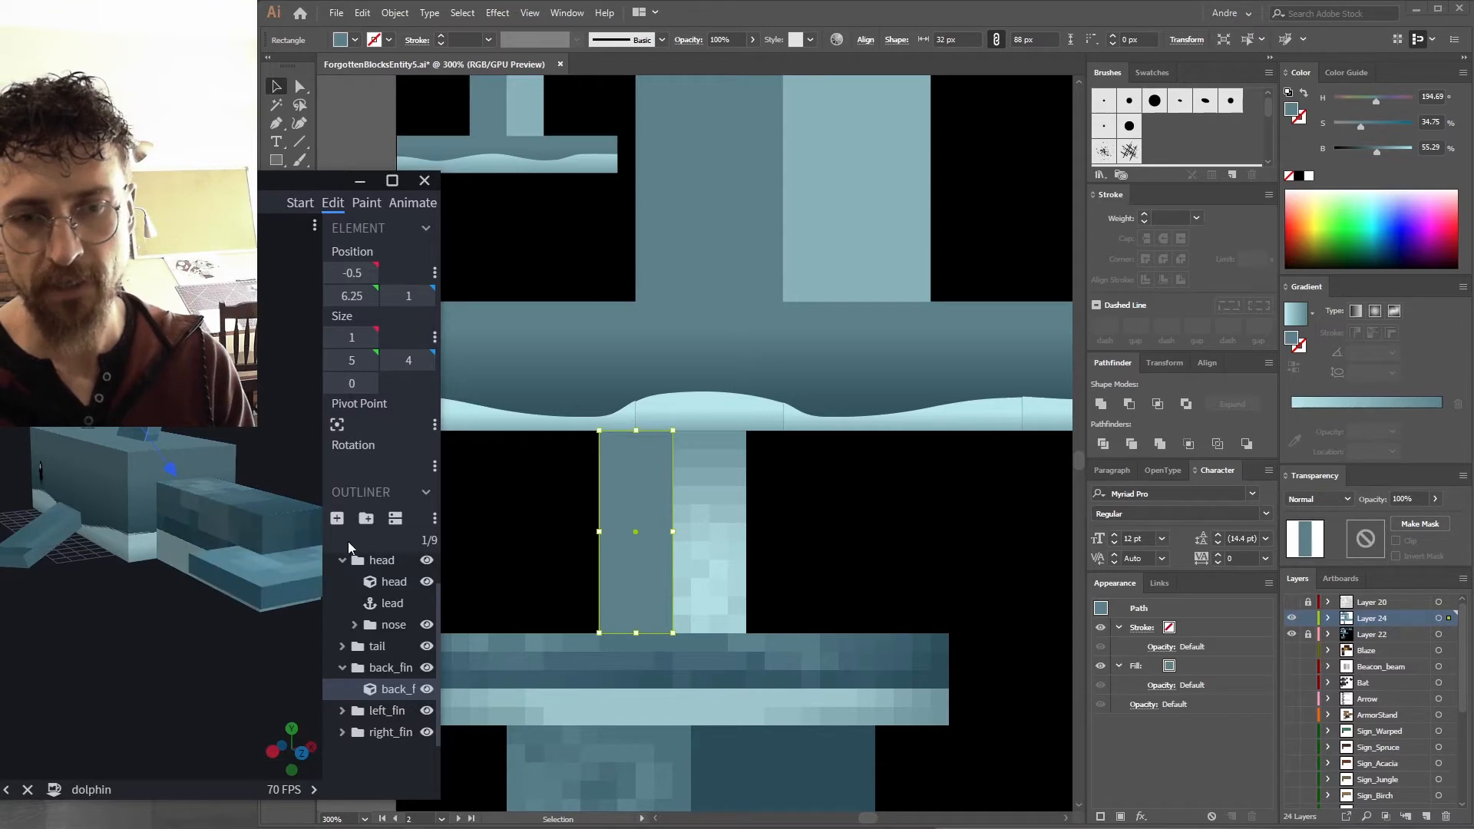
pyautogui.click(521, 539)
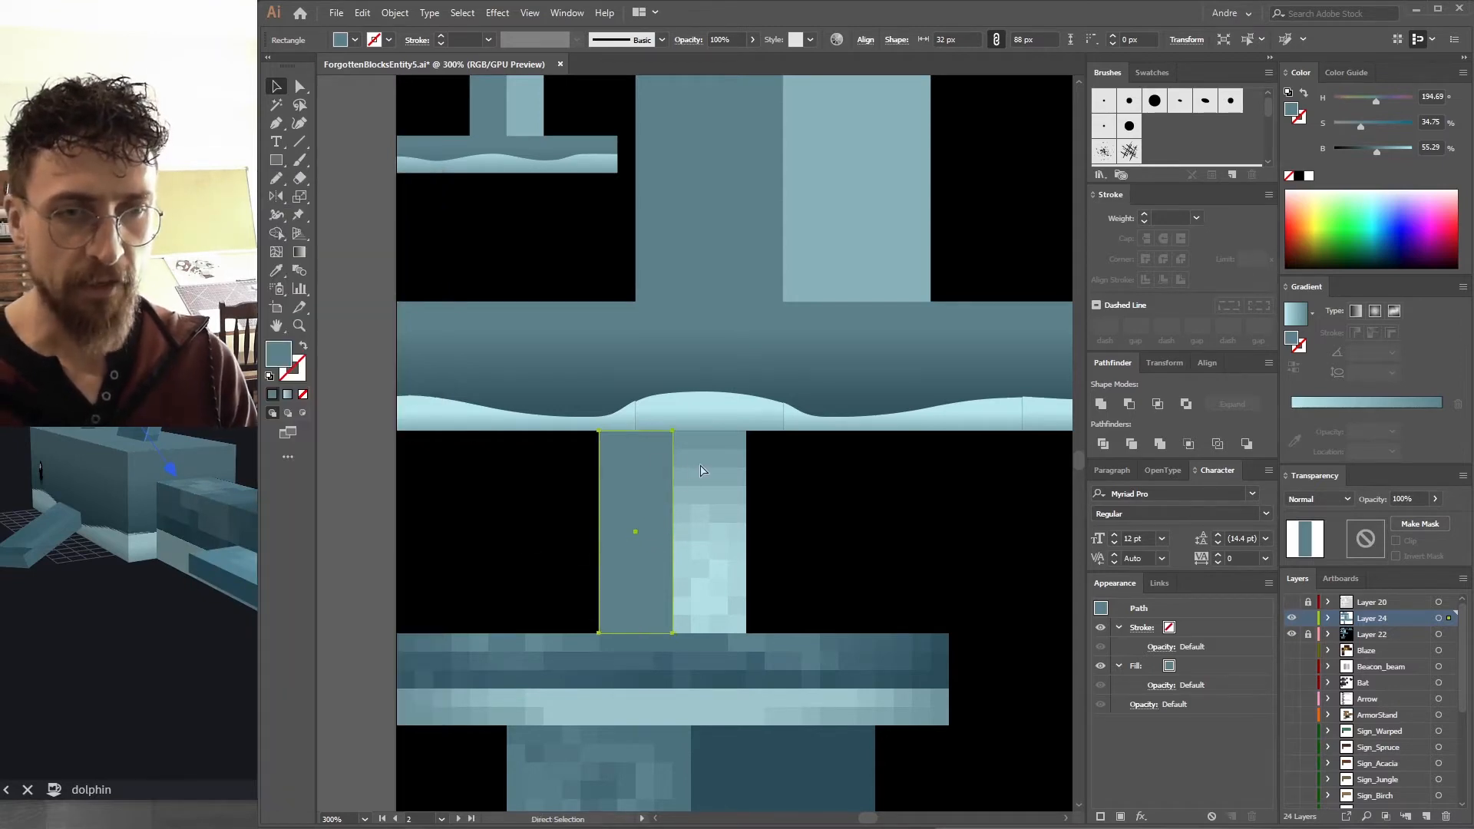
pyautogui.press('i')
pyautogui.click(720, 373)
pyautogui.press('g')
pyautogui.hotkey('ctrl', 'z')
pyautogui.press('v')
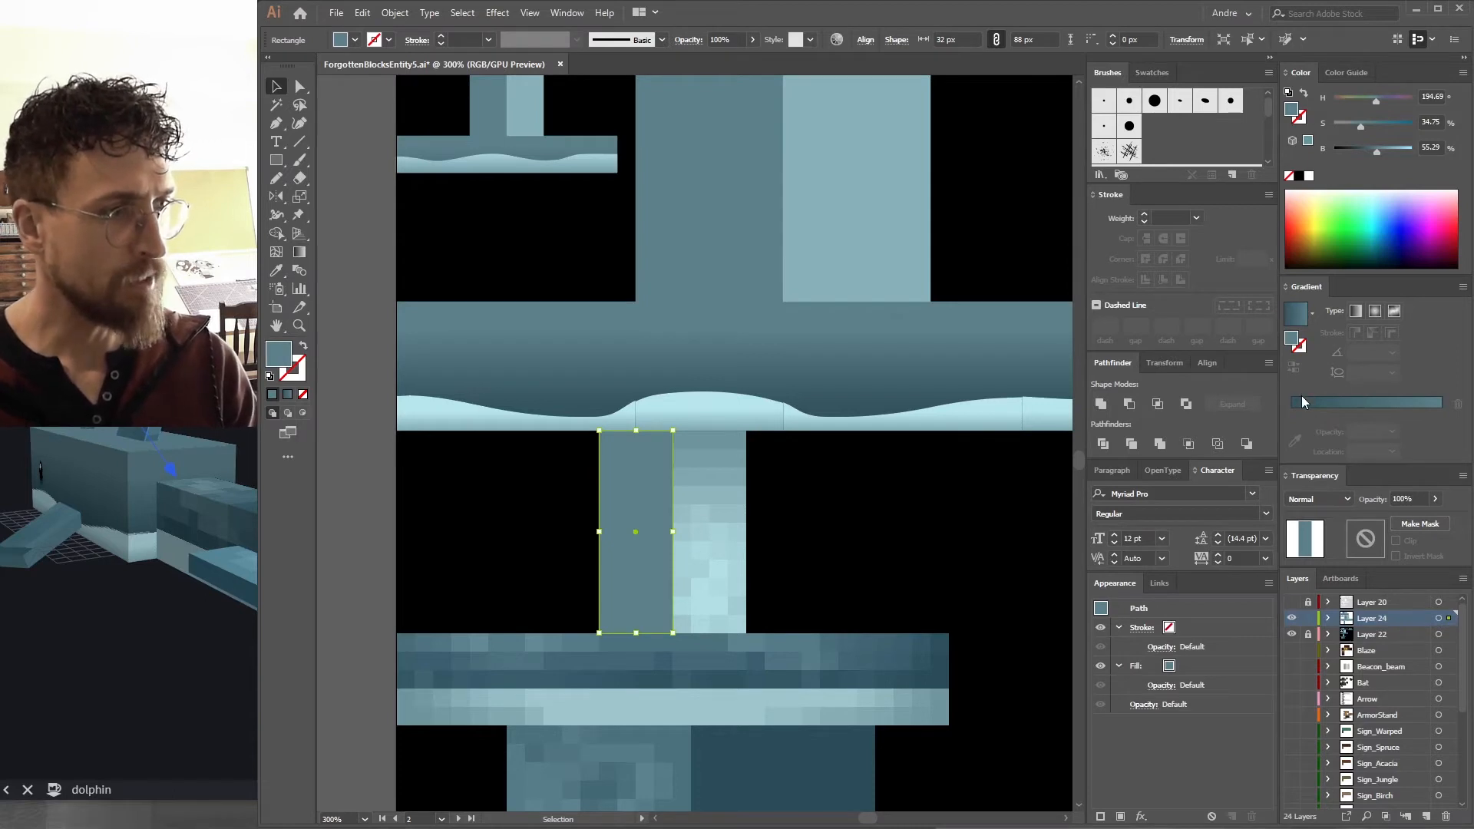
pyautogui.click(1302, 398)
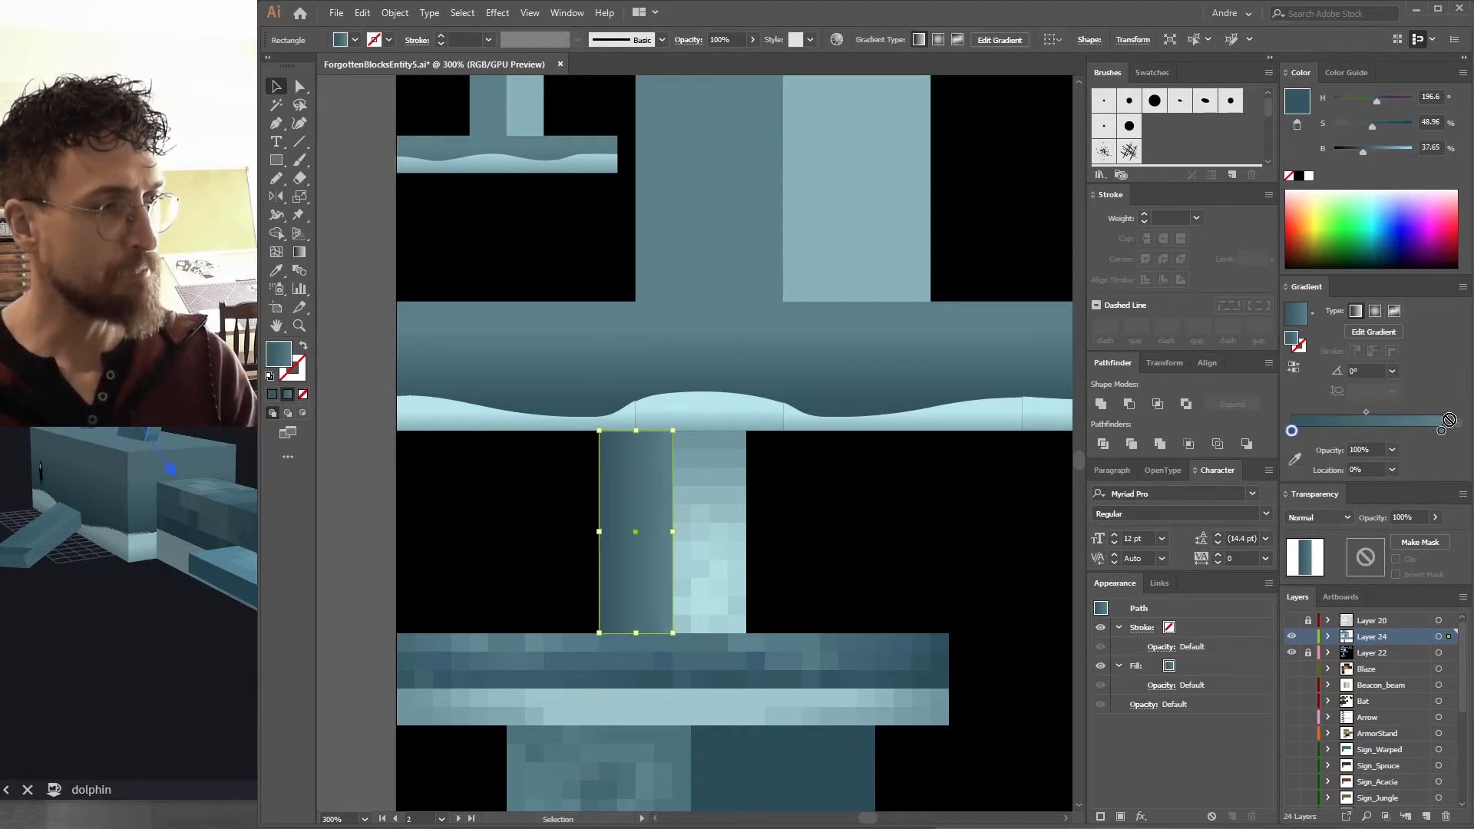
# Set a gradient stop's opacity to 0% and drag the gradient vertically down the column.
pyautogui.click(1392, 450)
pyautogui.click(1398, 468)
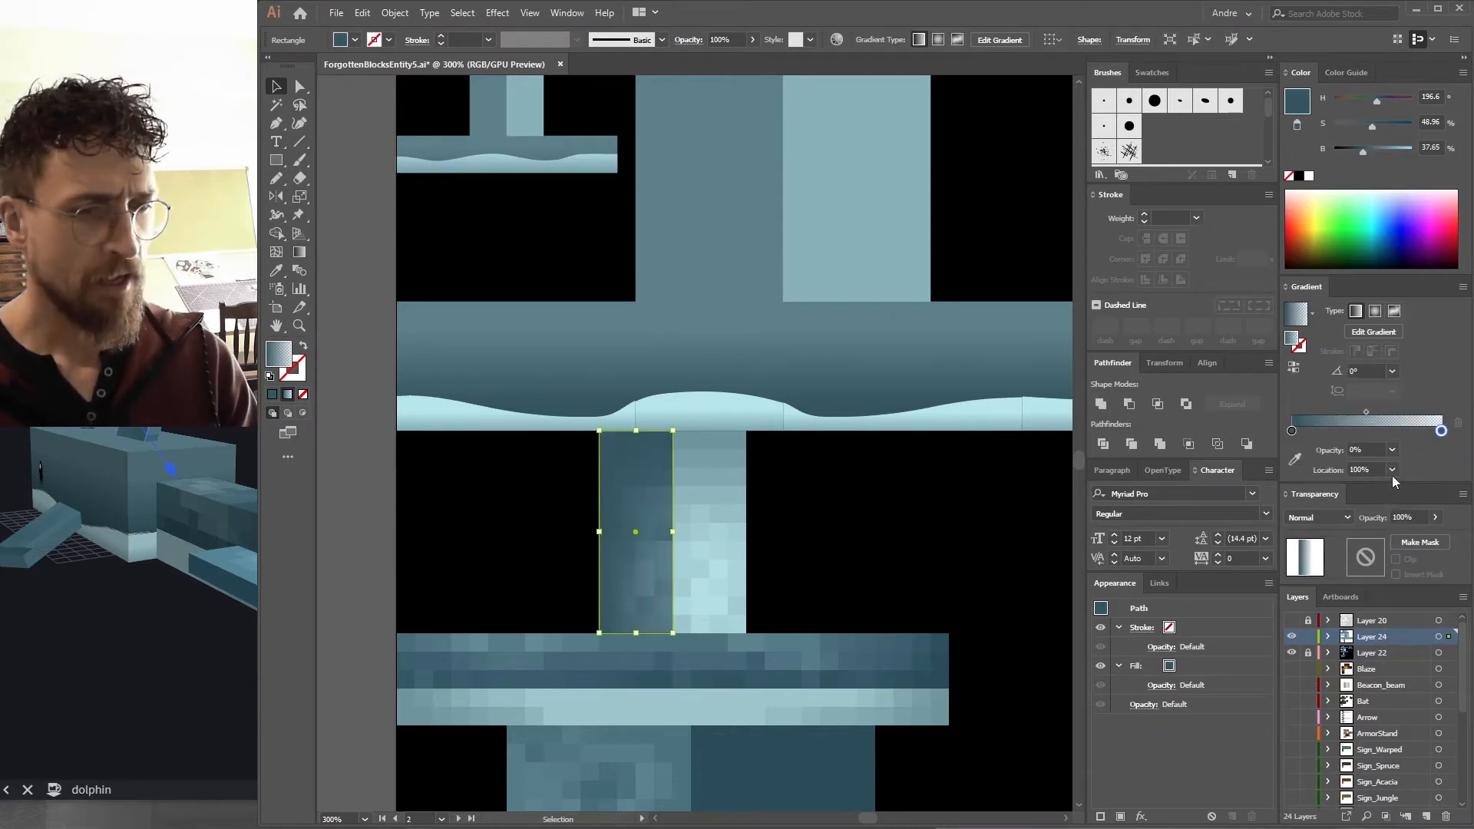
pyautogui.press('g')
pyautogui.moveTo(673, 433); pyautogui.dragTo(674, 630)
pyautogui.press('v')
# Sample the head block's colour into the column with the Eyedropper, then reselect the column to review its gradient.
pyautogui.press('i')
pyautogui.click(694, 224)
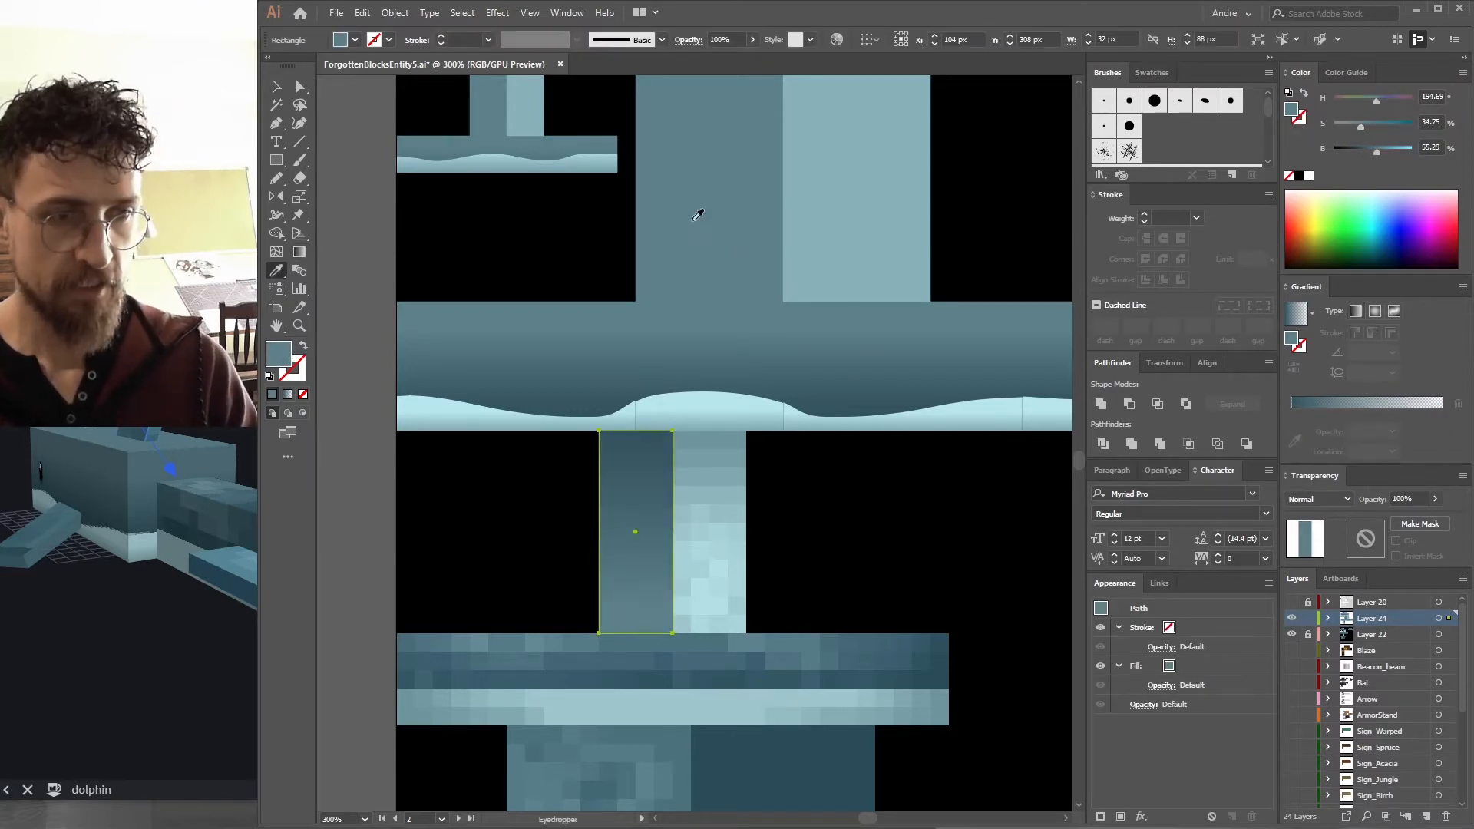
pyautogui.press('v')
pyautogui.click(513, 650)
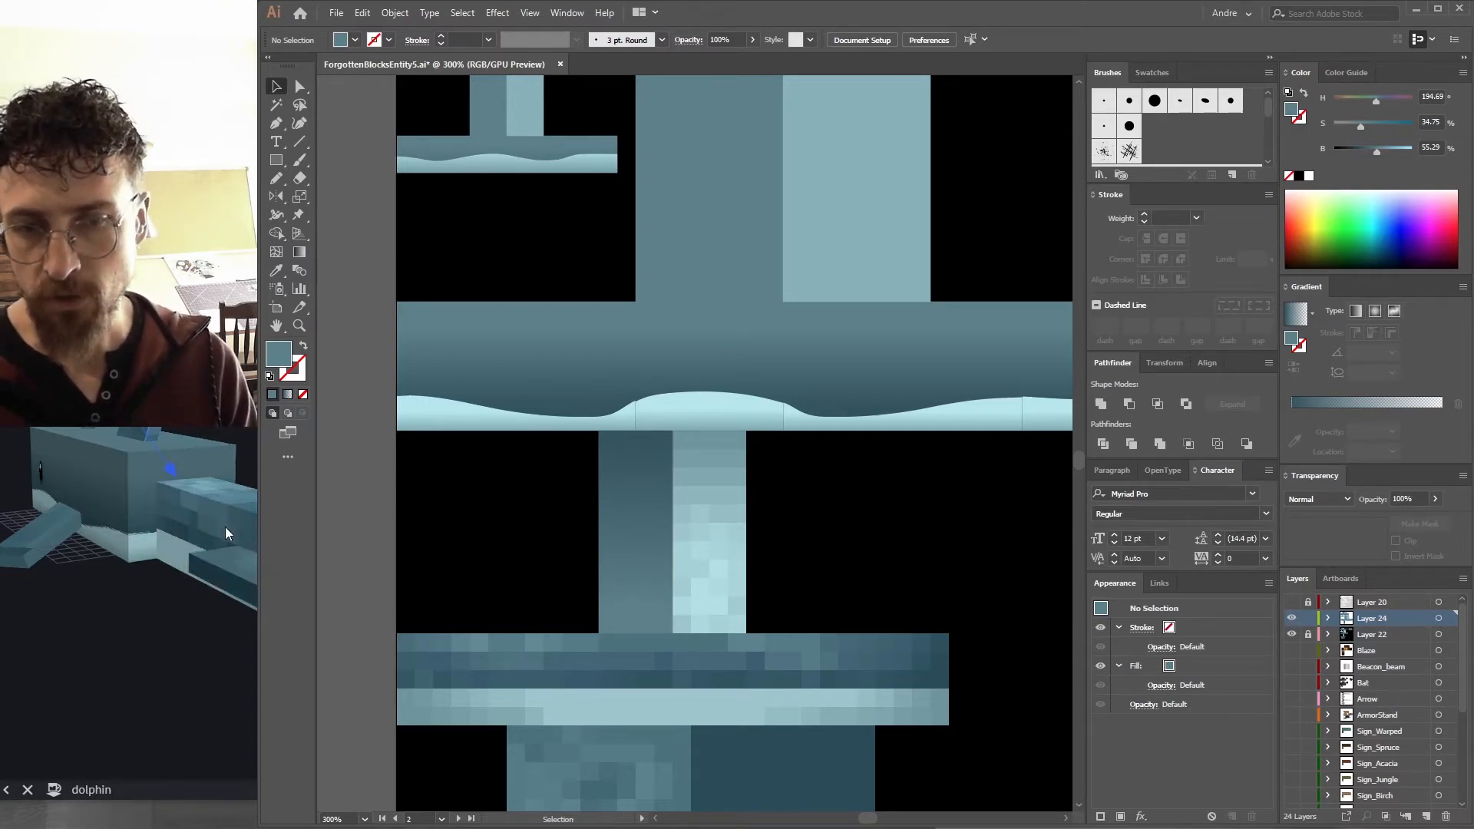
pyautogui.click(618, 548)
pyautogui.moveTo(643, 545); pyautogui.dragTo(749, 501)
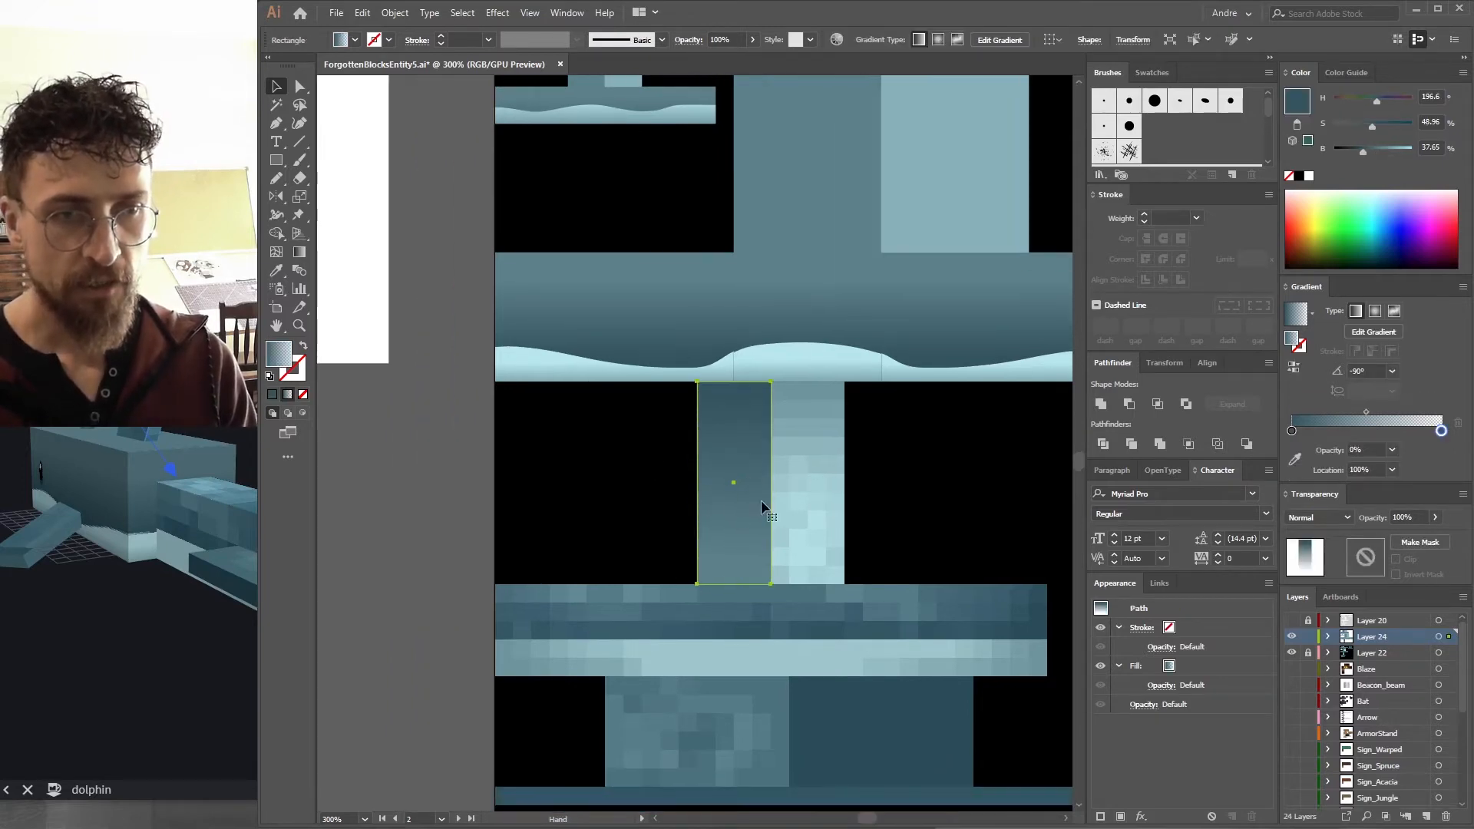
pyautogui.moveTo(492, 401); pyautogui.dragTo(384, 329)
pyautogui.click(454, 347)
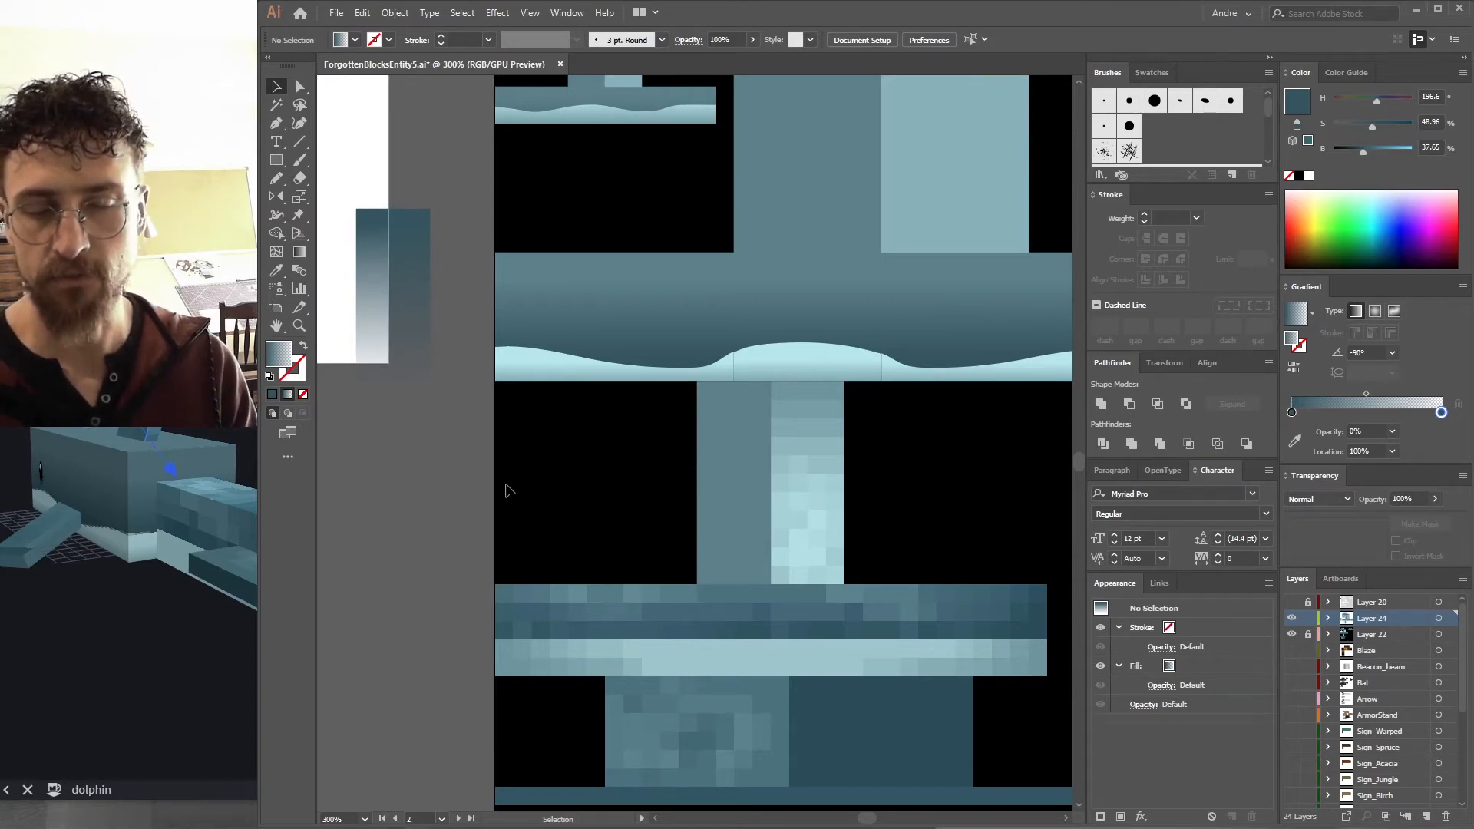
# Undo the last edit, re-export the texture as a PNG replacing the existing file, and inspect it on the Blockbench model.
pyautogui.hotkey('ctrl', 'z')
pyautogui.click(581, 494)
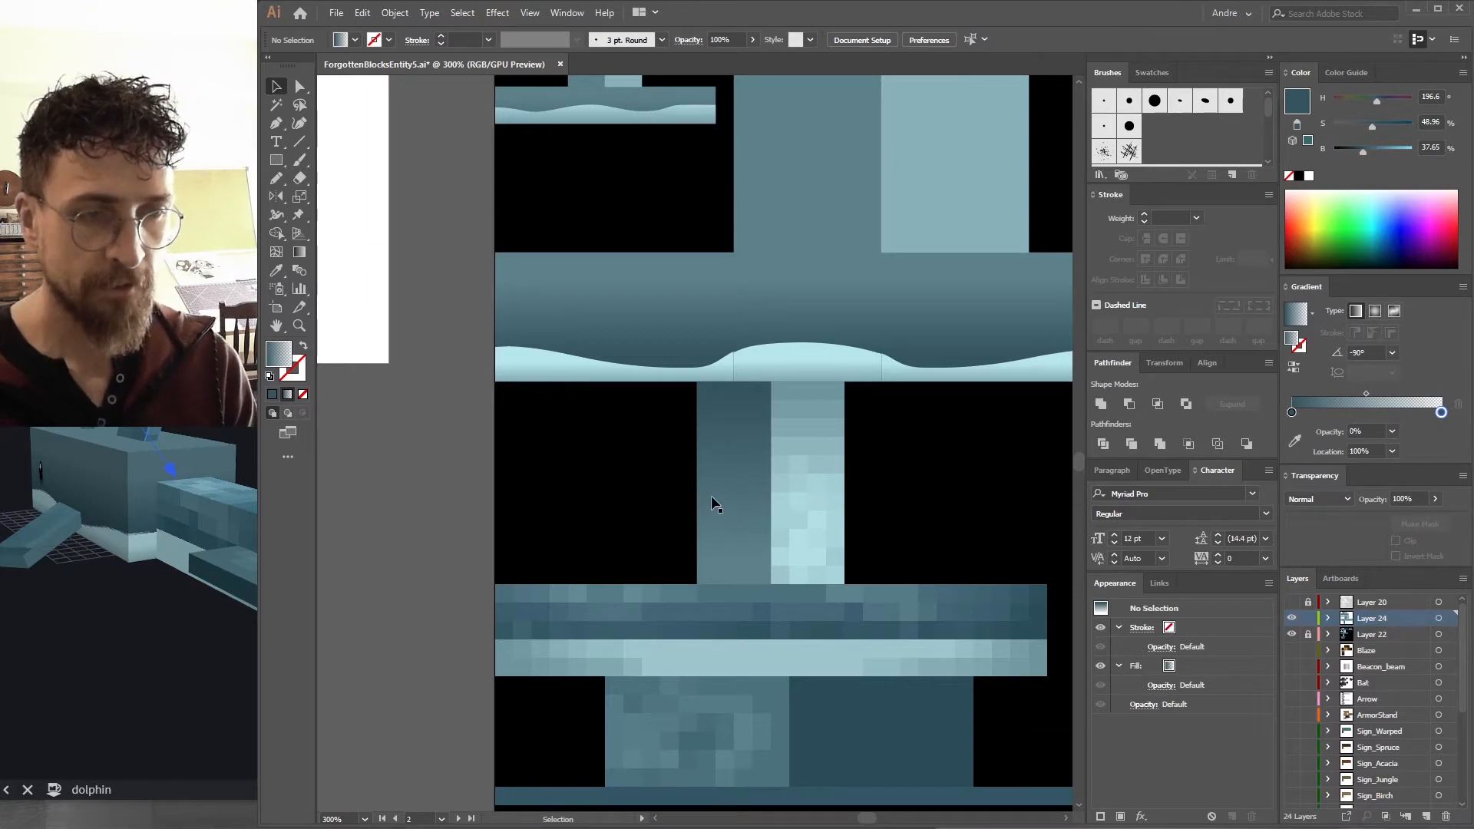
pyautogui.hotkey('ctrl', 'alt', 'shift', 's')
pyautogui.press('Return')
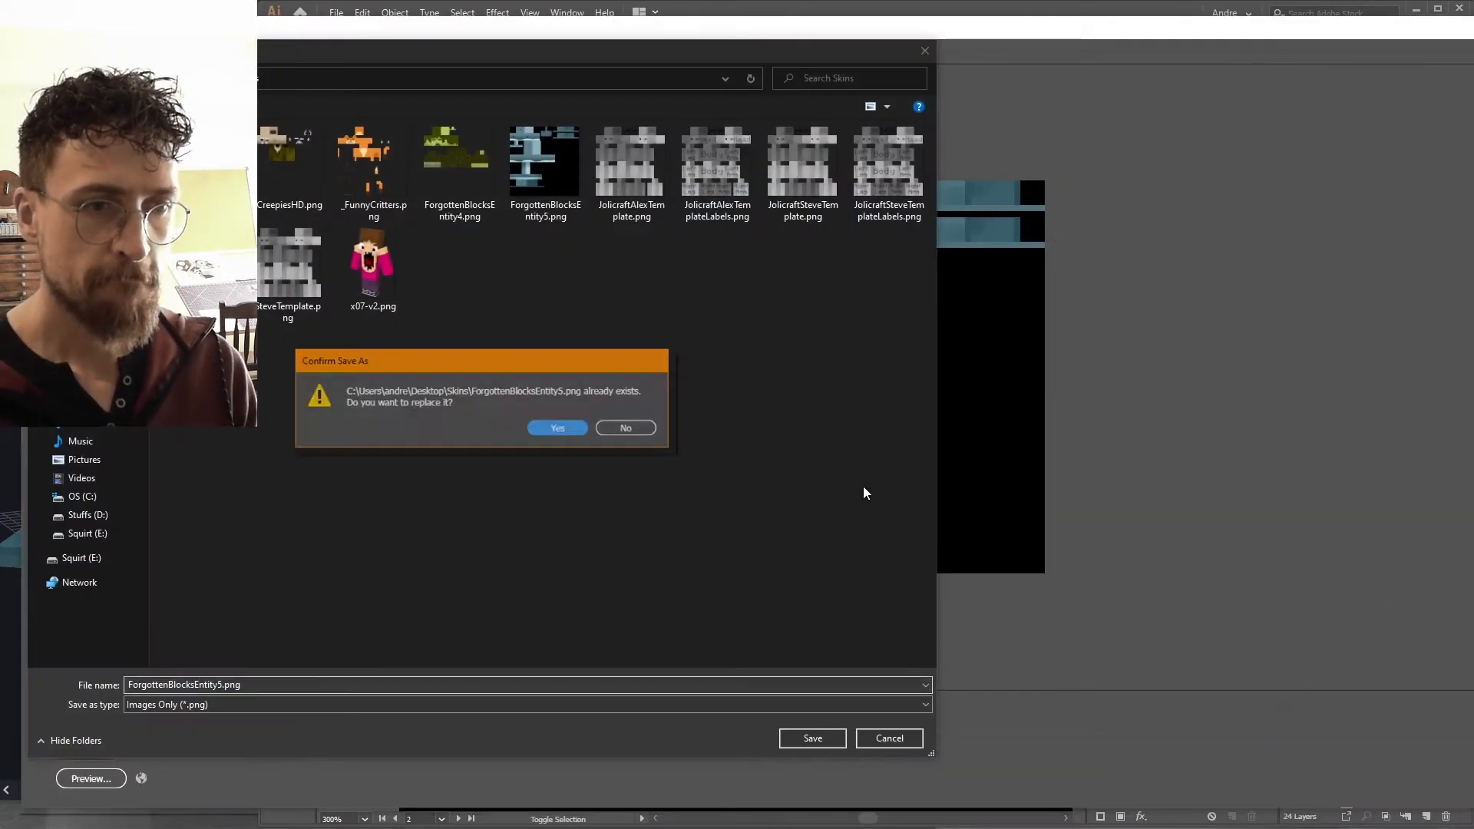
pyautogui.press('Return')
pyautogui.press('y')
pyautogui.moveTo(169, 384); pyautogui.dragTo(207, 345)
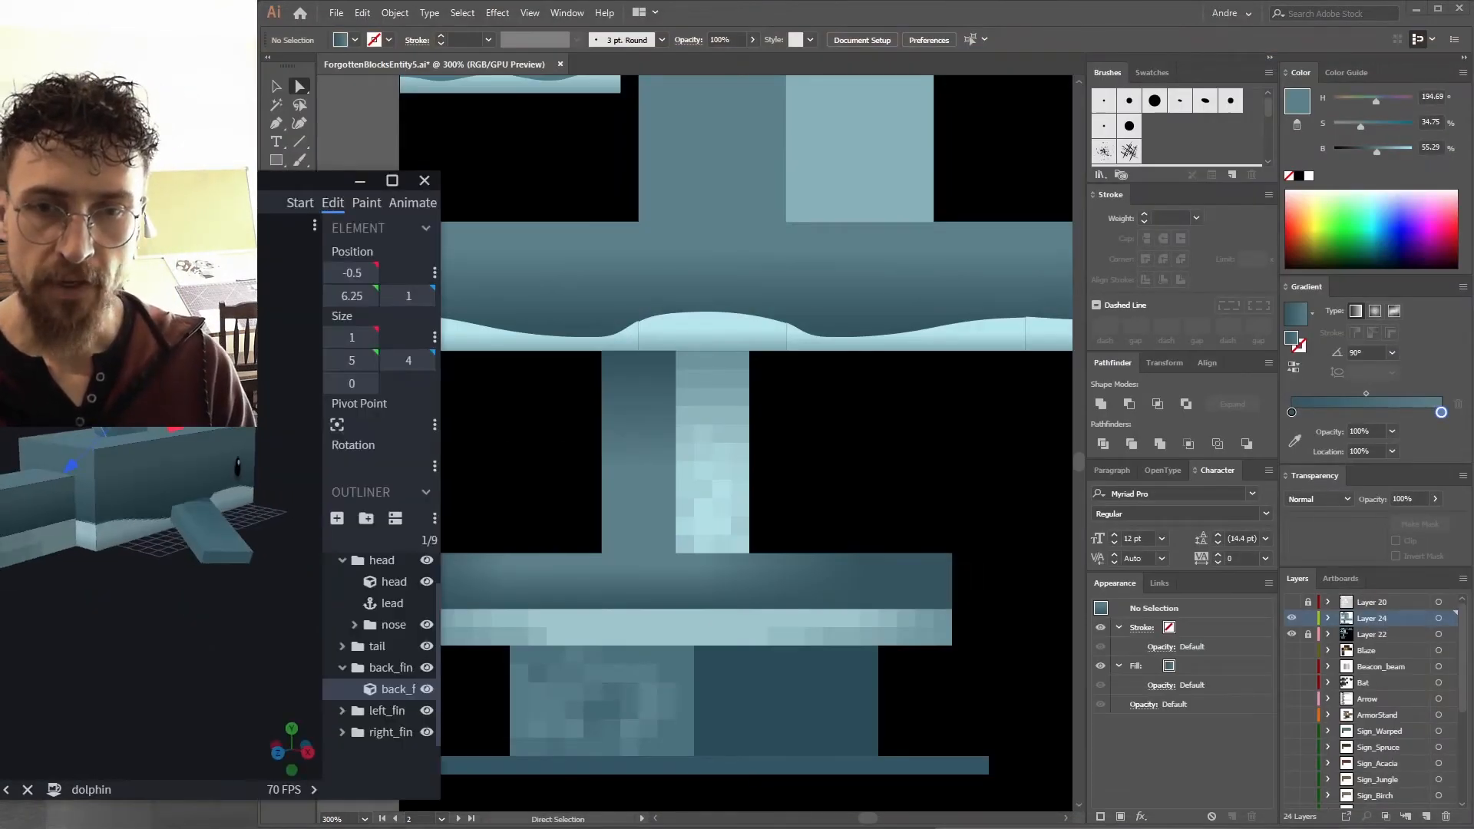
pyautogui.moveTo(138, 614); pyautogui.dragTo(276, 641)
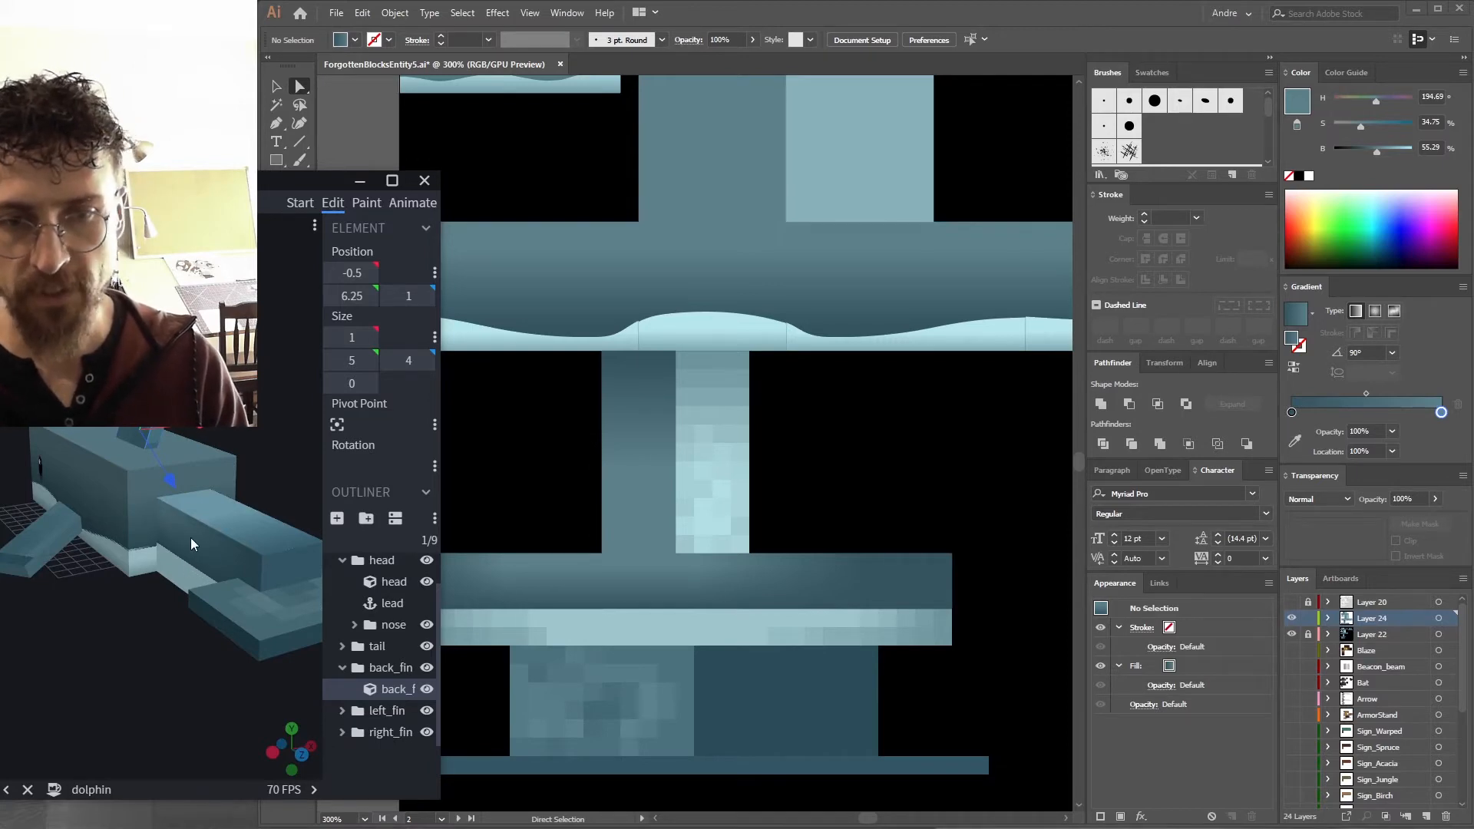
pyautogui.moveTo(255, 465); pyautogui.dragTo(151, 420)
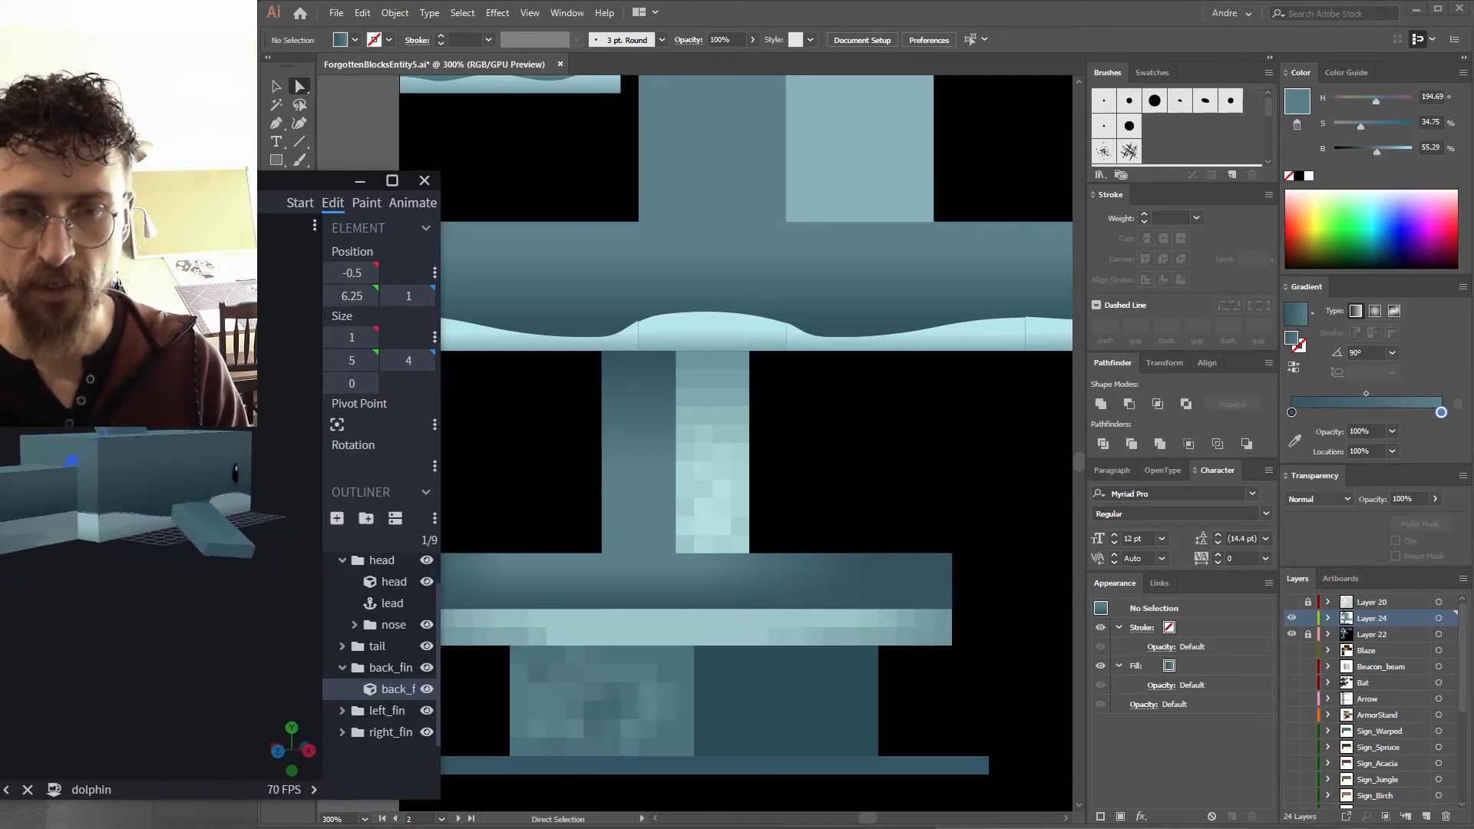
# Redraw the top edge of the light band on the lower block as a wavy line with the Pencil tool.
pyautogui.scroll(5, 271, 303)
pyautogui.moveTo(269, 298); pyautogui.dragTo(373, 337)
pyautogui.moveTo(238, 377); pyautogui.dragTo(189, 338)
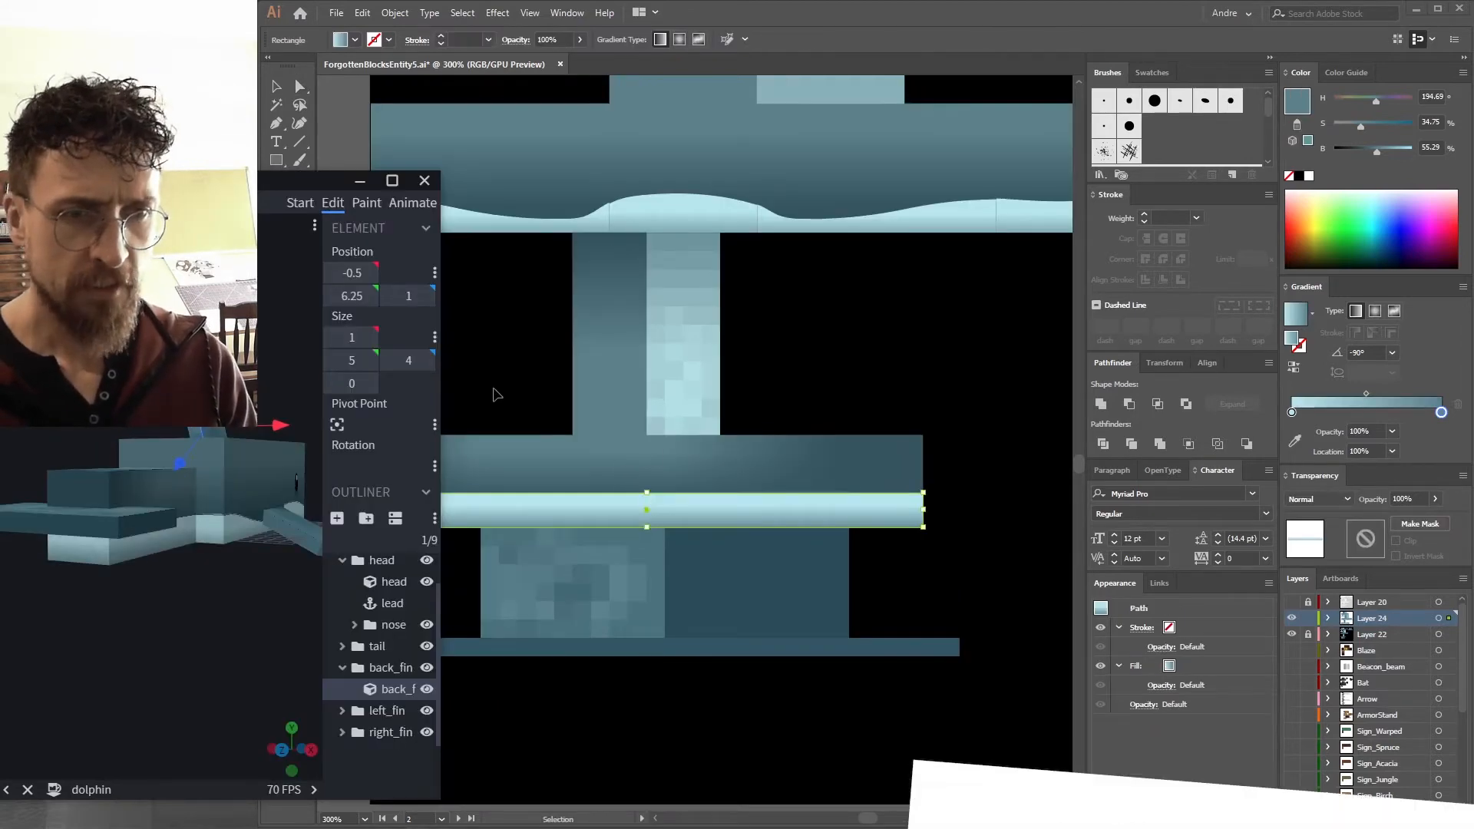
pyautogui.click(494, 397)
pyautogui.press('n')
pyautogui.moveTo(561, 487); pyautogui.dragTo(413, 489)
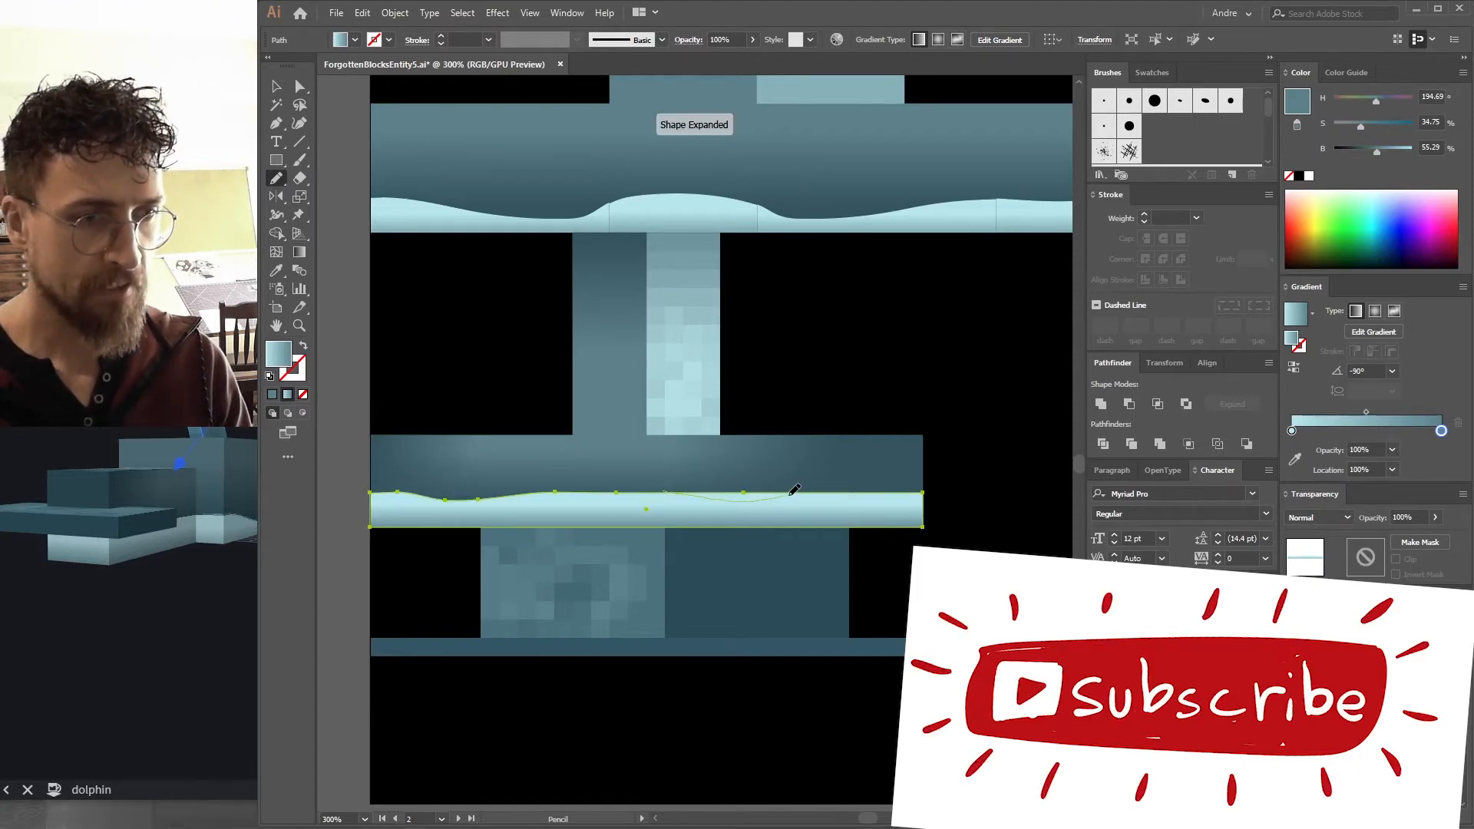
pyautogui.moveTo(792, 490); pyautogui.dragTo(882, 494)
# Export the texture as a PNG and inspect the wavy band on the Blockbench model.
pyautogui.hotkey('ctrl', 'alt', 'shift', 's')
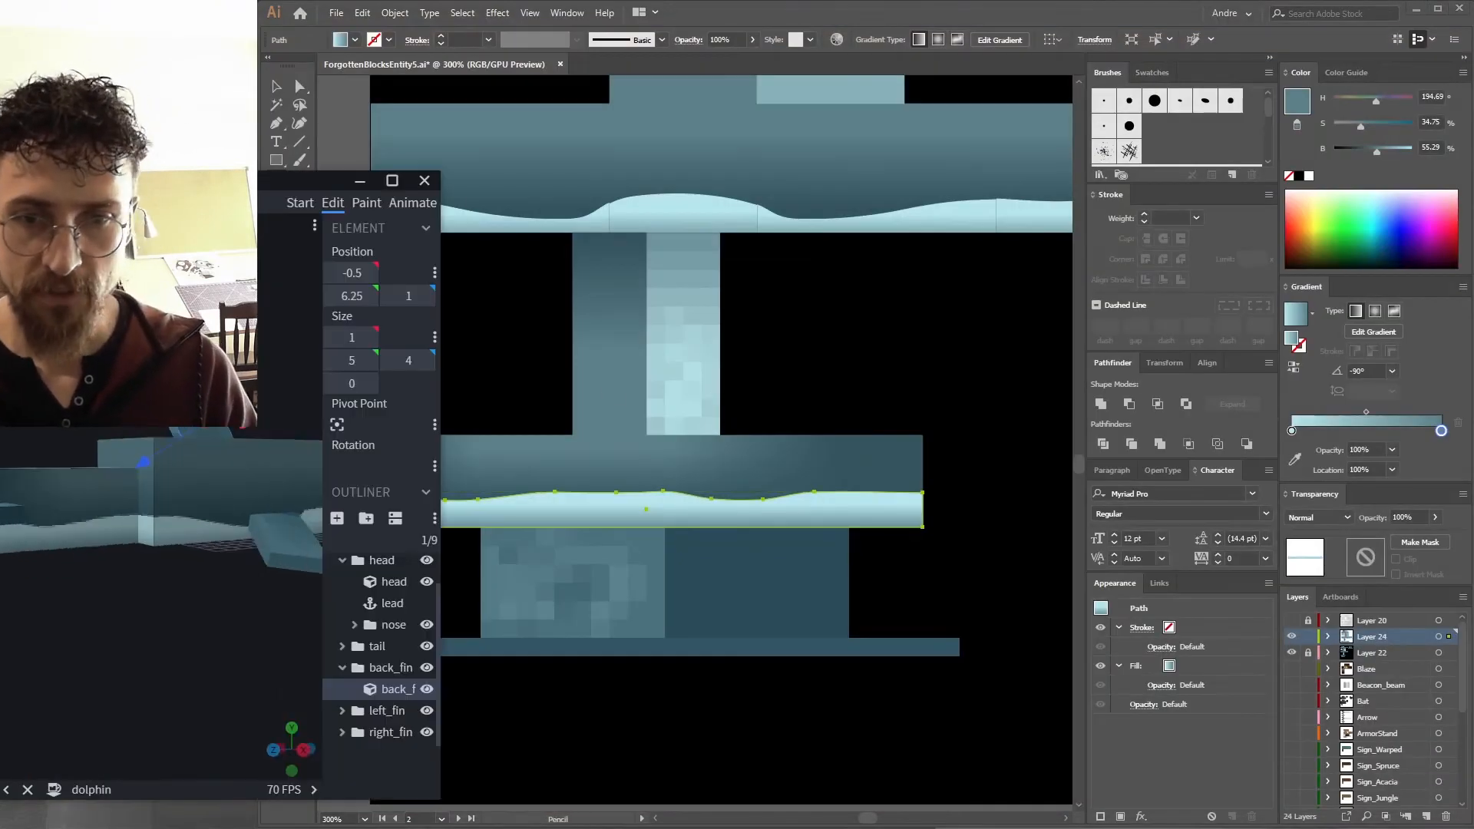
pyautogui.moveTo(107, 614); pyautogui.dragTo(201, 599)
pyautogui.moveTo(253, 354)
pyautogui.mouseDown()
pyautogui.moveTo(306, 353)
pyautogui.moveTo(204, 337)
pyautogui.moveTo(150, 311)
pyautogui.moveTo(162, 338)
pyautogui.moveTo(257, 339)
pyautogui.mouseUp()
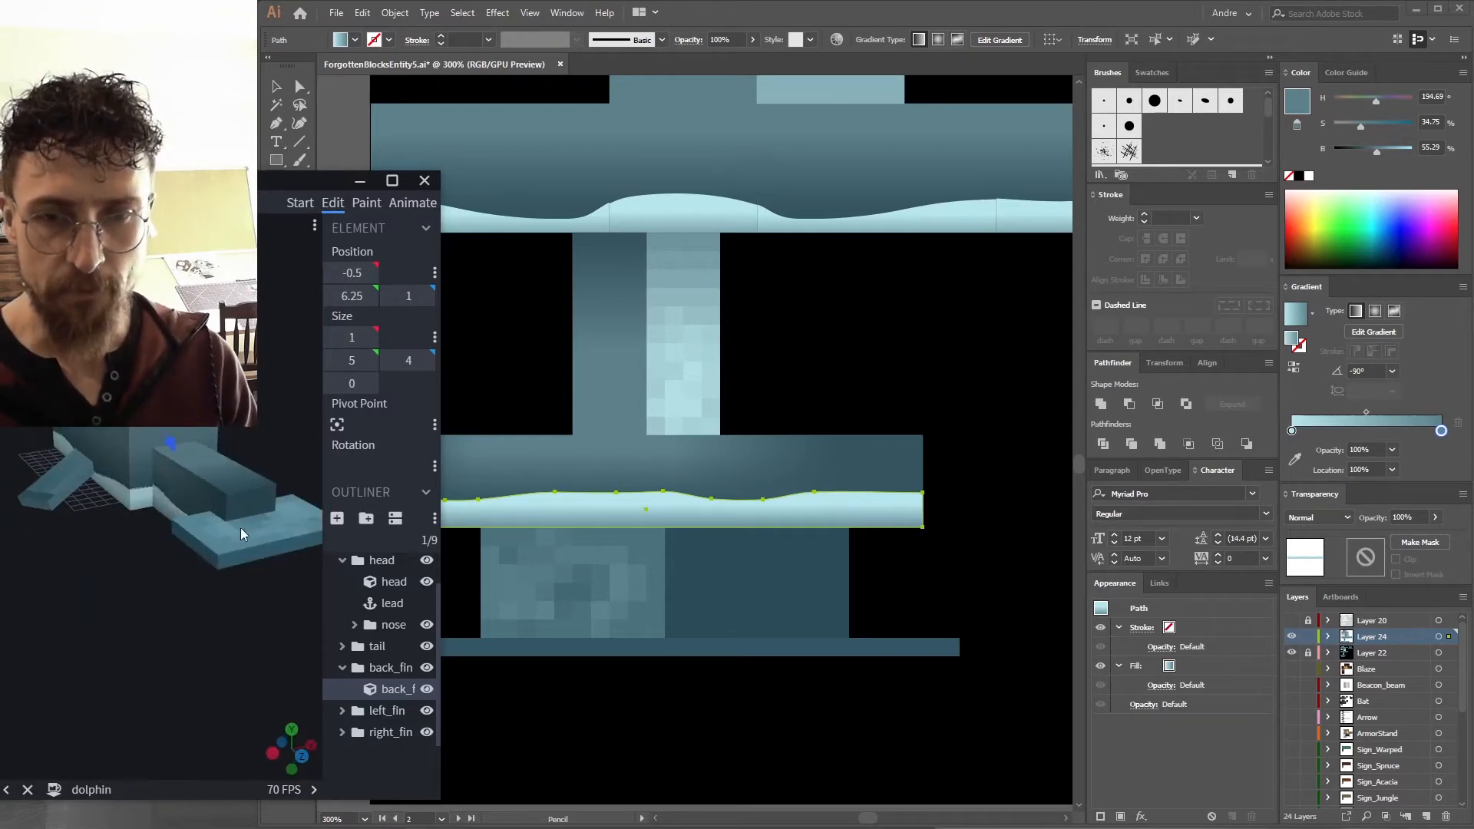
# Copy the flat head-column rectangle and paste it over the pixelated block at the bottom of the texture.
pyautogui.click(358, 136)
pyautogui.moveTo(527, 462); pyautogui.dragTo(547, 349)
pyautogui.moveTo(638, 322)
pyautogui.mouseDown()
pyautogui.moveTo(596, 349)
pyautogui.moveTo(523, 467)
pyautogui.moveTo(513, 668)
pyautogui.mouseUp()
pyautogui.press('v')
pyautogui.click(583, 295)
pyautogui.press('a')
pyautogui.click(609, 250)
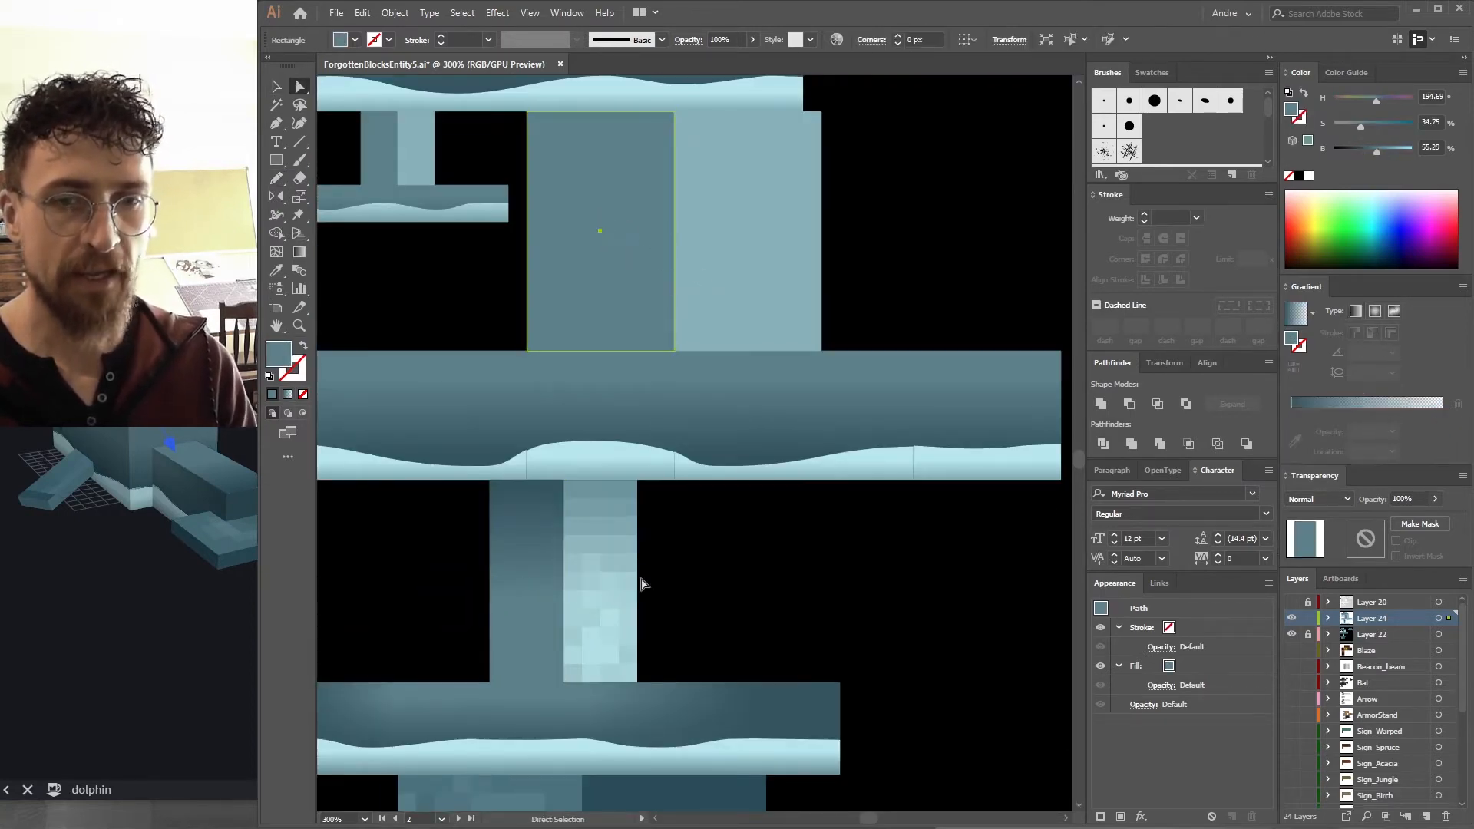
pyautogui.moveTo(641, 579); pyautogui.dragTo(749, 293)
pyautogui.press('v')
pyautogui.hotkey('ctrl', 'v')
pyautogui.moveTo(680, 401); pyautogui.dragTo(564, 565)
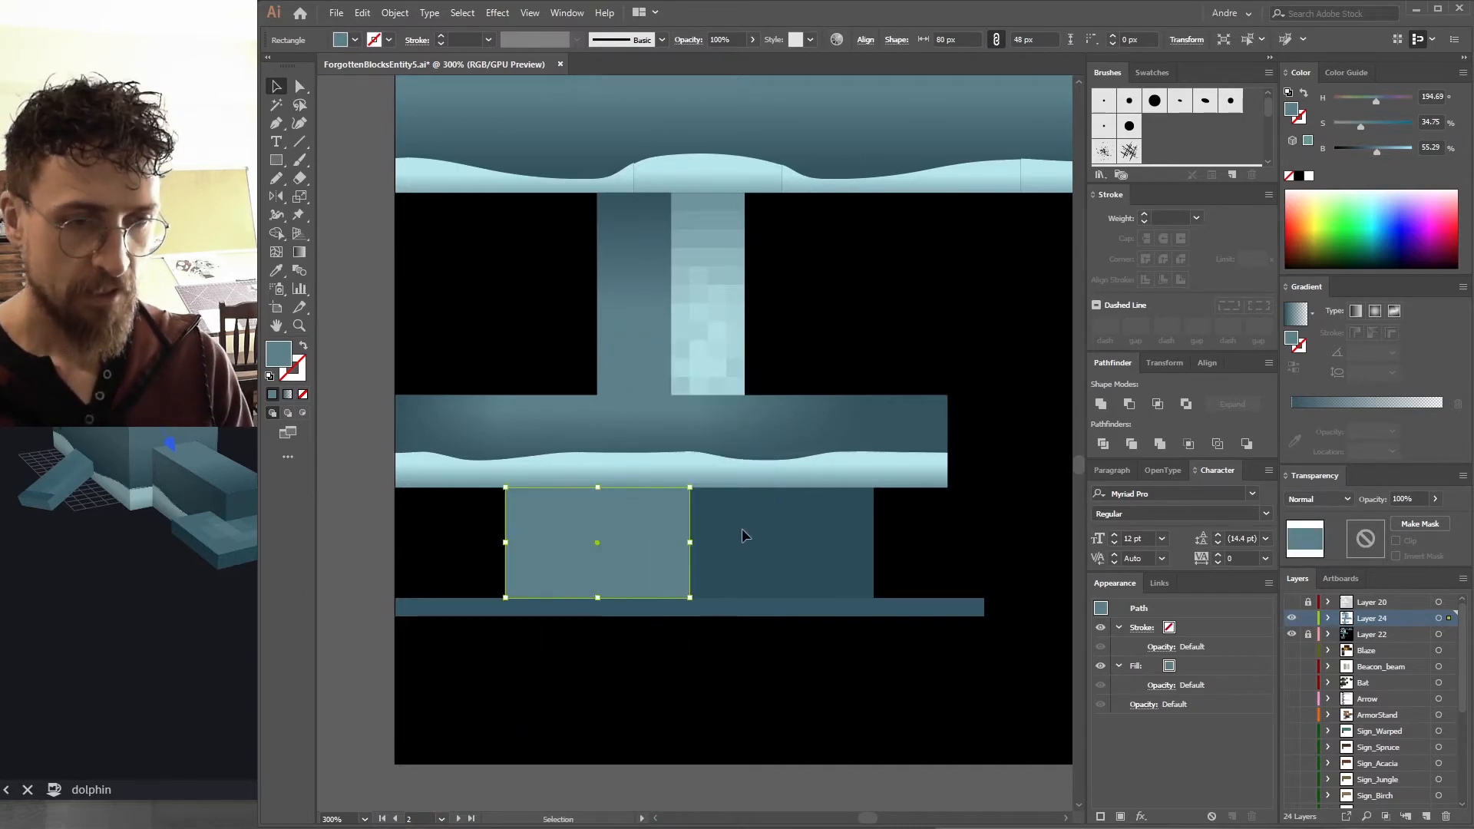
# Sample the neighbouring dark block's colour with the Eyedropper and paint an arched brush stroke across the pasted block.
pyautogui.click(370, 492)
pyautogui.press('i')
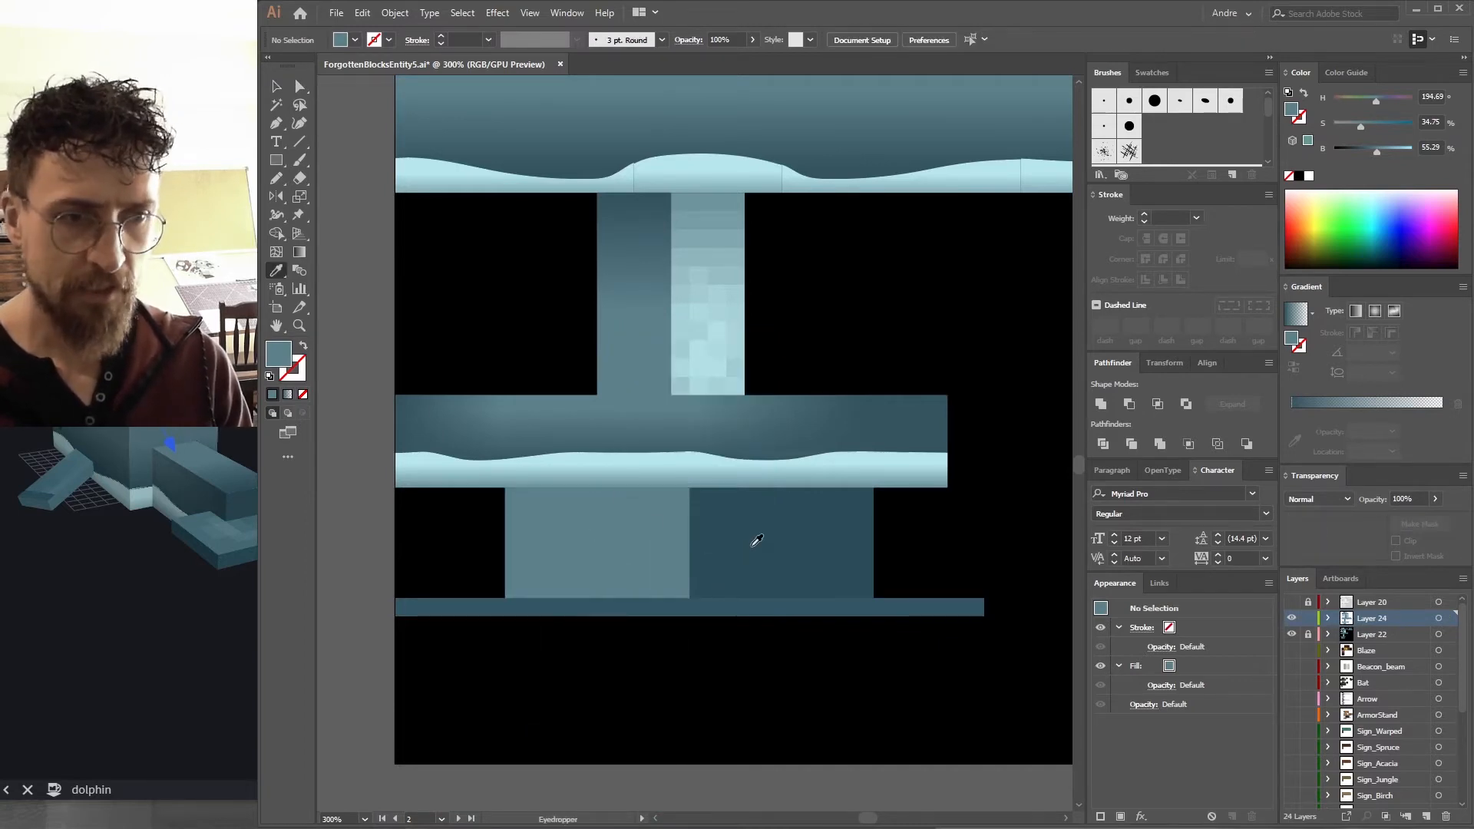
pyautogui.click(751, 545)
pyautogui.moveTo(471, 546); pyautogui.dragTo(496, 501)
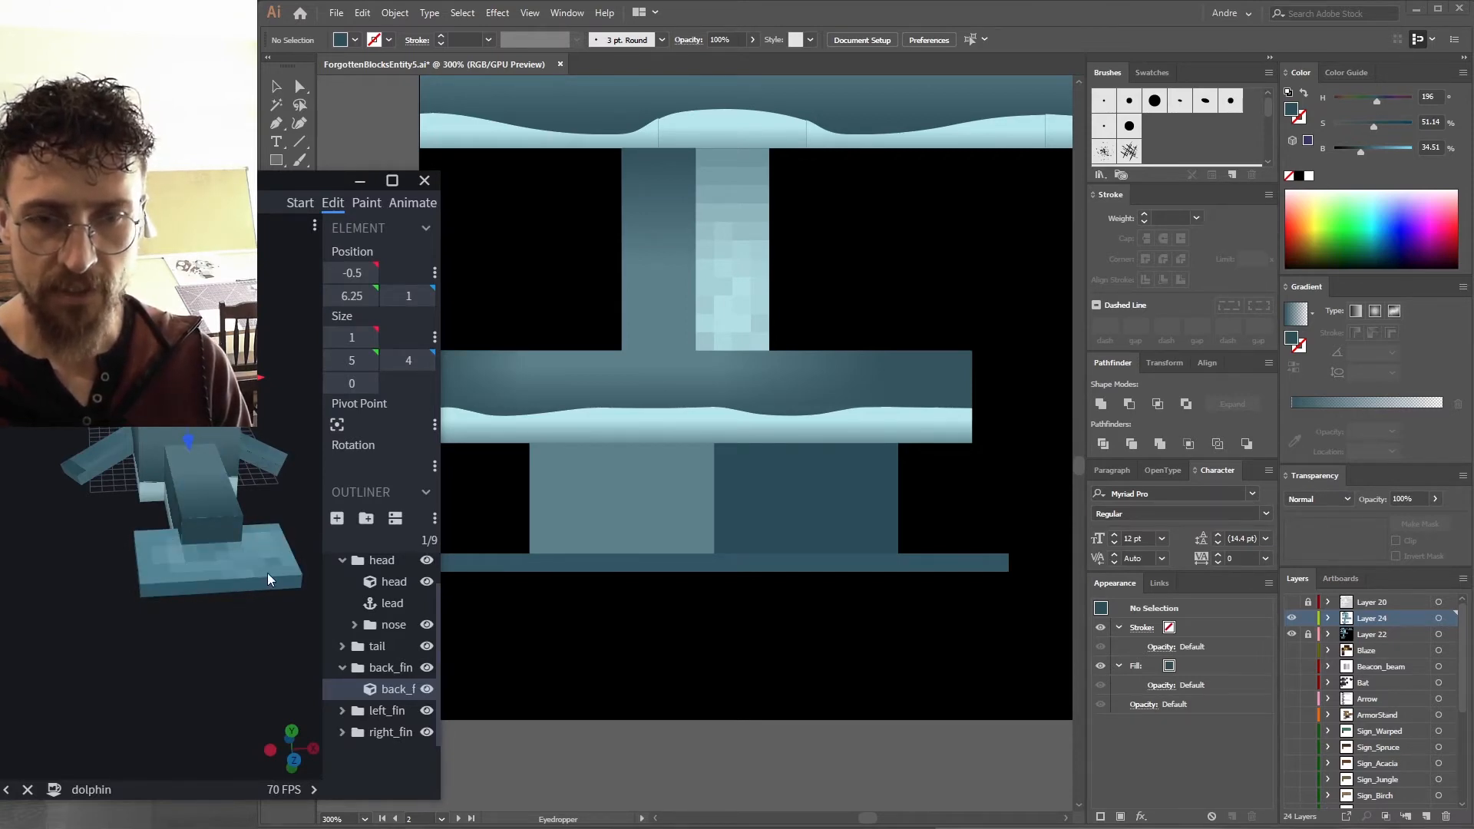
pyautogui.click(520, 492)
pyautogui.press('i')
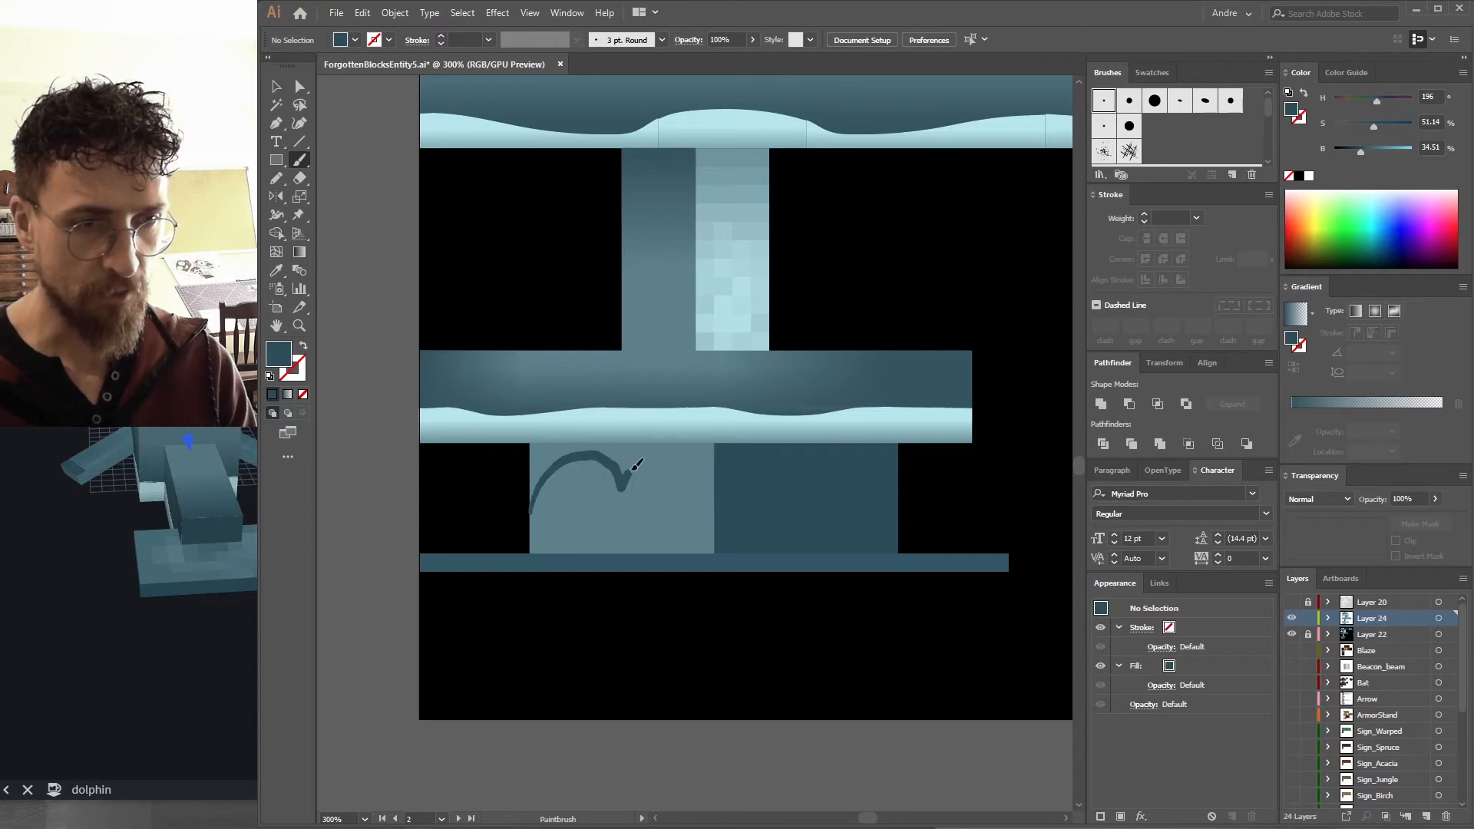
pyautogui.moveTo(716, 473); pyautogui.dragTo(722, 490)
# Export the texture as a PNG again, replacing the file, and check the stroke on the Blockbench fin.
pyautogui.hotkey('ctrl', 'alt', 'shift', 's')
pyautogui.press('Return')
pyautogui.press('Return')
pyautogui.press('Return')
pyautogui.click(173, 670)
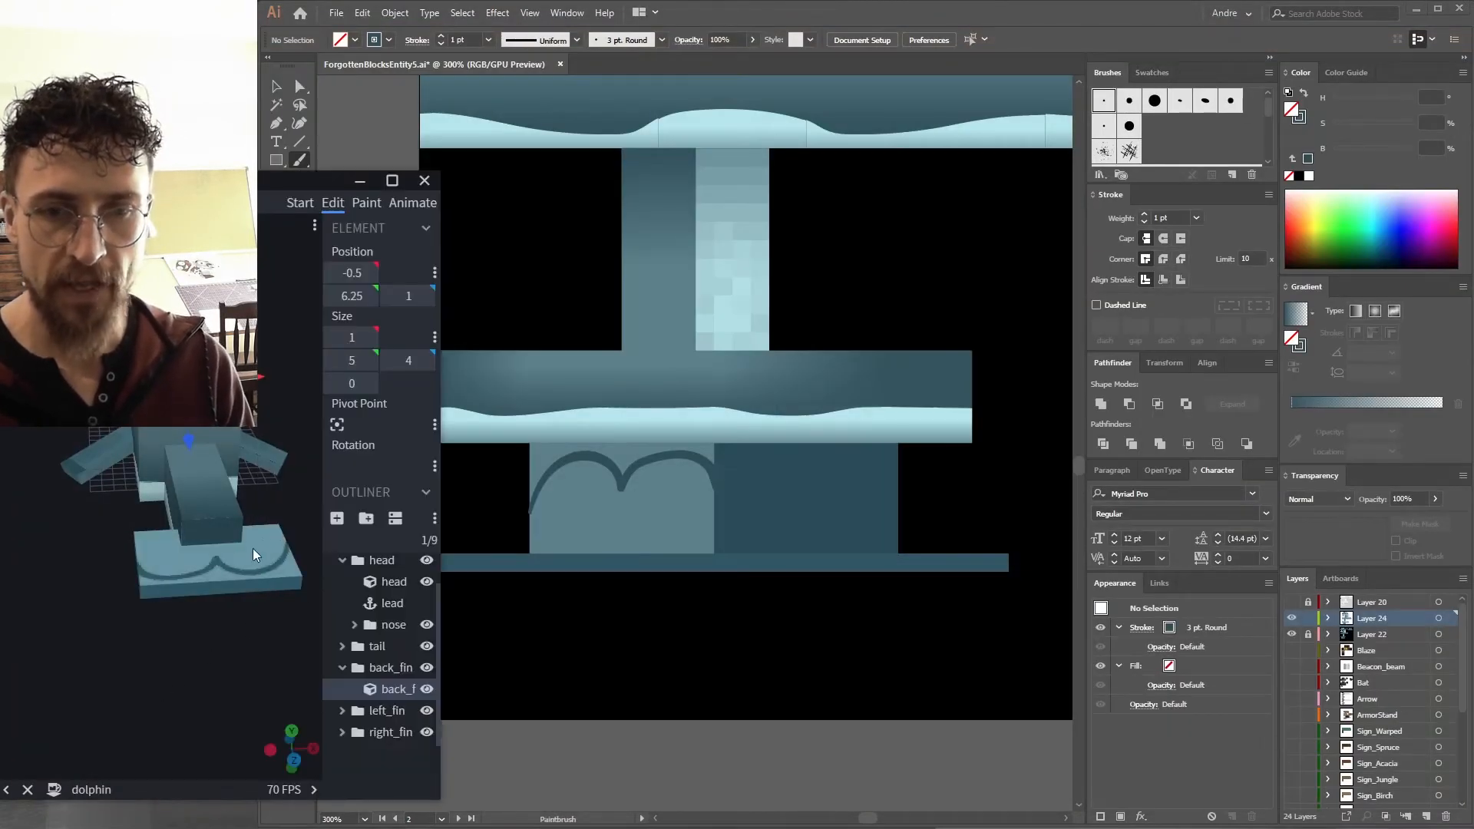
# Delete part of the brush stroke and extend it with the Paintbrush into a closed loop around the lighter block.
pyautogui.click(617, 481)
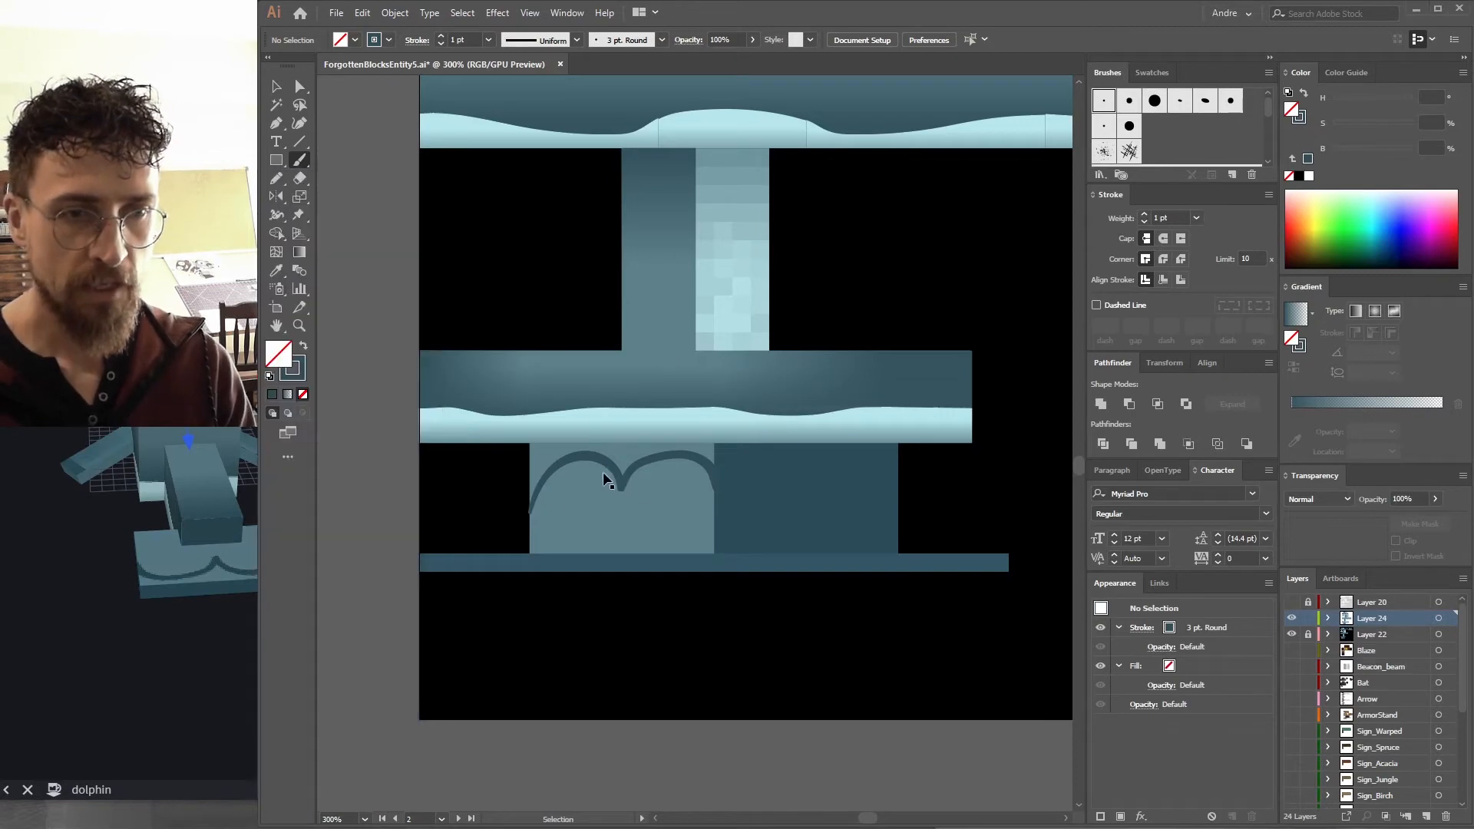
pyautogui.keyDown('ctrl'); pyautogui.click(620, 478); pyautogui.keyUp('ctrl')
pyautogui.press('Delete')
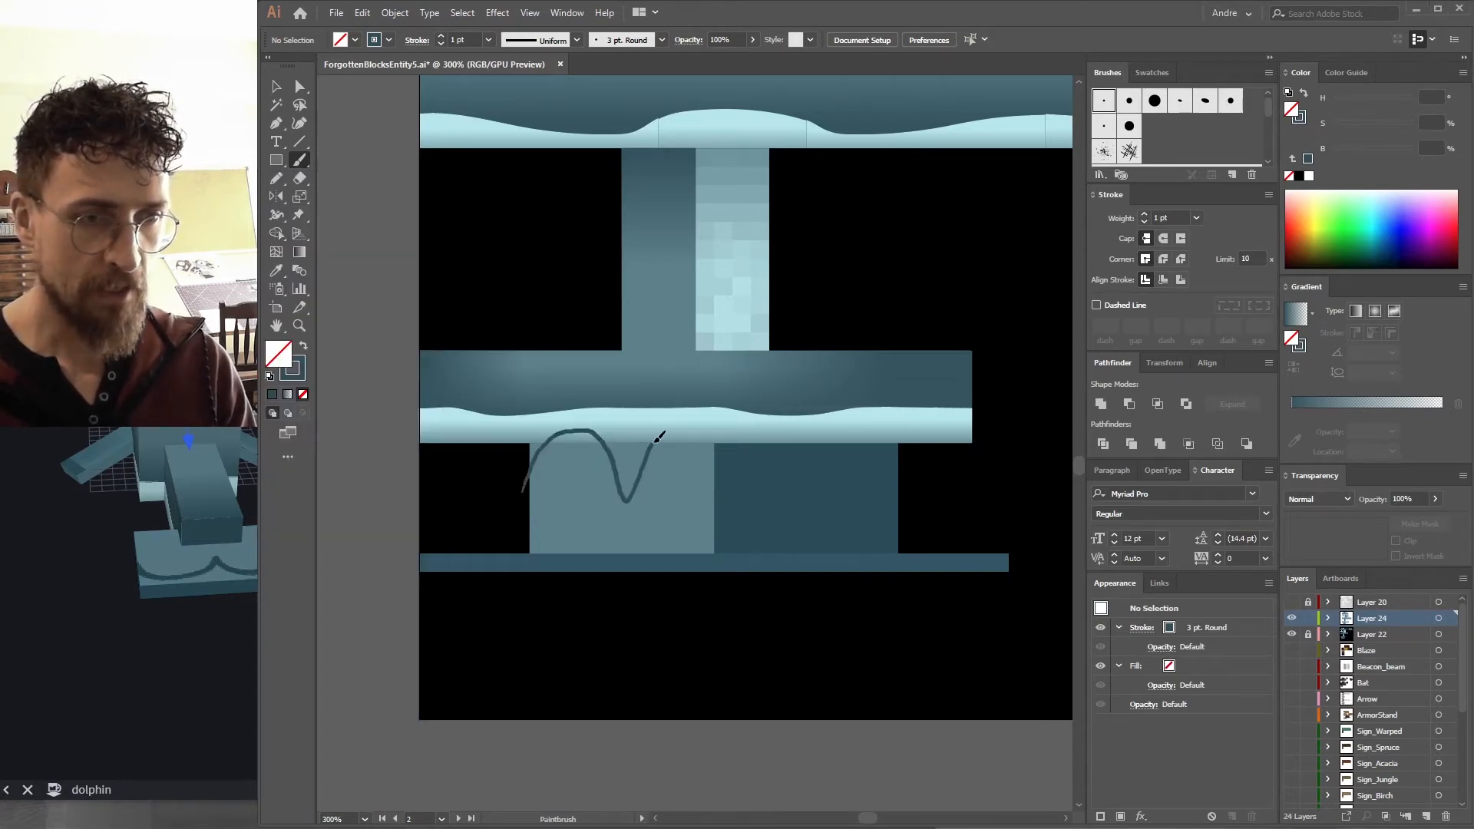
pyautogui.moveTo(714, 453); pyautogui.dragTo(480, 442)
pyautogui.press('v')
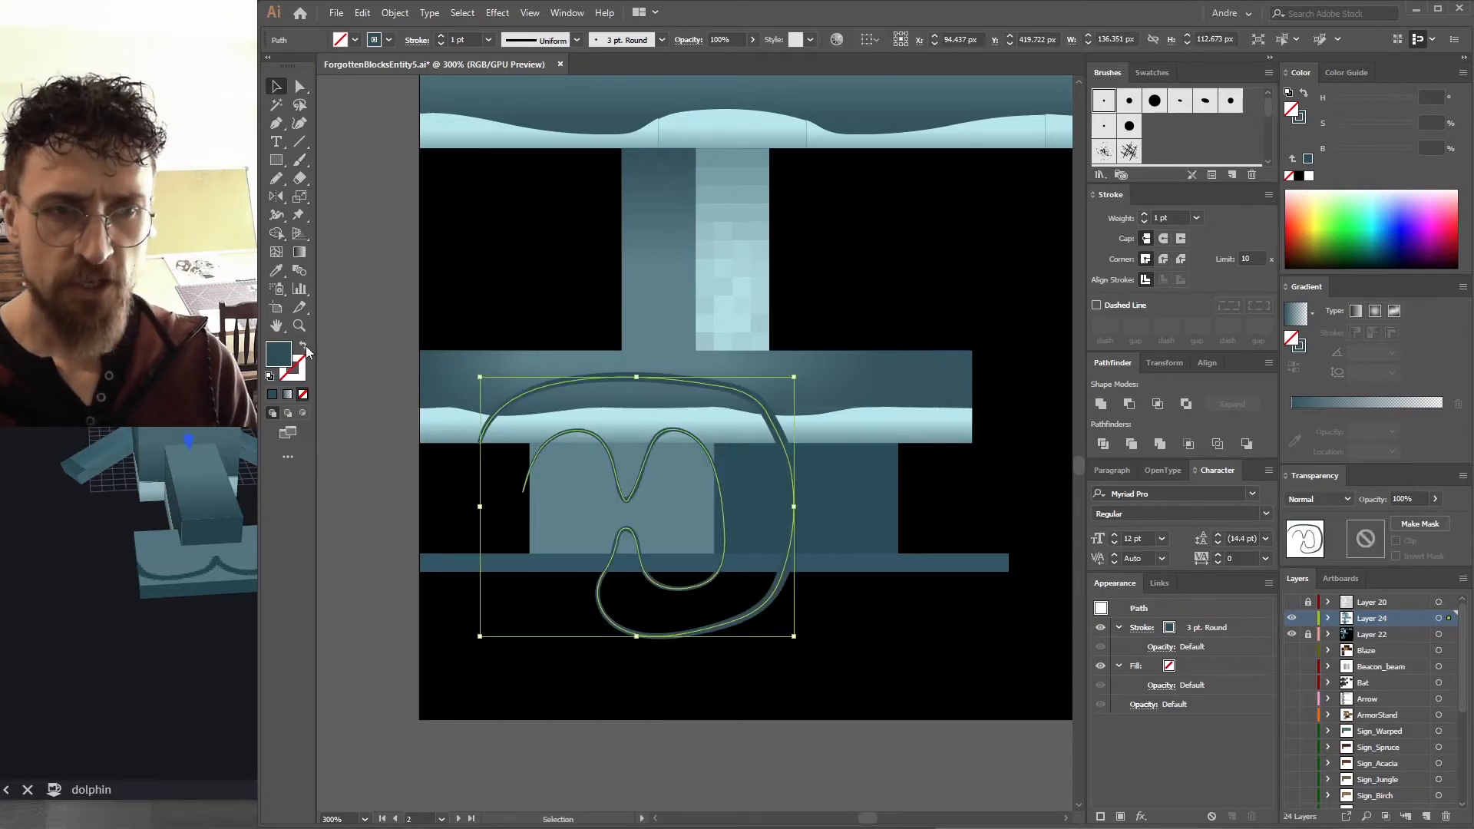
# Swap the loop's stroke to a fill and apply a Gaussian Blur to it.
pyautogui.click(304, 347)
pyautogui.click(492, 16)
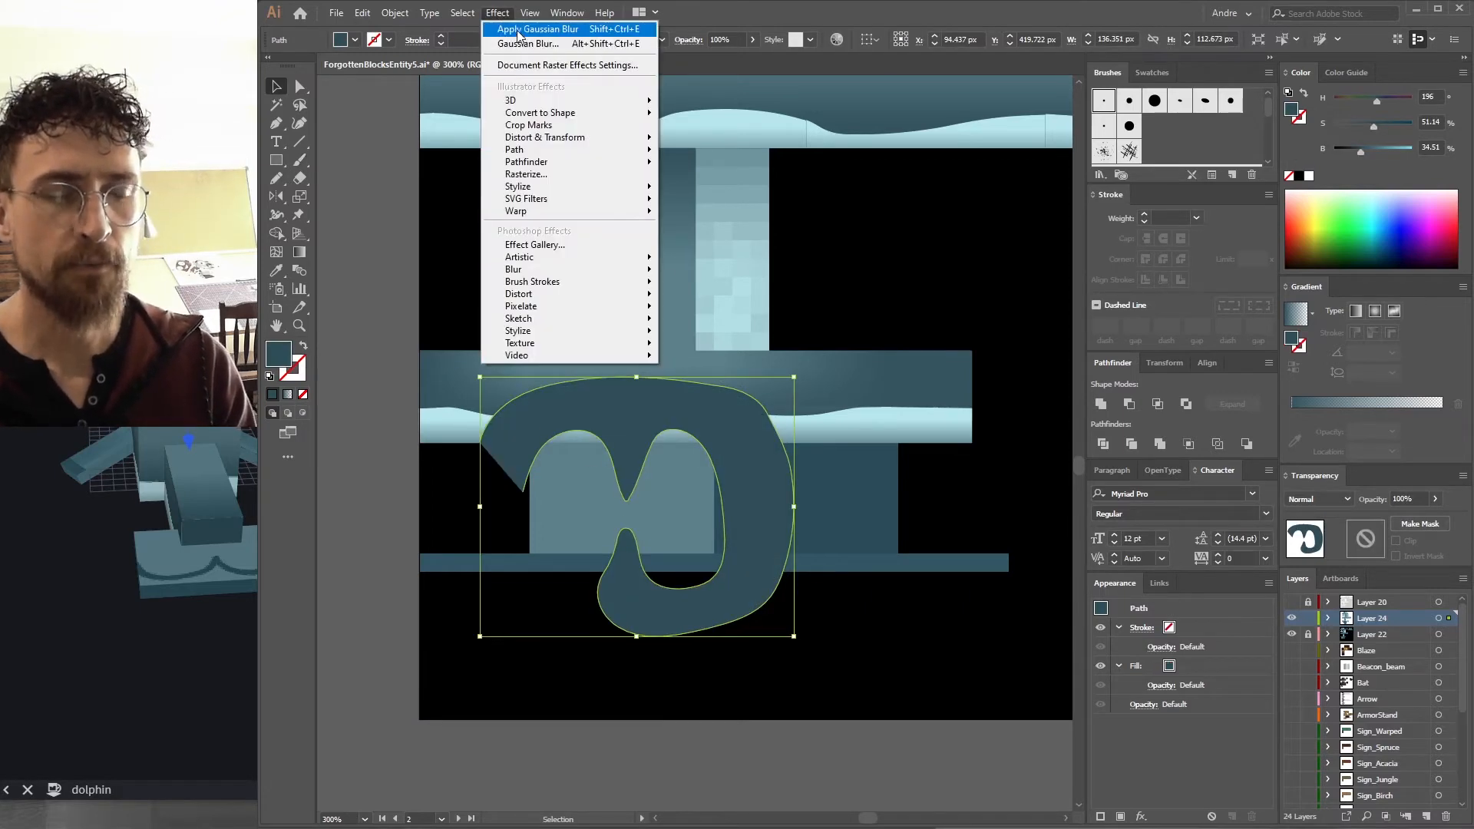
pyautogui.click(538, 24)
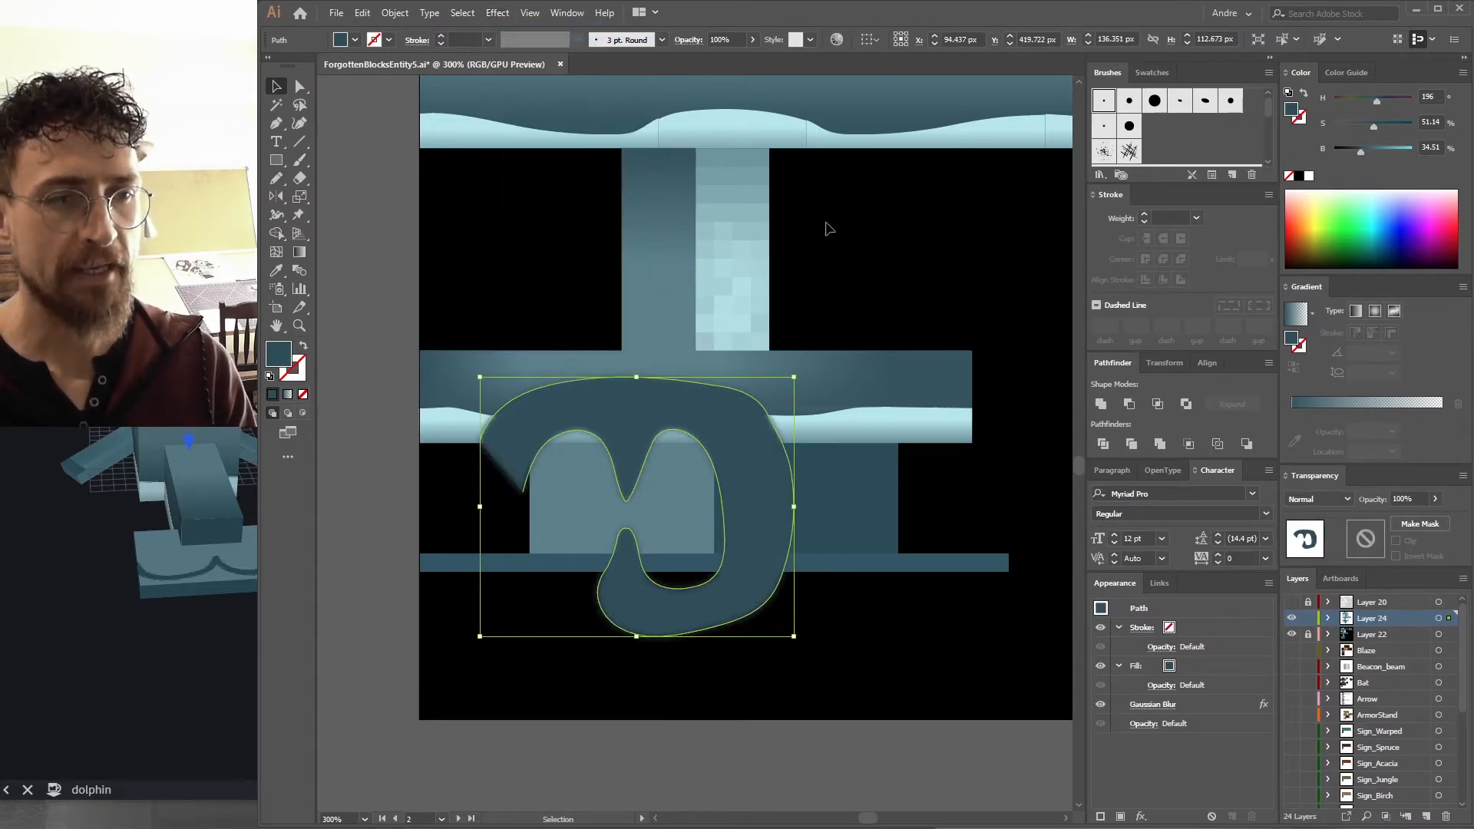
pyautogui.click(1173, 704)
pyautogui.doubleClick(879, 395)
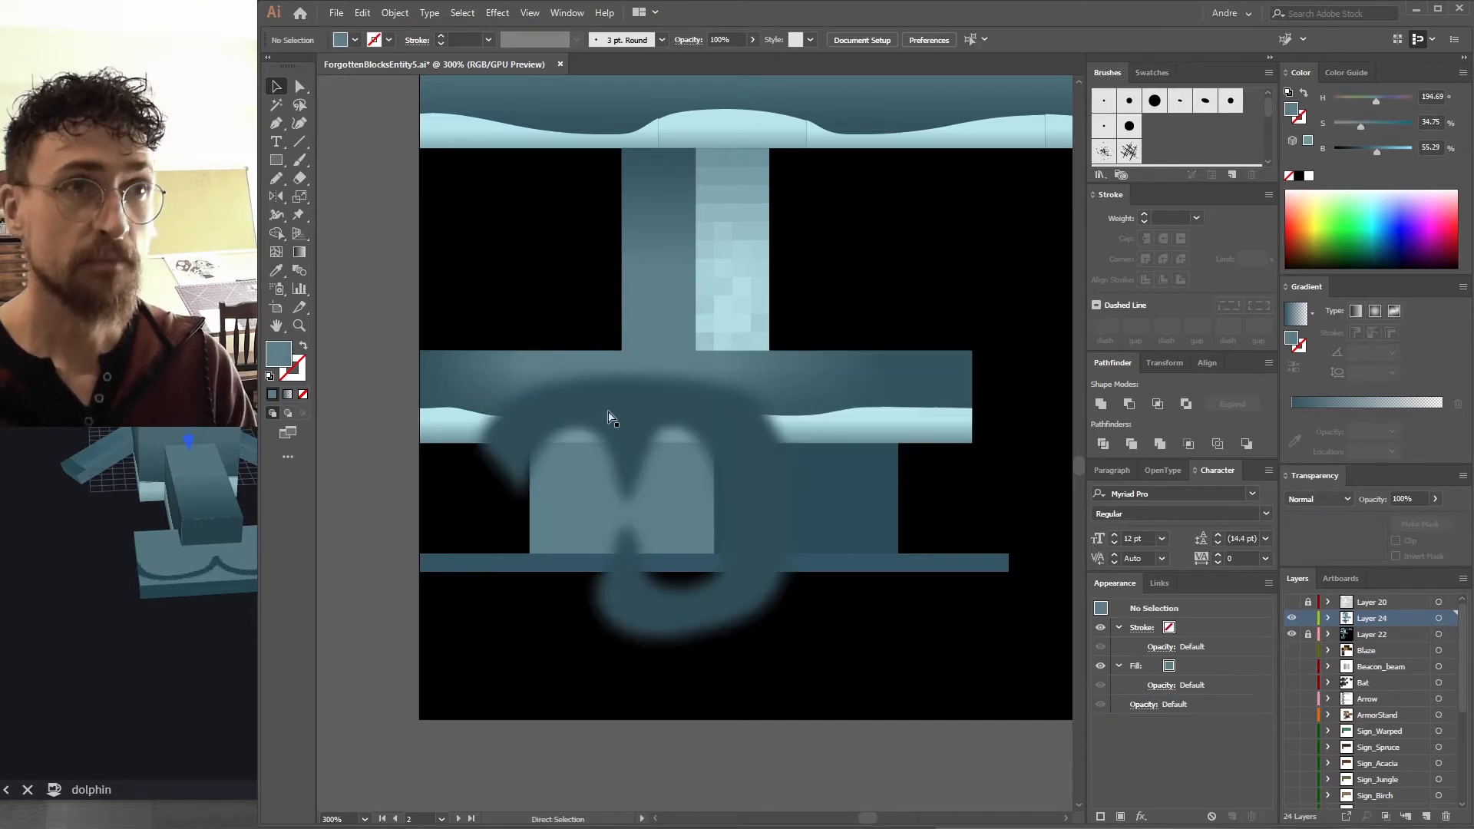
# Paste the block rectangle in front and make a clipping mask so the blurred shadow stays inside the block.
pyautogui.hotkey('ctrl', 'f')
pyautogui.keyDown('shift'); pyautogui.click(630, 423); pyautogui.keyUp('shift')
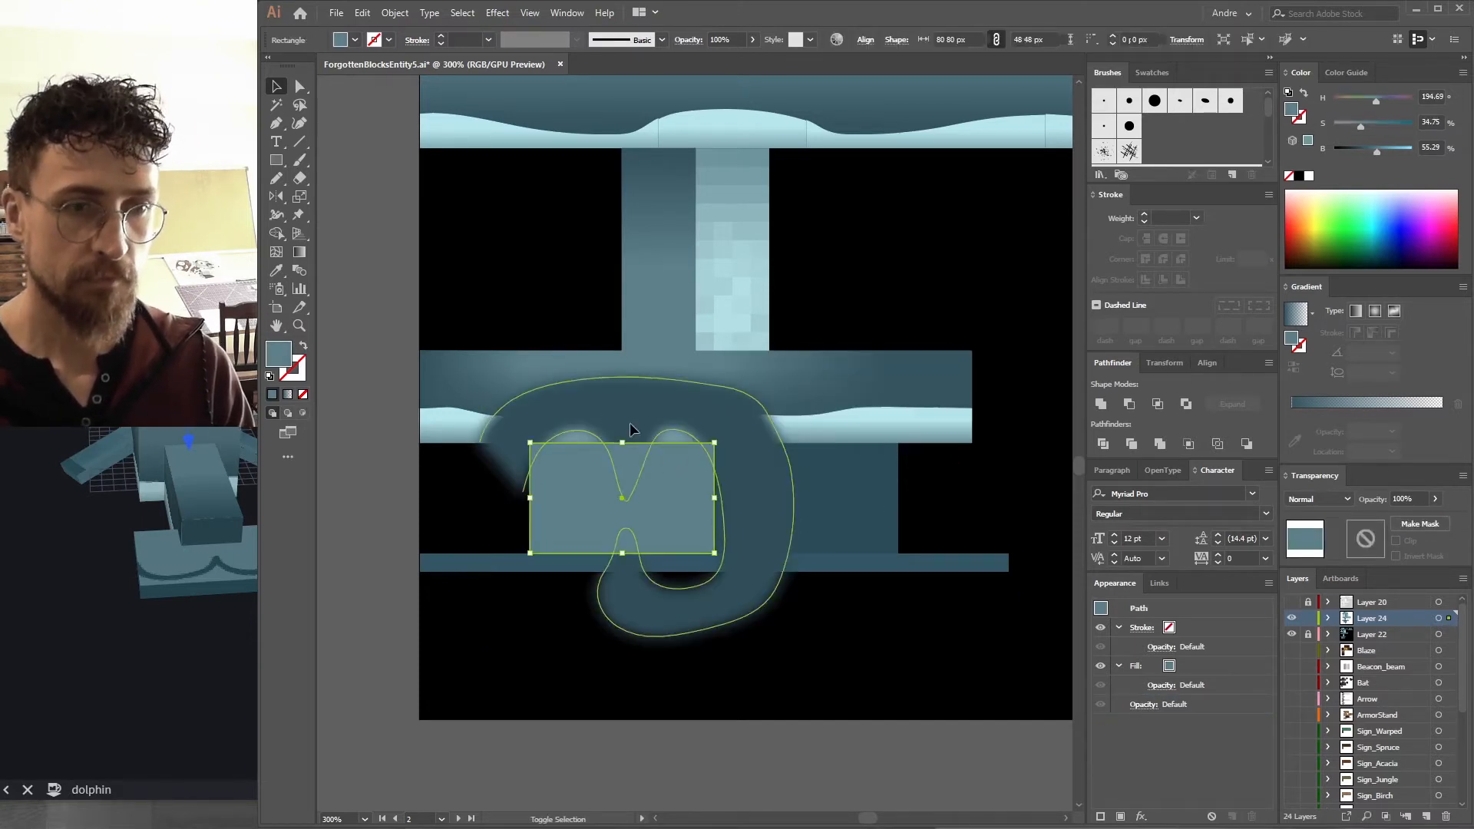
pyautogui.hotkey('ctrl', '7')
pyautogui.hotkey('ctrl', 'shift', 'a')
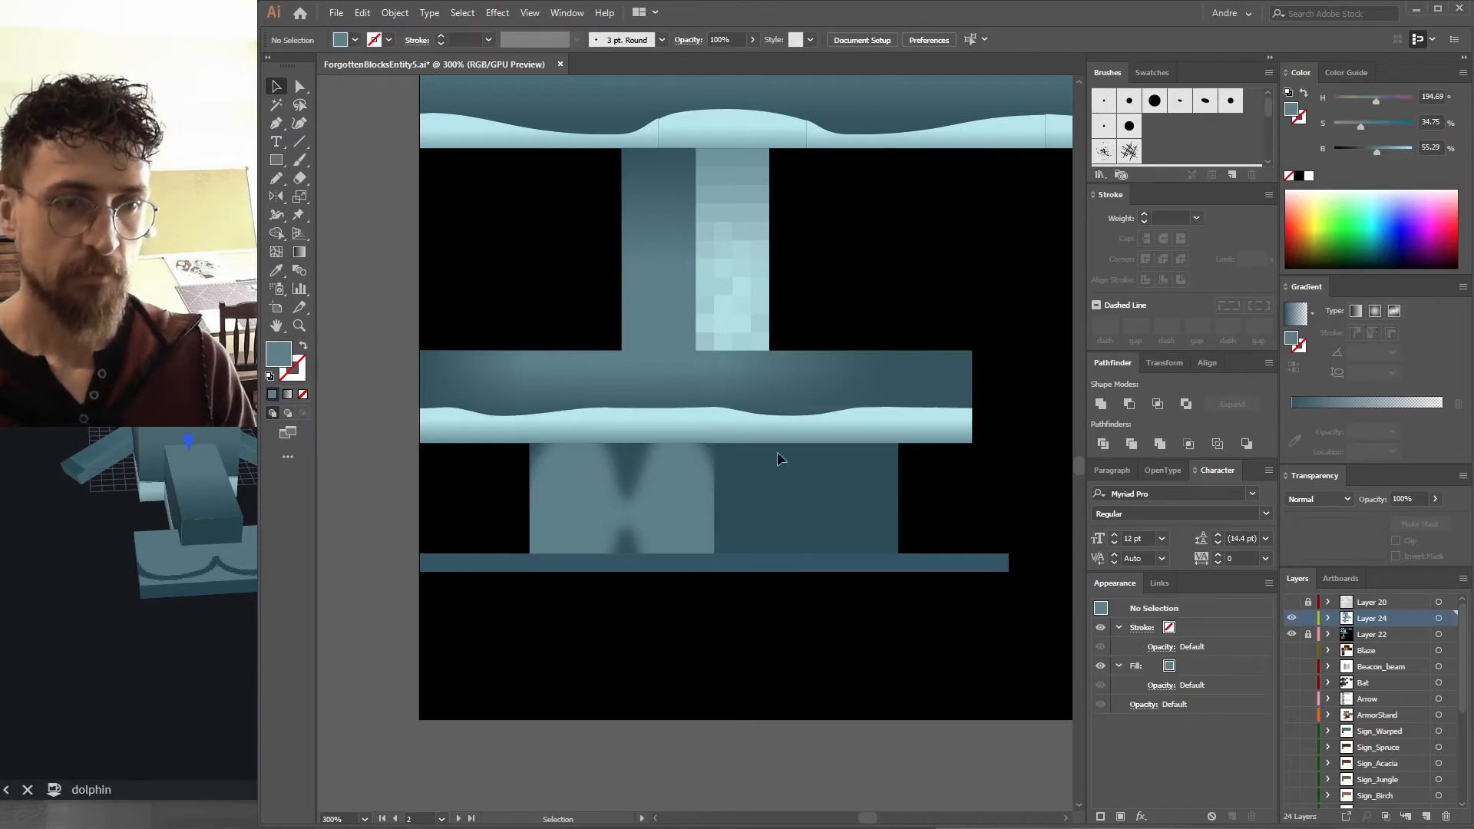
# Sample a gradient into the clipped block's rectangle with the Eyedropper and switch it to a radial gradient.
pyautogui.click(674, 513)
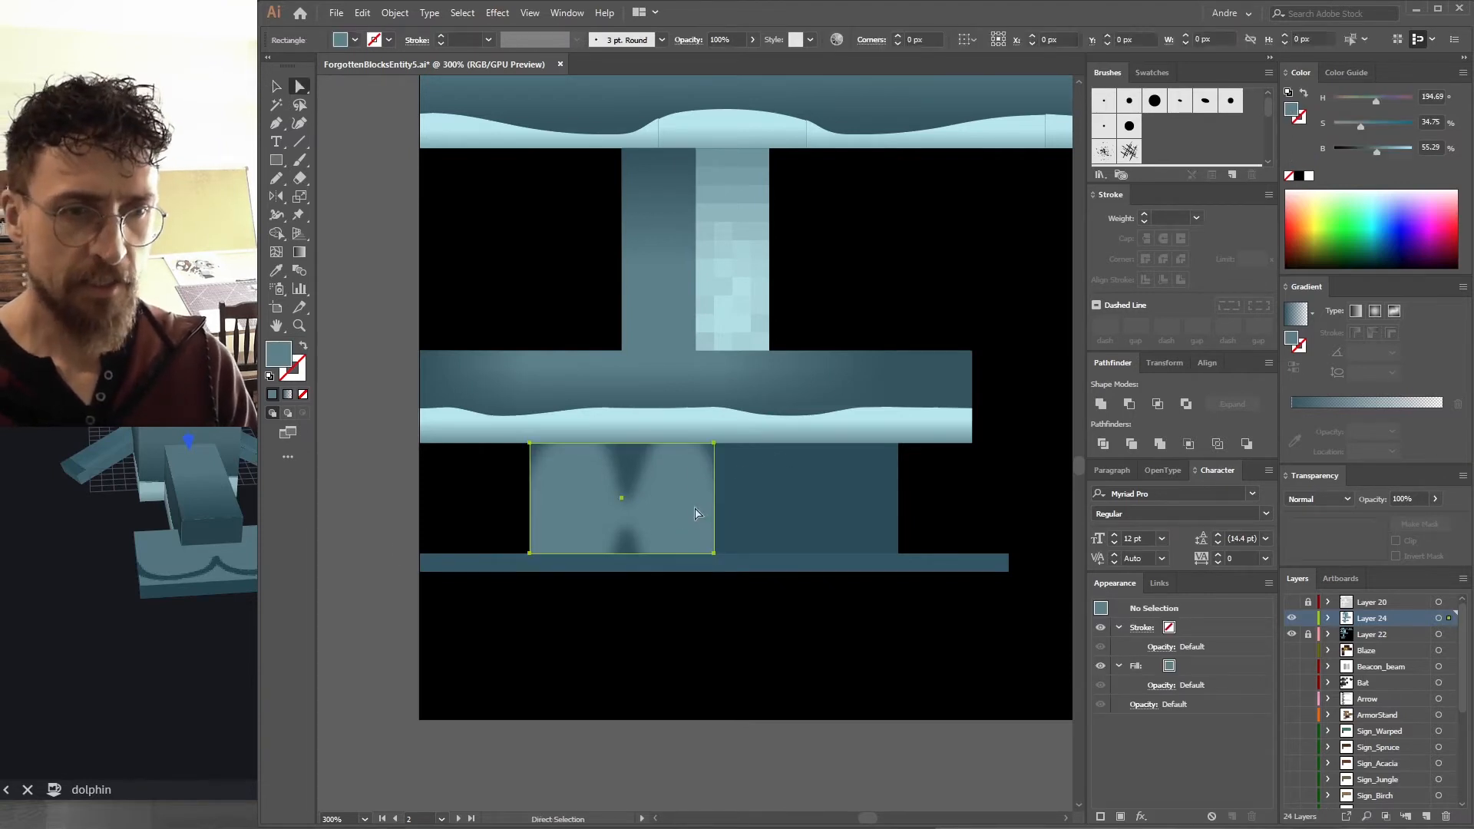
pyautogui.press('i')
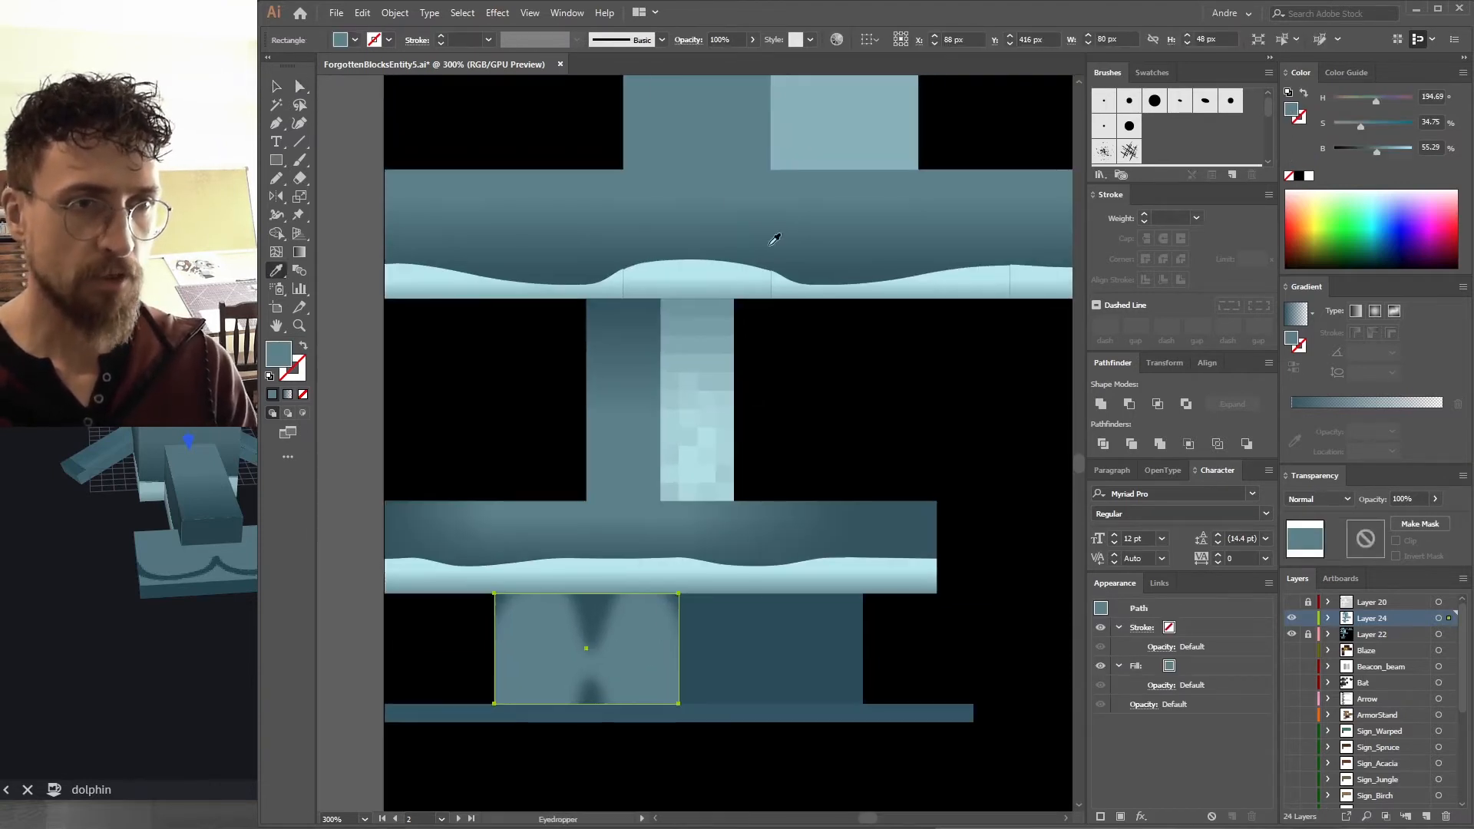
pyautogui.click(777, 497)
pyautogui.click(1372, 310)
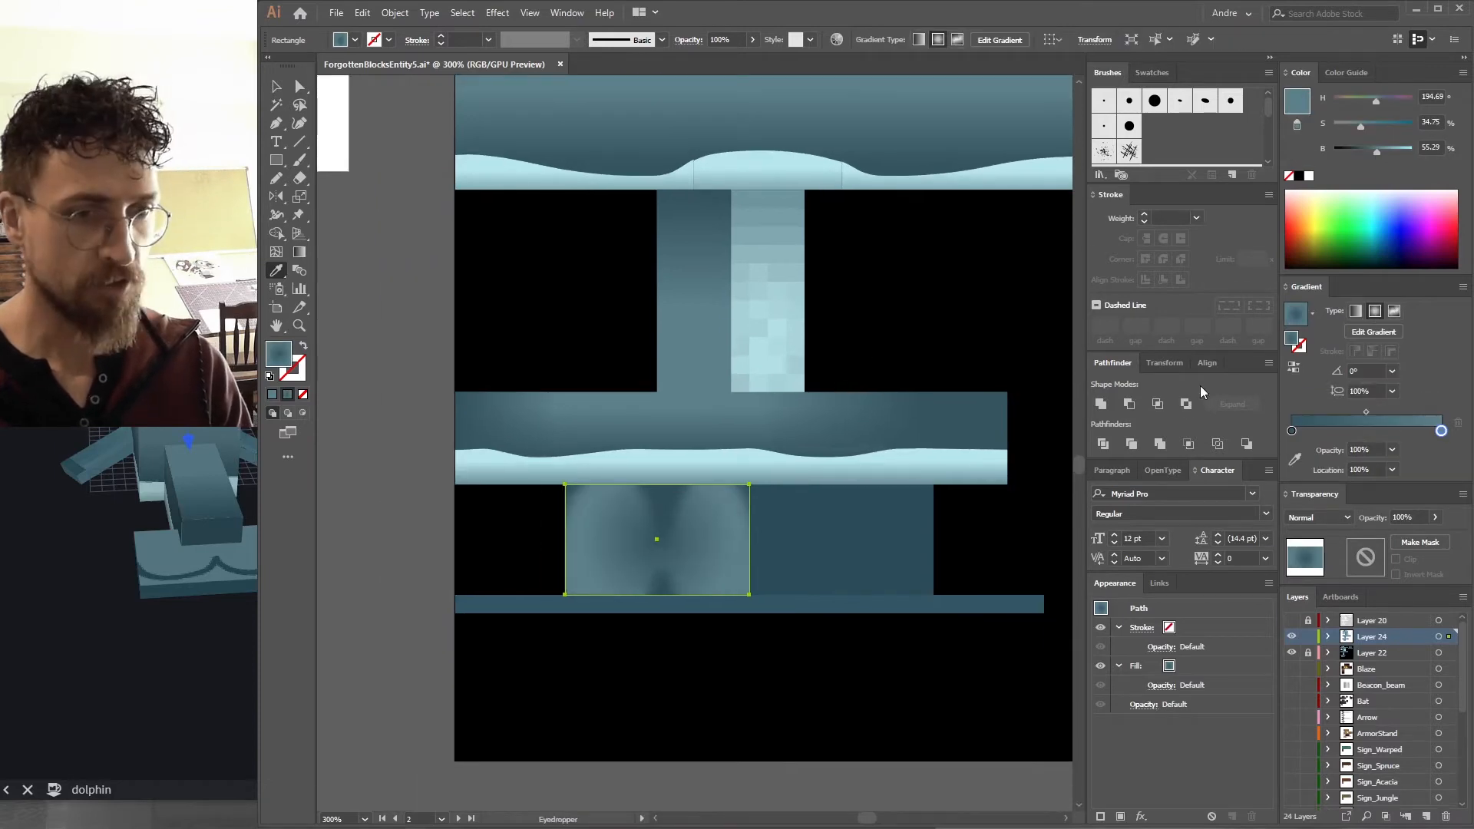
pyautogui.press('g')
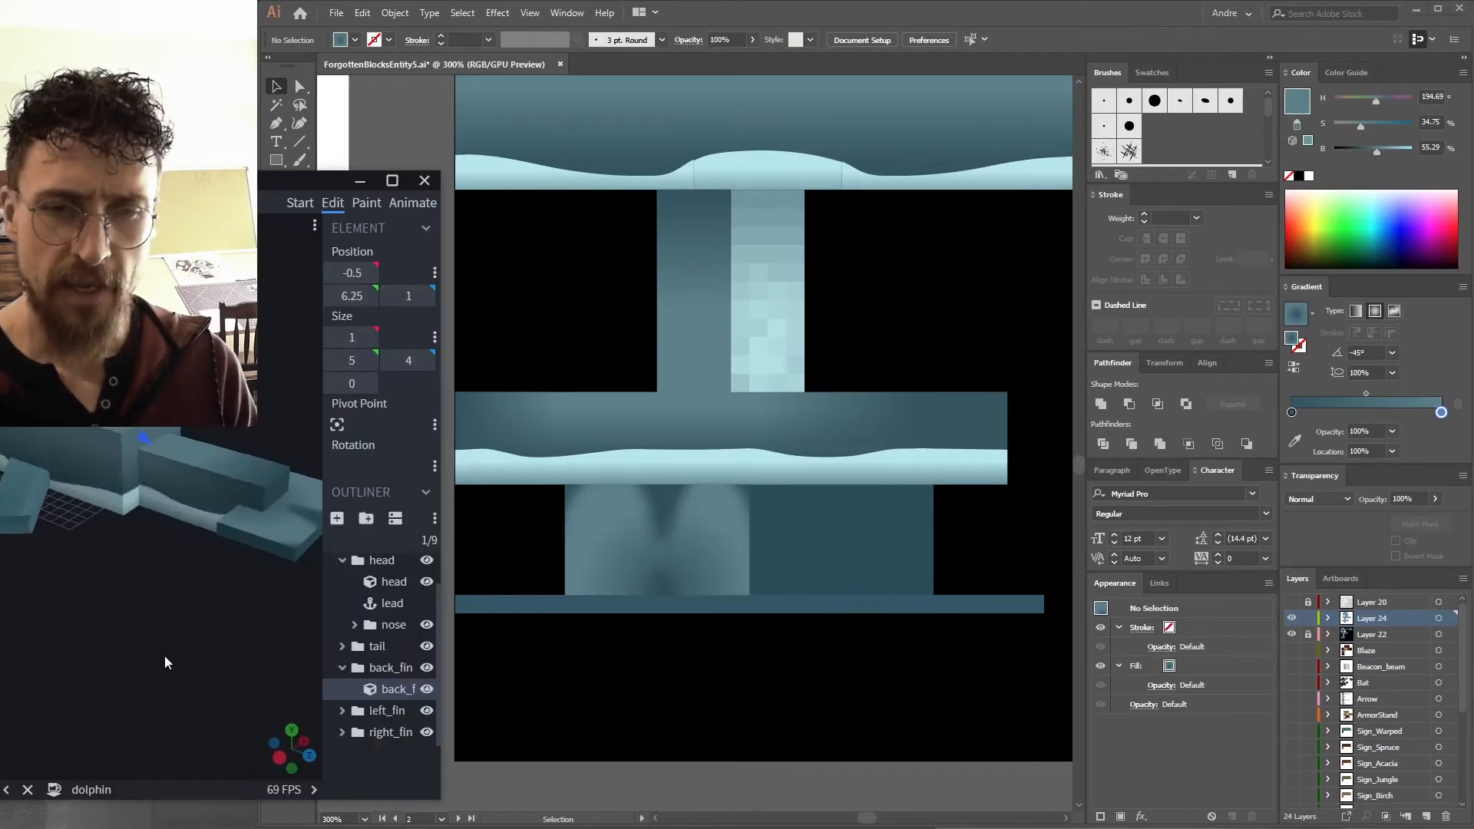
pyautogui.moveTo(165, 656)
pyautogui.mouseDown()
pyautogui.moveTo(75, 651)
pyautogui.moveTo(155, 638)
pyautogui.moveTo(183, 583)
pyautogui.mouseUp()
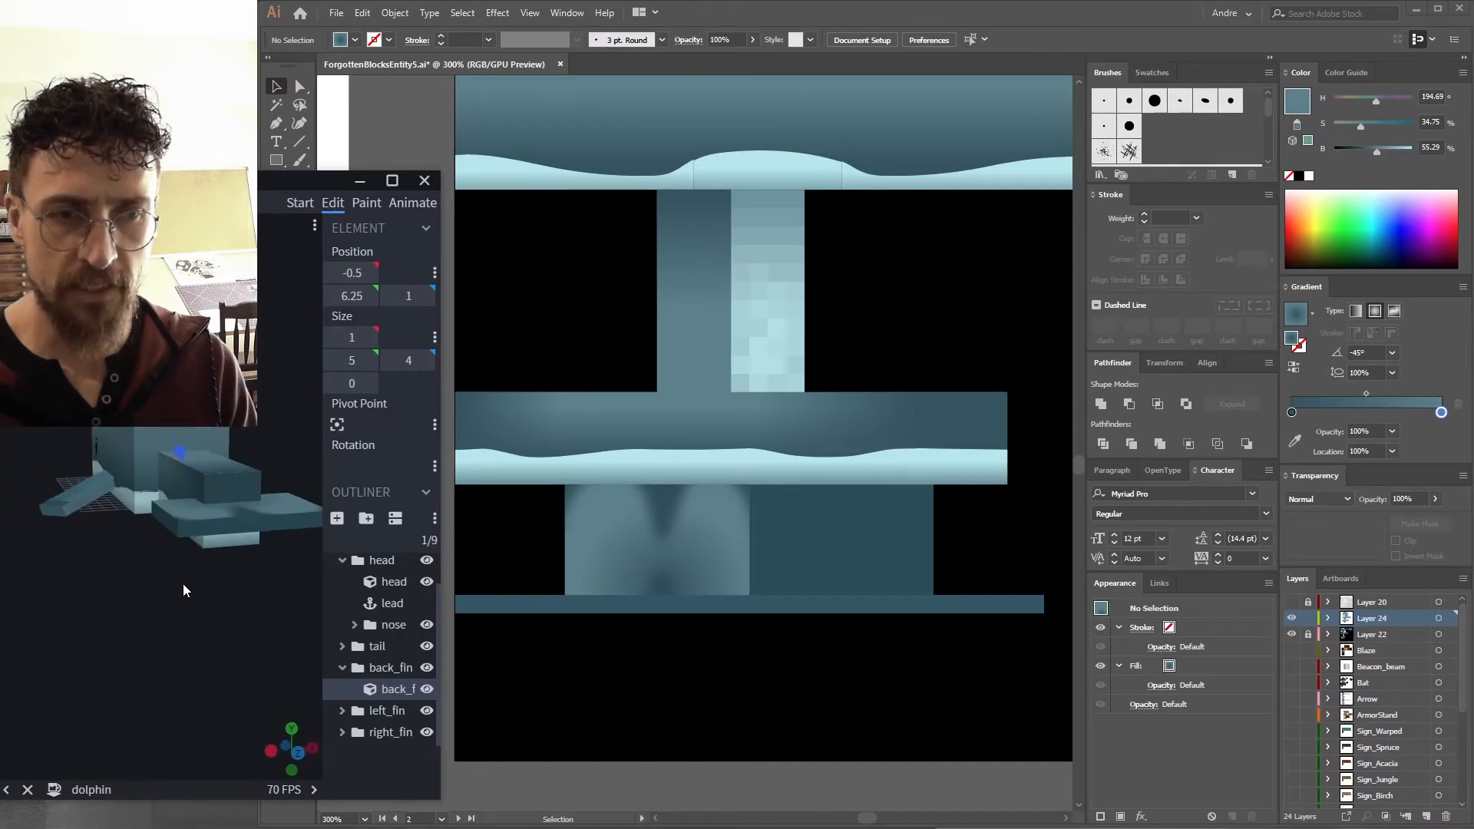
# Duplicate the shaded block onto the darker block beside it.
pyautogui.click(688, 668)
pyautogui.moveTo(605, 573); pyautogui.dragTo(819, 540)
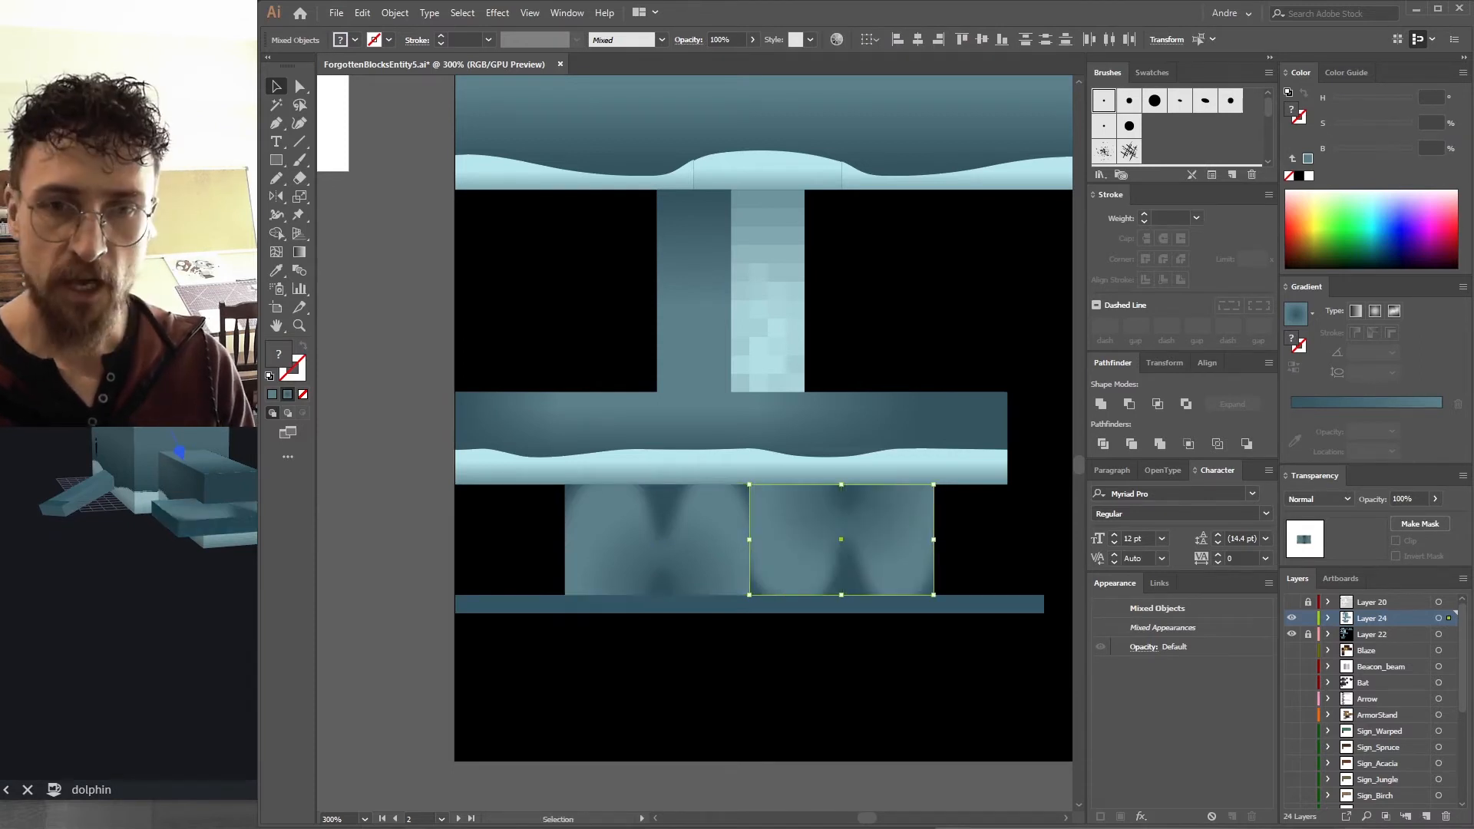
pyautogui.moveTo(192, 485)
pyautogui.mouseDown()
pyautogui.moveTo(192, 407)
pyautogui.moveTo(154, 415)
pyautogui.moveTo(165, 484)
pyautogui.mouseUp()
pyautogui.click(740, 717)
pyautogui.moveTo(681, 543); pyautogui.dragTo(638, 546)
pyautogui.press('a')
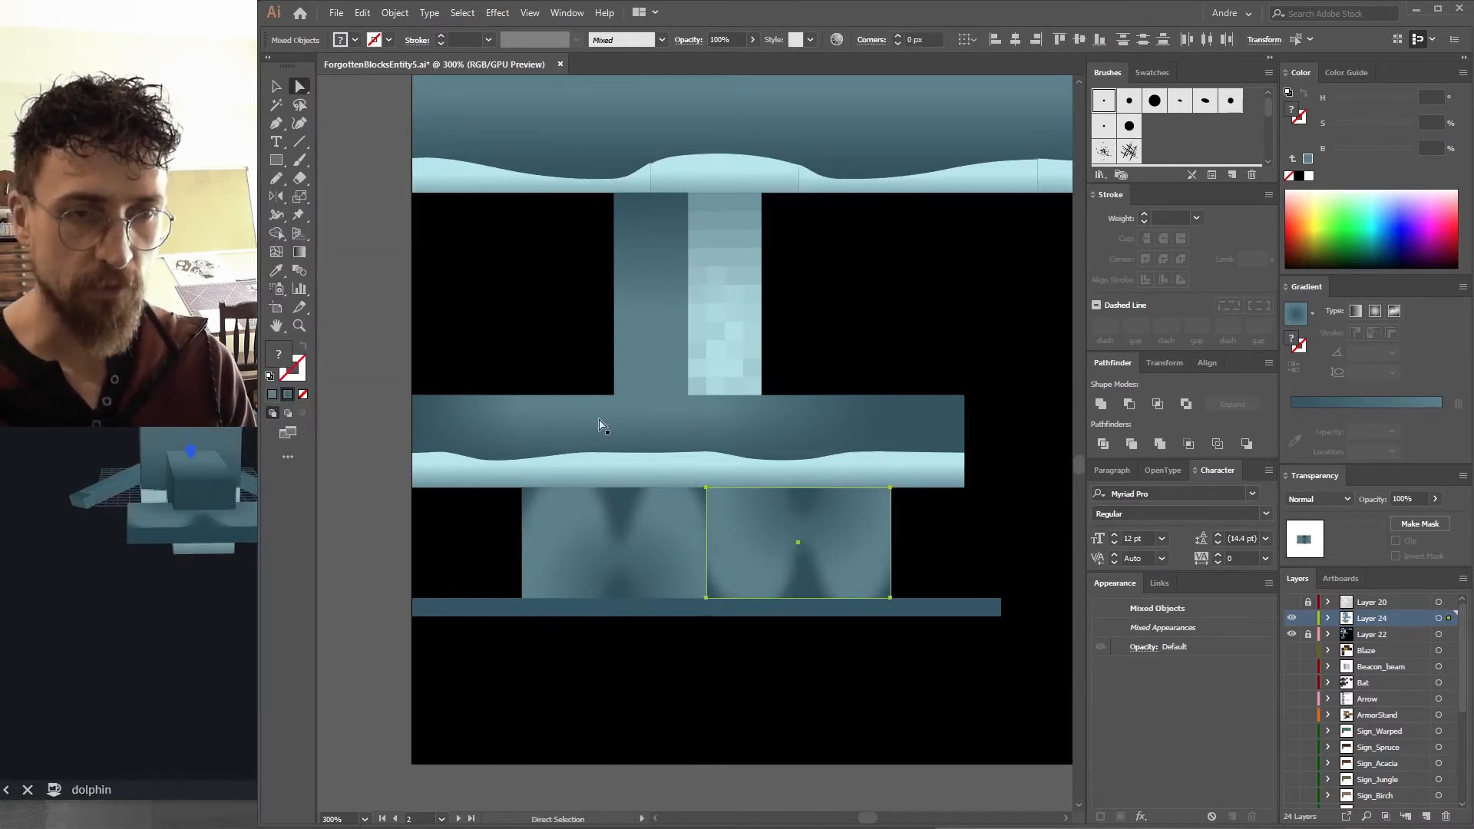
# Export the texture as a PNG again and orbit the Blockbench model to check the fin shading.
pyautogui.moveTo(559, 116); pyautogui.dragTo(560, 658)
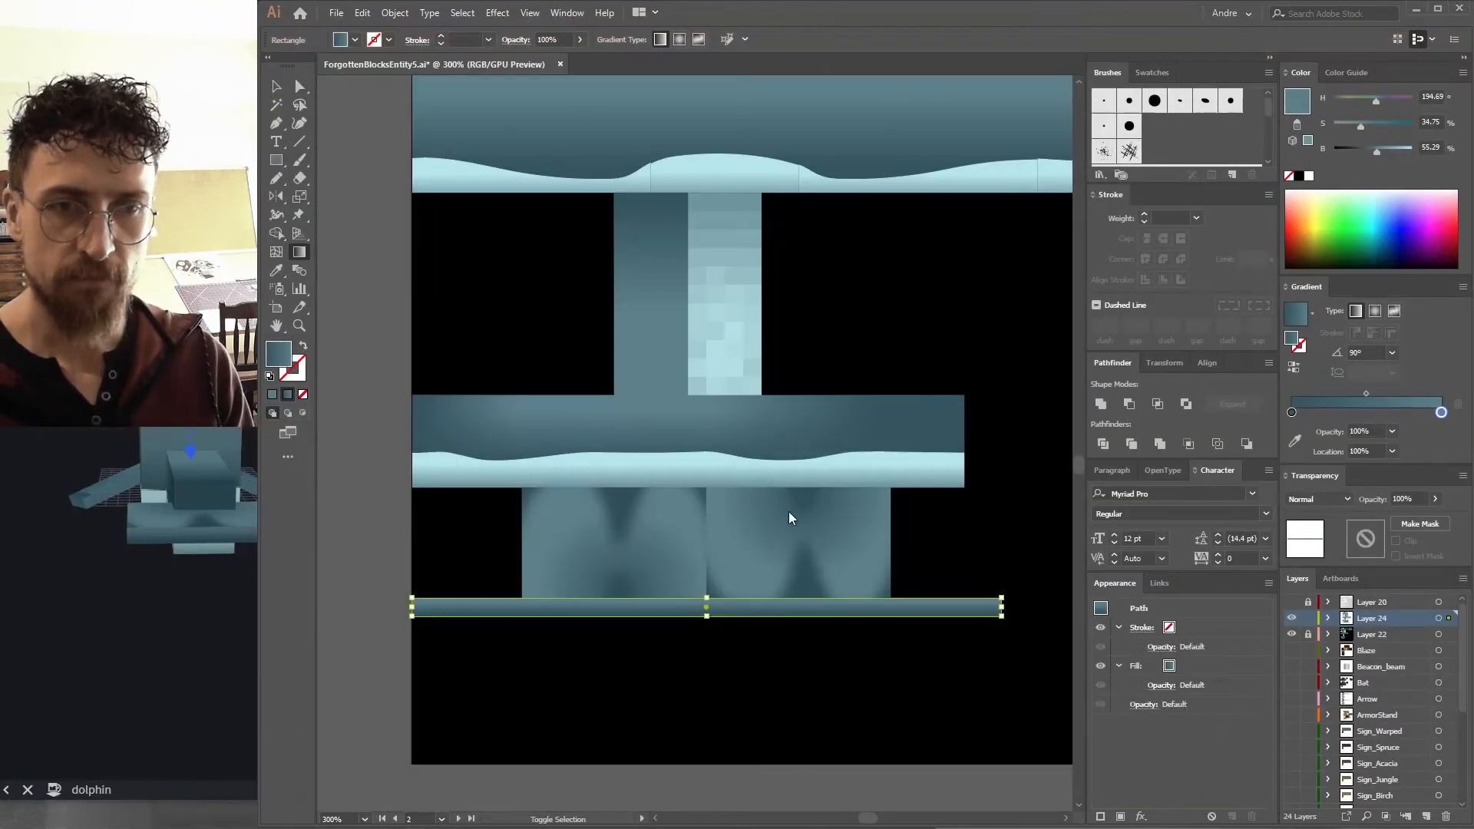
pyautogui.moveTo(150, 690); pyautogui.dragTo(166, 731)
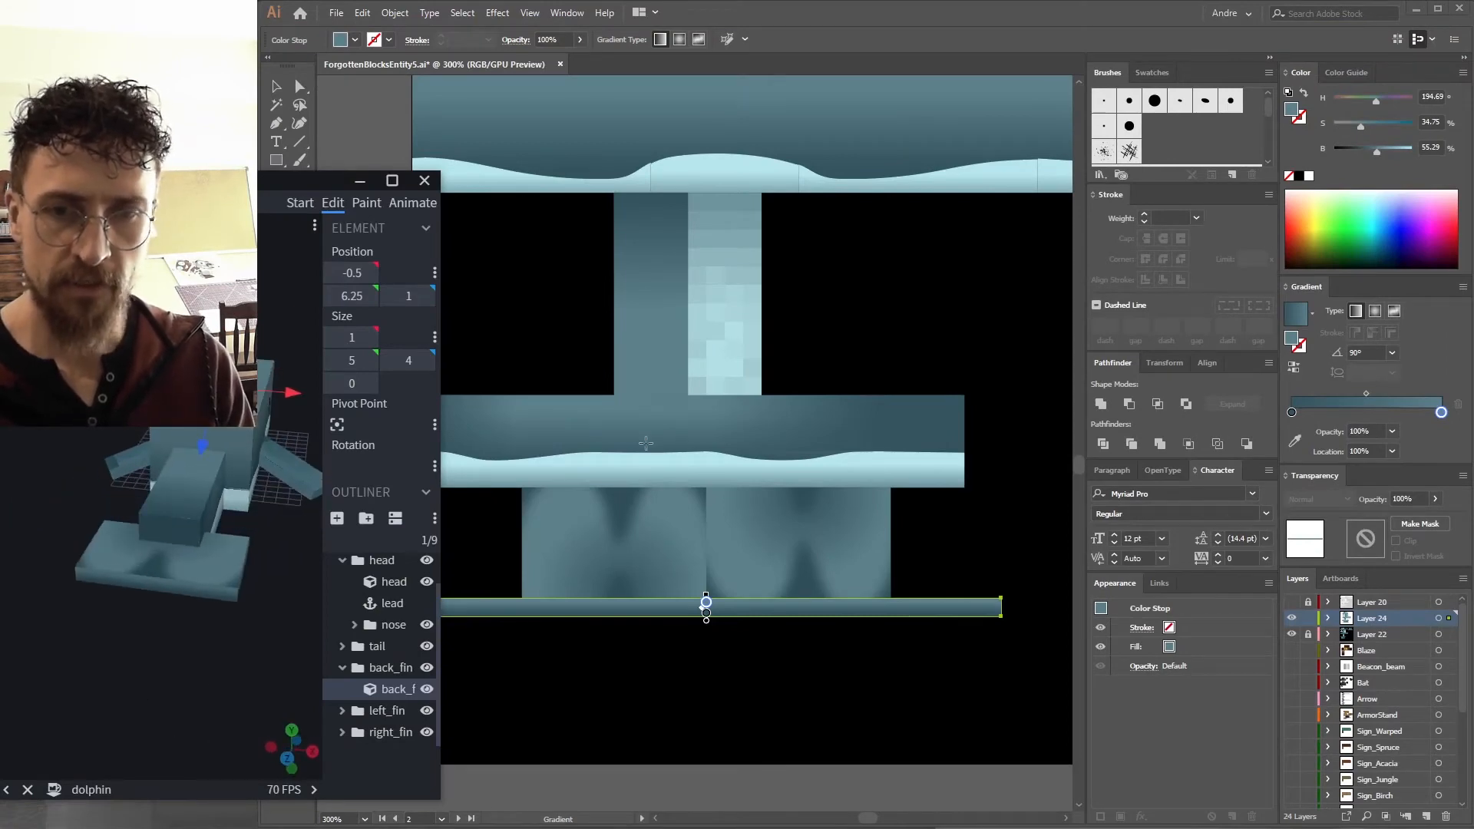
pyautogui.moveTo(196, 660); pyautogui.dragTo(165, 652)
pyautogui.moveTo(173, 414); pyautogui.dragTo(229, 480)
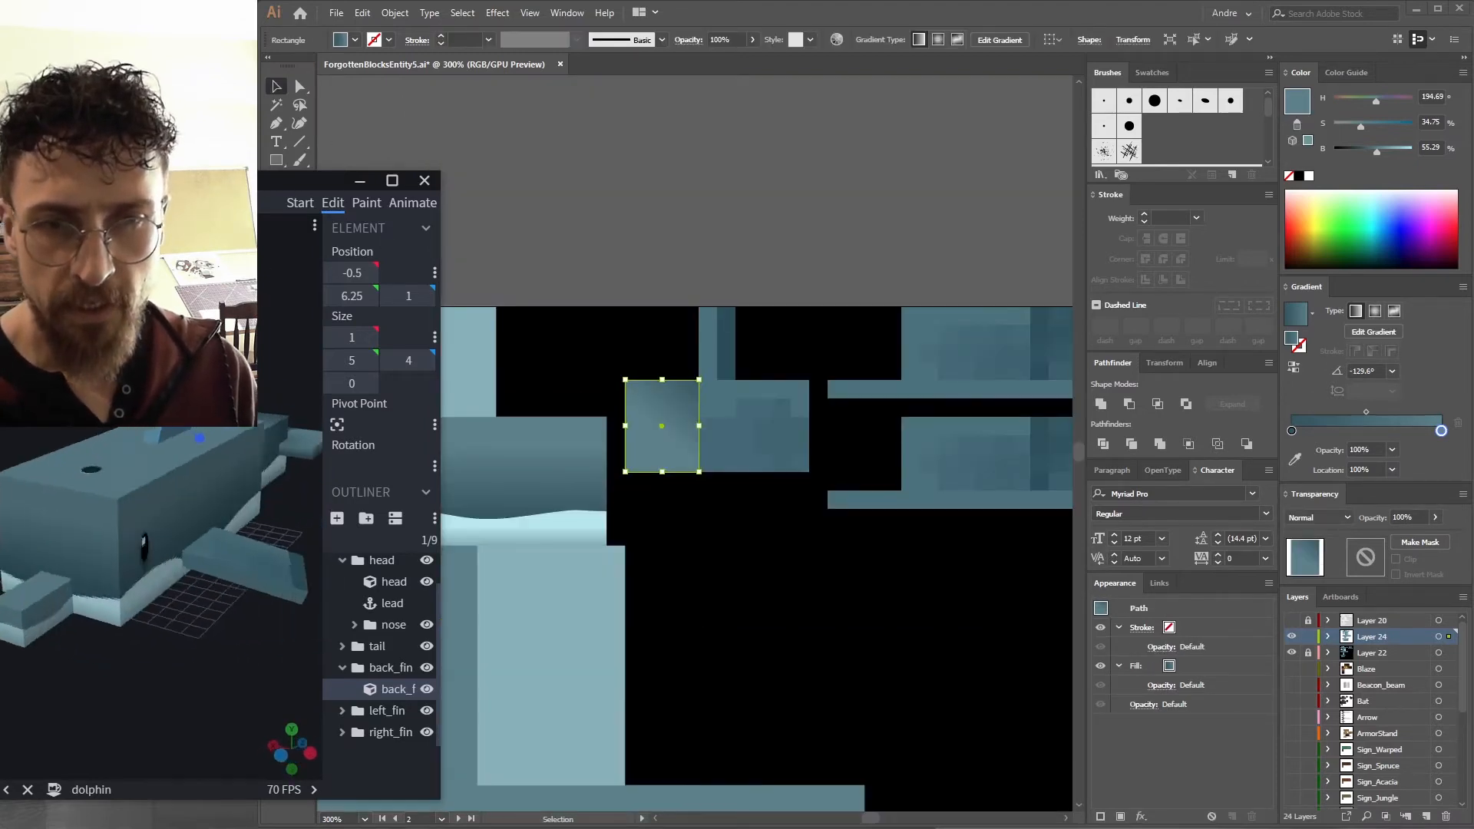
pyautogui.moveTo(200, 368); pyautogui.dragTo(275, 361)
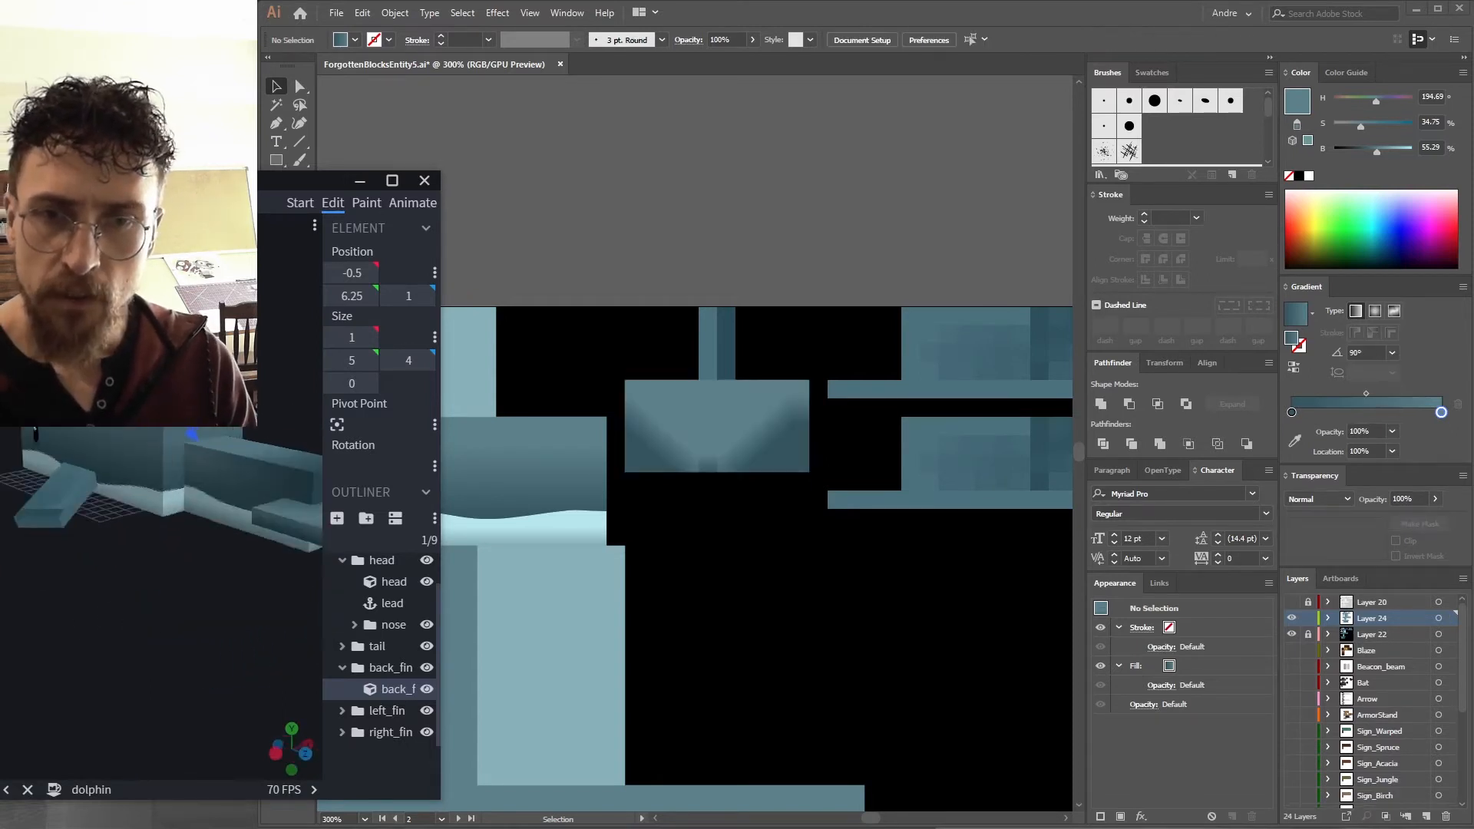
pyautogui.moveTo(275, 361); pyautogui.dragTo(138, 372)
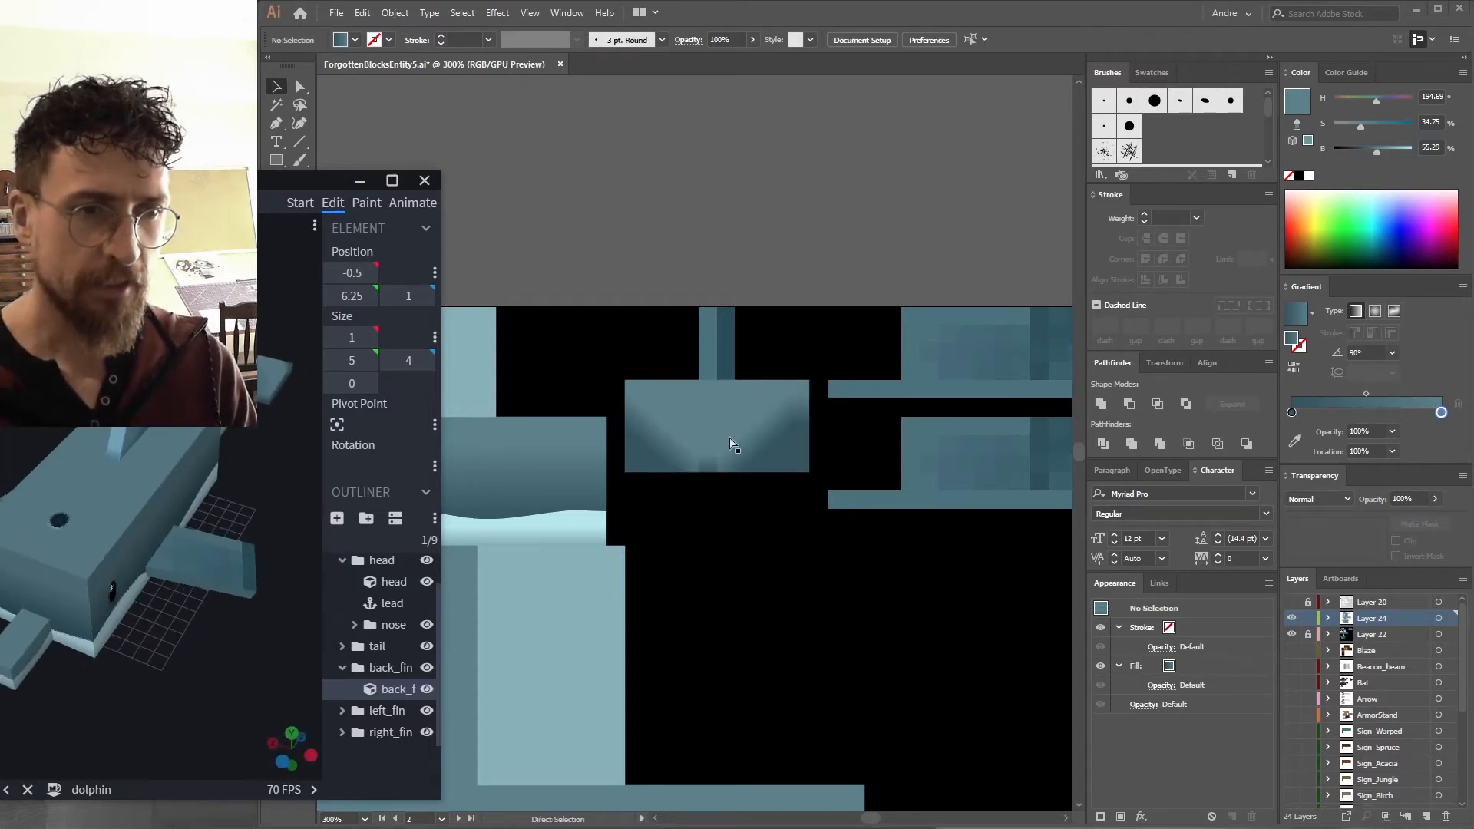
# Copy a gradient rectangle from the shaded fin block and move the copy onto another fin face.
pyautogui.click(706, 445)
pyautogui.click(707, 445)
pyautogui.moveTo(707, 446); pyautogui.dragTo(721, 364)
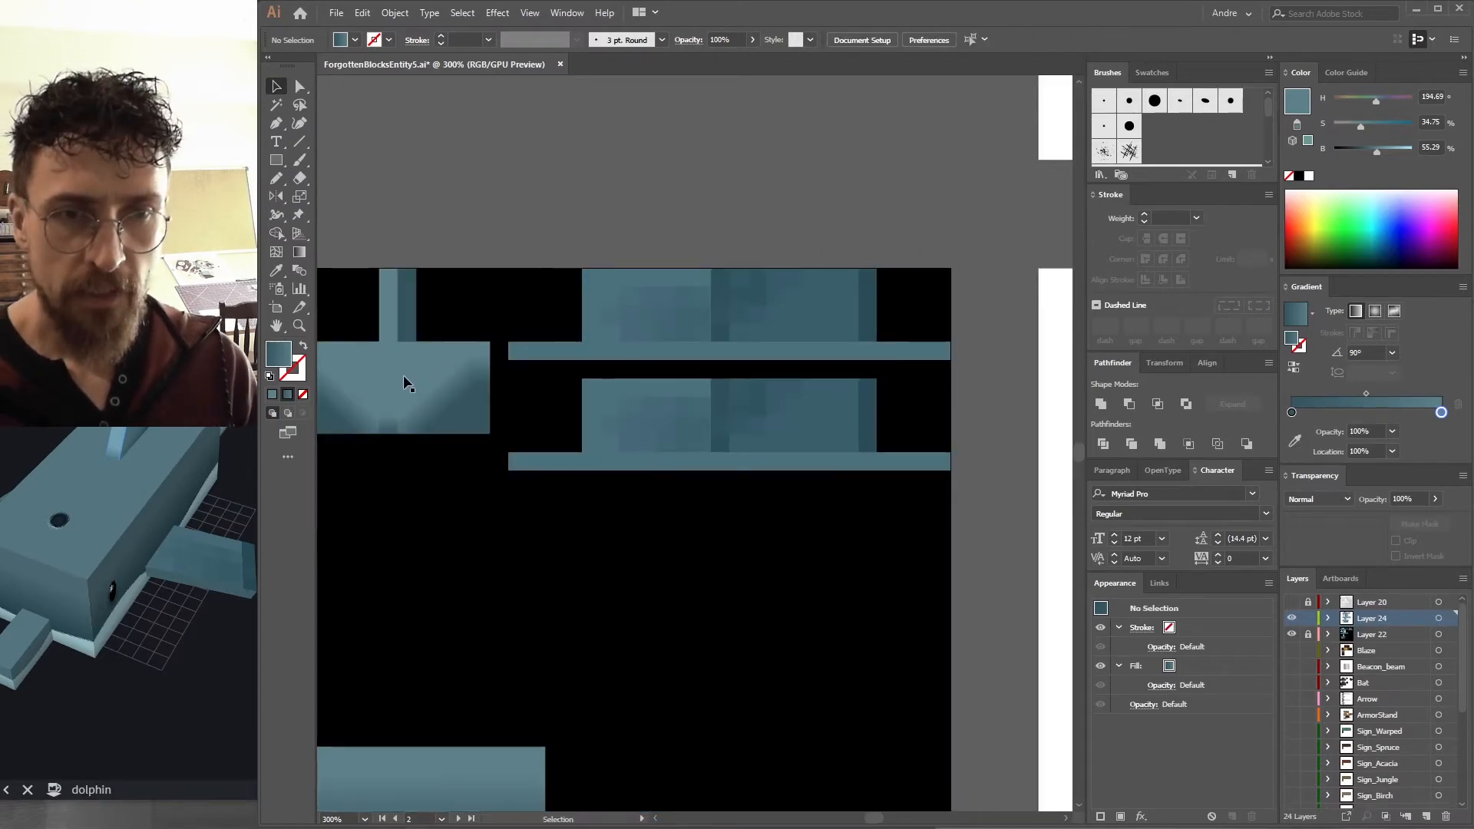
# Select the shaded rectangle on the left fin block, export the PNG again and check the fin in Blockbench.
pyautogui.click(407, 380)
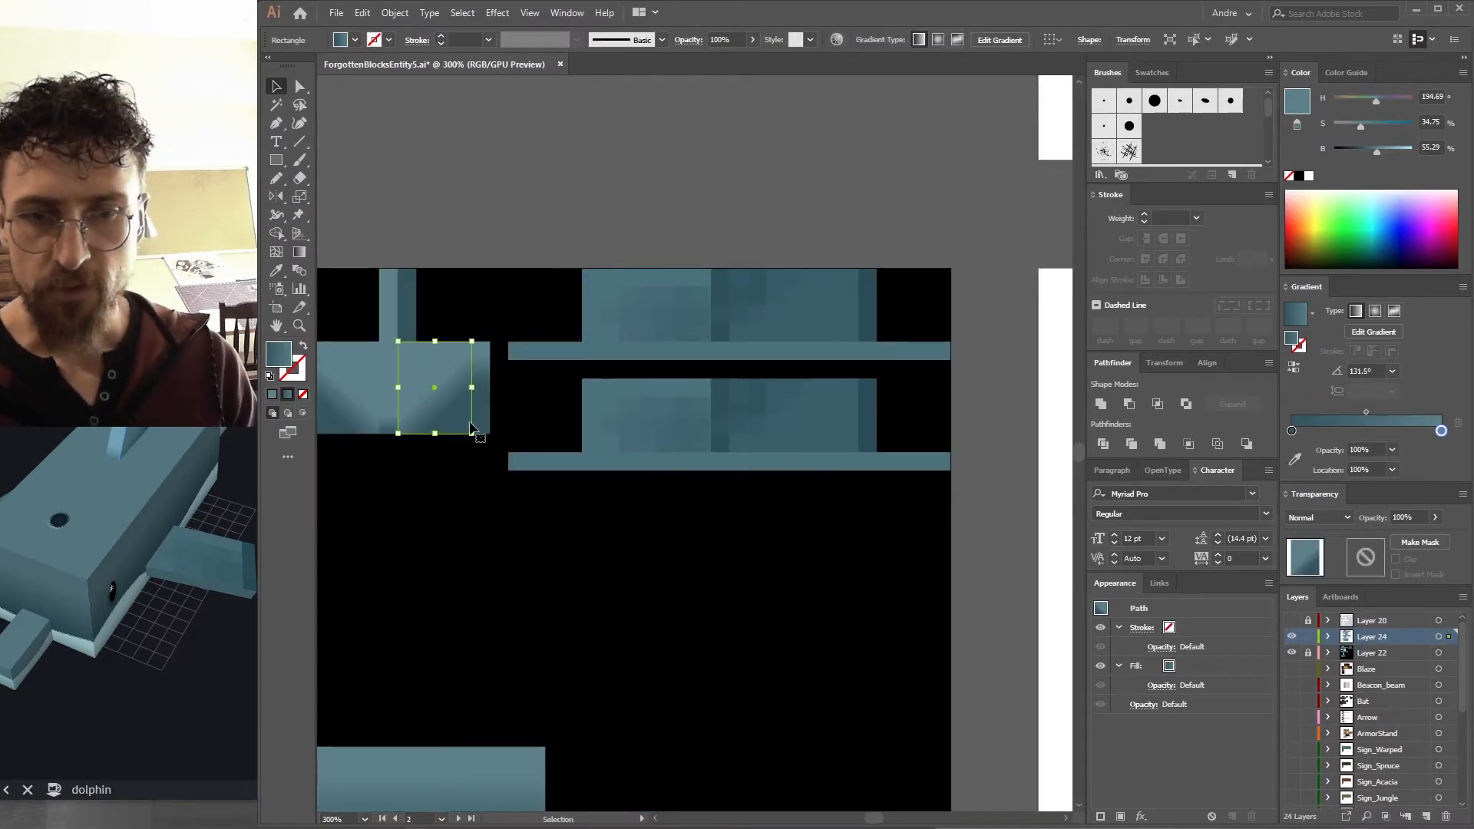
pyautogui.hotkey('ctrl', 'alt', 'shift', 's')
pyautogui.press('Return')
# Position a gradient rectangle on the upper right fin block and export the PNG again, replacing the file.
pyautogui.press('Return')
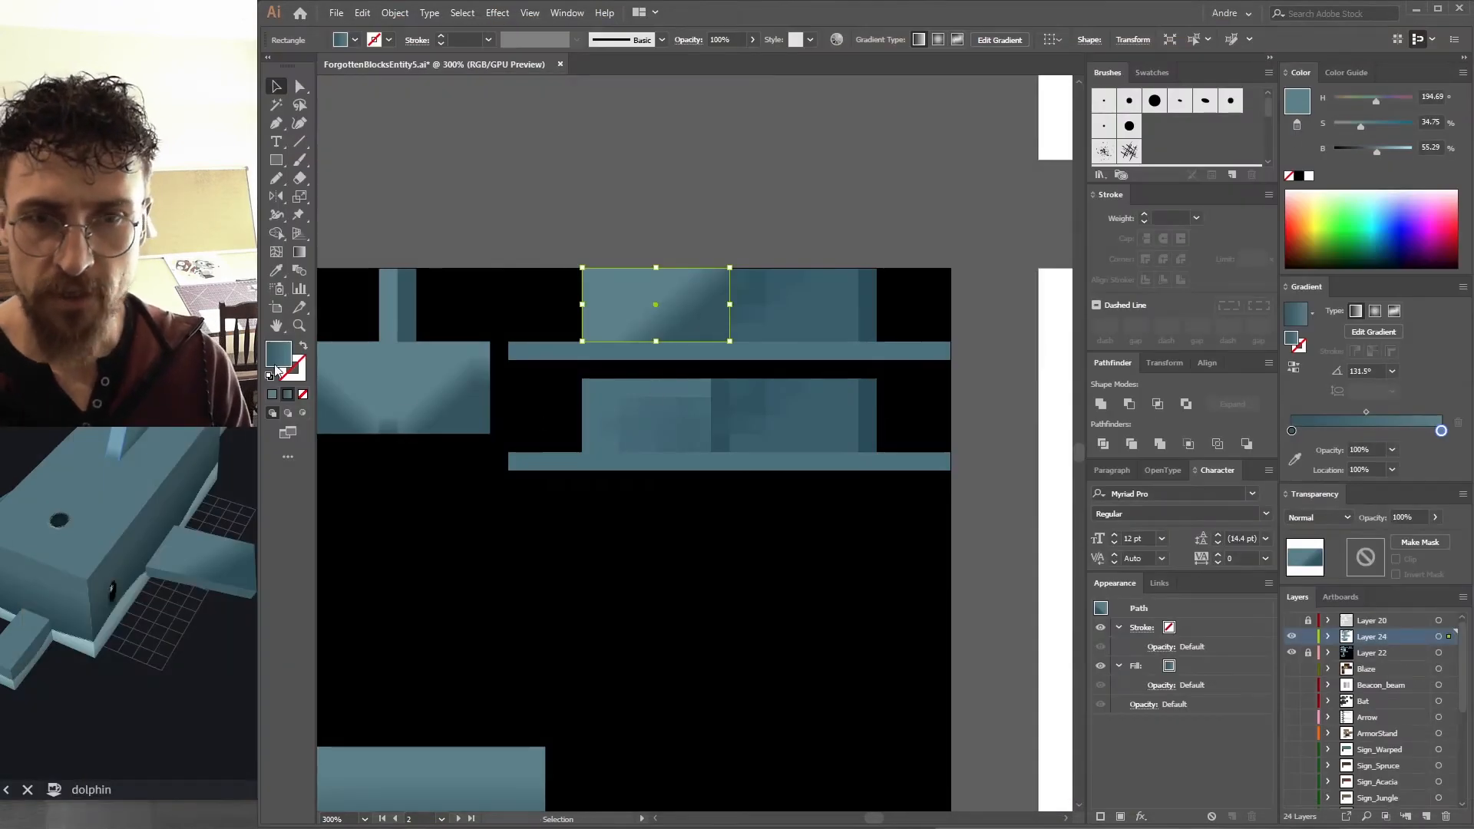
pyautogui.moveTo(192, 576); pyautogui.dragTo(115, 553)
pyautogui.click(686, 338)
pyautogui.moveTo(751, 331); pyautogui.dragTo(672, 337)
pyautogui.hotkey('ctrl', 'alt', 'shift', 's')
pyautogui.press('Return')
pyautogui.press('Return')
pyautogui.press('y')
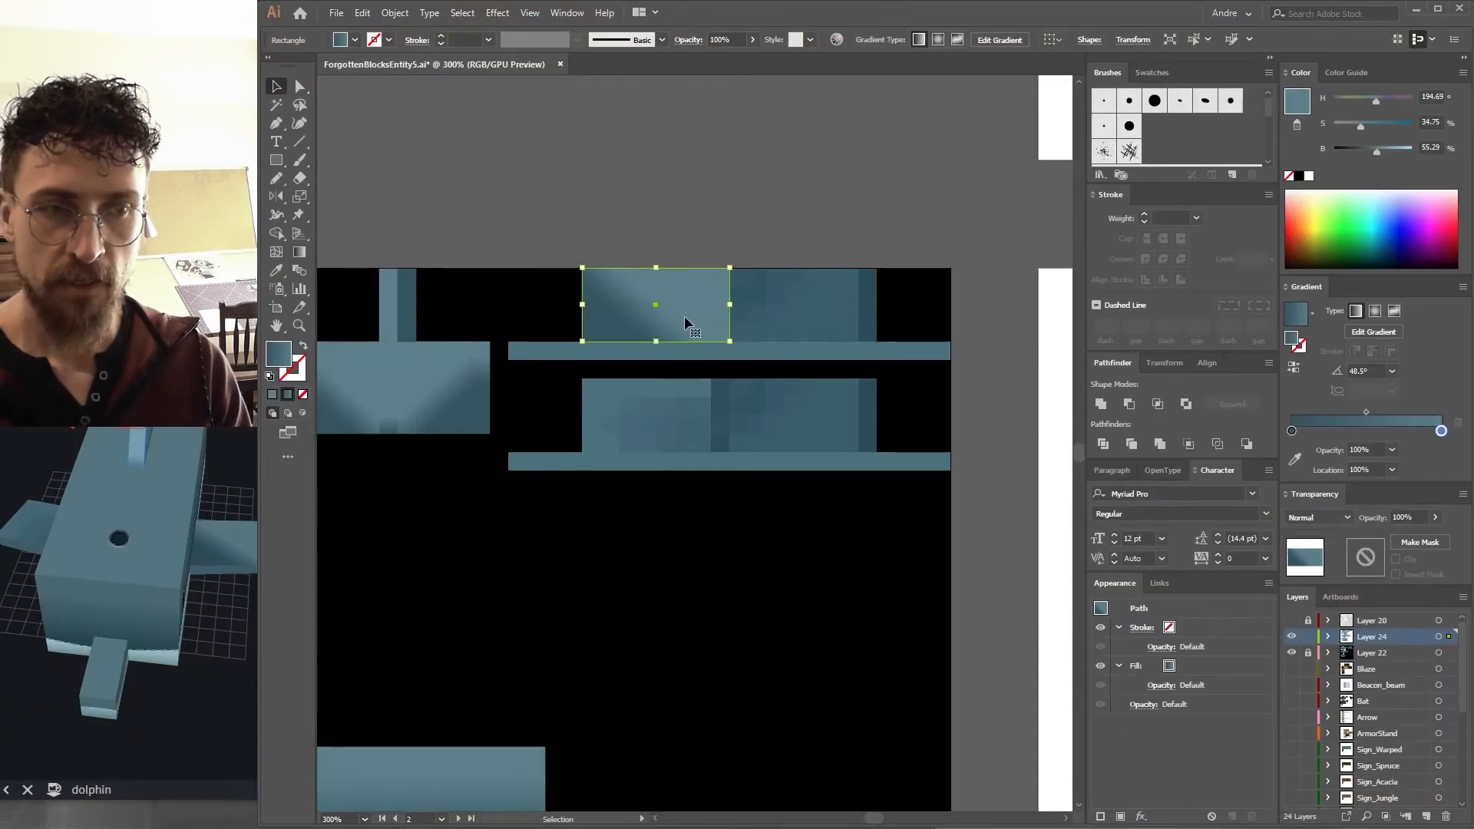
# Reflect the rectangle and redraw its gradient diagonally across the upper right fin block.
pyautogui.press('o')
pyautogui.moveTo(678, 224); pyautogui.dragTo(661, 316)
pyautogui.press('v')
pyautogui.press('g')
pyautogui.moveTo(589, 282); pyautogui.dragTo(689, 292)
pyautogui.press('v')
# Export the texture as a PNG, replacing the existing file.
pyautogui.hotkey('ctrl', 'alt', 'shift', 's')
pyautogui.press('Return')
pyautogui.press('Return')
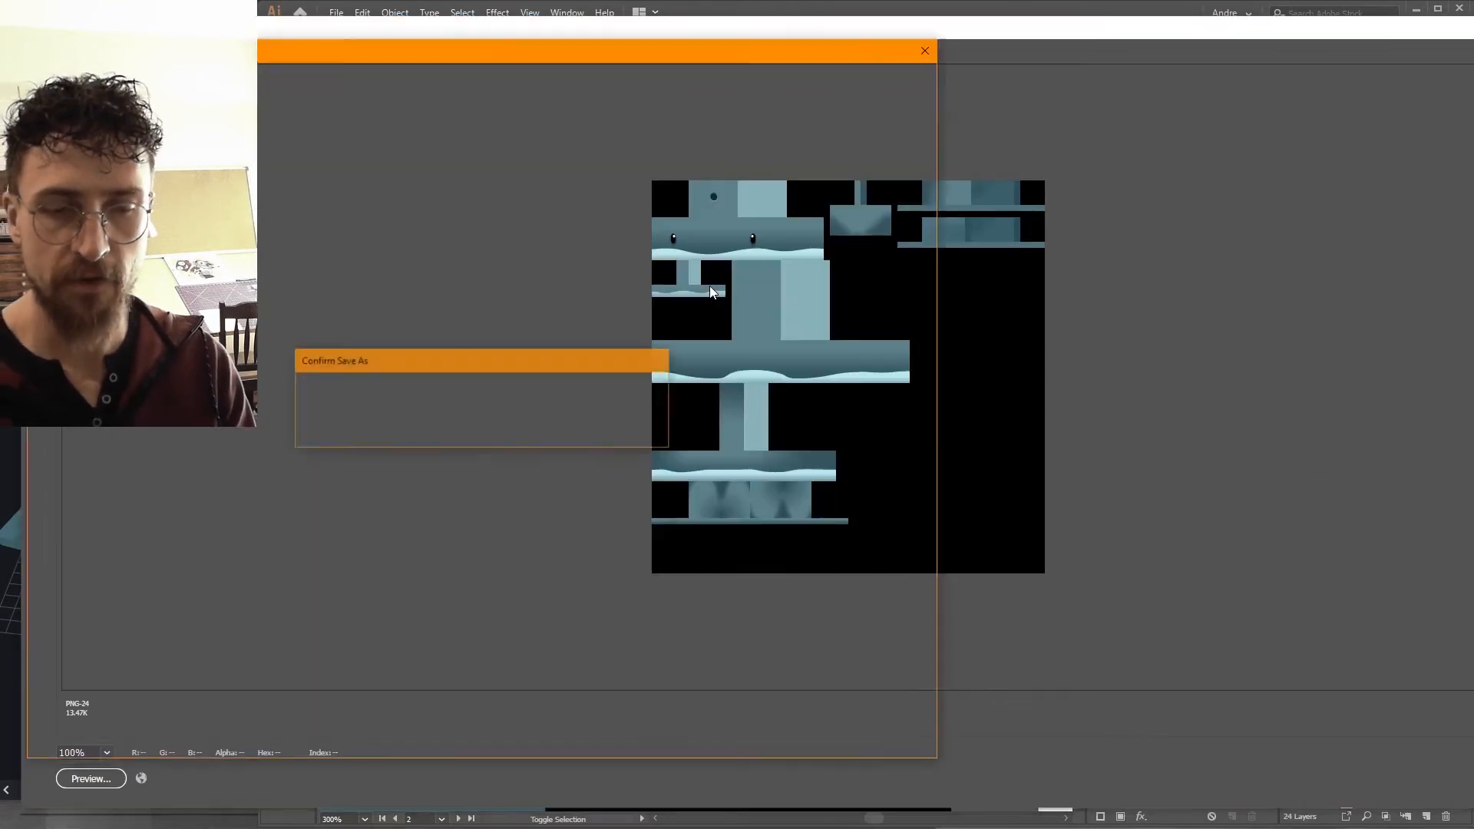
# Confirm replacing the PNG file and orbit the Blockbench model to check the fin.
pyautogui.press('y')
pyautogui.press('g')
pyautogui.moveTo(187, 467)
pyautogui.mouseDown()
pyautogui.moveTo(201, 437)
pyautogui.moveTo(183, 459)
pyautogui.mouseUp()
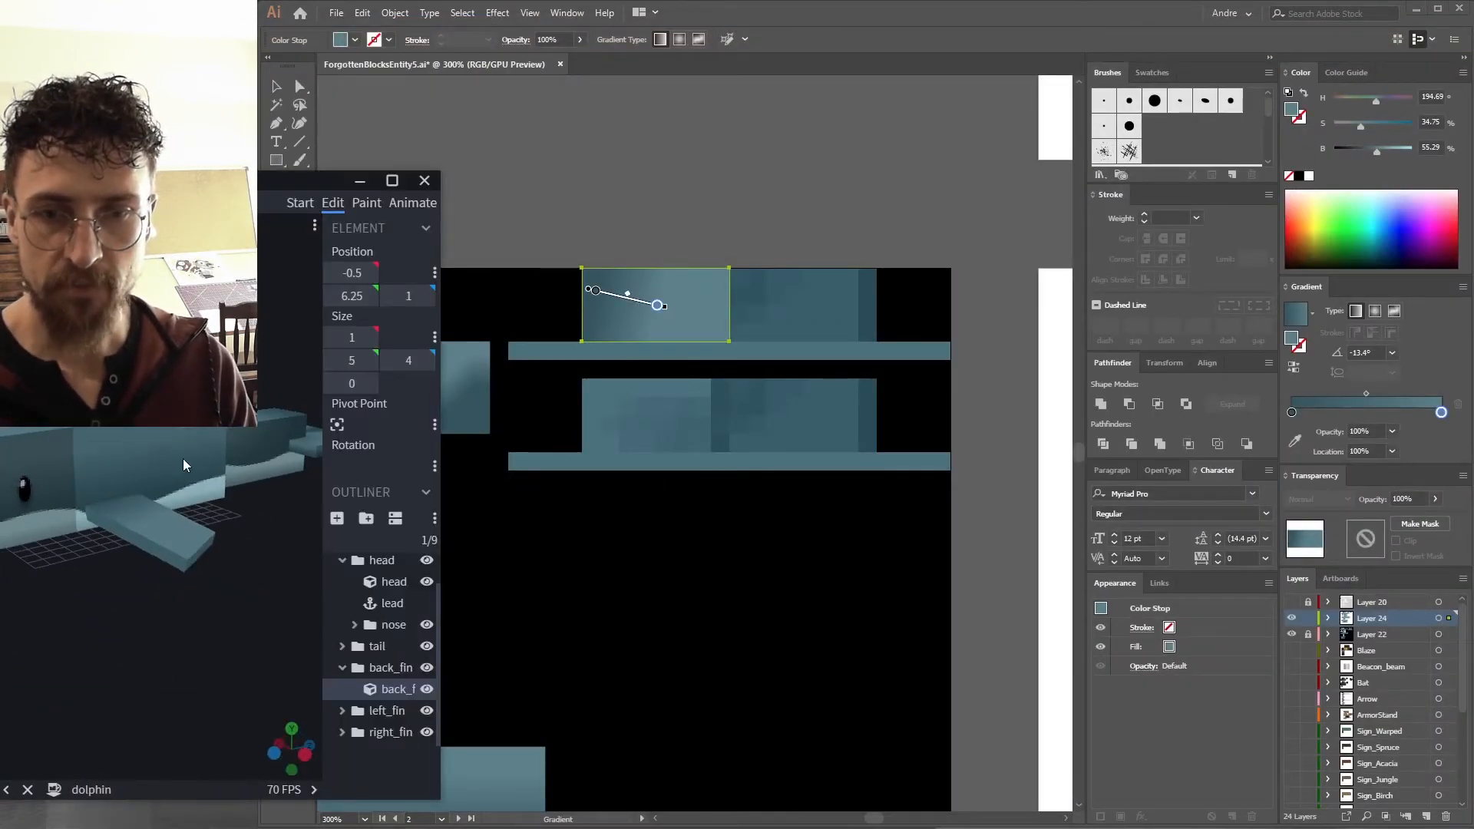
# Copy the gradient rectangle and the strip beneath it onto the adjacent block to the right on the upper fin.
pyautogui.click(707, 241)
pyautogui.press('v')
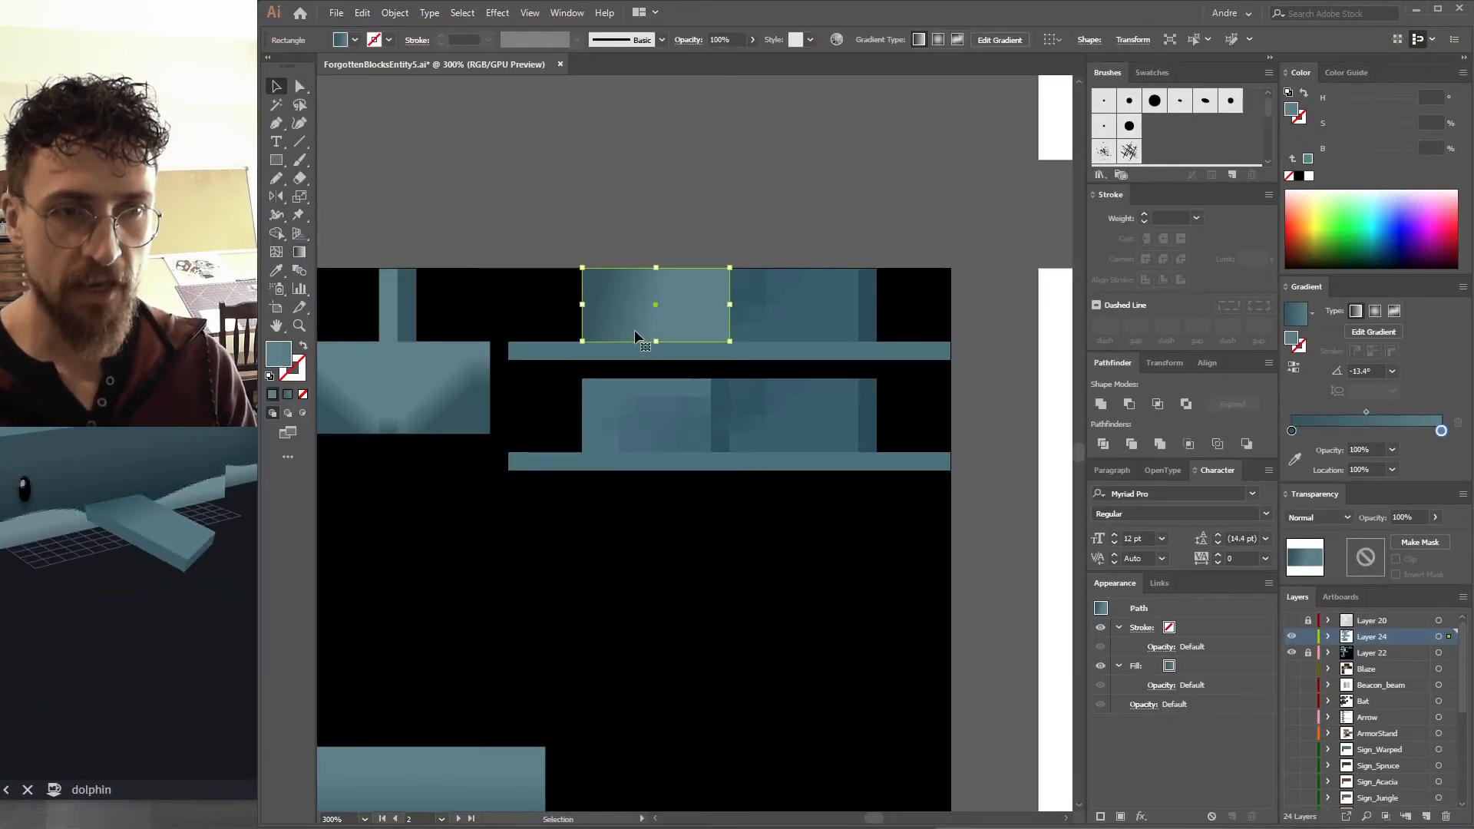
pyautogui.moveTo(628, 309); pyautogui.dragTo(881, 343)
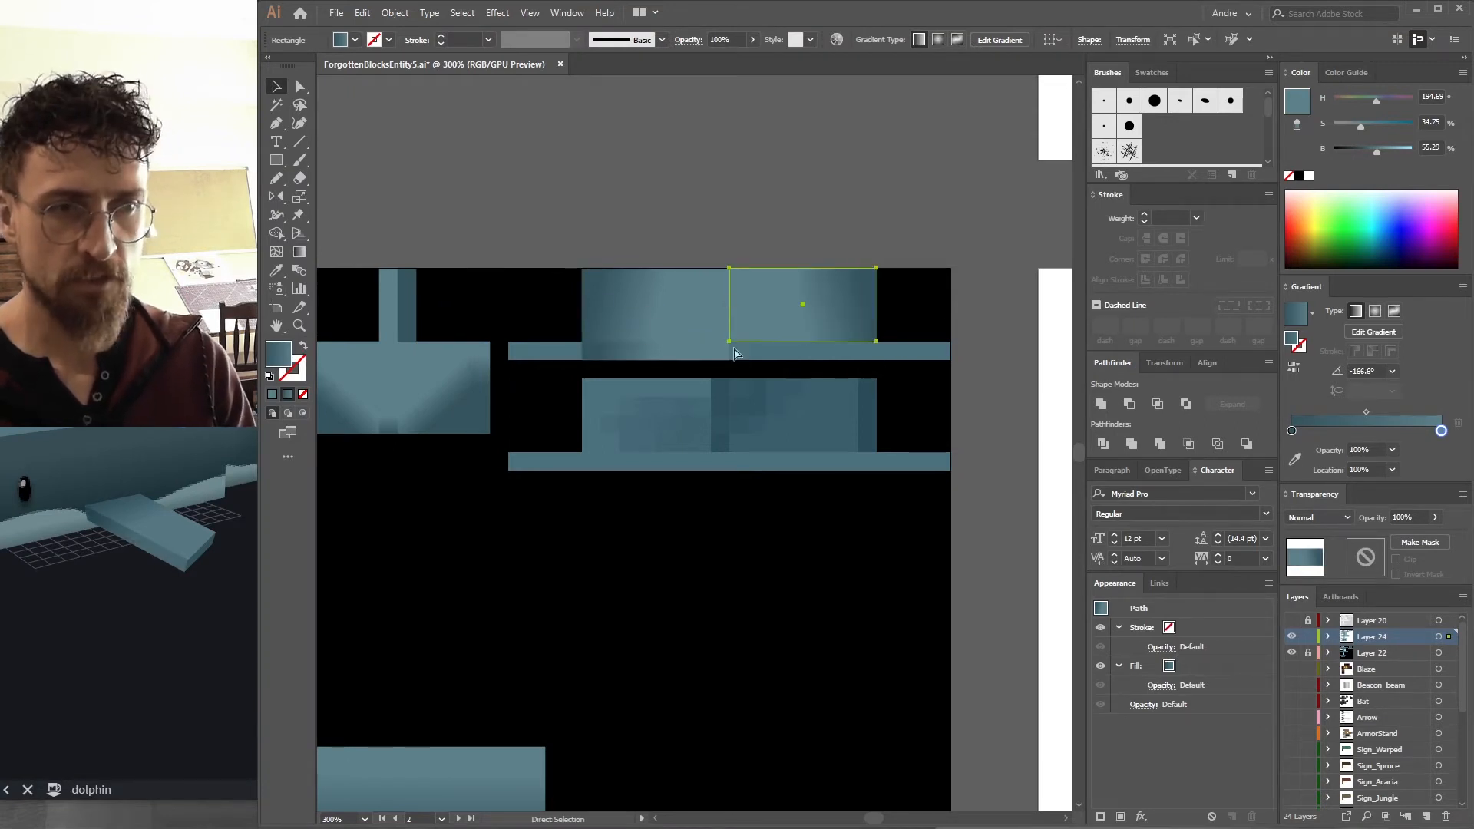
pyautogui.moveTo(647, 359); pyautogui.dragTo(795, 356)
# Reflect the copied rectangle, export the PNG replacing the file, and check the fin in Blockbench.
pyautogui.moveTo(107, 550); pyautogui.dragTo(243, 505)
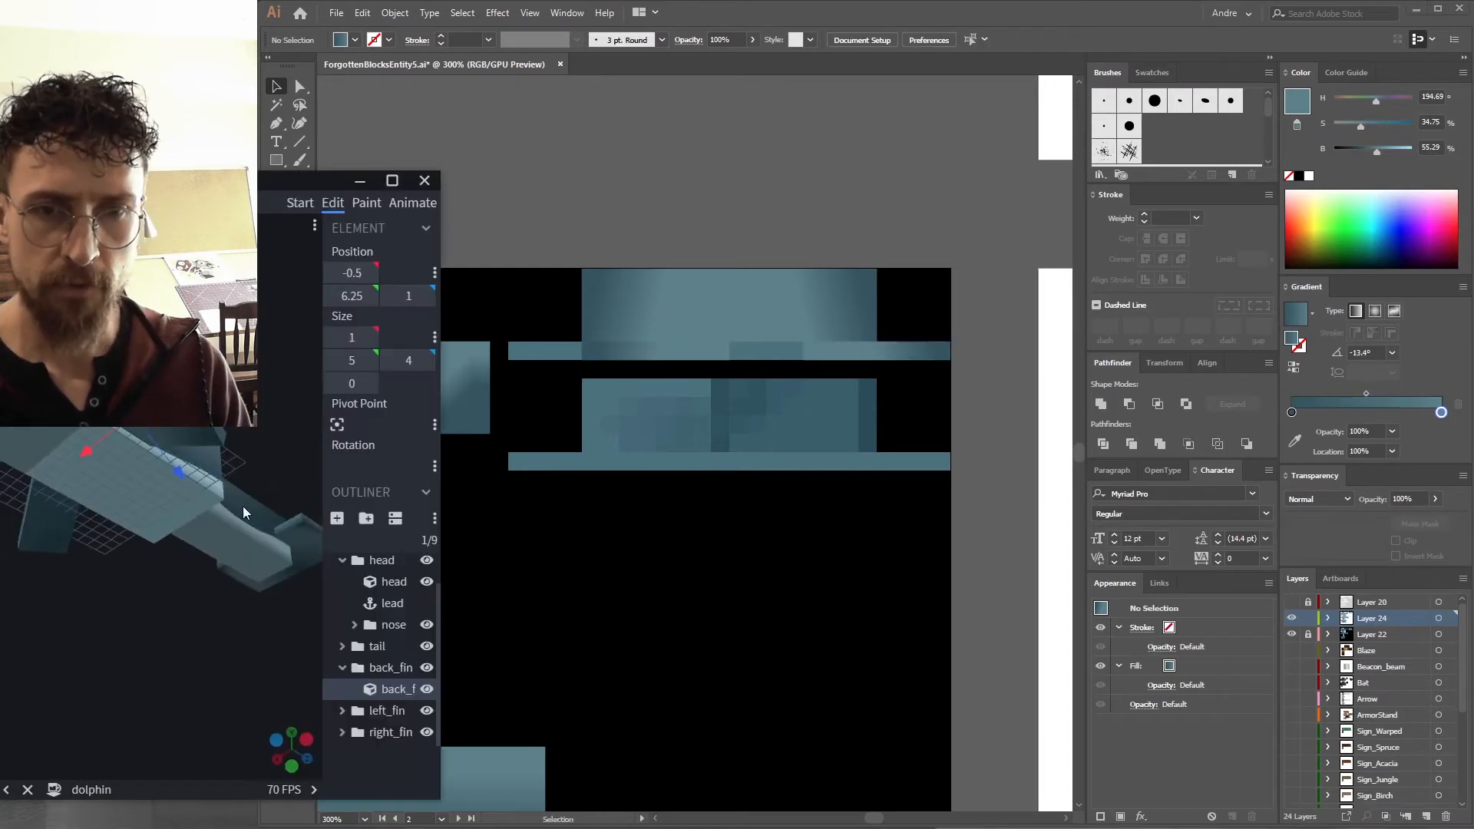
pyautogui.click(777, 305)
pyautogui.moveTo(591, 347); pyautogui.dragTo(589, 347)
pyautogui.press('v')
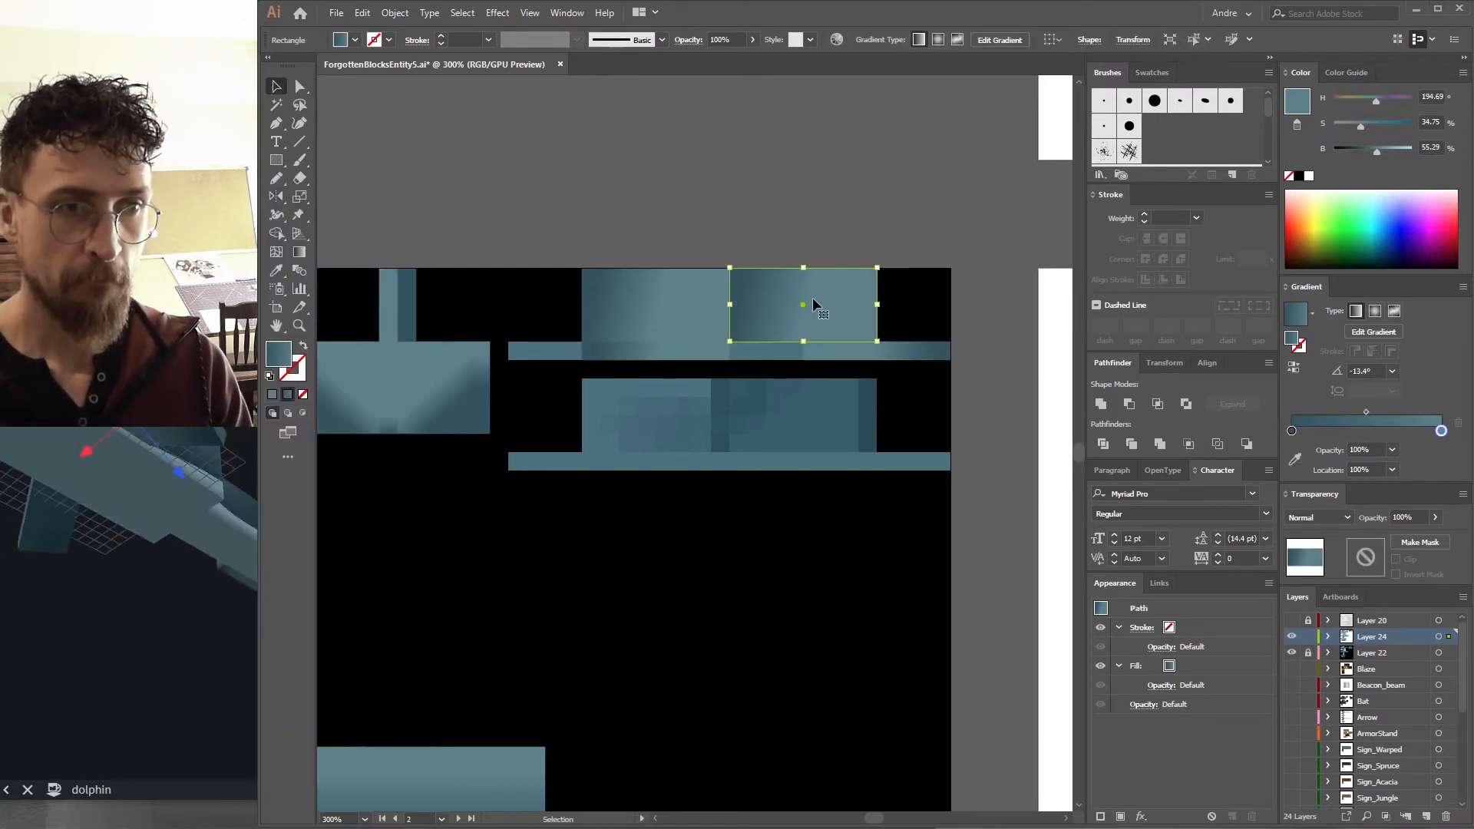
pyautogui.press('o')
pyautogui.moveTo(812, 294); pyautogui.dragTo(791, 353)
pyautogui.hotkey('ctrl', 'alt', 'shift', 's')
pyautogui.press('Return')
pyautogui.moveTo(190, 556); pyautogui.dragTo(129, 619)
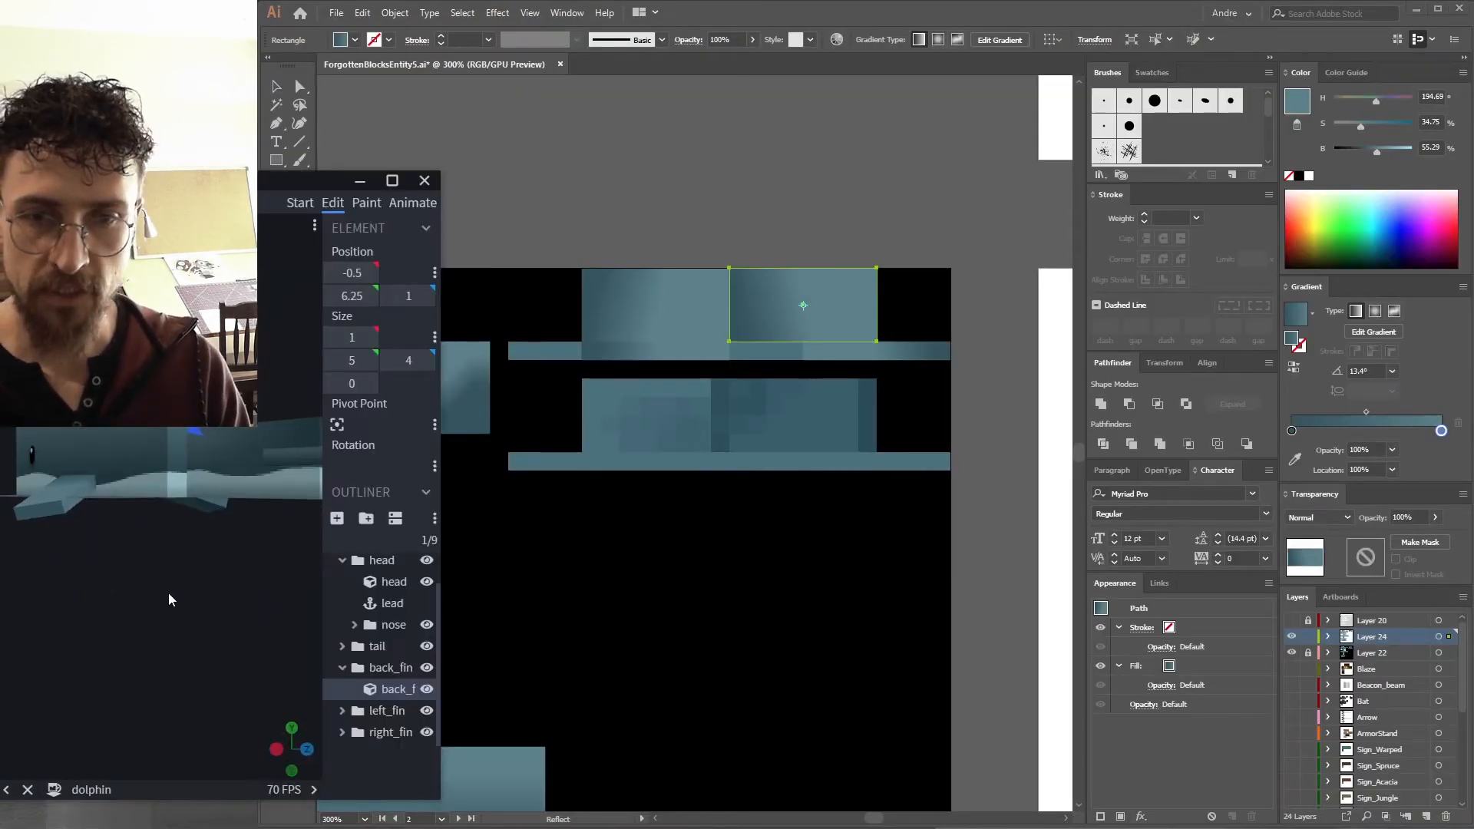
# Copy the upper fin's gradient rectangles and strip onto the lower fin blocks.
pyautogui.click(723, 352)
pyautogui.press('v')
pyautogui.click(686, 364)
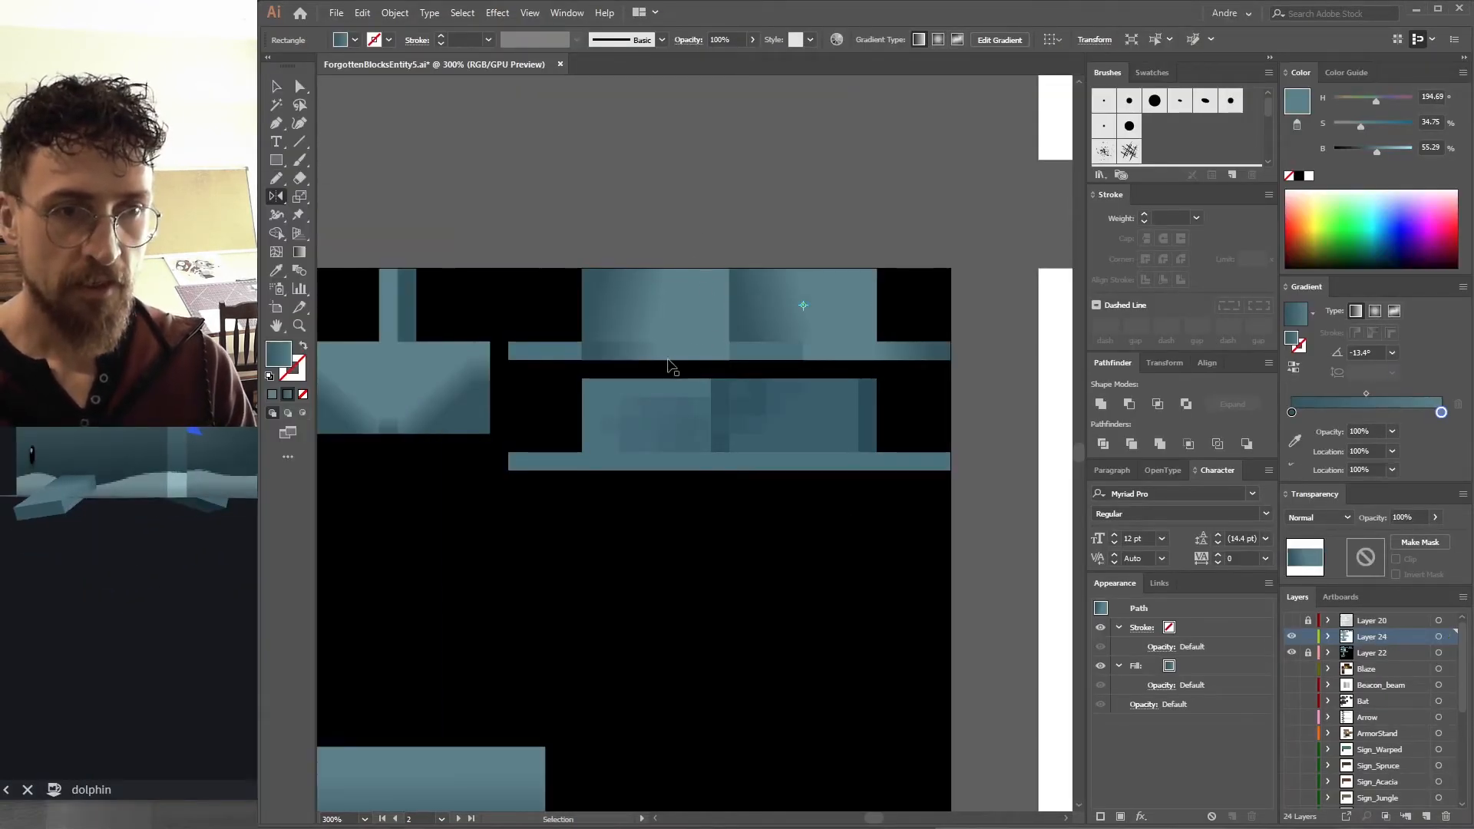
pyautogui.moveTo(630, 357); pyautogui.dragTo(570, 361)
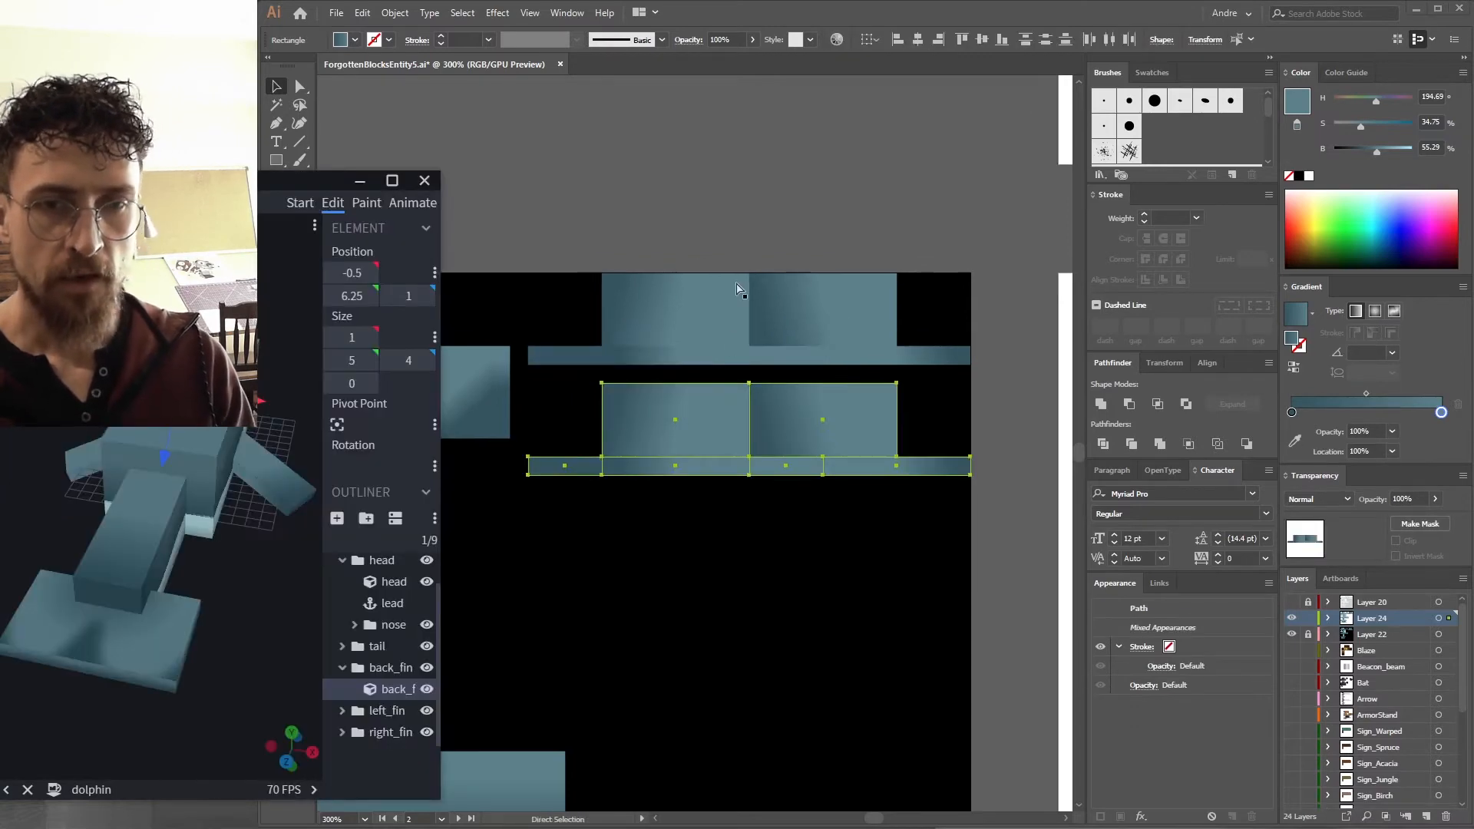
# Redo the gradients on the lower fin block rectangles and the strip beneath them.
pyautogui.click(645, 230)
pyautogui.click(715, 296)
pyautogui.click(587, 427)
pyautogui.click(622, 427)
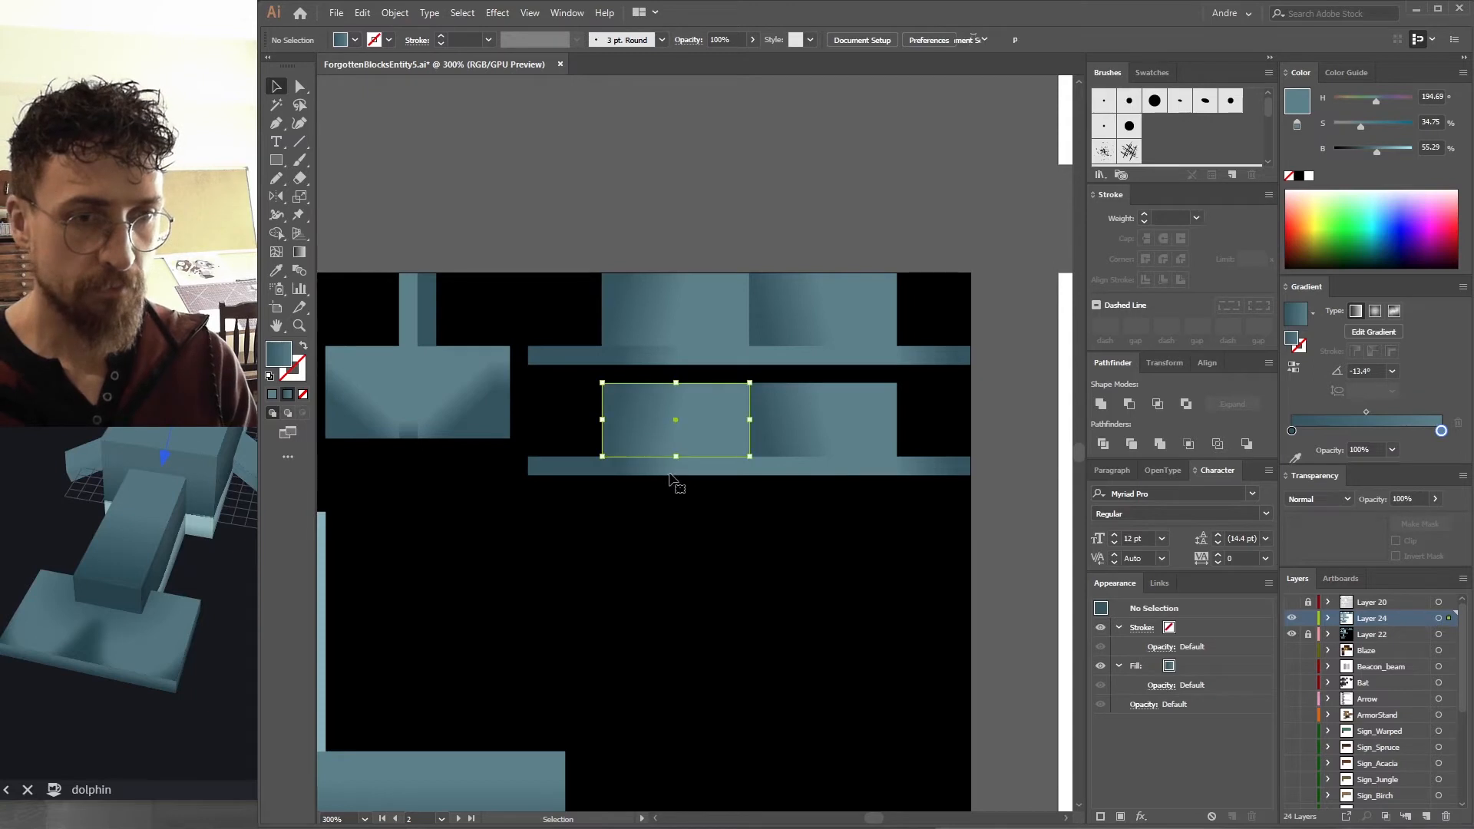
pyautogui.moveTo(496, 464); pyautogui.dragTo(491, 465)
pyautogui.press('v')
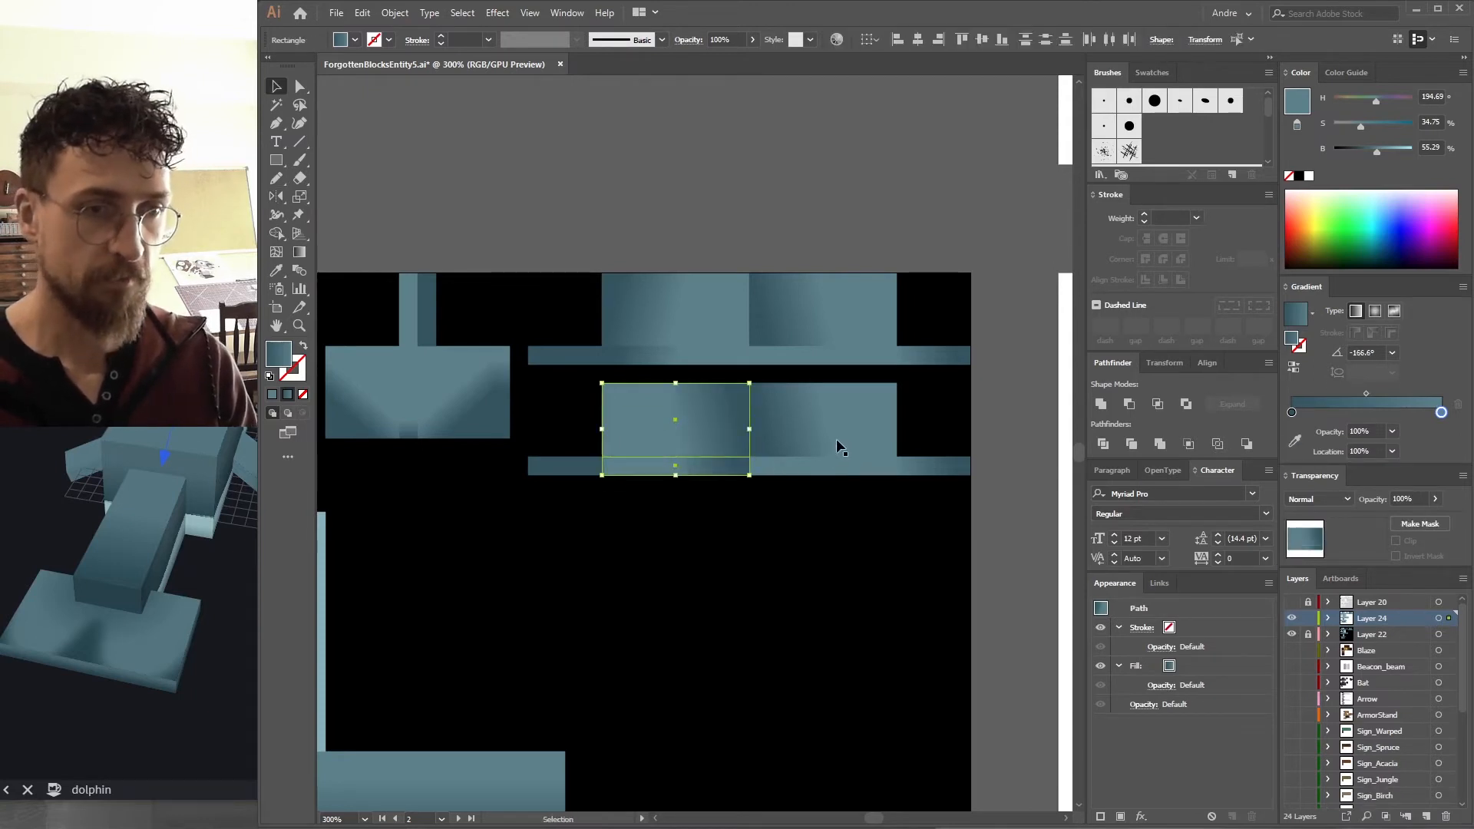
pyautogui.click(837, 442)
pyautogui.hotkey('ctrl', 'z')
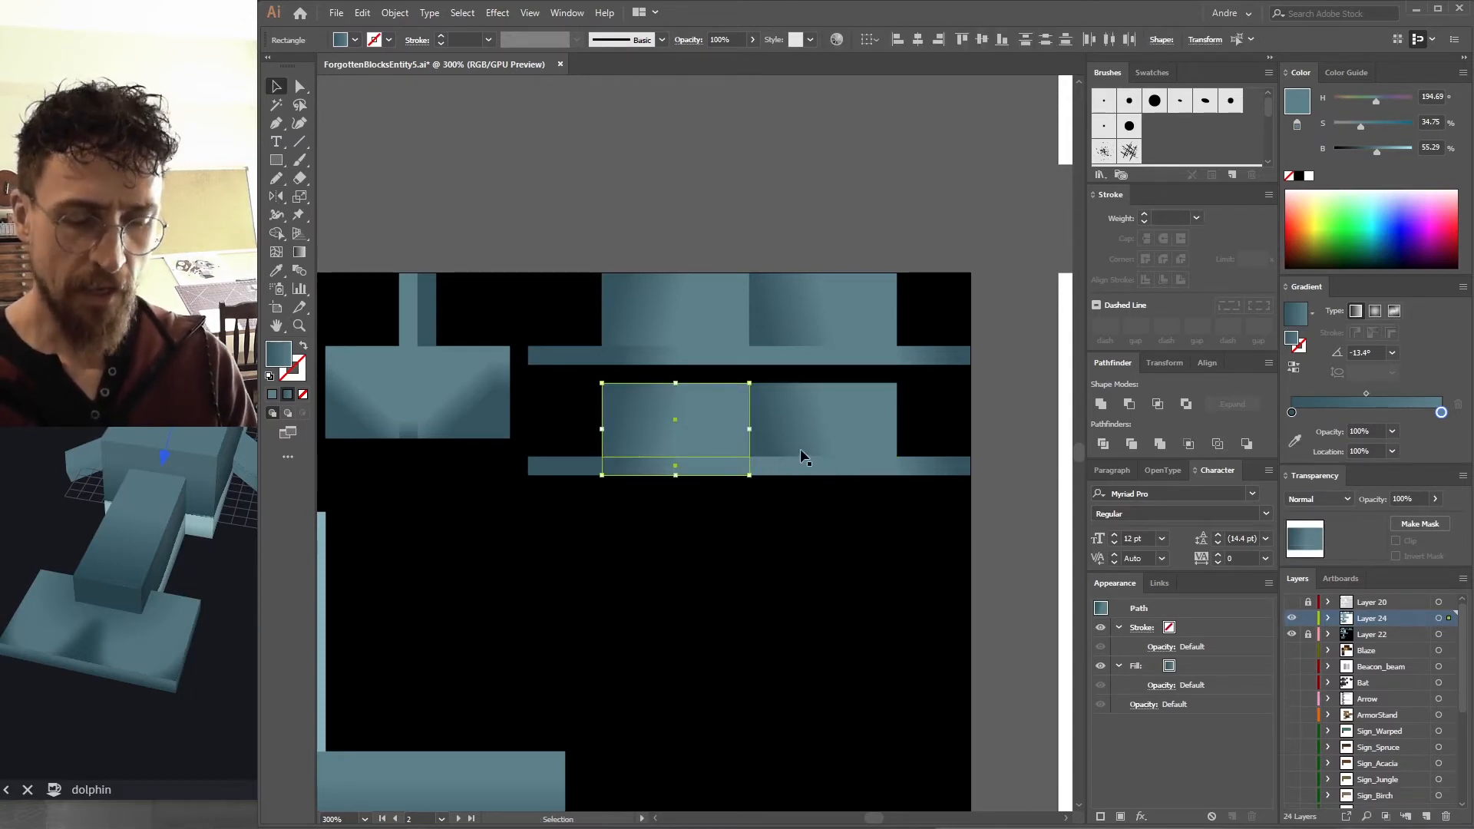
pyautogui.moveTo(836, 448); pyautogui.dragTo(840, 446)
pyautogui.press('v')
pyautogui.click(841, 427)
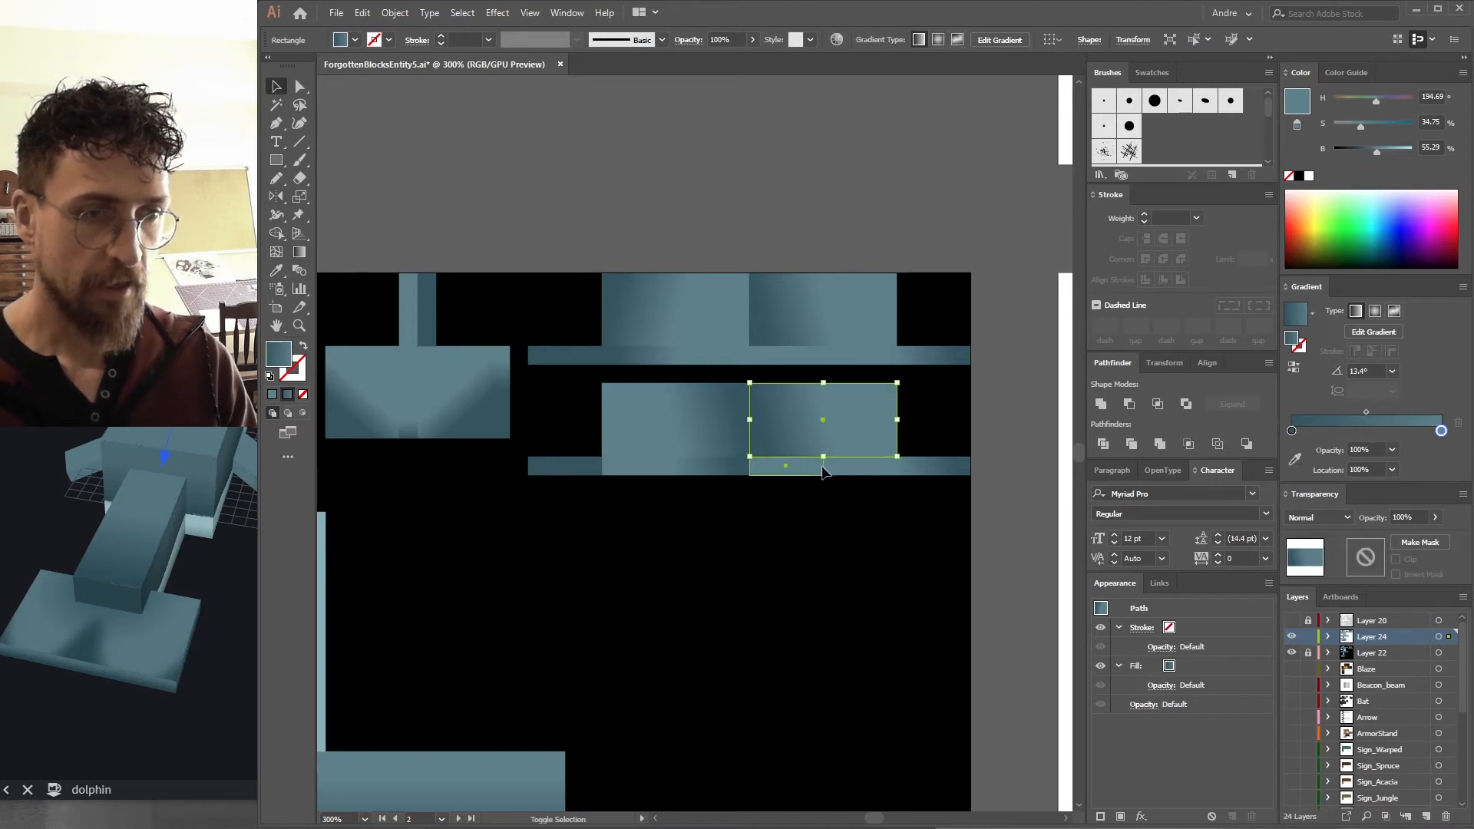
pyautogui.keyDown('shift'); pyautogui.click(818, 467); pyautogui.keyUp('shift')
pyautogui.moveTo(884, 458); pyautogui.dragTo(878, 459)
pyautogui.press('v')
pyautogui.click(837, 561)
# Inspect the lower fin on the model in the Blockbench preview.
pyautogui.moveTo(207, 660); pyautogui.dragTo(157, 607)
pyautogui.click(700, 479)
pyautogui.click(860, 472)
pyautogui.keyDown('shift'); pyautogui.click(938, 472); pyautogui.keyUp('shift')
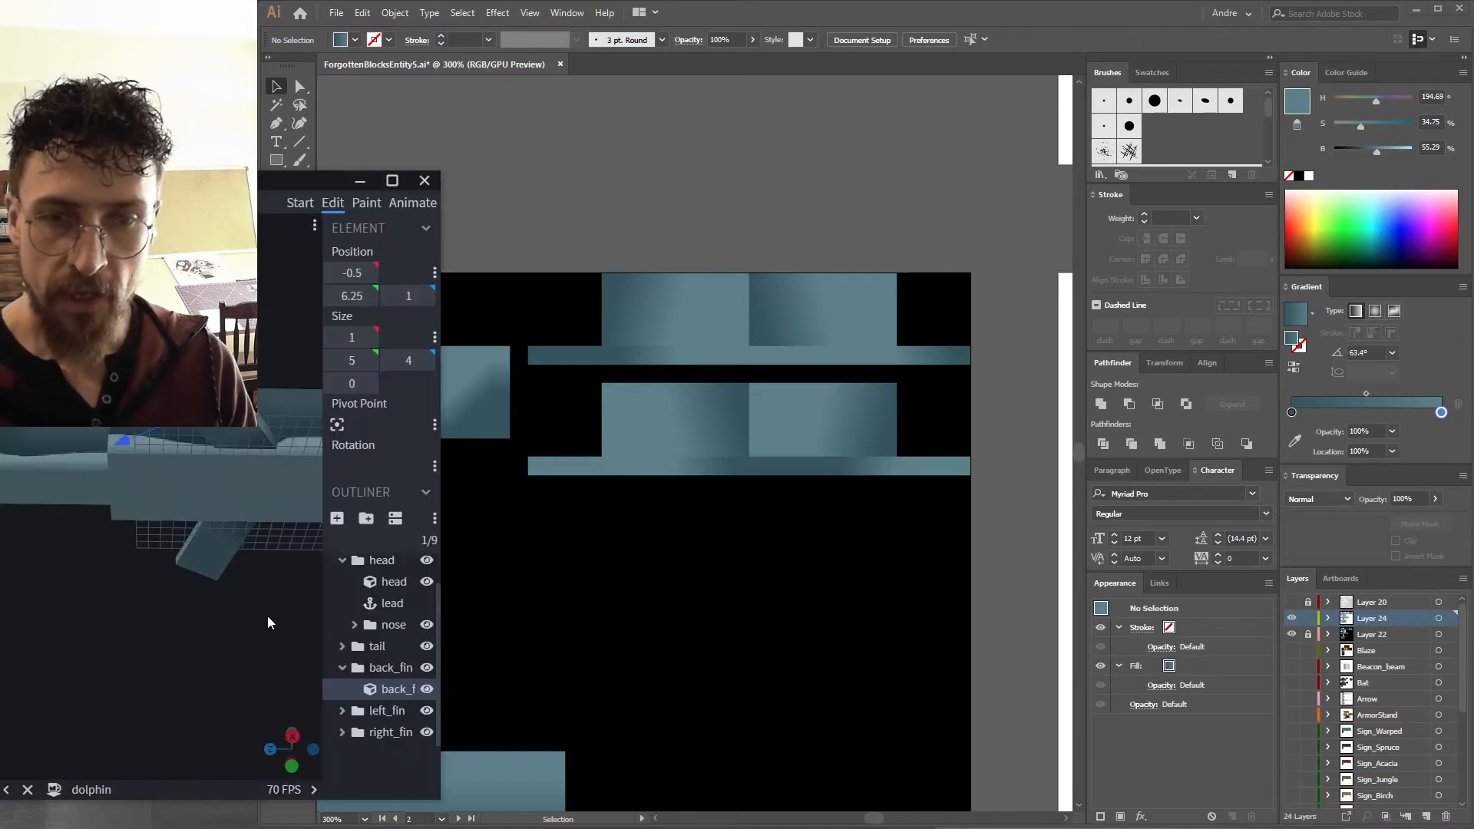
pyautogui.moveTo(267, 616); pyautogui.dragTo(267, 522)
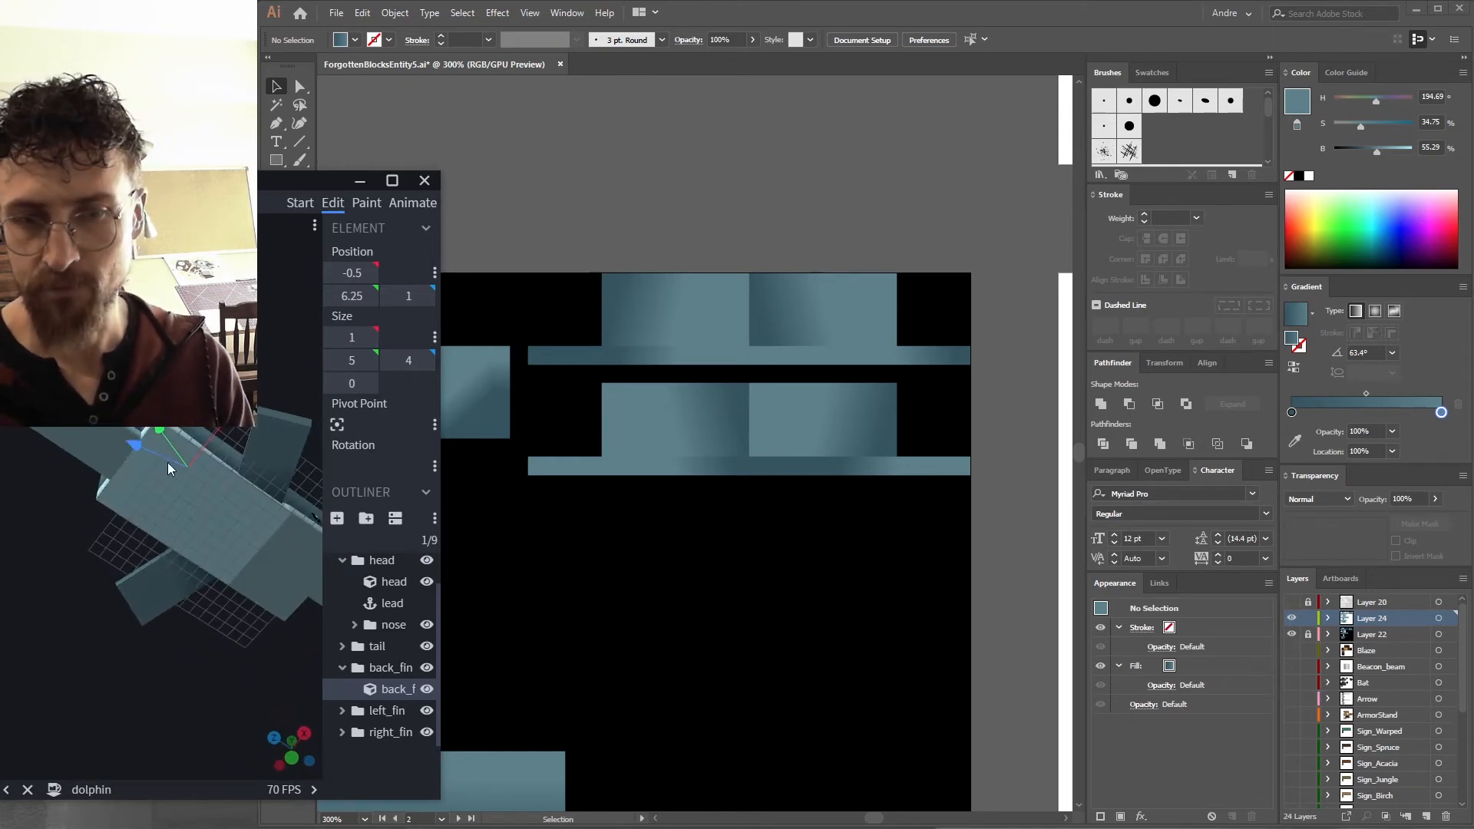
# Sample the light belly colour and paint a U-shaped stroke over the lower body block with the Paintbrush.
pyautogui.click(495, 415)
pyautogui.press('space')
pyautogui.moveTo(461, 464); pyautogui.dragTo(811, 508)
pyautogui.moveTo(222, 453); pyautogui.dragTo(138, 384)
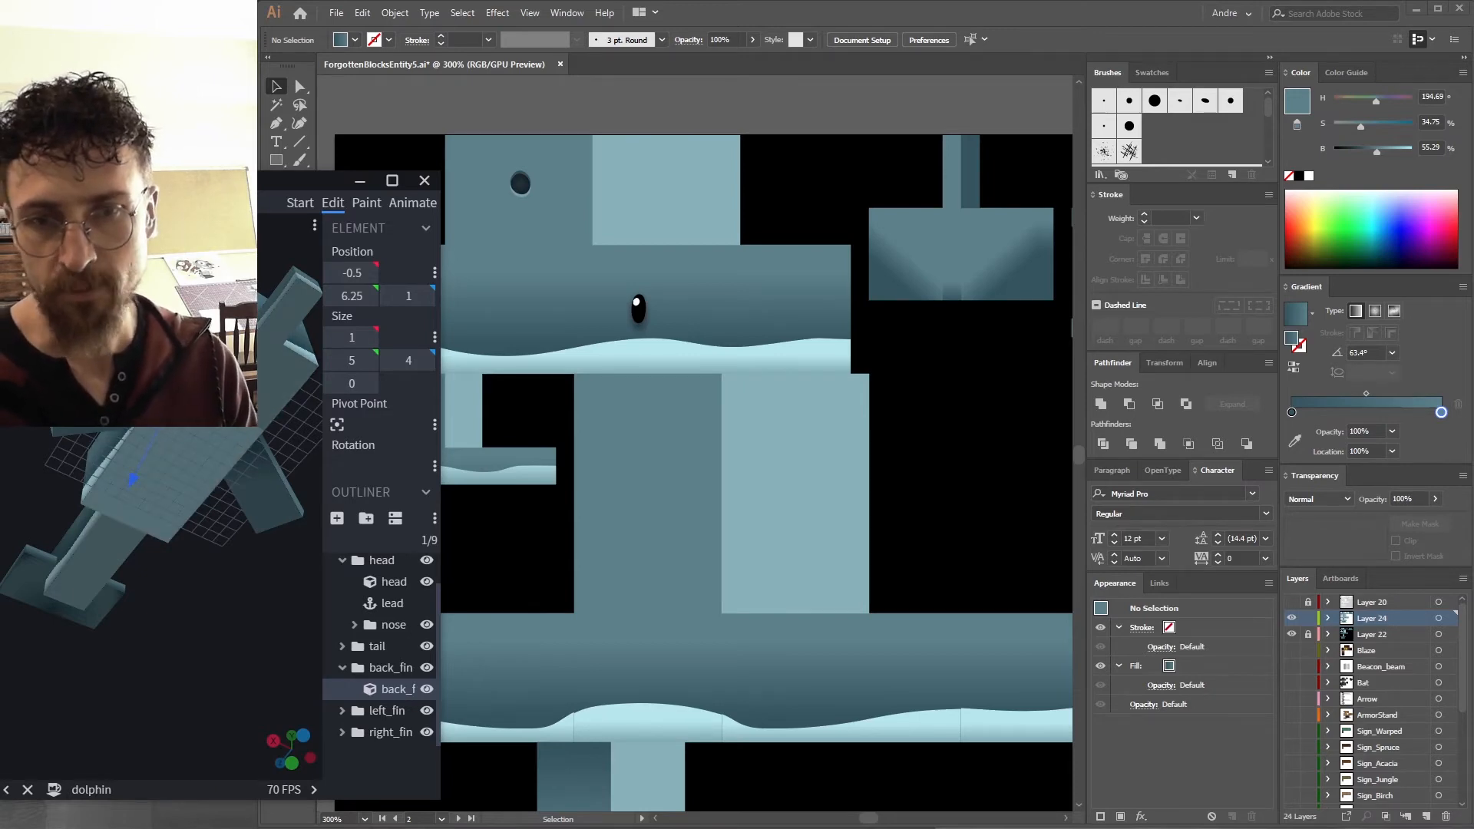
pyautogui.click(694, 450)
pyautogui.moveTo(698, 464); pyautogui.dragTo(473, 436)
pyautogui.press('i')
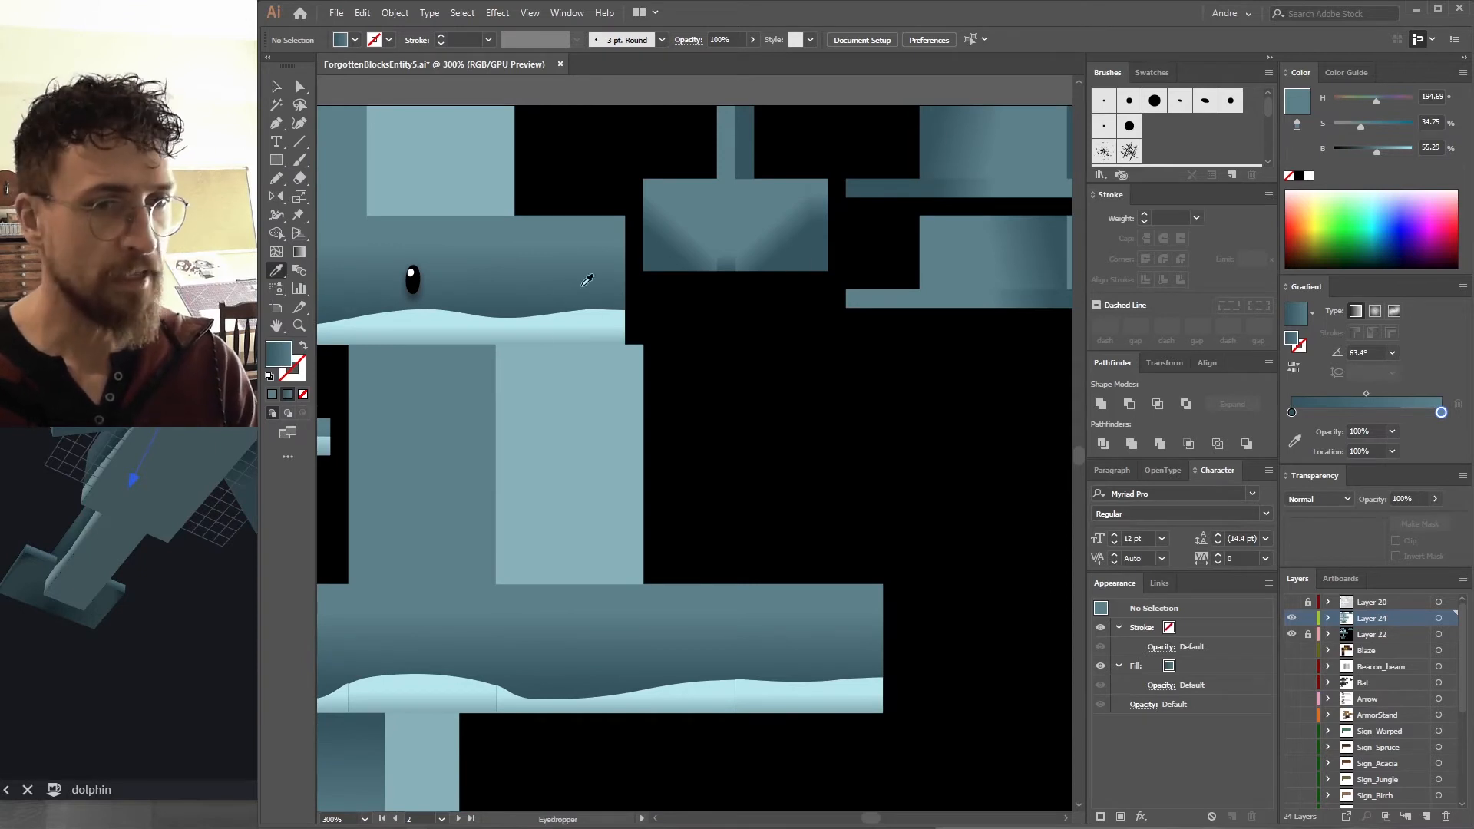
pyautogui.click(597, 324)
pyautogui.click(1292, 413)
pyautogui.moveTo(1295, 102); pyautogui.dragTo(1293, 338)
pyautogui.press('b')
pyautogui.moveTo(524, 310)
pyautogui.mouseDown()
pyautogui.moveTo(625, 379)
pyautogui.moveTo(622, 301)
pyautogui.mouseUp()
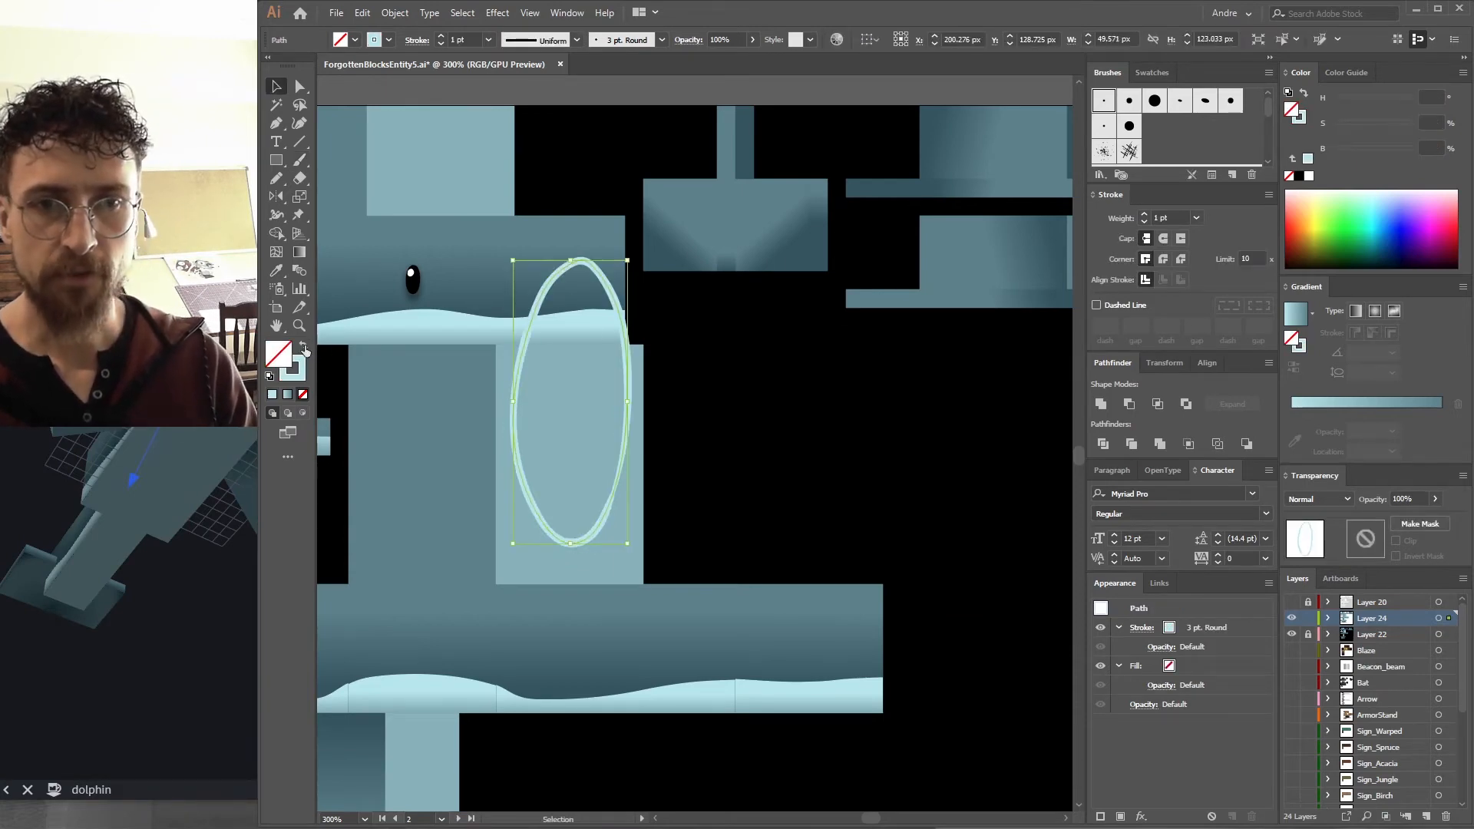
# Swap the stroke to a fill, reshape the blob's top and apply Gaussian Blur to it.
pyautogui.hotkey('shift', 'x')
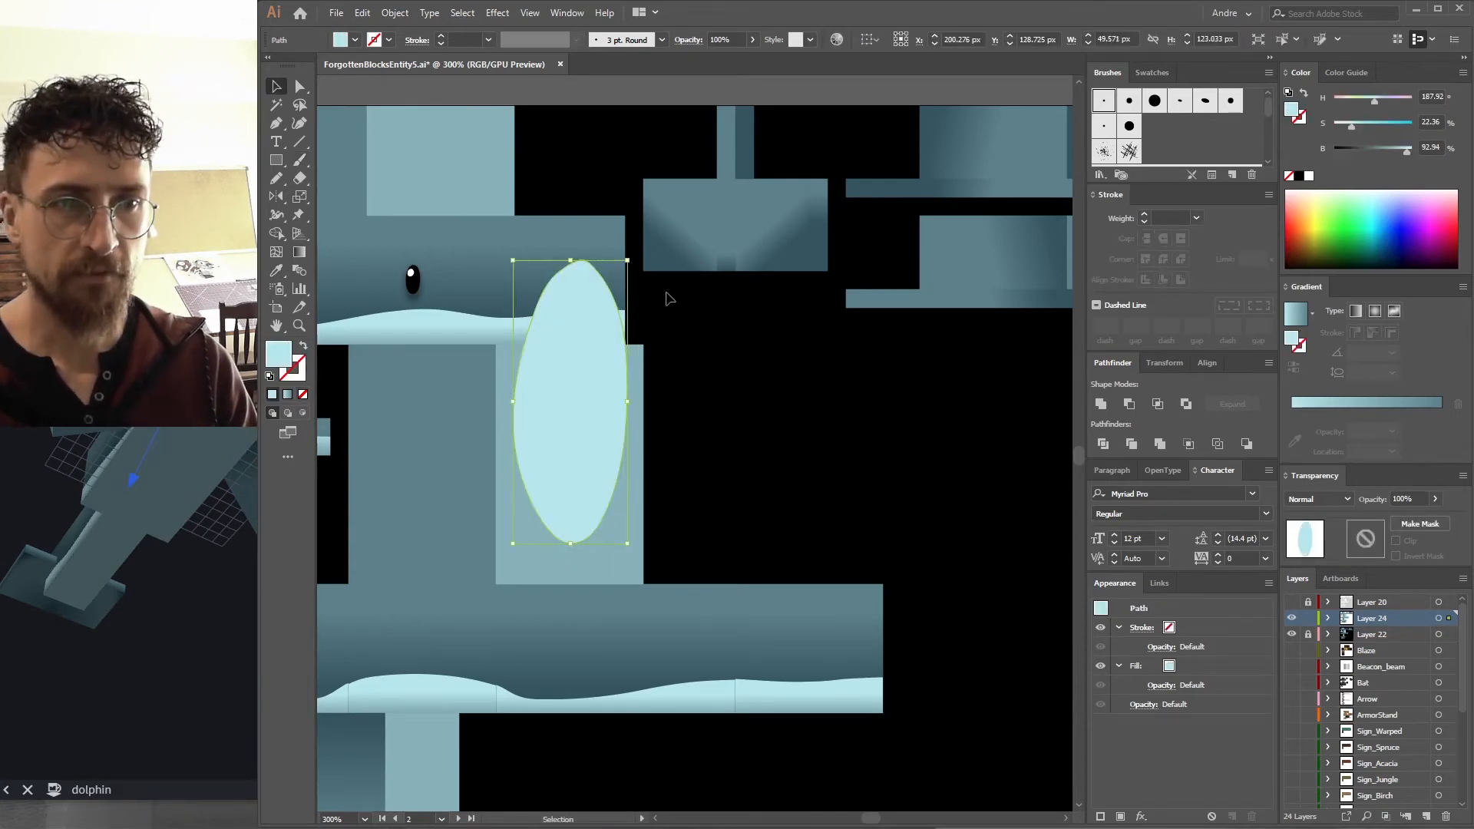
pyautogui.moveTo(628, 261); pyautogui.dragTo(616, 271)
pyautogui.click(497, 12)
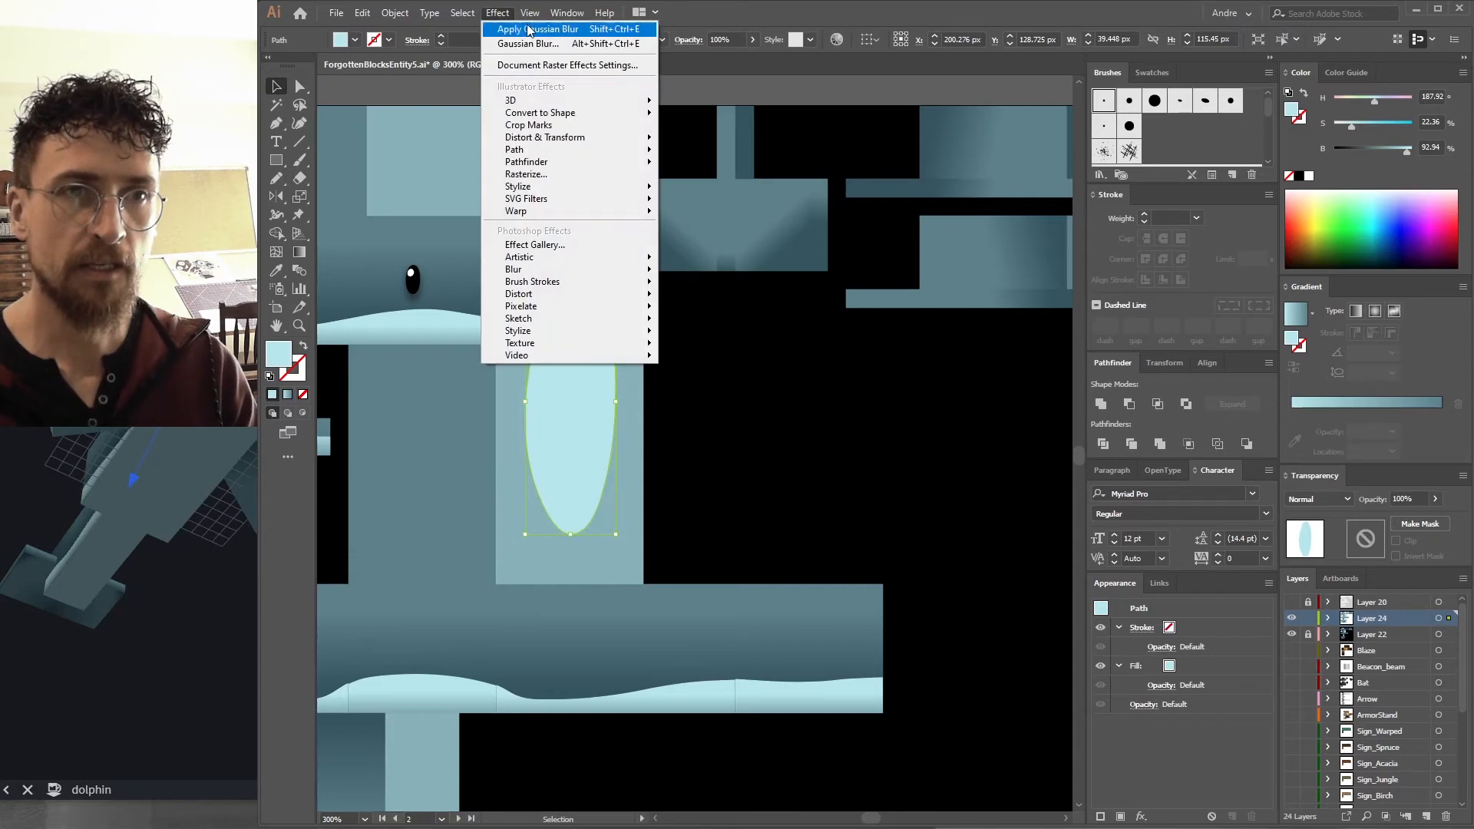
pyautogui.click(529, 29)
# Paste a copy of the body block rectangle in front and make it a clipping mask for the blurred blob.
pyautogui.click(628, 535)
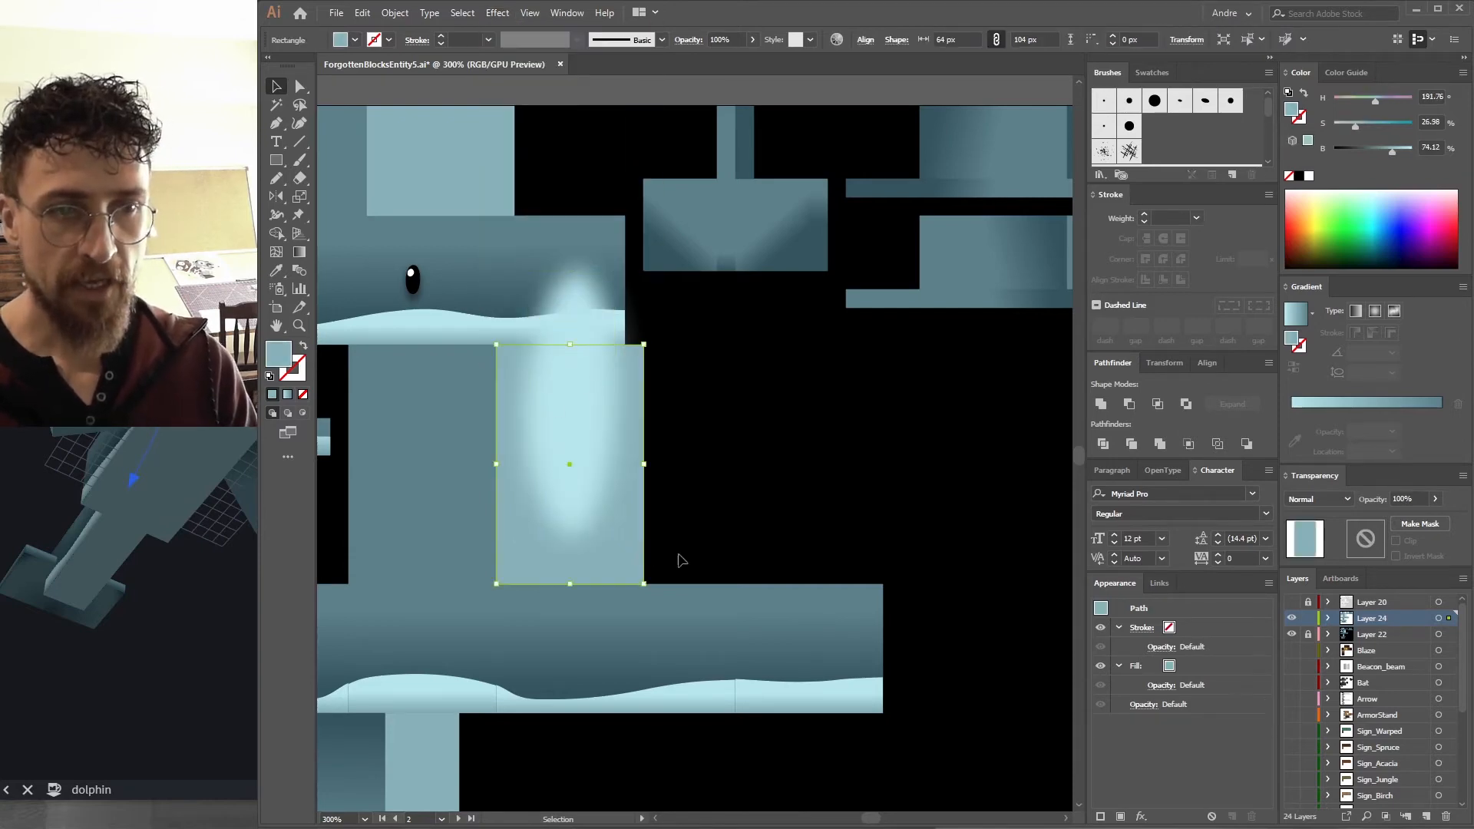
pyautogui.hotkey('ctrl', 'f')
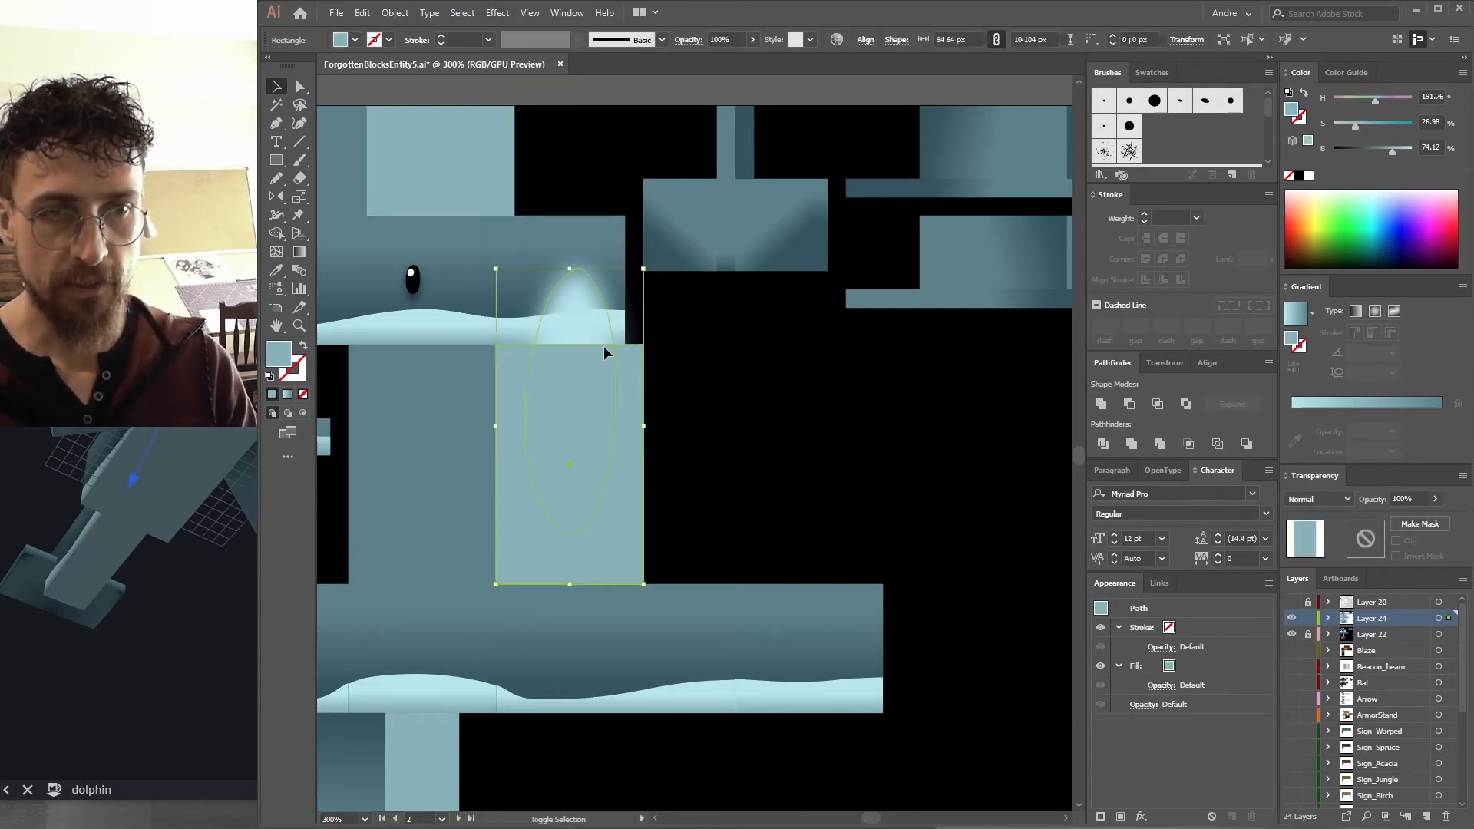
pyautogui.keyDown('shift'); pyautogui.click(583, 332); pyautogui.keyUp('shift')
pyautogui.hotkey('ctrl', '7')
# Duplicate the clipped blob onto the upper head block and fit its mask rectangle to that block.
pyautogui.click(569, 461)
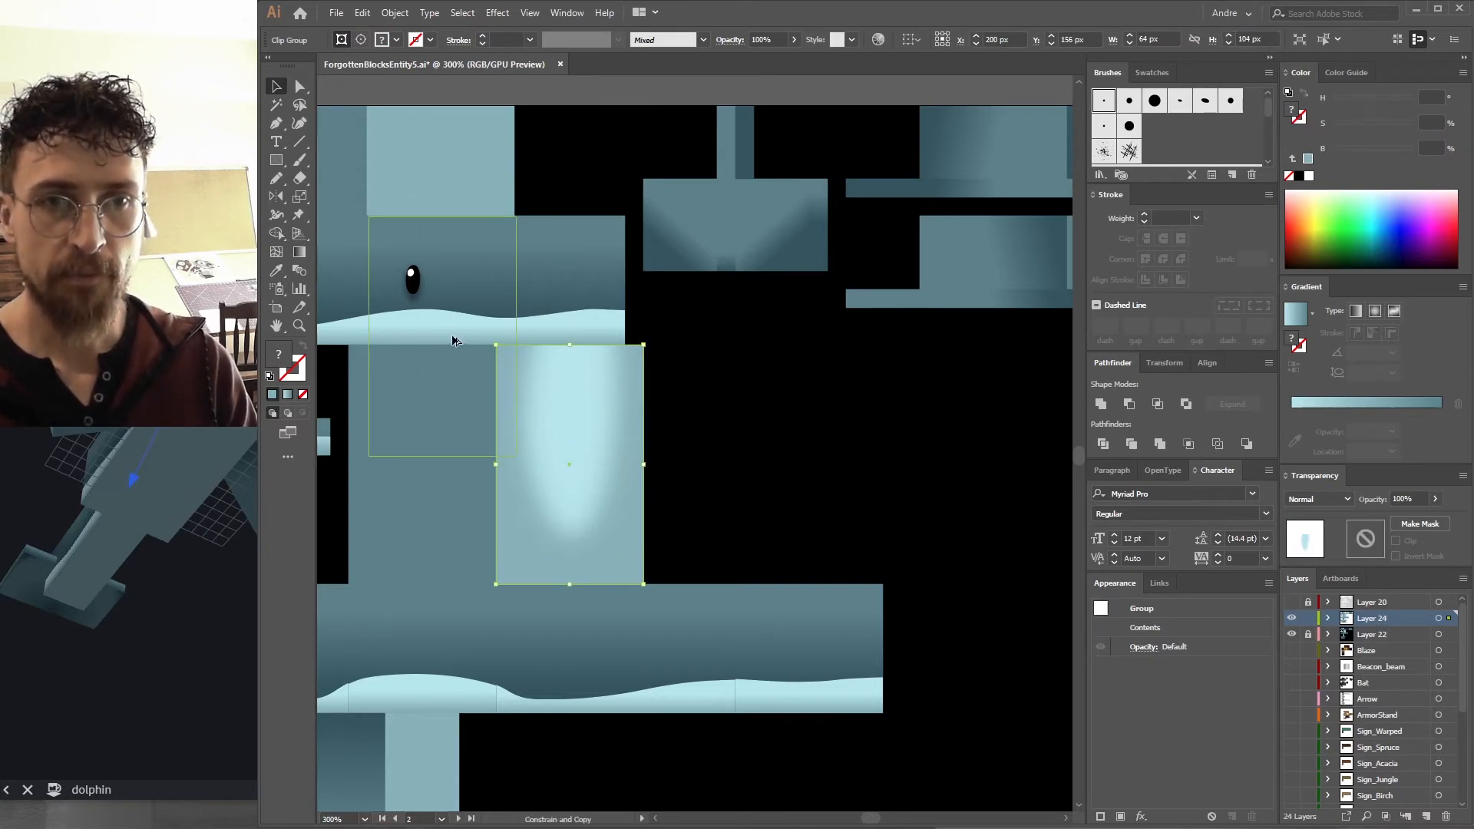
pyautogui.moveTo(451, 339); pyautogui.dragTo(451, 338)
pyautogui.scroll(2, 523, 321)
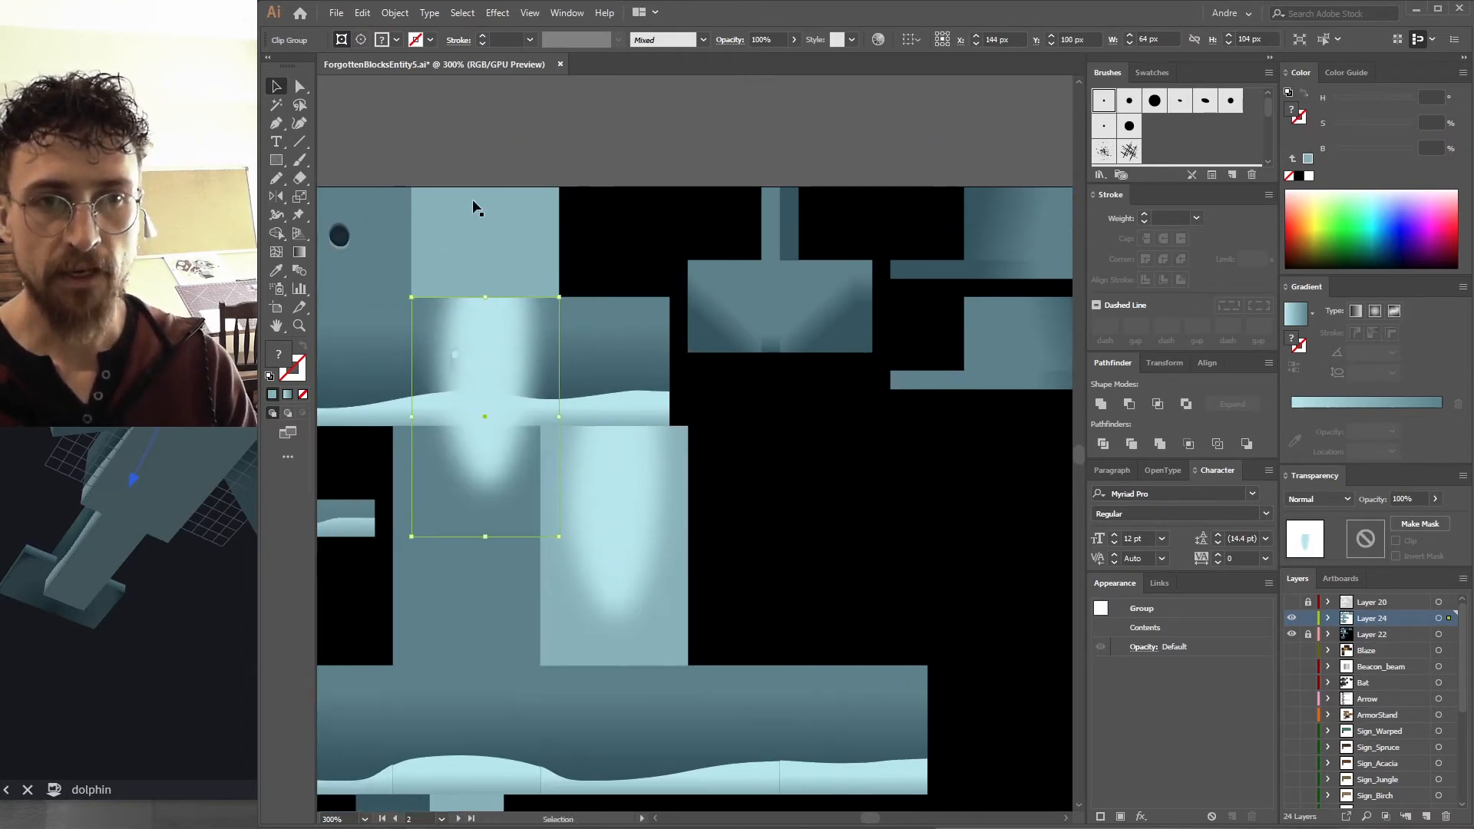
pyautogui.press('a')
pyautogui.click(503, 541)
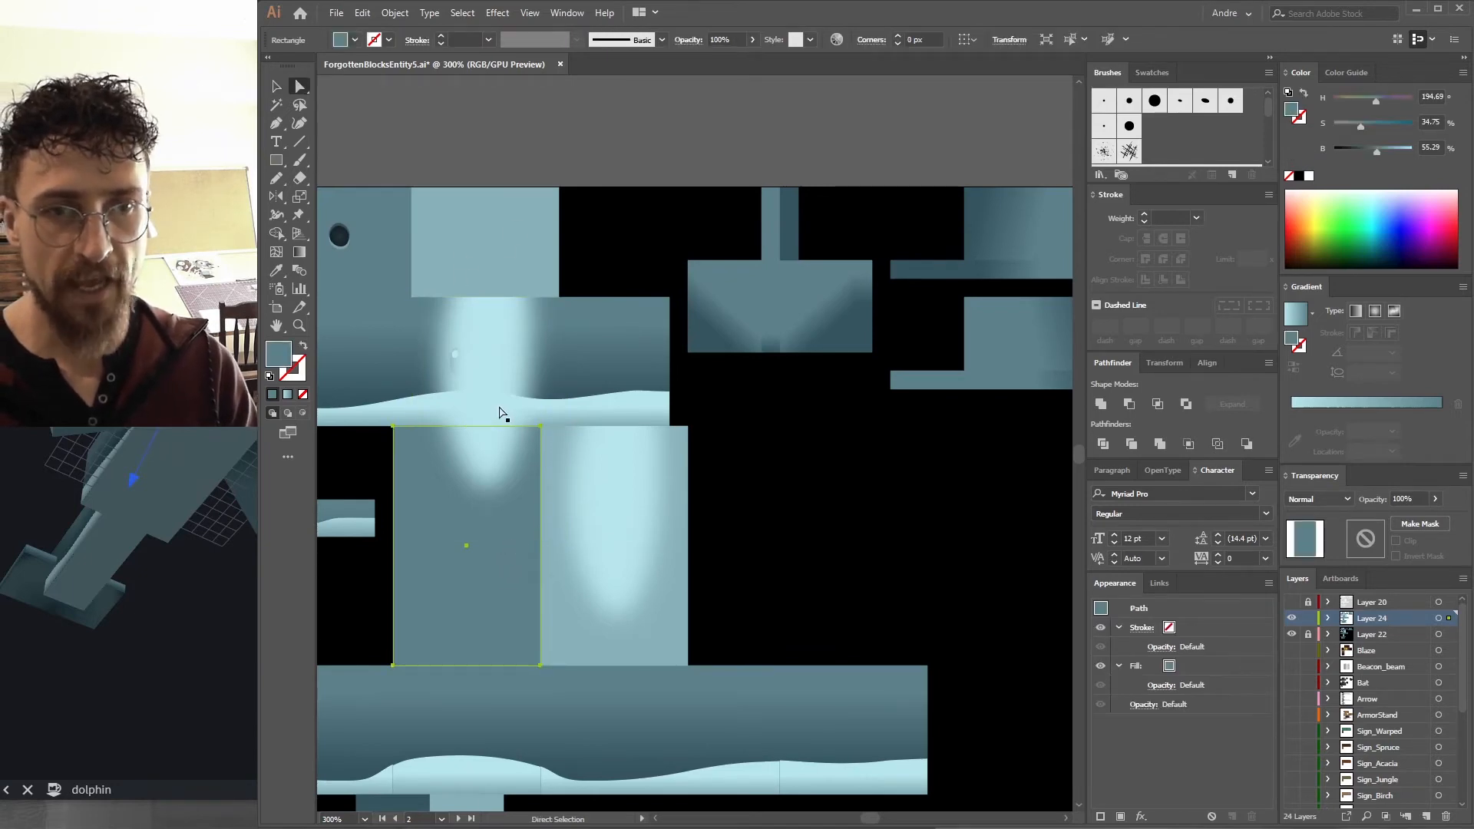
pyautogui.click(500, 410)
pyautogui.press('v')
pyautogui.click(608, 280)
pyautogui.click(467, 400)
pyautogui.press('a')
pyautogui.click(513, 549)
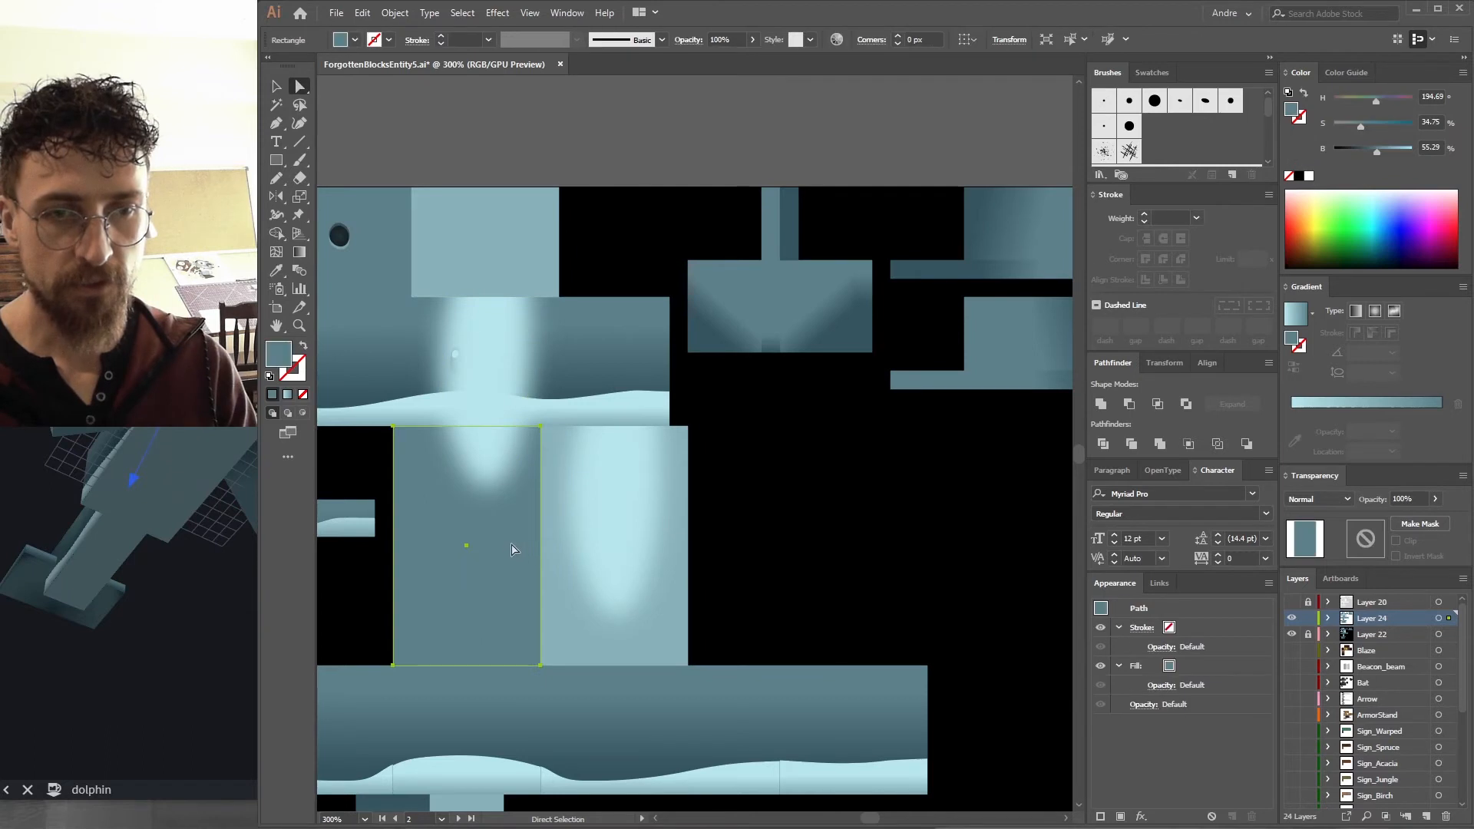
pyautogui.moveTo(516, 536); pyautogui.dragTo(530, 185)
# Export the texture as a PNG, replacing the existing file, and view the model in Blockbench.
pyautogui.hotkey('ctrl', 'alt', 'shift', 's')
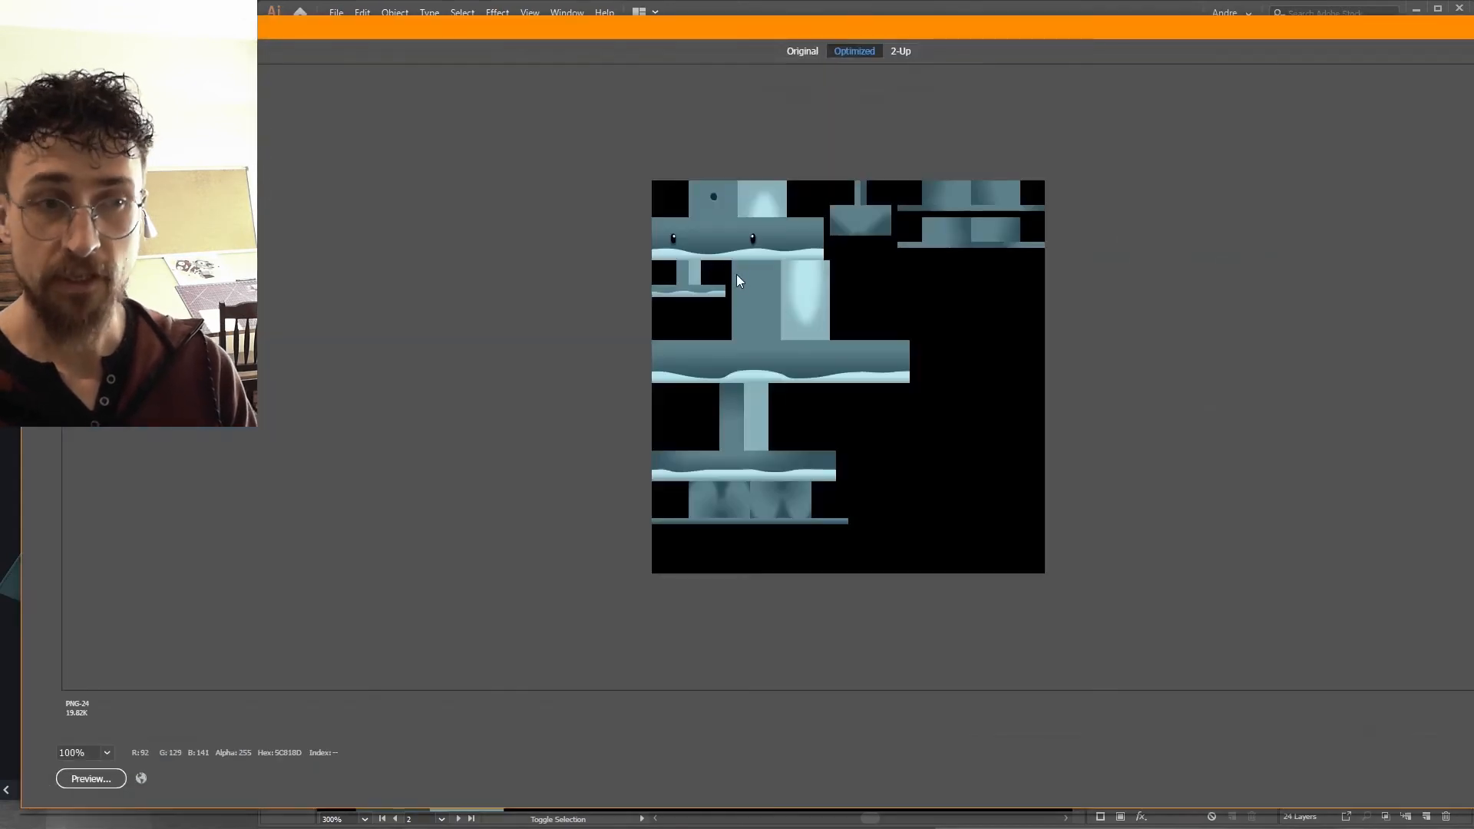
pyautogui.press('Return')
pyautogui.press('Return')
pyautogui.press('Return')
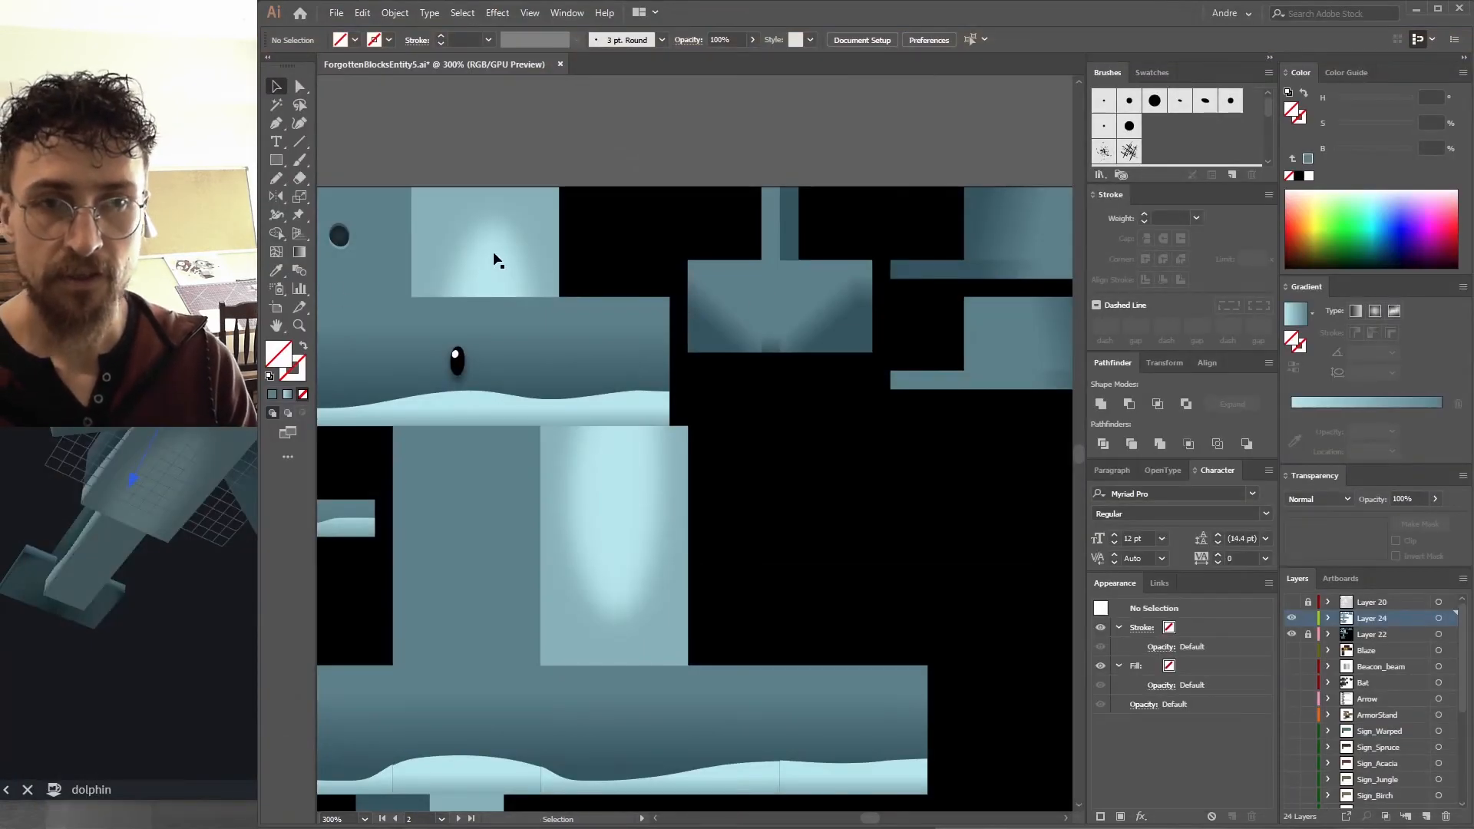
pyautogui.click(196, 450)
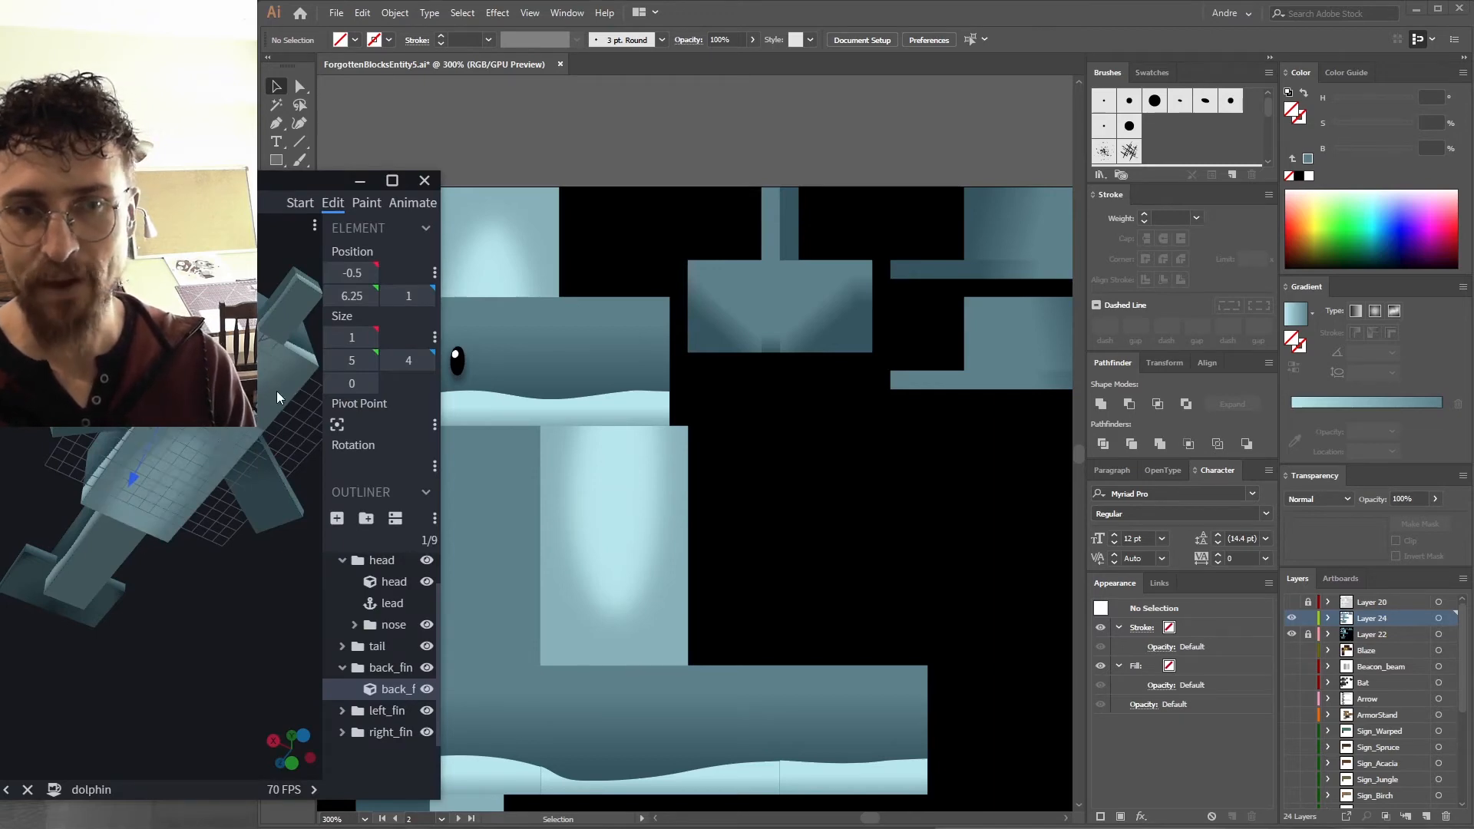
# Export the PNG again, replacing the file, and orbit the Blockbench model to check the belly.
pyautogui.click(524, 282)
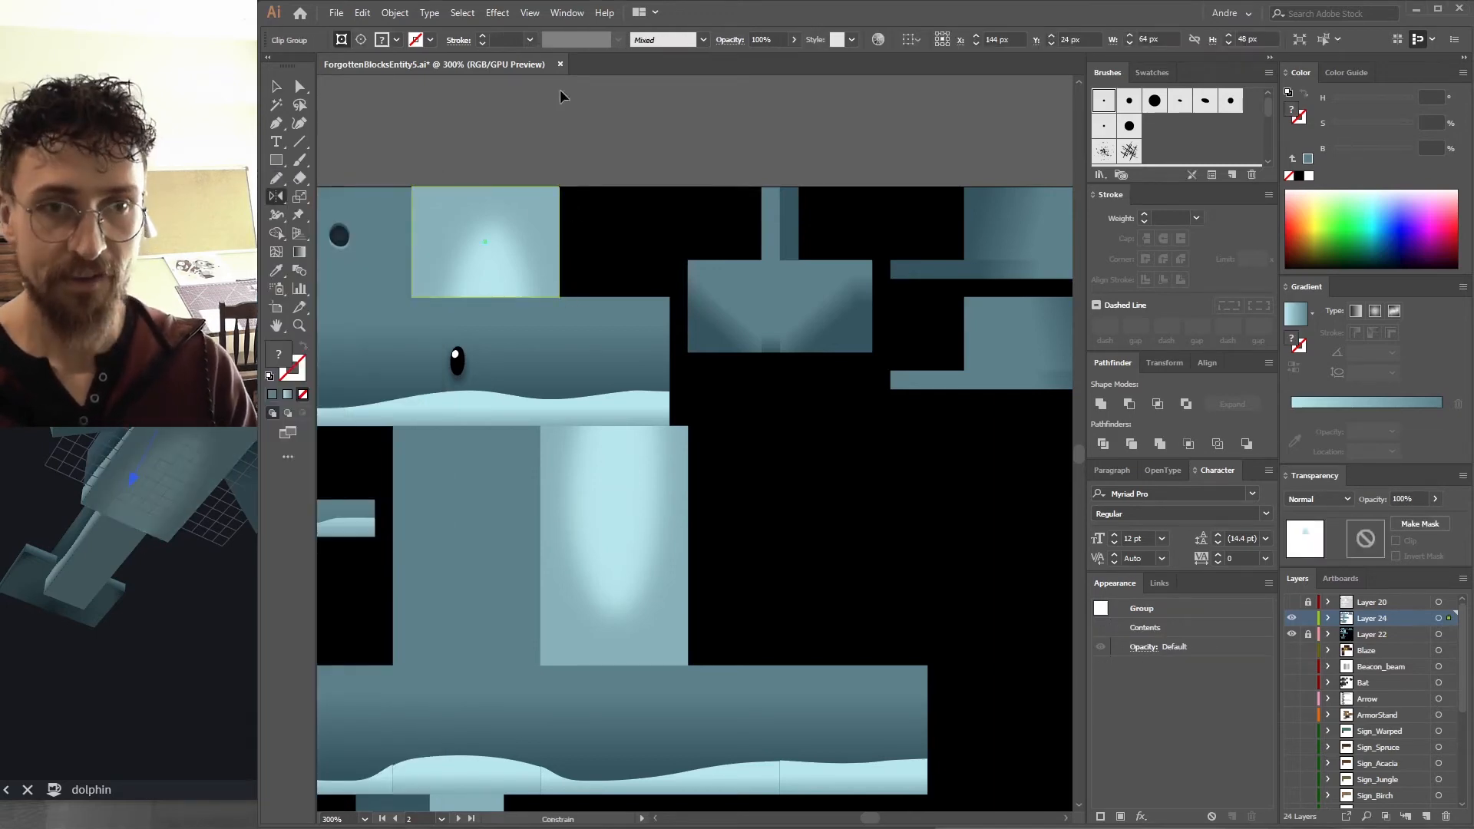
pyautogui.hotkey('ctrl', 'z')
pyautogui.press('v')
pyautogui.click(650, 542)
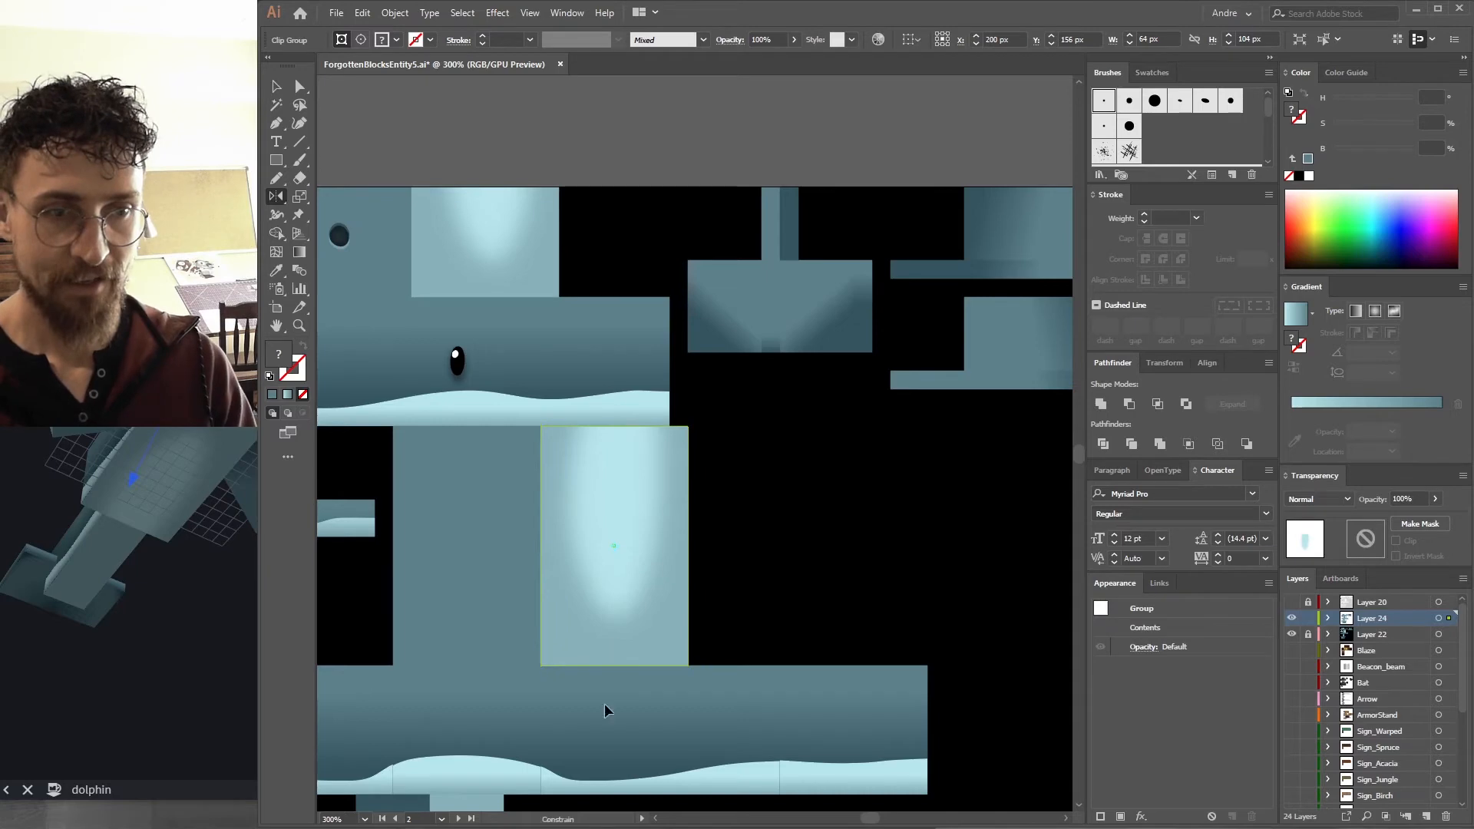
pyautogui.hotkey('ctrl', 'alt', 'shift', 's')
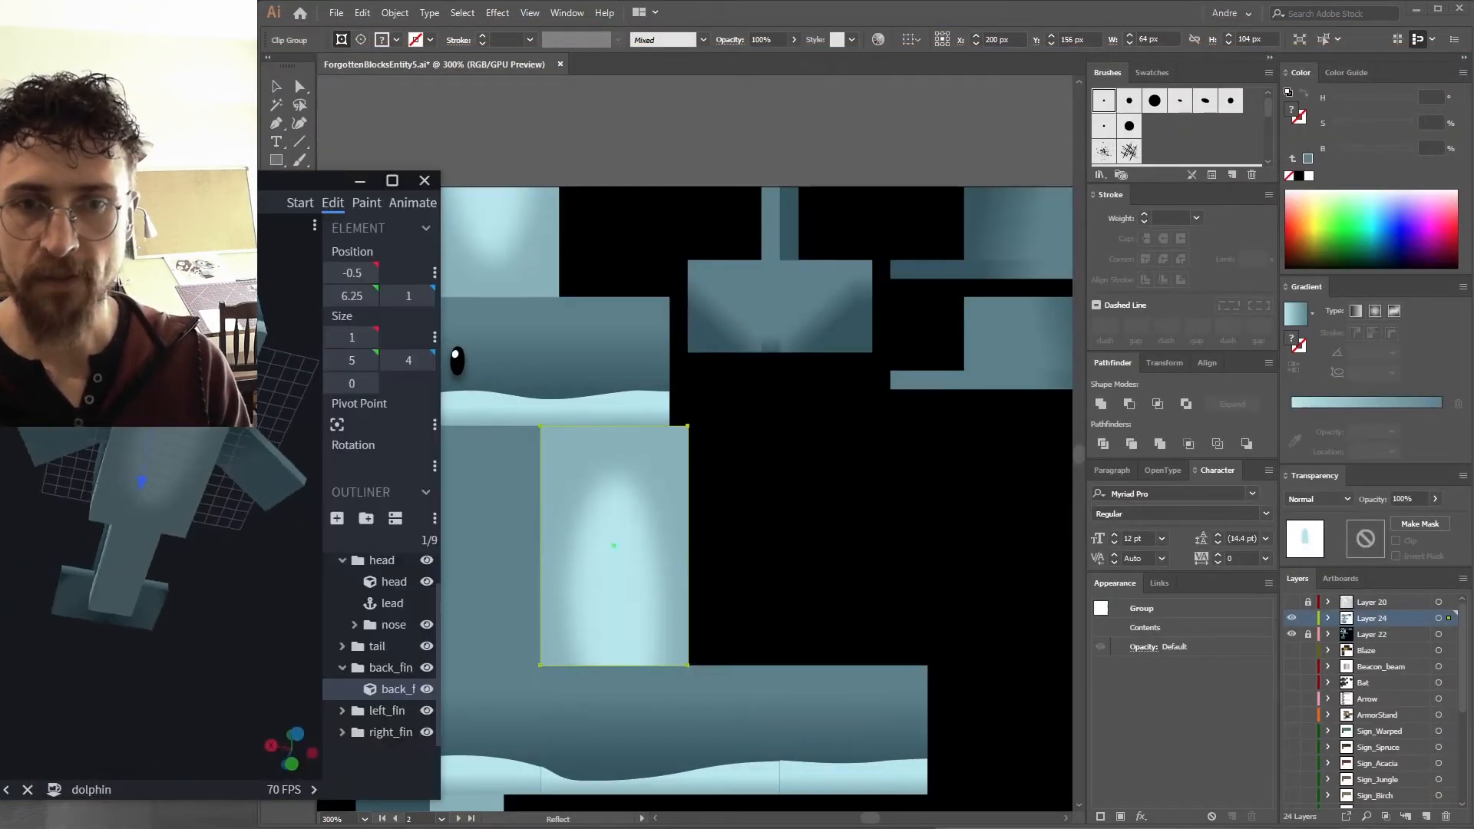
pyautogui.moveTo(236, 399); pyautogui.dragTo(266, 408)
pyautogui.moveTo(184, 330); pyautogui.dragTo(179, 437)
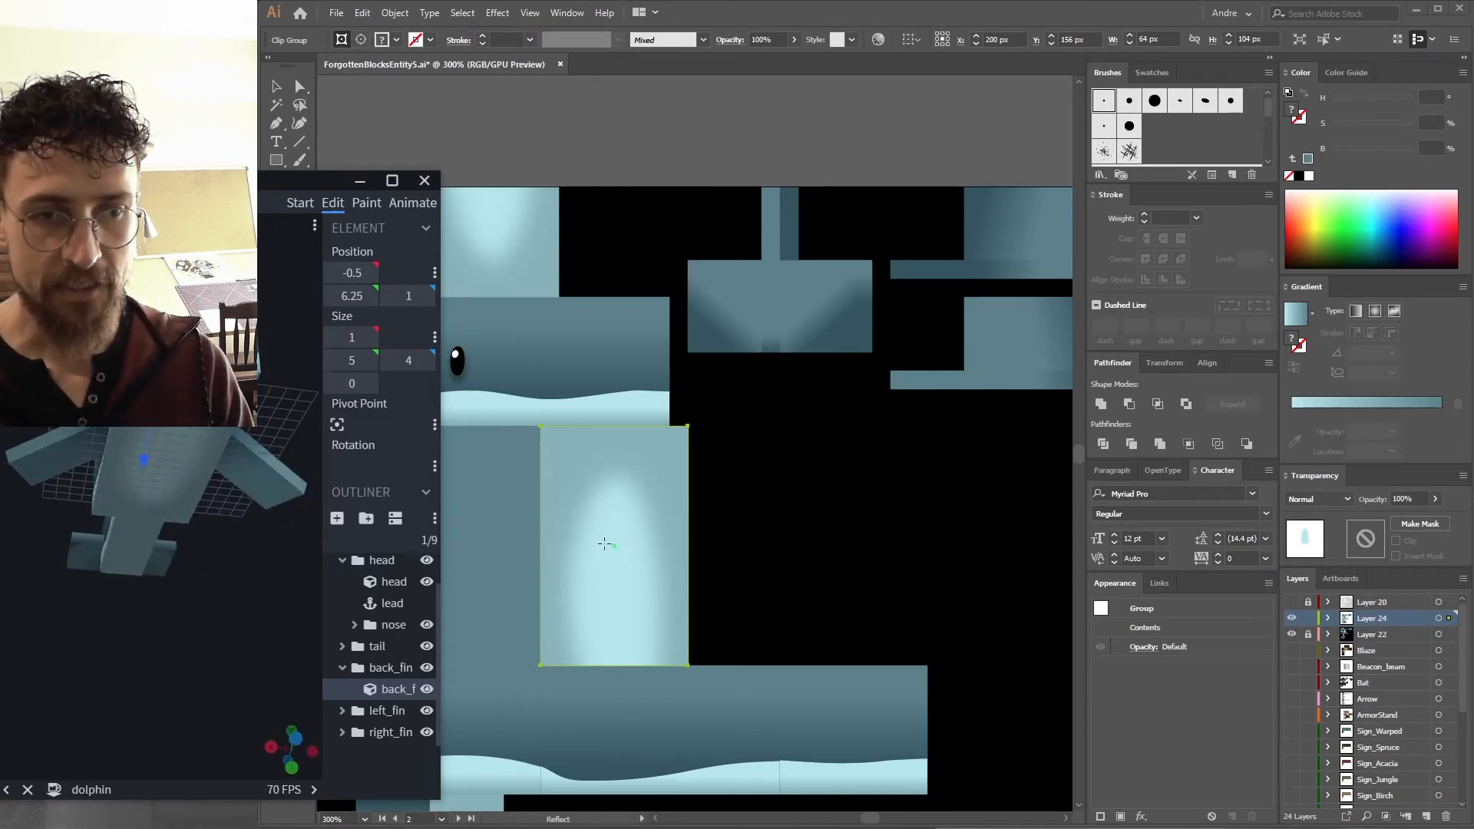
# Select the blurred blobs inside their groups and raise their colour saturation slightly.
pyautogui.click(643, 543)
pyautogui.press('a')
pyautogui.click(623, 162)
pyautogui.keyDown('alt'); pyautogui.moveTo(478, 222); pyautogui.dragTo(607, 700); pyautogui.keyUp('alt')
pyautogui.click(1356, 124)
pyautogui.hotkey('ctrl', 'shift', 'a')
# Examine the head and belly textures on the model in the Blockbench preview.
pyautogui.moveTo(599, 347); pyautogui.dragTo(748, 269)
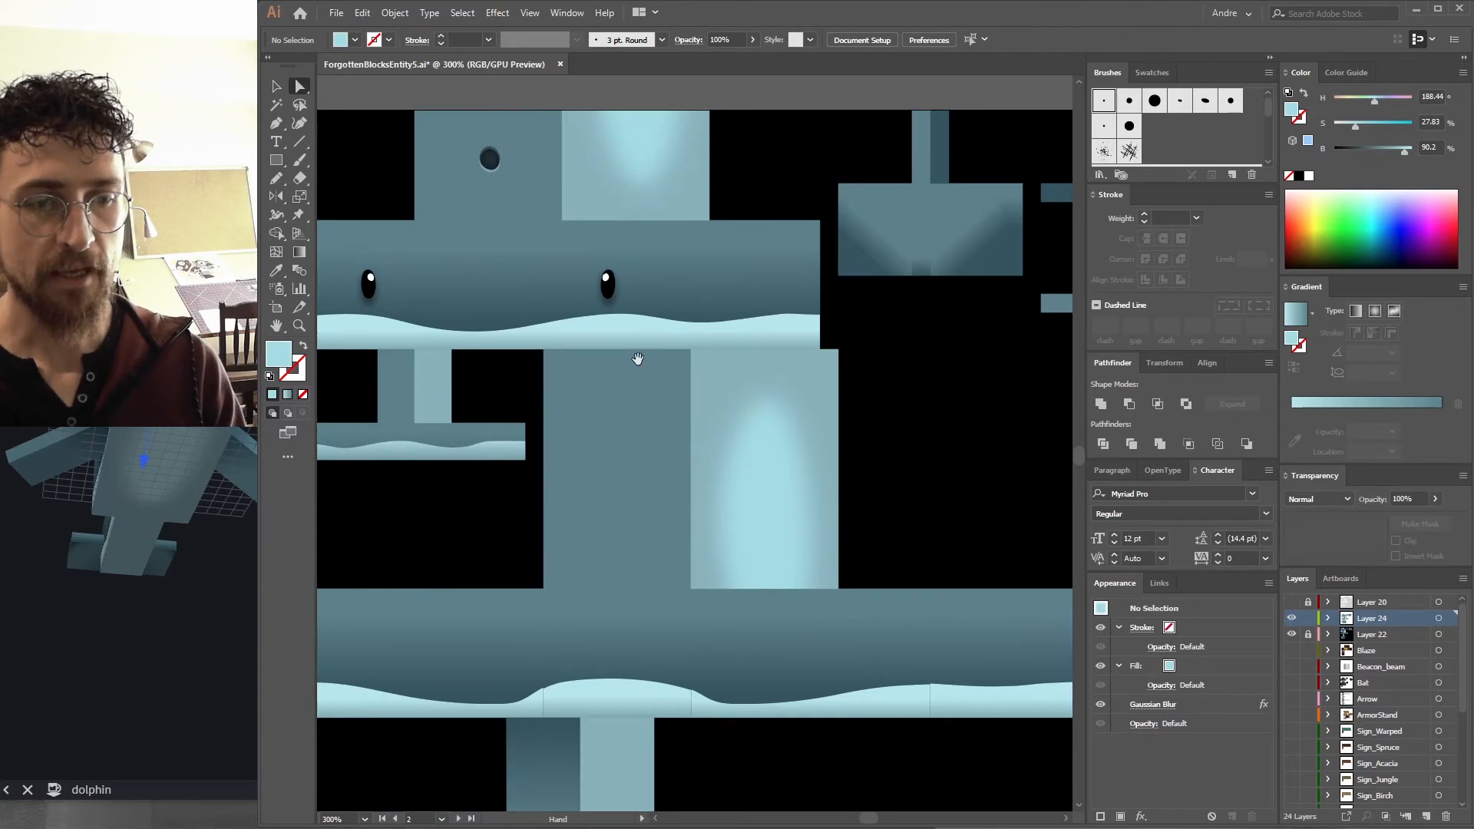
pyautogui.moveTo(642, 352); pyautogui.dragTo(731, 270)
pyautogui.moveTo(178, 598); pyautogui.dragTo(232, 411)
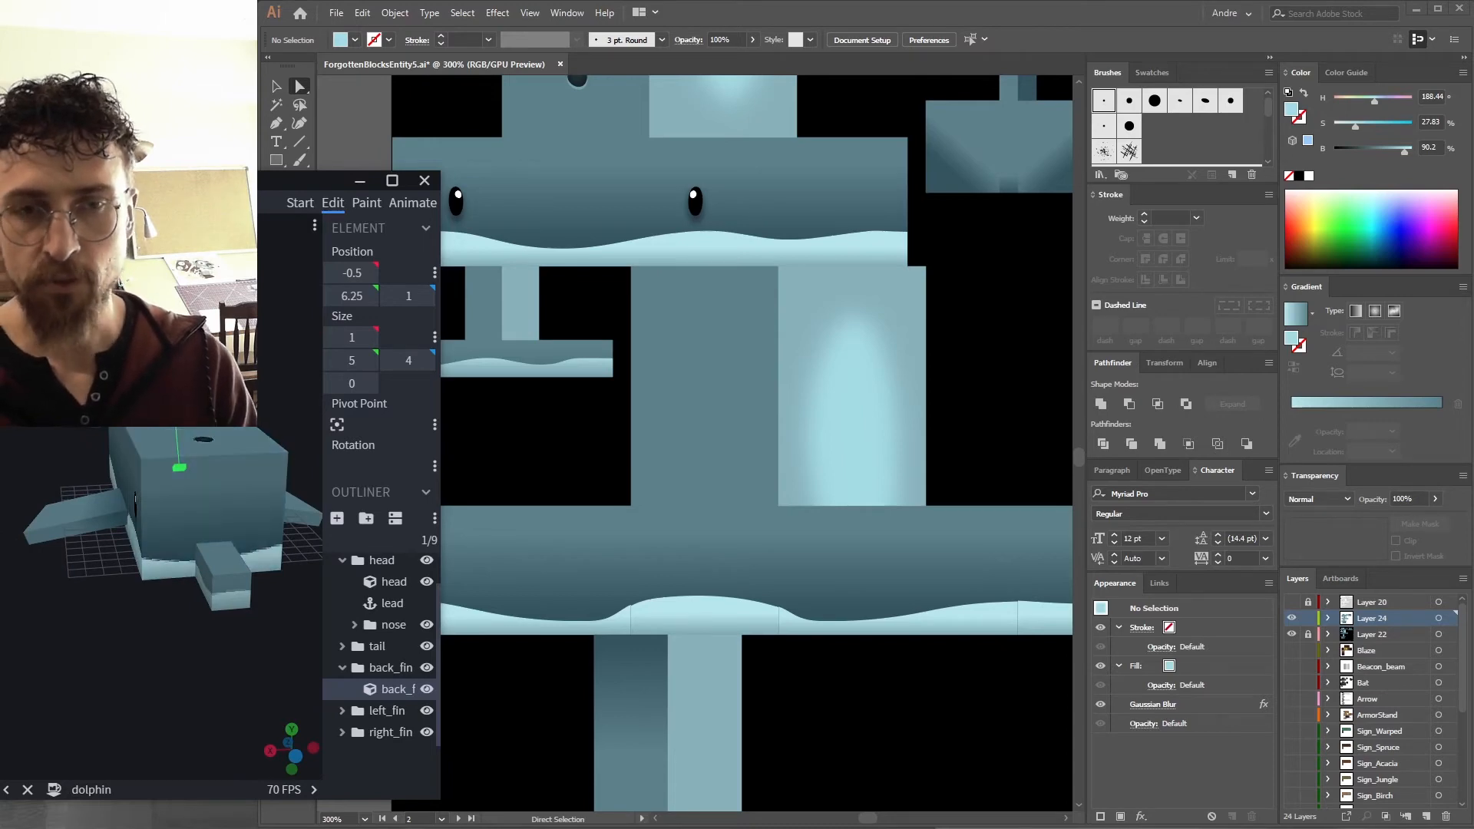
pyautogui.click(346, 130)
pyautogui.moveTo(560, 214); pyautogui.dragTo(515, 256)
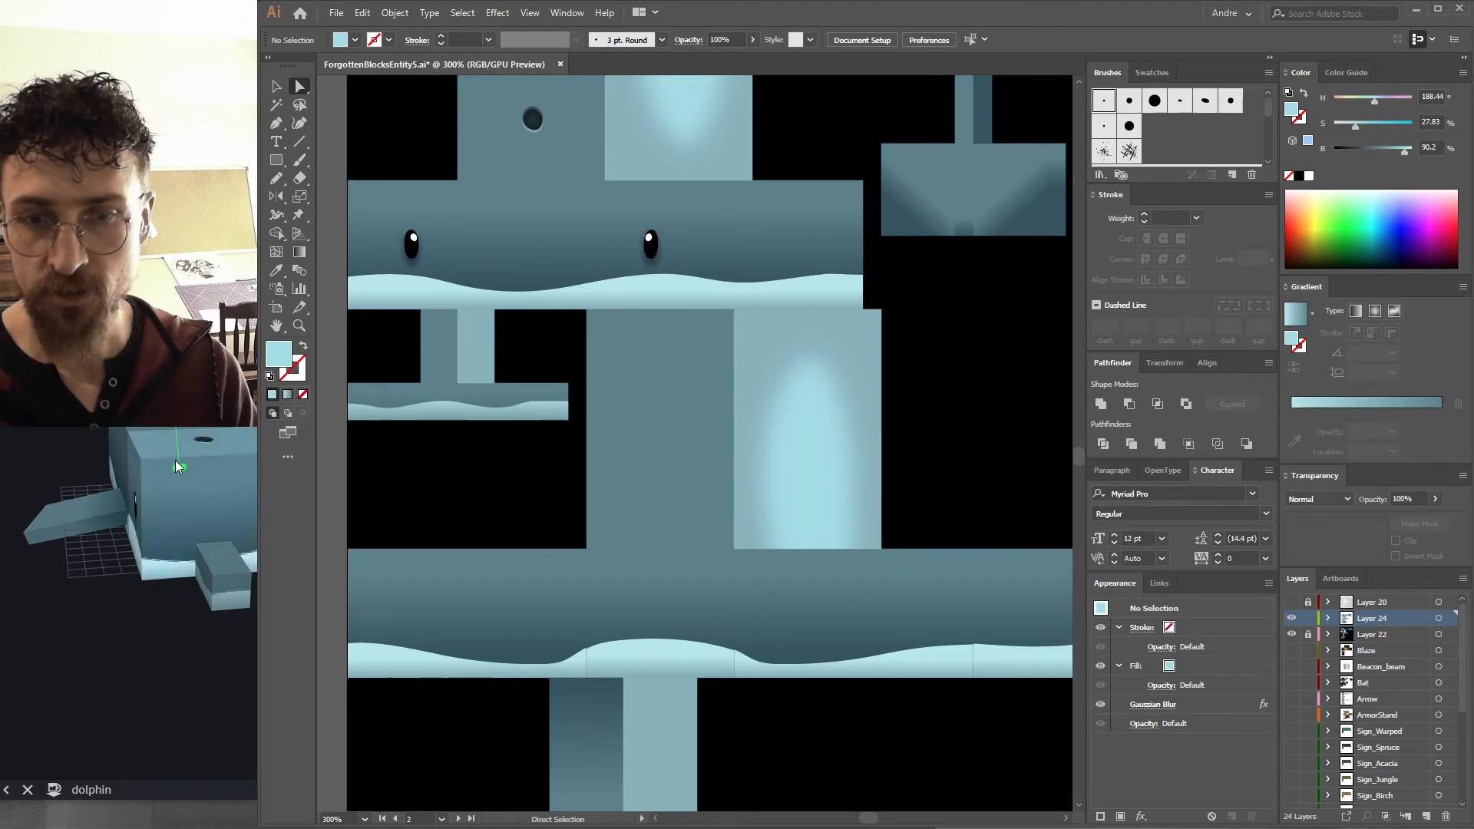
# Create a new layer and paste a copy of the grey noise texture group beside the artboard.
pyautogui.click(1293, 634)
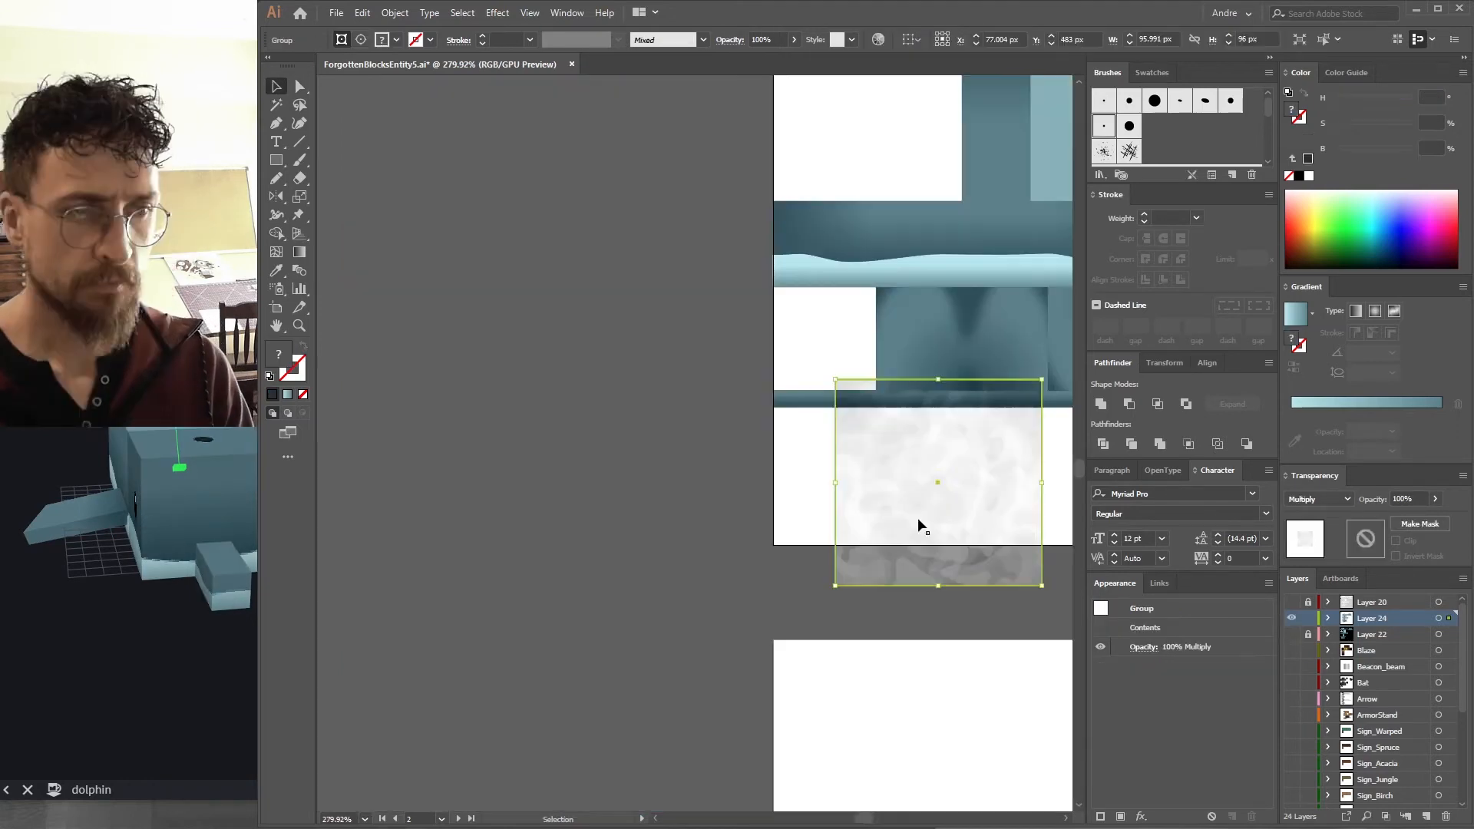
pyautogui.moveTo(918, 518); pyautogui.dragTo(564, 383)
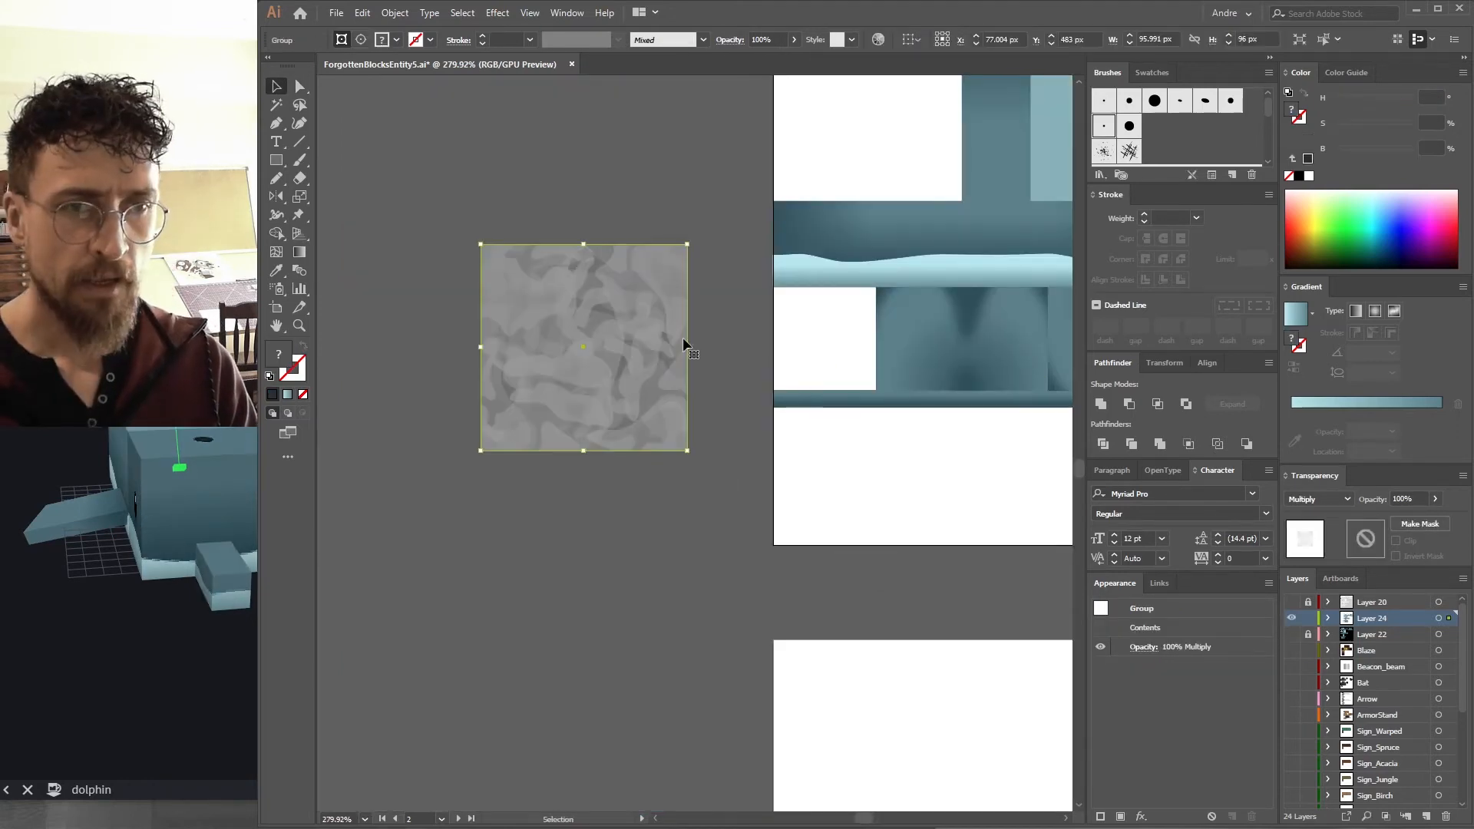
pyautogui.moveTo(762, 320); pyautogui.dragTo(648, 441)
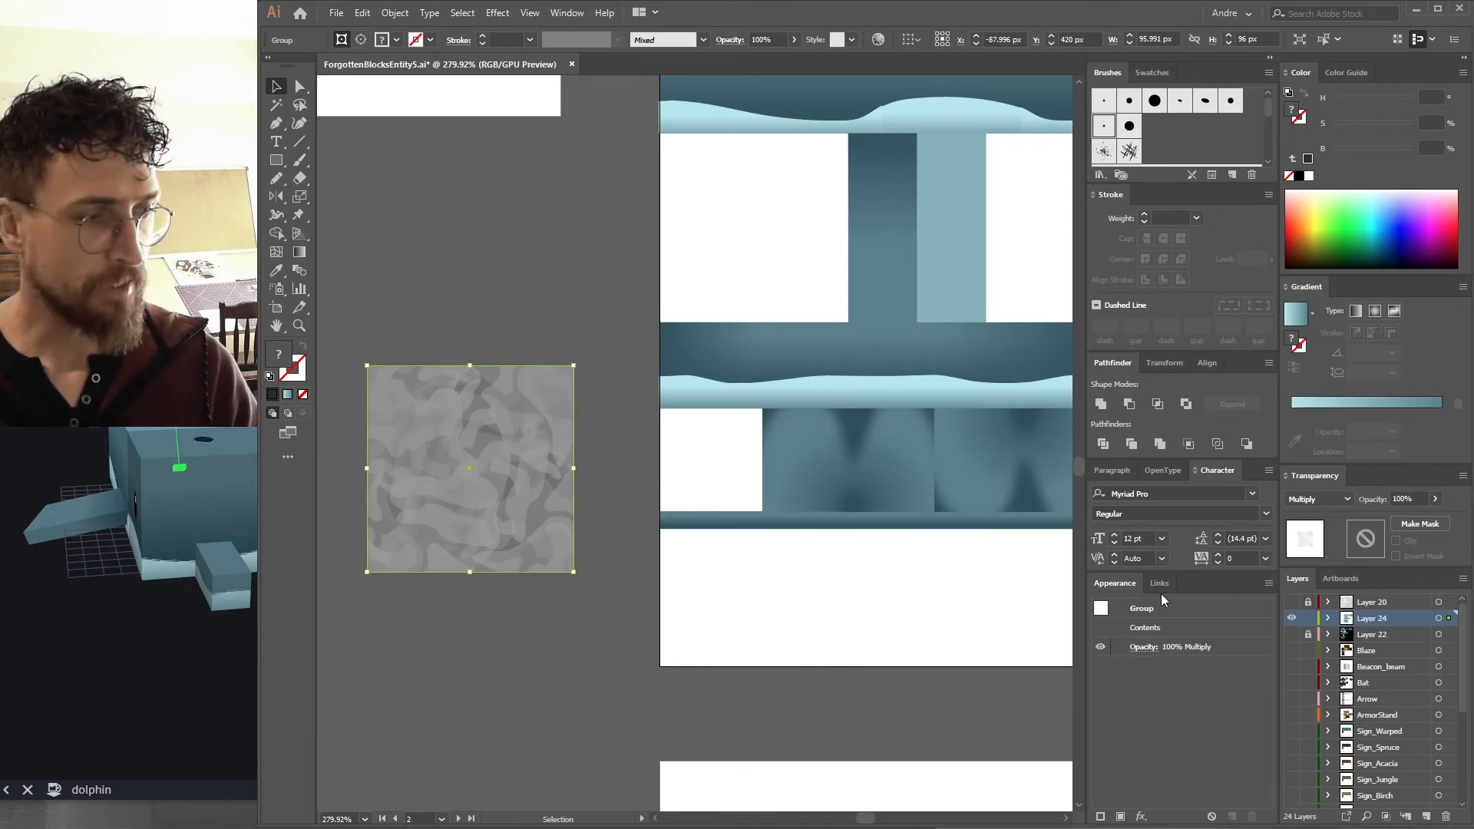
pyautogui.click(1445, 817)
pyautogui.click(1427, 817)
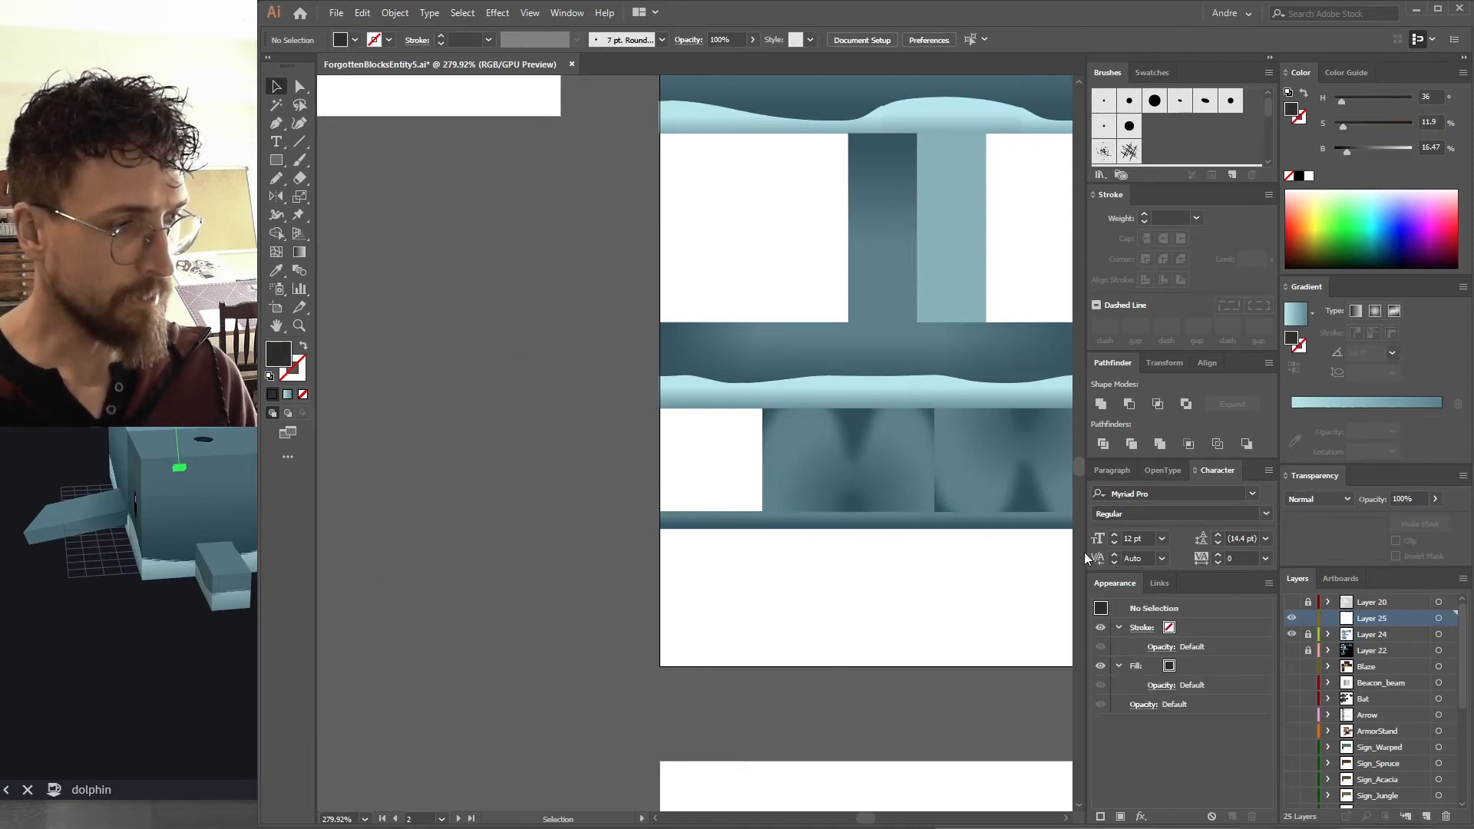
pyautogui.hotkey('ctrl', 'f')
pyautogui.click(567, 330)
pyautogui.moveTo(538, 379); pyautogui.dragTo(502, 459)
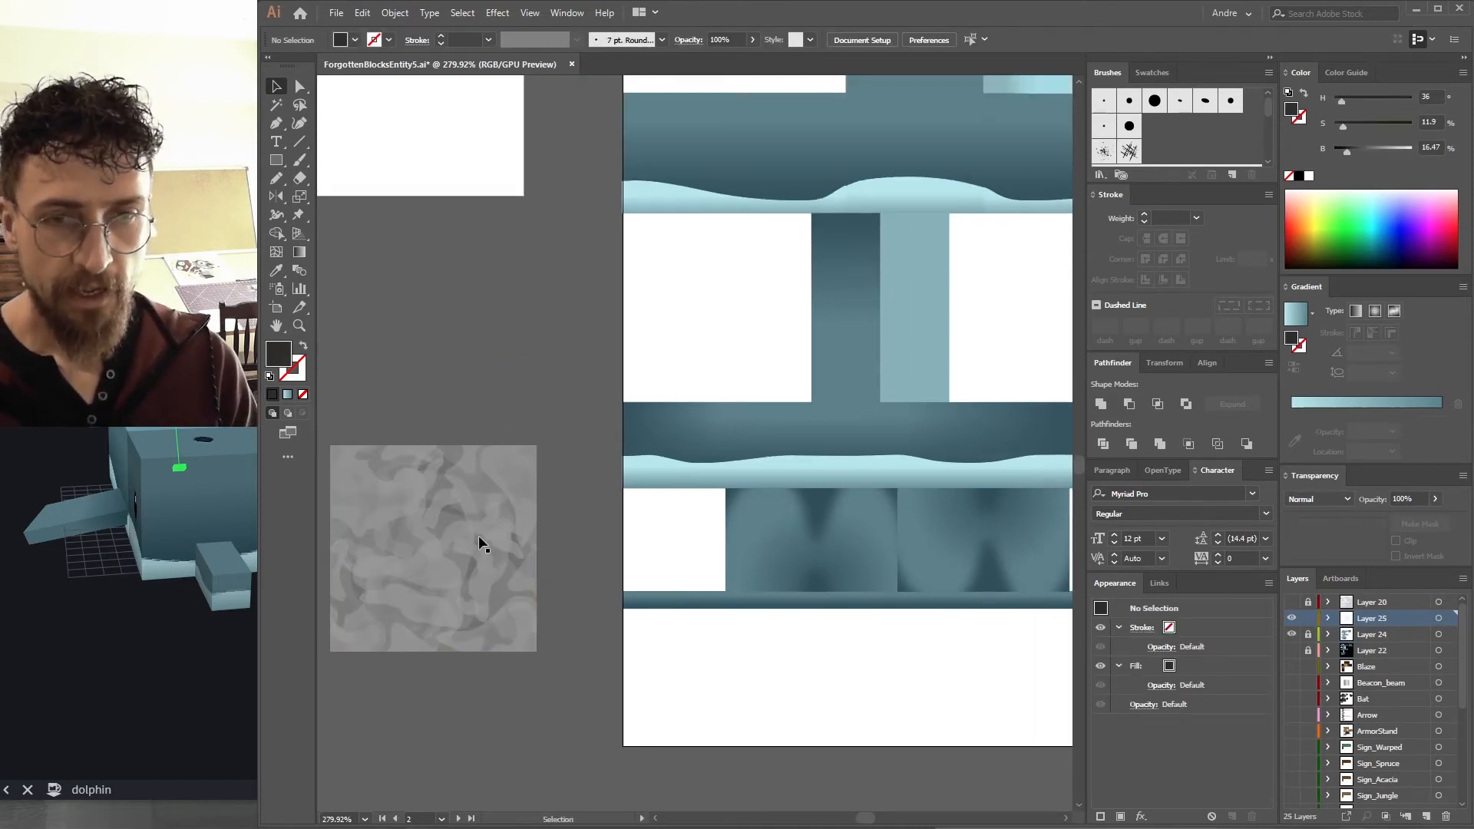
# Move the noise texture group over the front face of the dolphin's head.
pyautogui.moveTo(667, 408); pyautogui.dragTo(396, 510)
pyautogui.moveTo(826, 325); pyautogui.dragTo(829, 619)
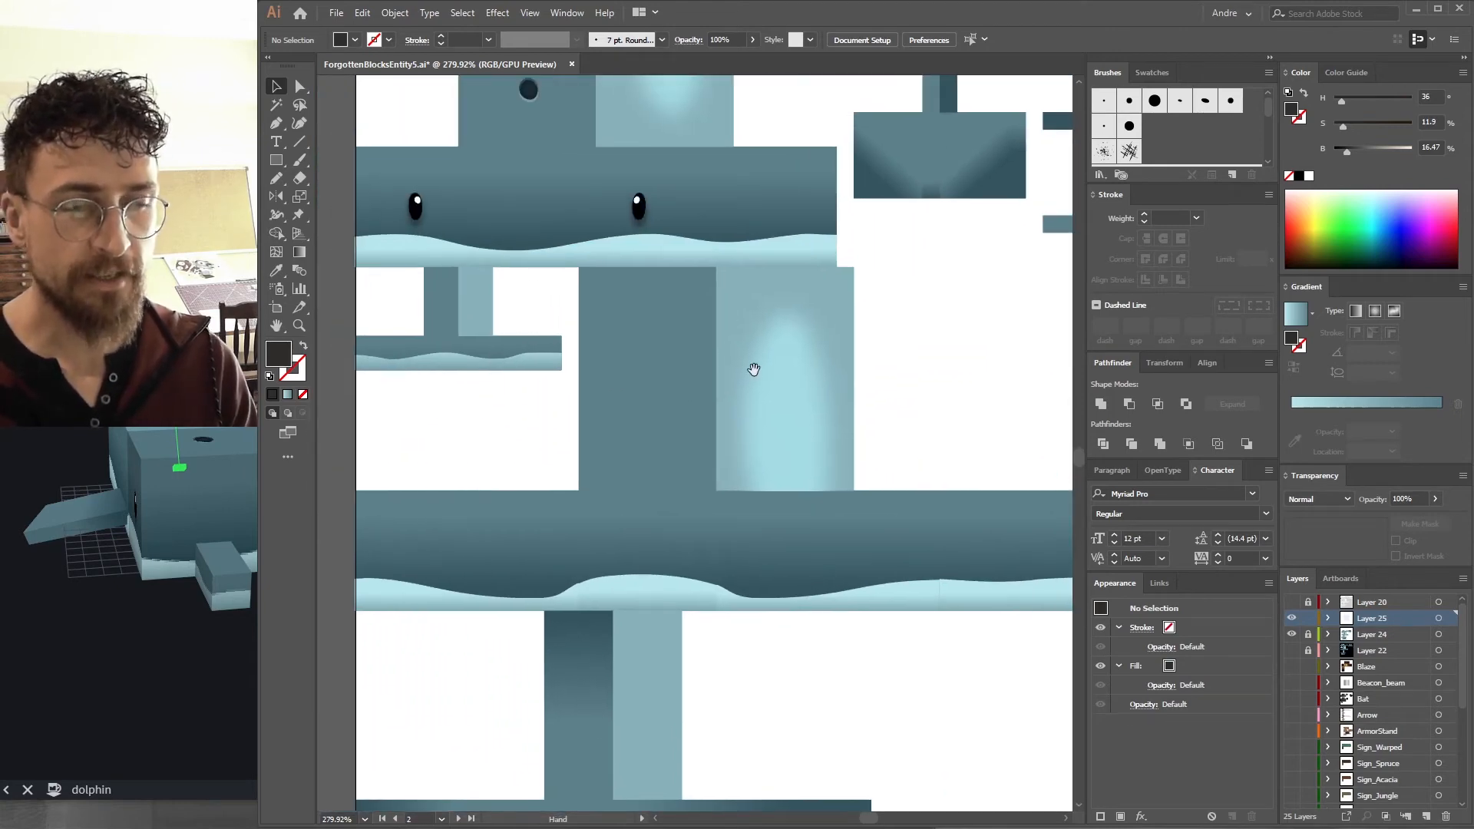
pyautogui.moveTo(740, 379); pyautogui.dragTo(669, 446)
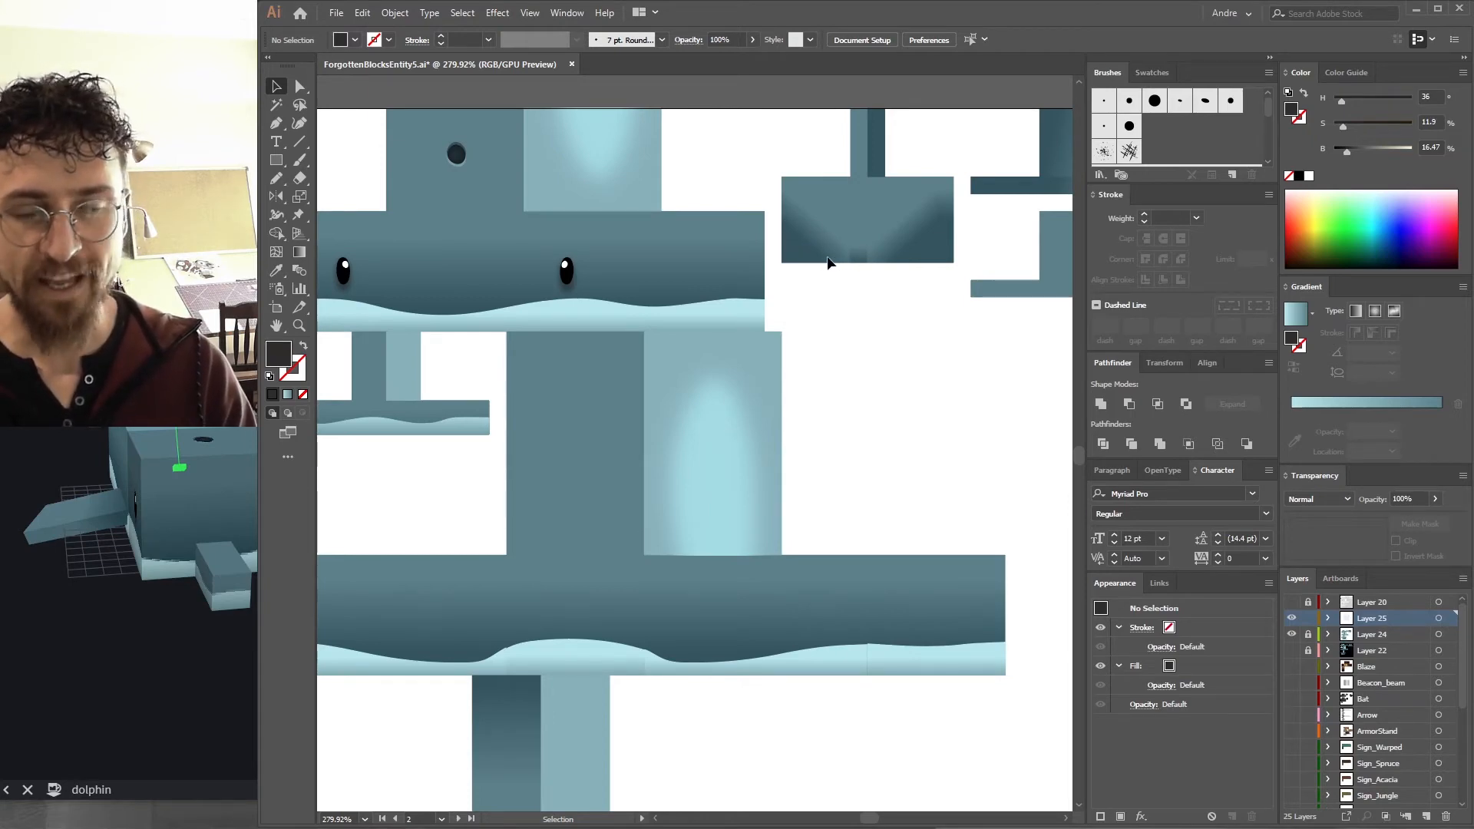
pyautogui.moveTo(859, 208); pyautogui.dragTo(651, 404)
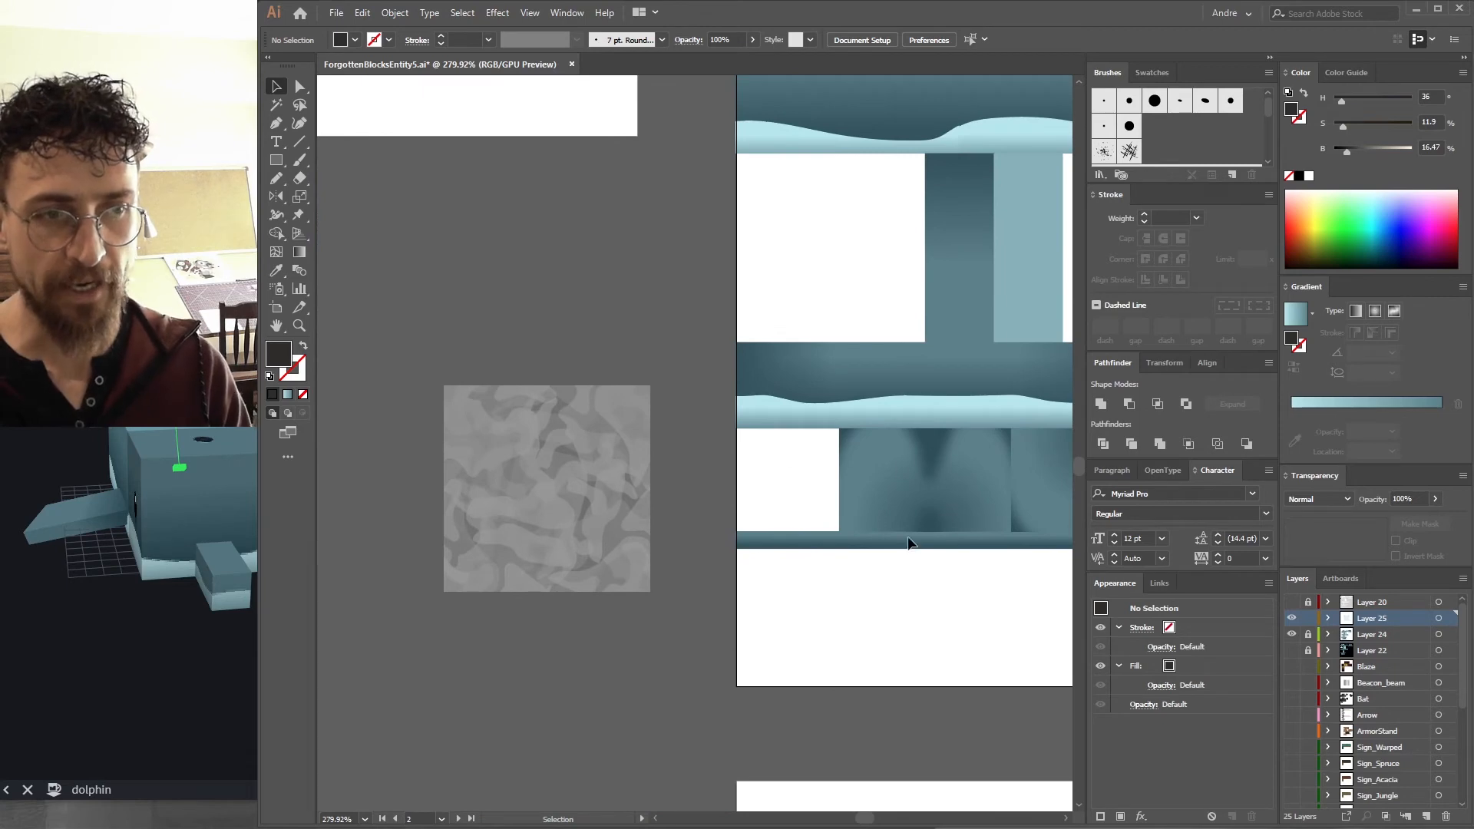
pyautogui.moveTo(805, 493); pyautogui.dragTo(740, 386)
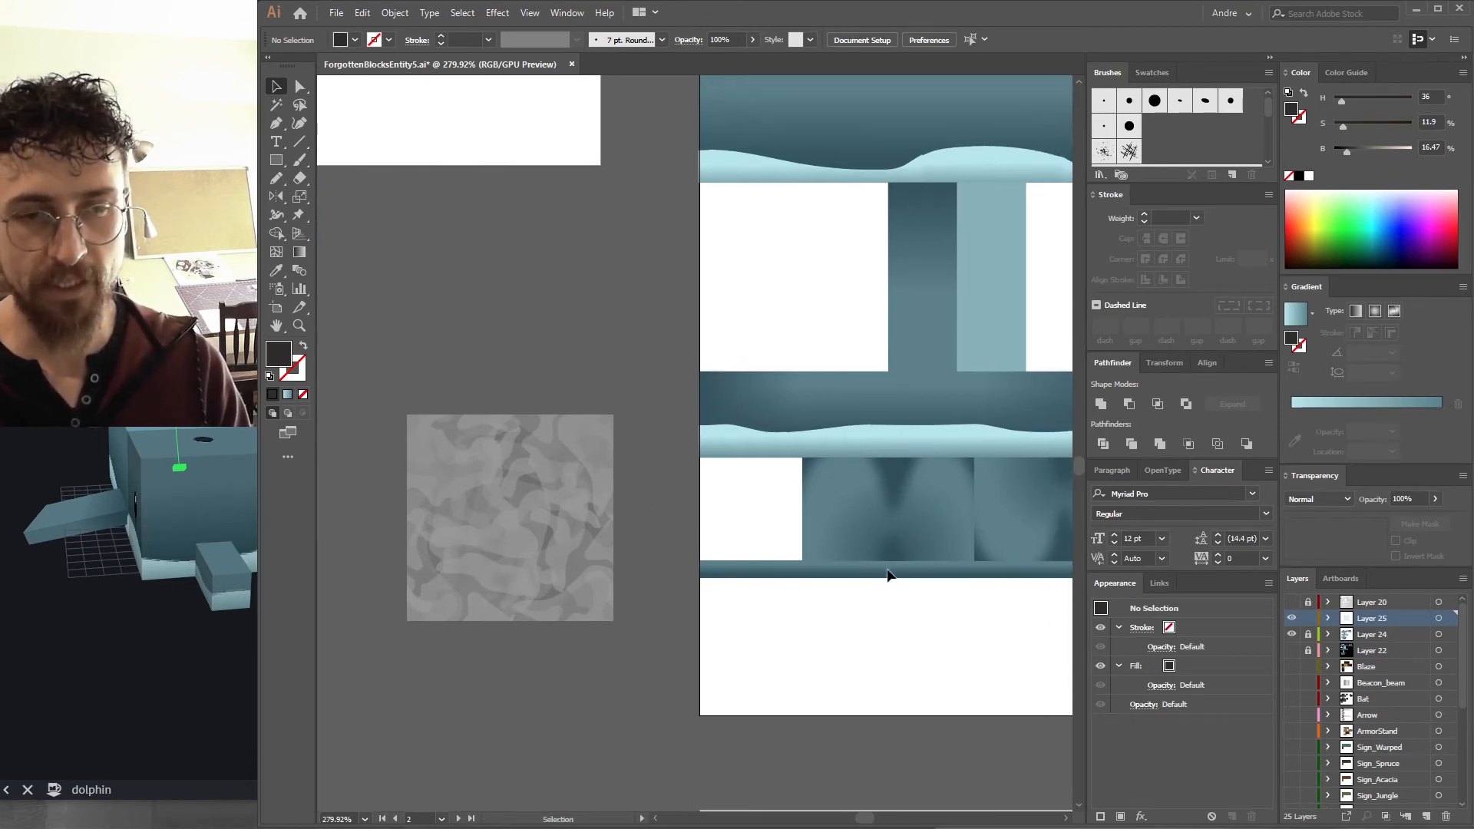
pyautogui.click(499, 463)
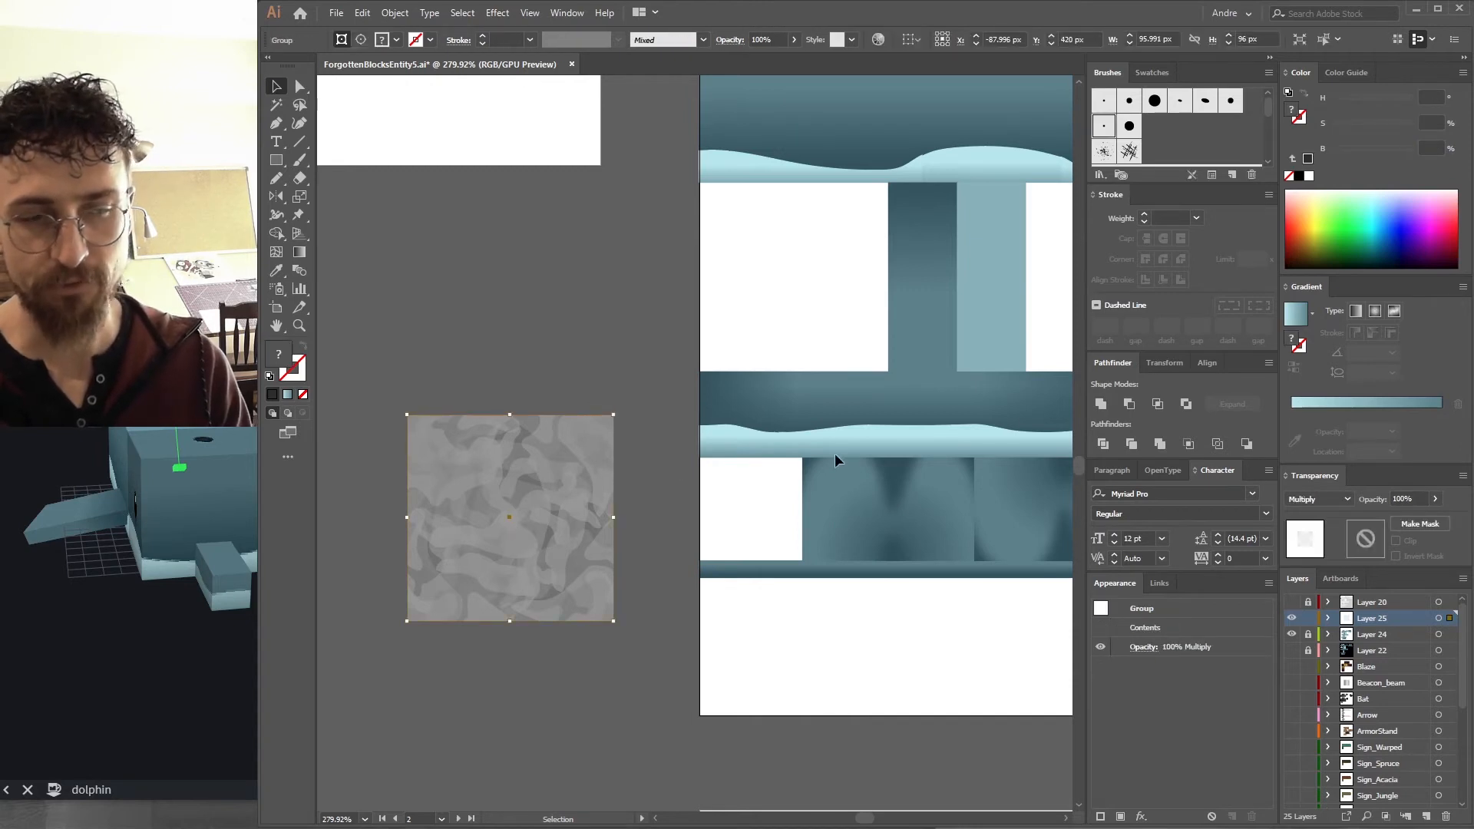
pyautogui.scroll(-3, 596, 374)
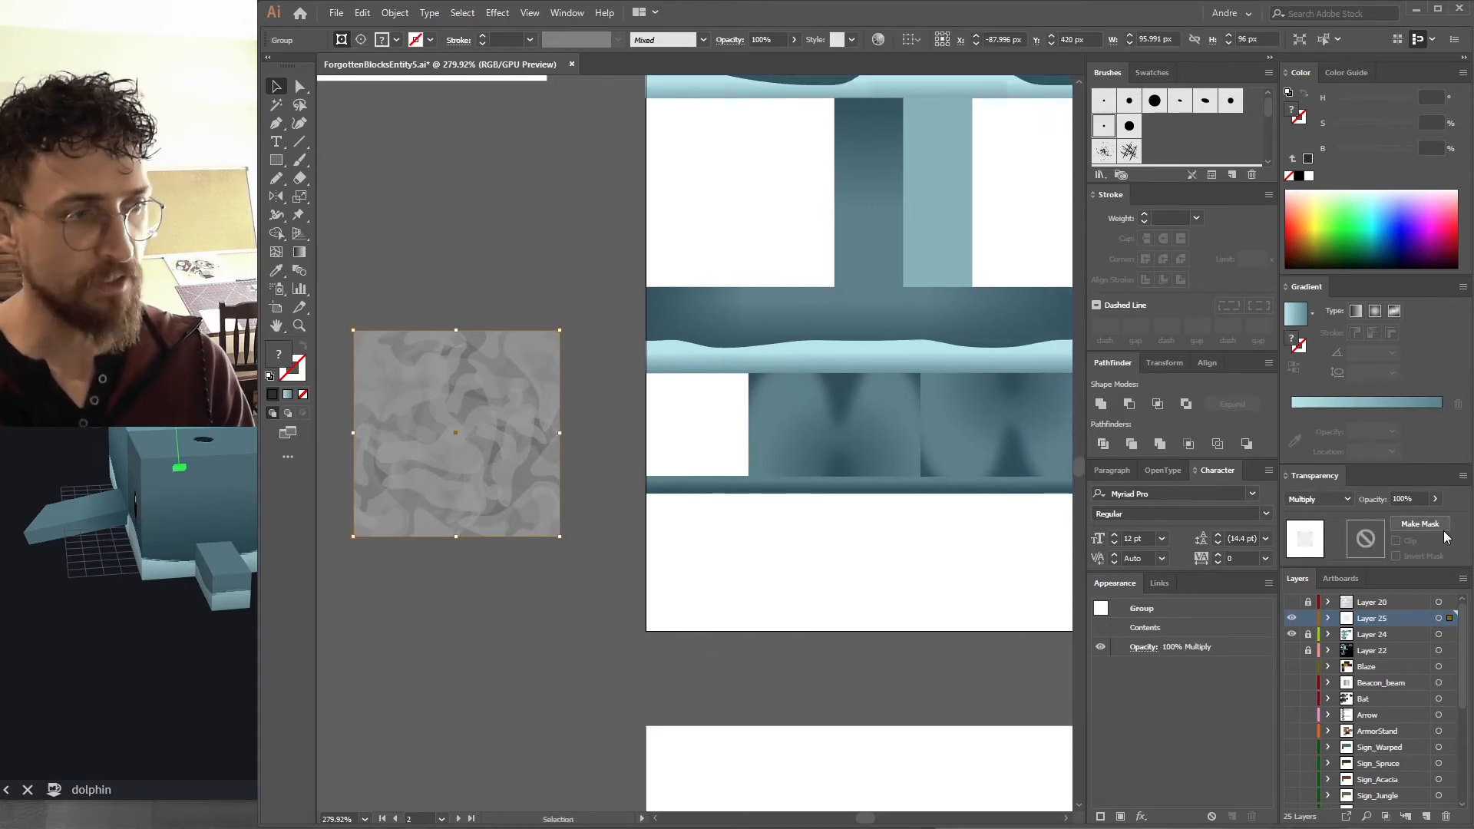
pyautogui.moveTo(511, 395); pyautogui.dragTo(879, 486)
# Set the noise texture's opacity to 25%.
pyautogui.scroll(3, 879, 486)
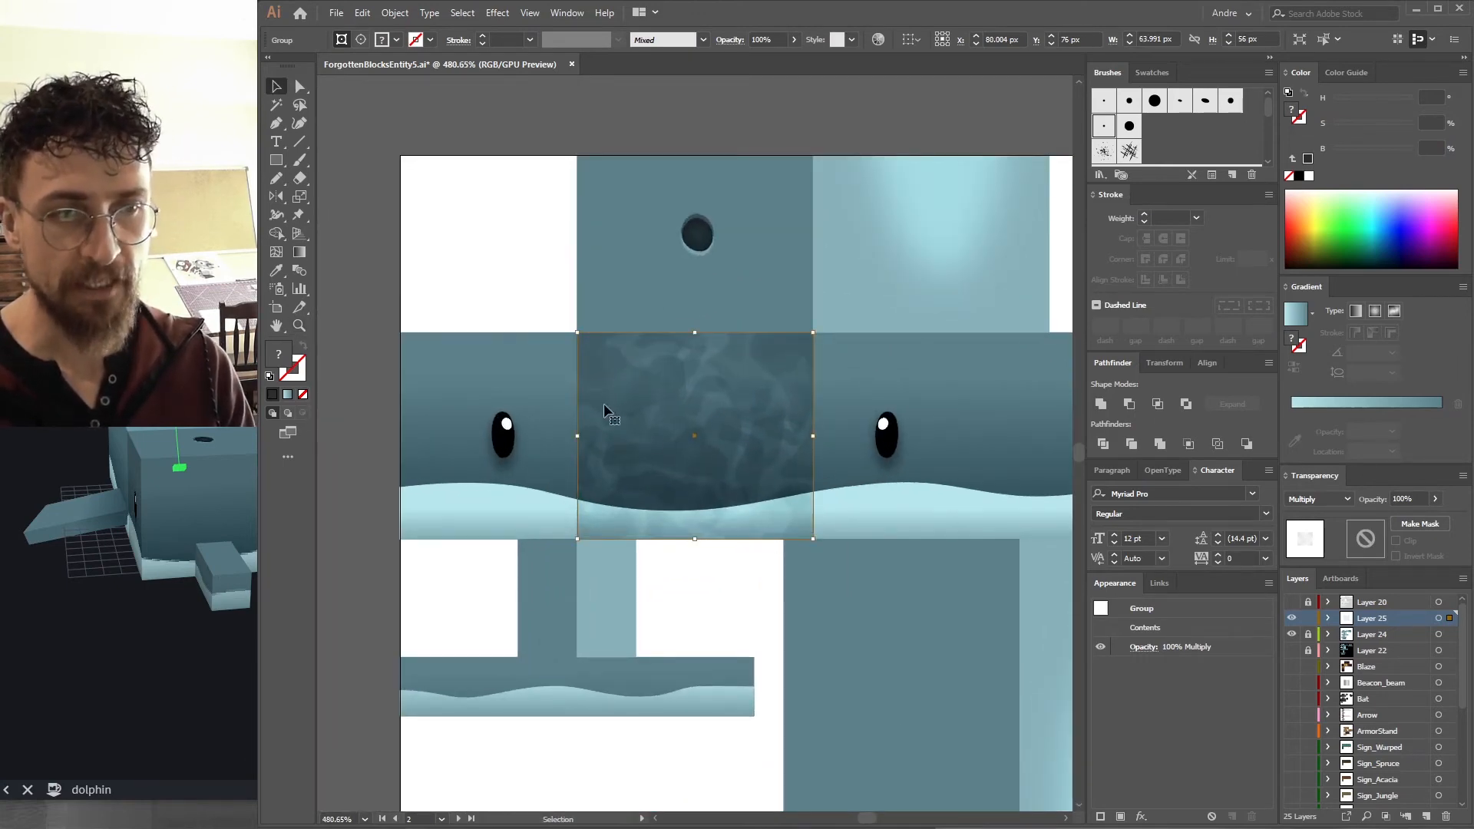
pyautogui.scroll(-2, 856, 458)
pyautogui.hscroll(-2, 856, 457)
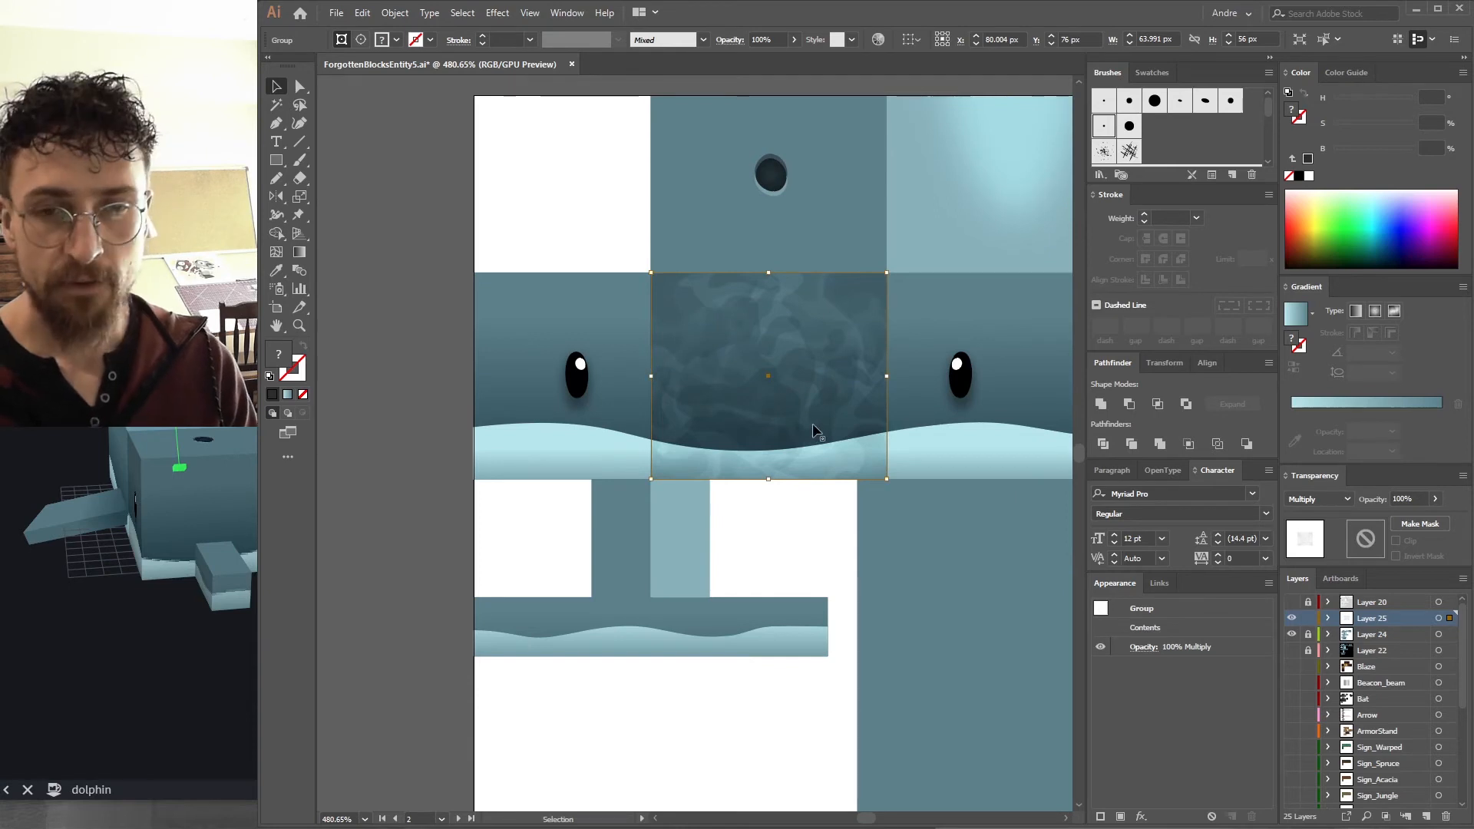
pyautogui.moveTo(177, 434); pyautogui.dragTo(231, 439)
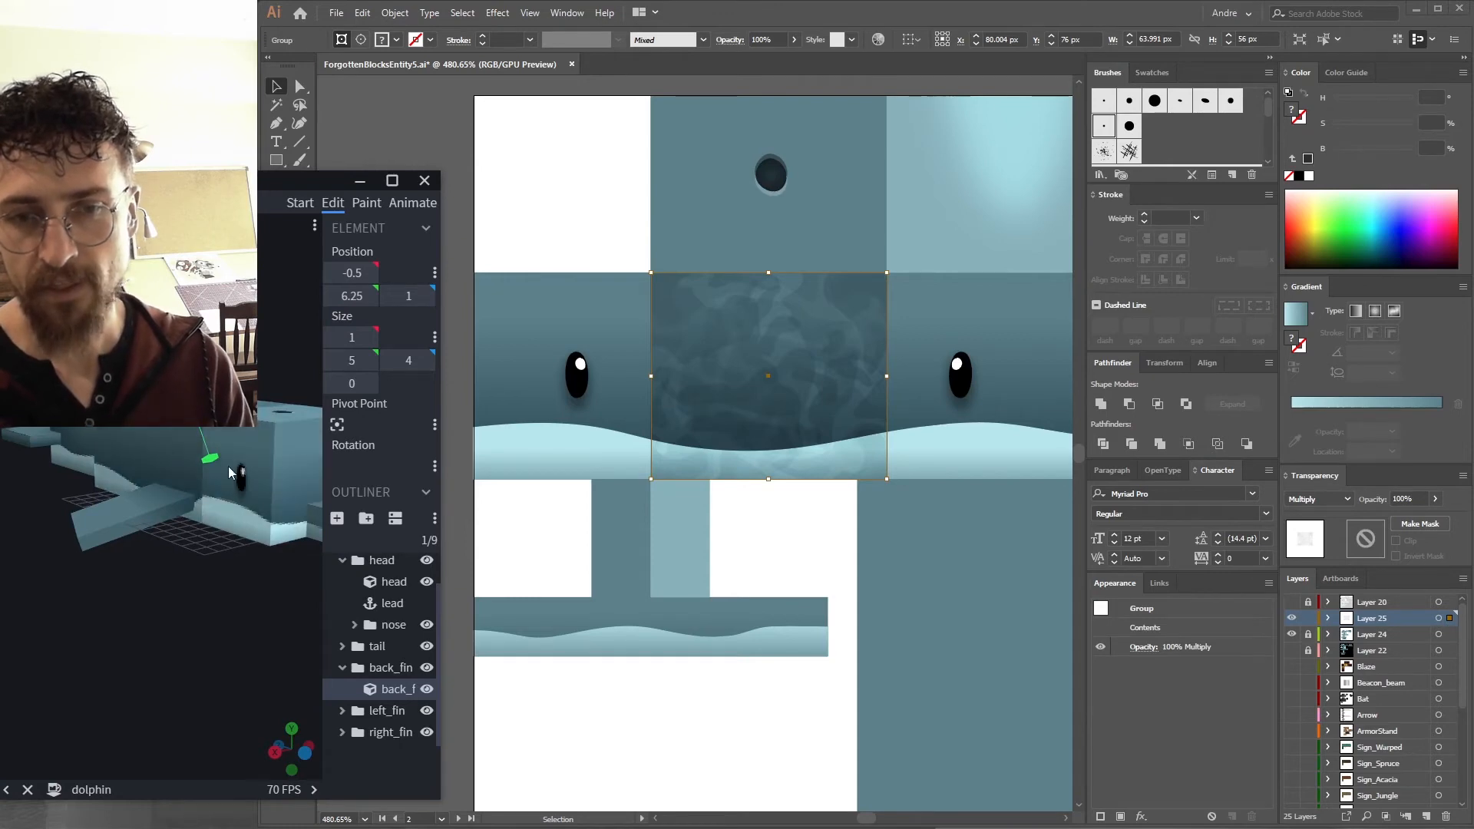
pyautogui.click(511, 218)
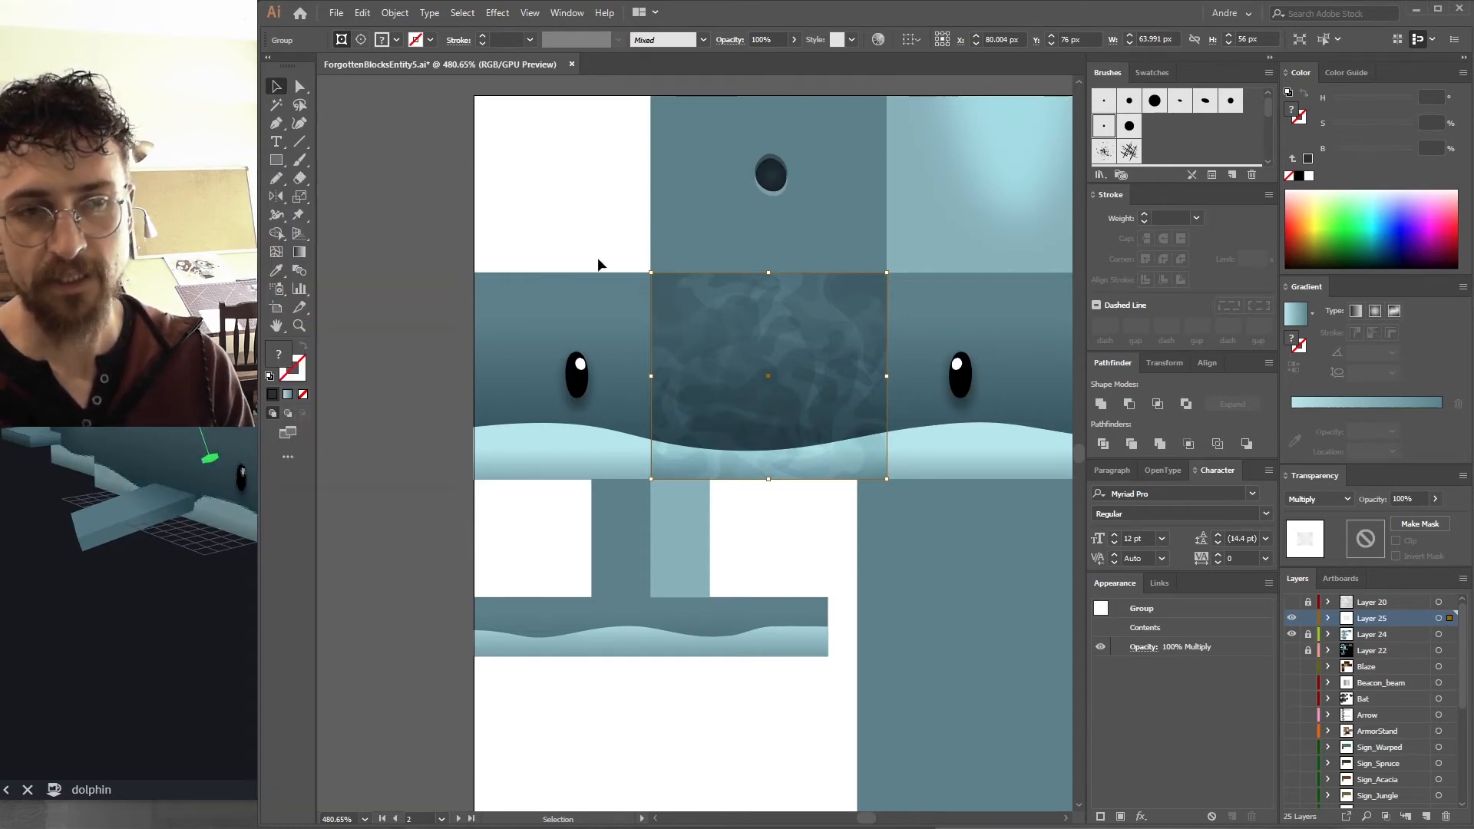
pyautogui.press('Left')
pyautogui.press('a')
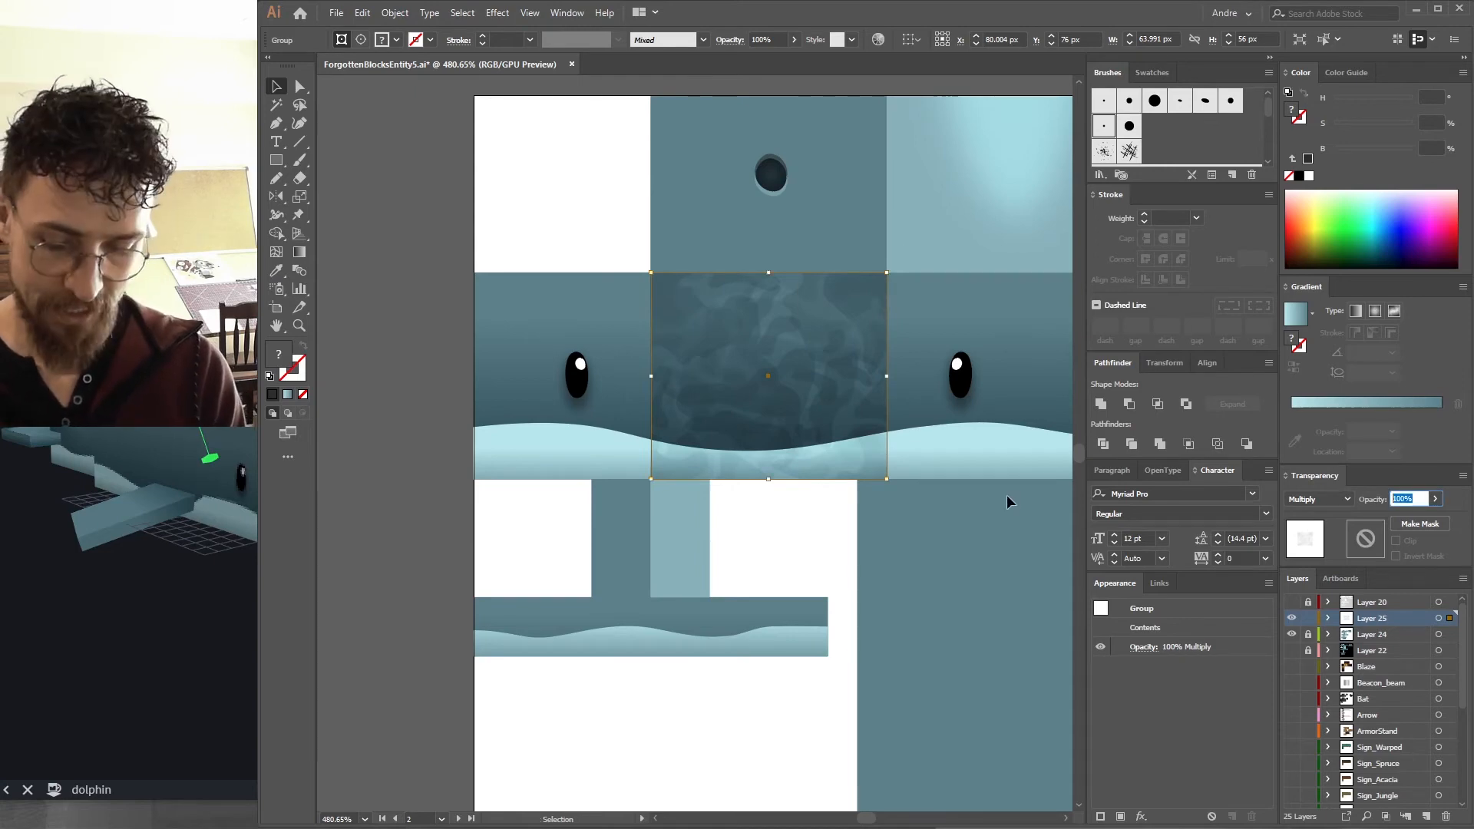
pyautogui.press('Return')
# Duplicate the noise texture onto the neighbouring head side panel.
pyautogui.hotkey('ctrl', 'shift', 'a')
pyautogui.click(813, 432)
pyautogui.moveTo(831, 433); pyautogui.dragTo(607, 429)
pyautogui.moveTo(416, 376); pyautogui.dragTo(474, 376)
pyautogui.hscroll(3, 556, 418)
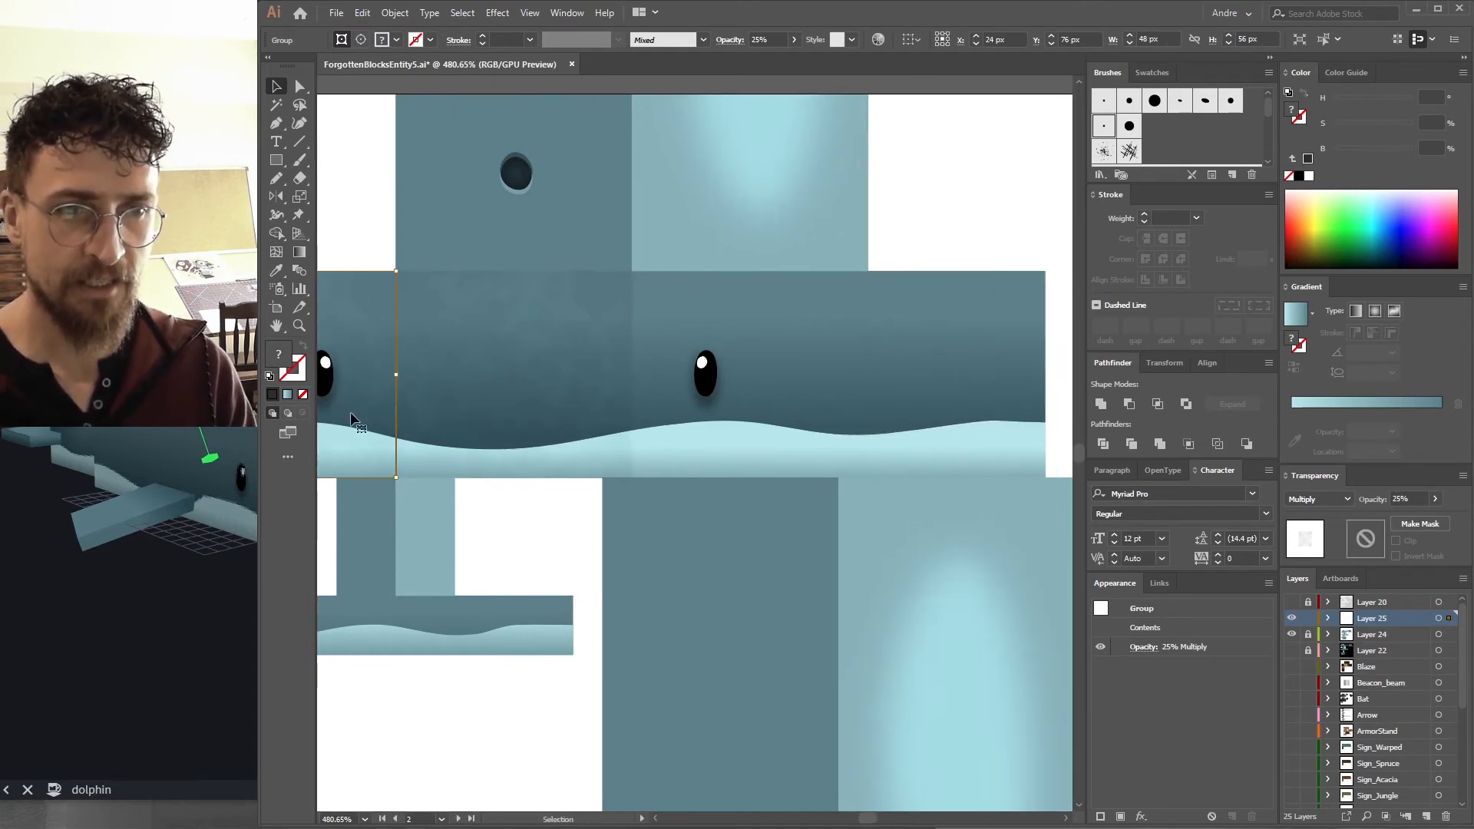
pyautogui.click(691, 192)
pyautogui.scroll(1, 588, 107)
pyautogui.click(938, 256)
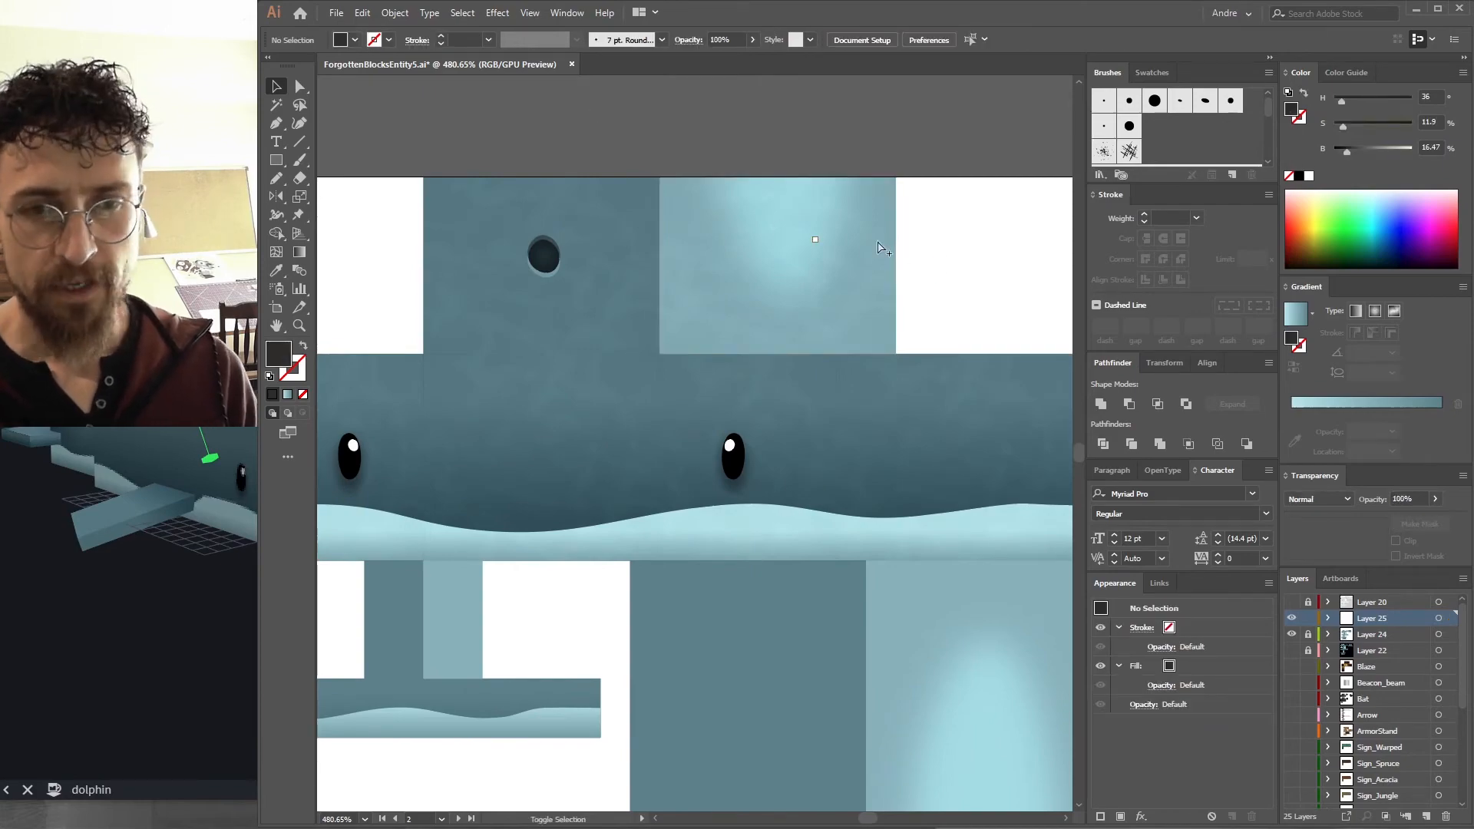
# Export the texture as a PNG for web, replacing the existing file.
pyautogui.hotkey('ctrl', 'alt', 'shift', 's')
pyautogui.press('Return')
pyautogui.press('Return')
pyautogui.press('Return')
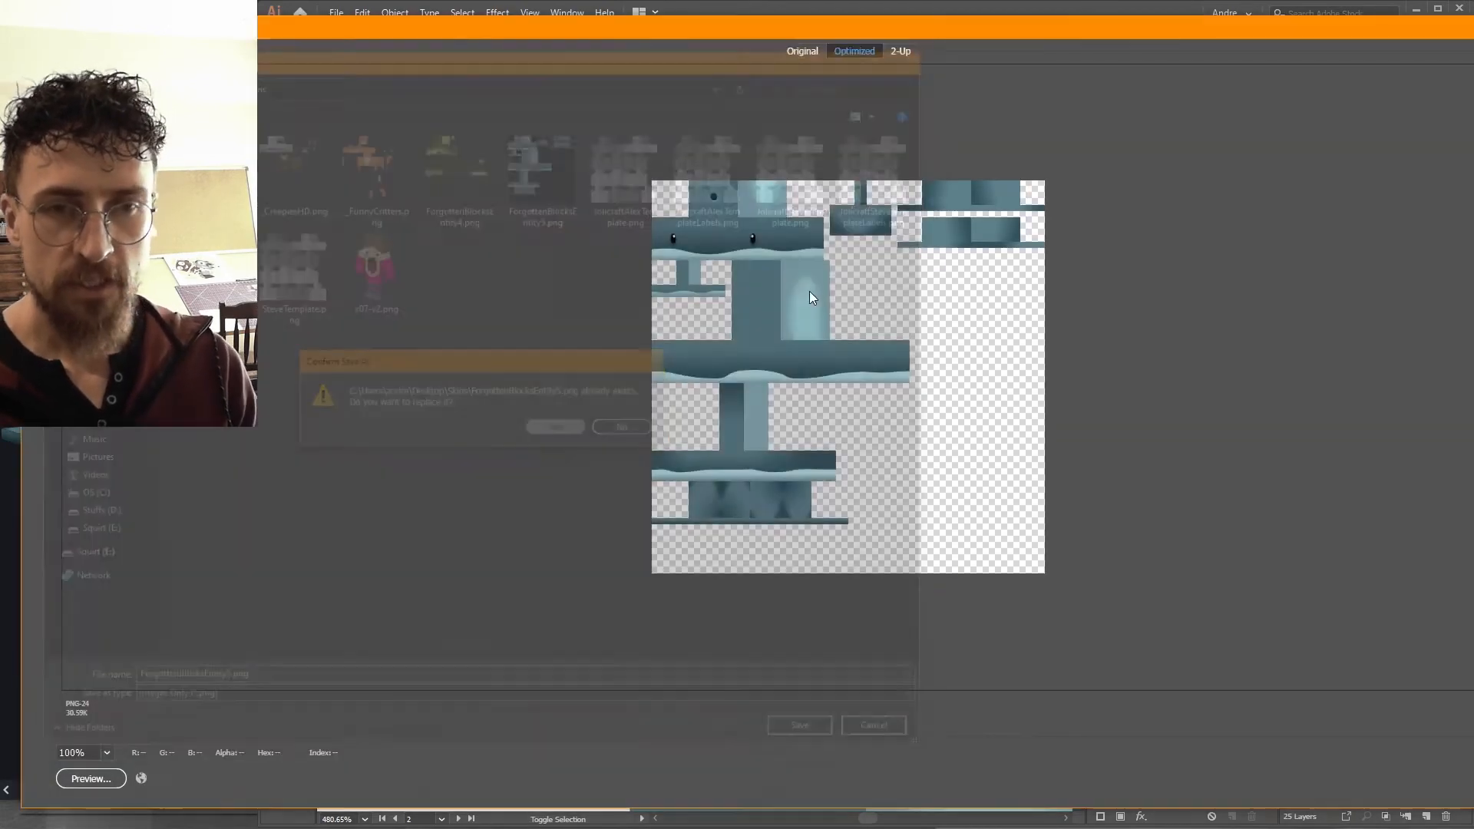
# Examine the textured head on the dolphin model in the Blockbench preview.
pyautogui.moveTo(176, 645)
pyautogui.mouseDown()
pyautogui.moveTo(62, 652)
pyautogui.moveTo(177, 645)
pyautogui.mouseUp()
pyautogui.moveTo(252, 305)
pyautogui.mouseDown()
pyautogui.moveTo(299, 298)
pyautogui.moveTo(196, 299)
pyautogui.moveTo(253, 297)
pyautogui.mouseUp()
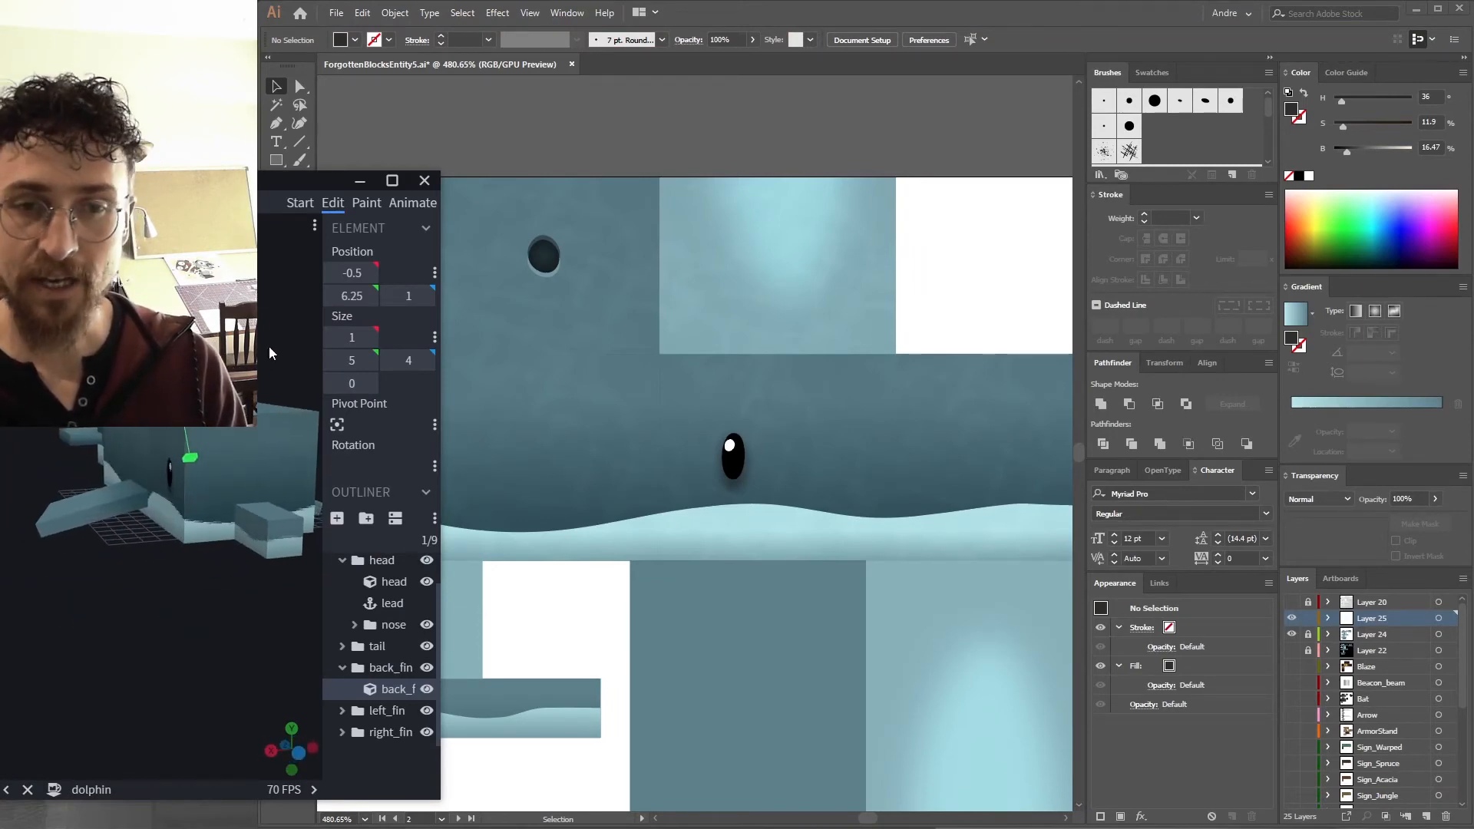
pyautogui.moveTo(292, 181); pyautogui.dragTo(286, 221)
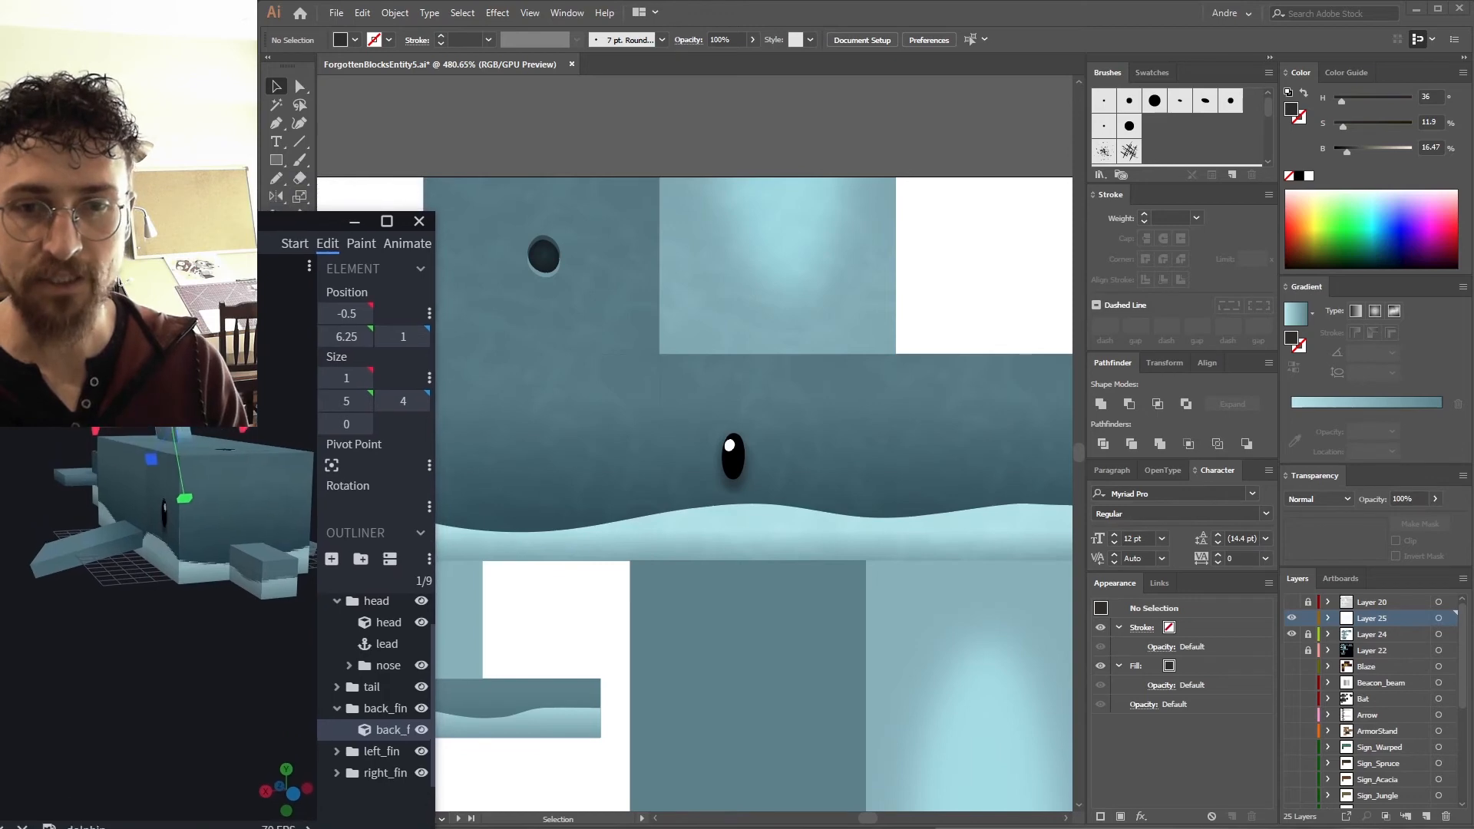
pyautogui.moveTo(230, 338); pyautogui.dragTo(222, 422)
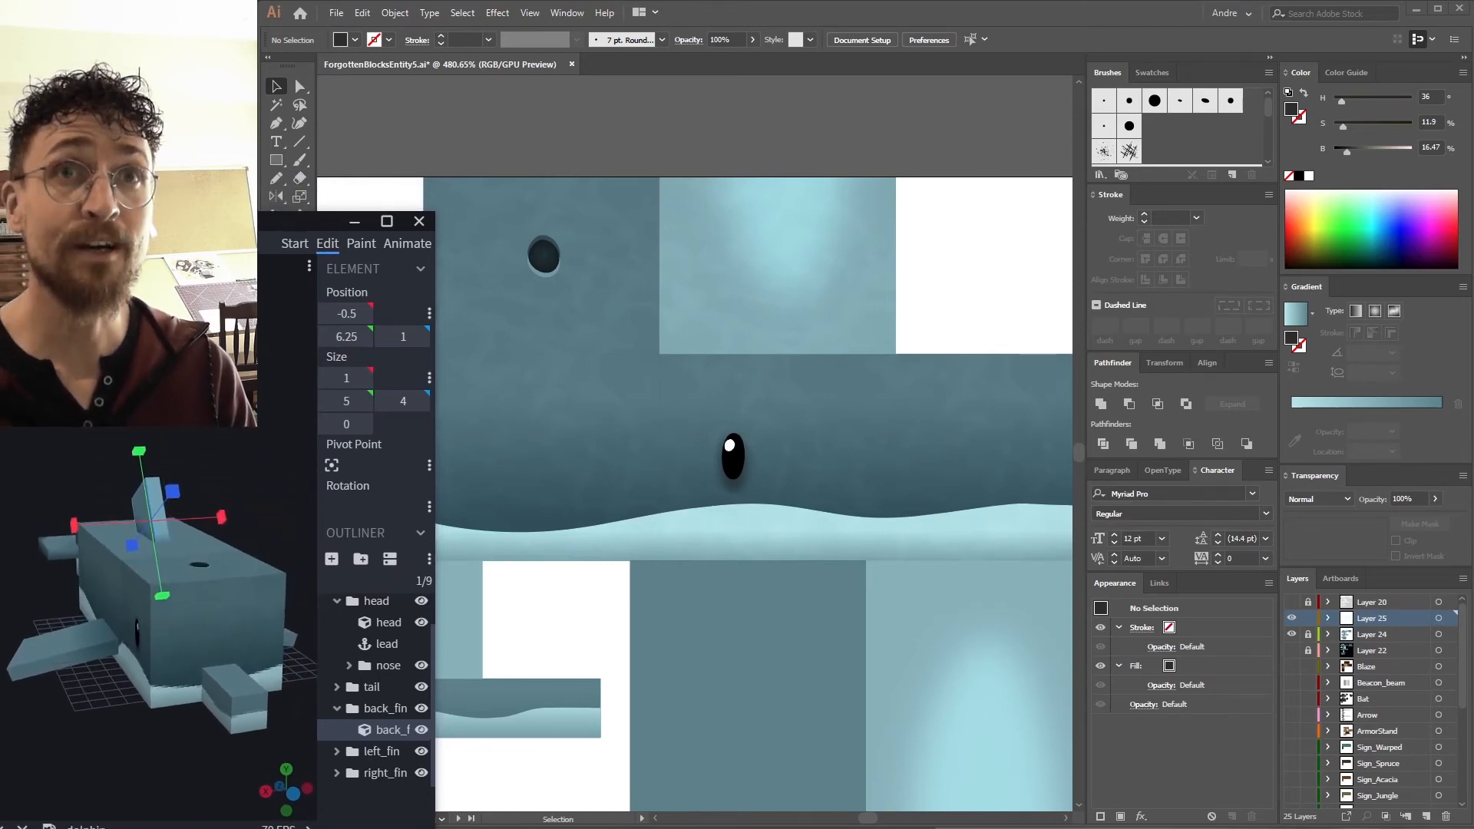
pyautogui.moveTo(270, 396)
pyautogui.mouseDown()
pyautogui.moveTo(261, 375)
pyautogui.moveTo(283, 384)
pyautogui.moveTo(253, 378)
pyautogui.mouseUp()
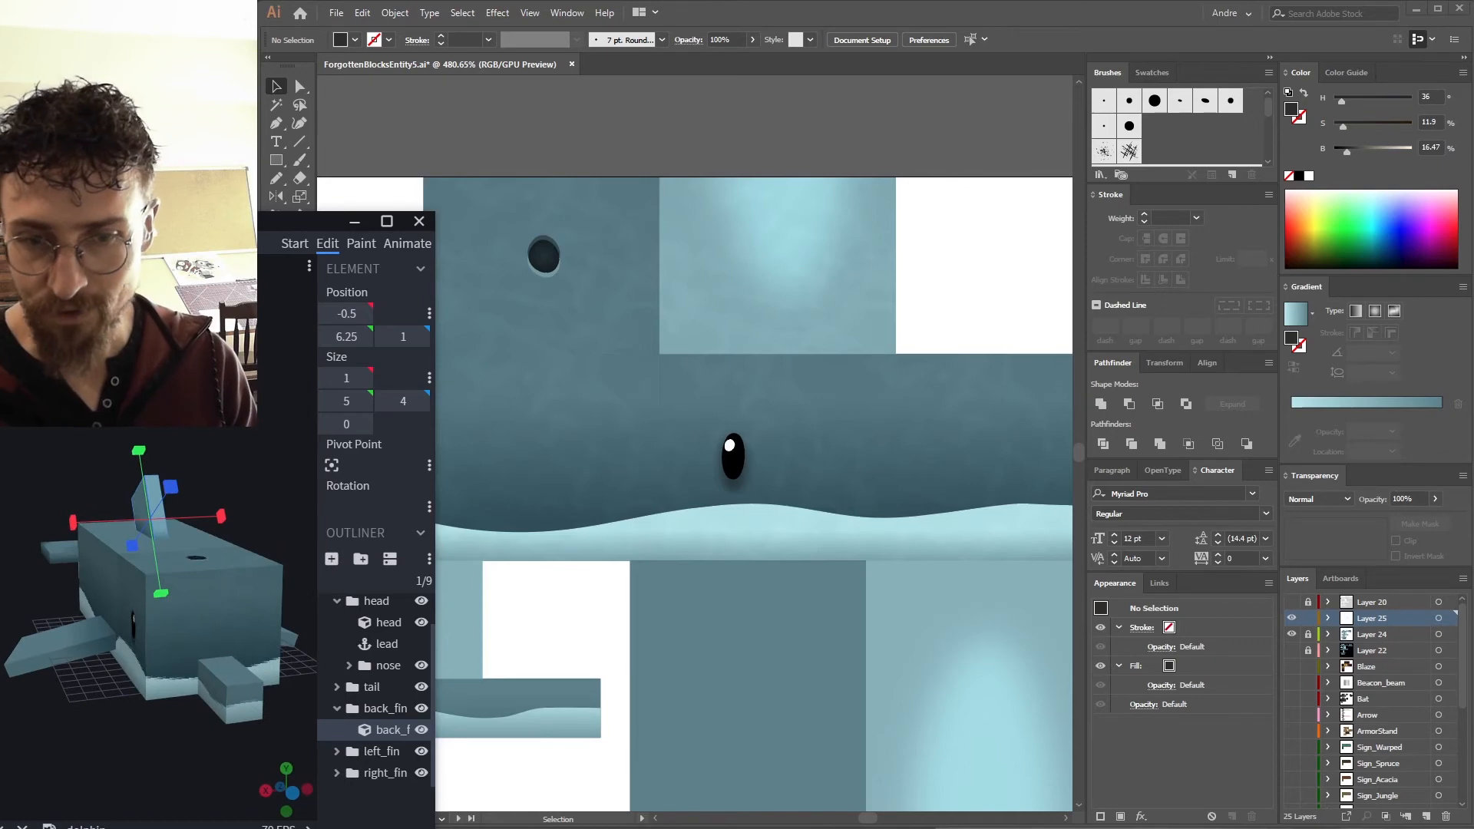
# Duplicate the noise texture across the body's top, side and belly panels.
pyautogui.click(565, 154)
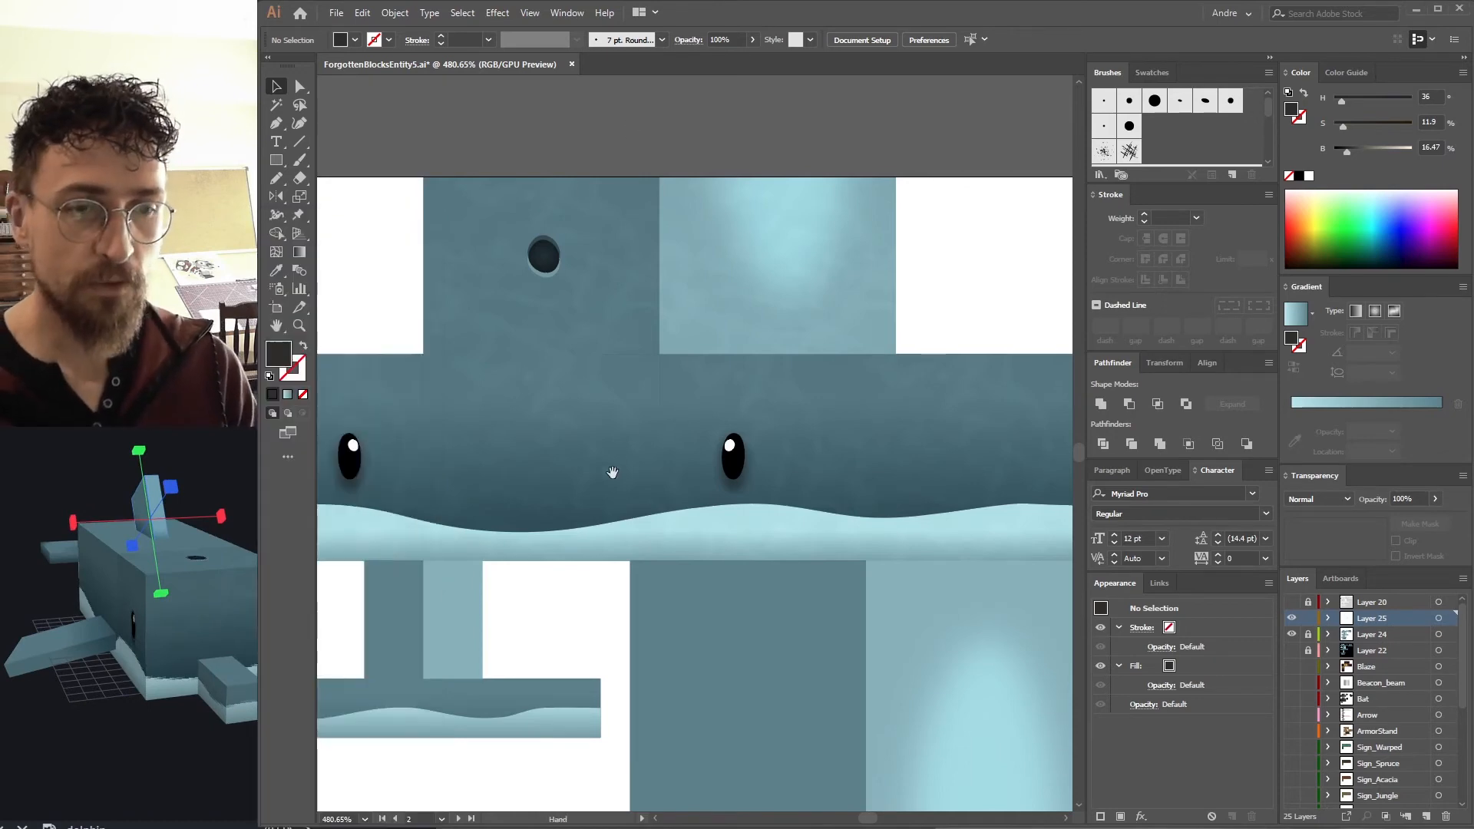
pyautogui.moveTo(615, 461); pyautogui.dragTo(675, 247)
pyautogui.scroll(-3, 667, 242)
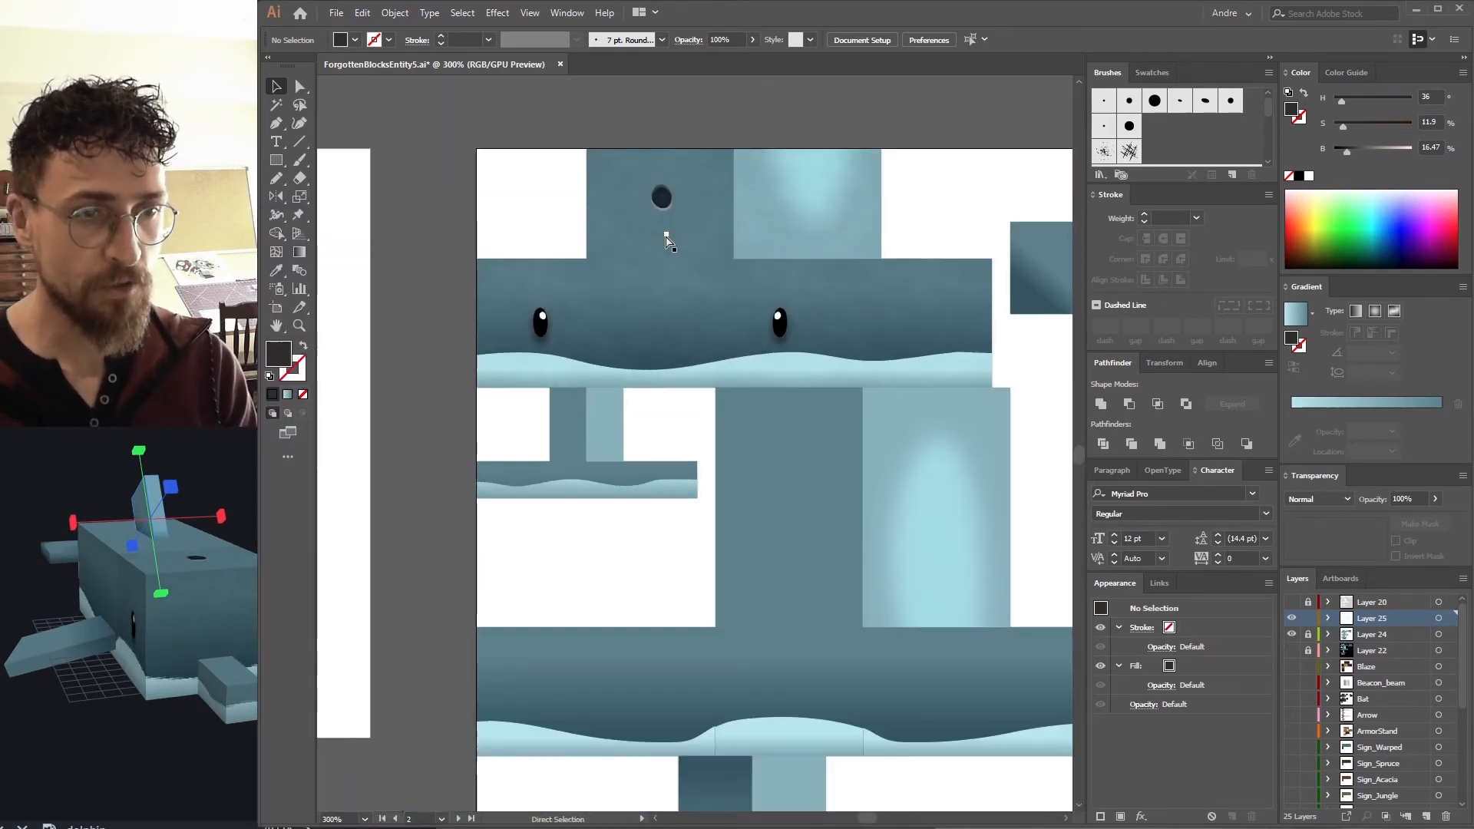
pyautogui.click(594, 461)
pyautogui.moveTo(592, 353); pyautogui.dragTo(592, 351)
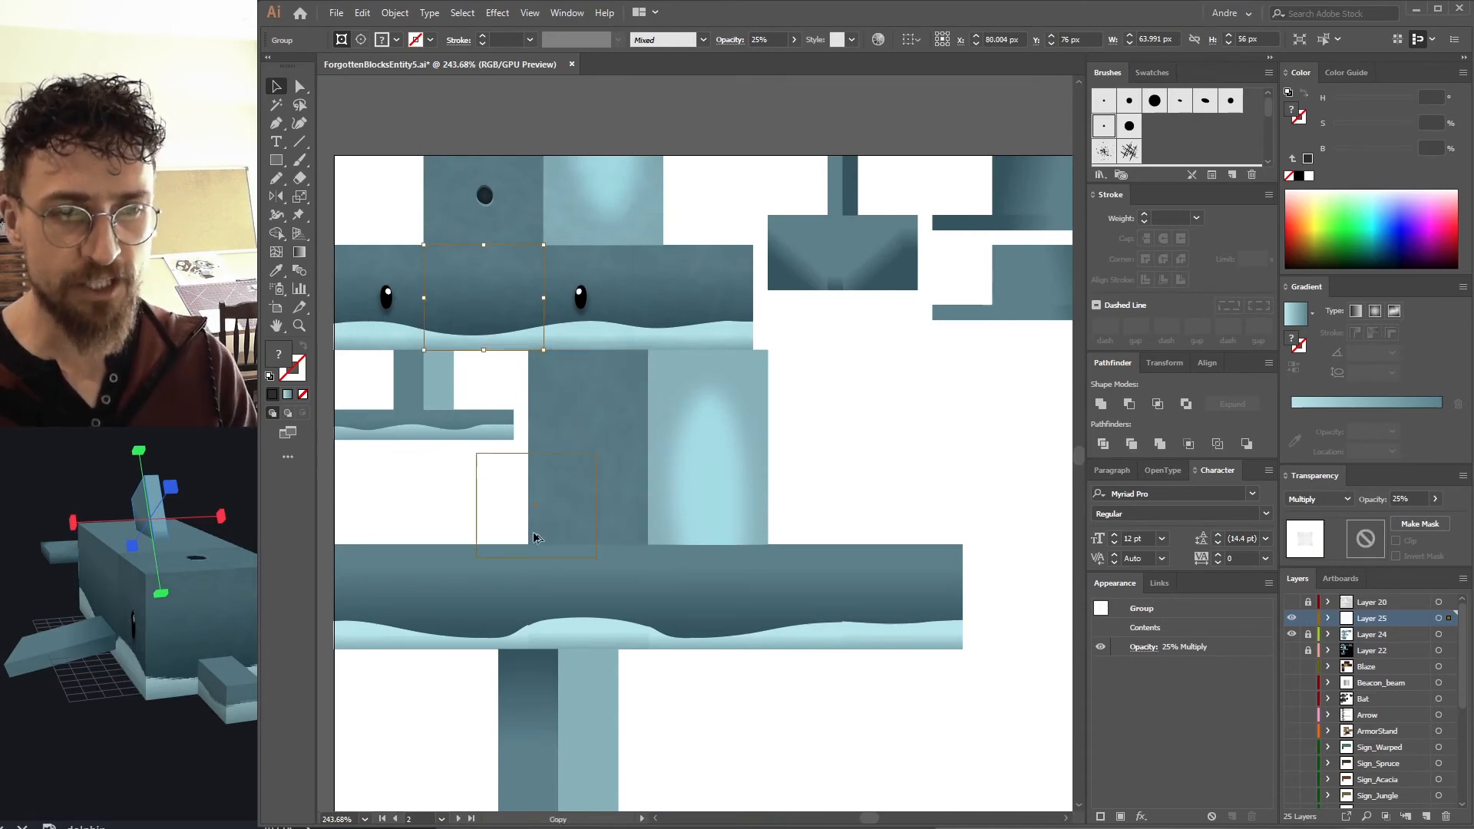
pyautogui.click(584, 591)
pyautogui.scroll(3, 592, 576)
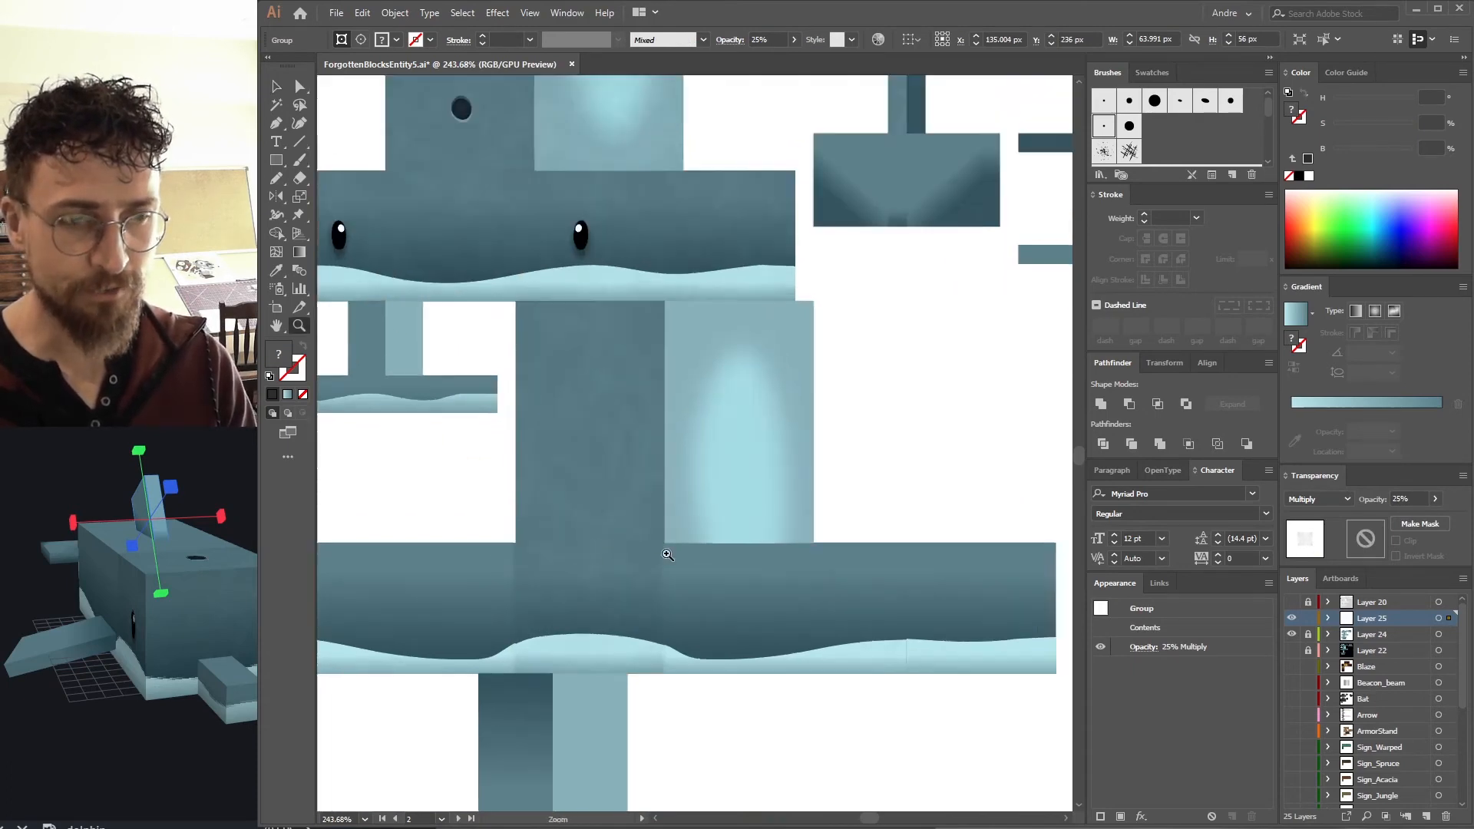
pyautogui.moveTo(623, 570); pyautogui.dragTo(919, 517)
pyautogui.scroll(-3, 559, 161)
pyautogui.scroll(5, 461, 276)
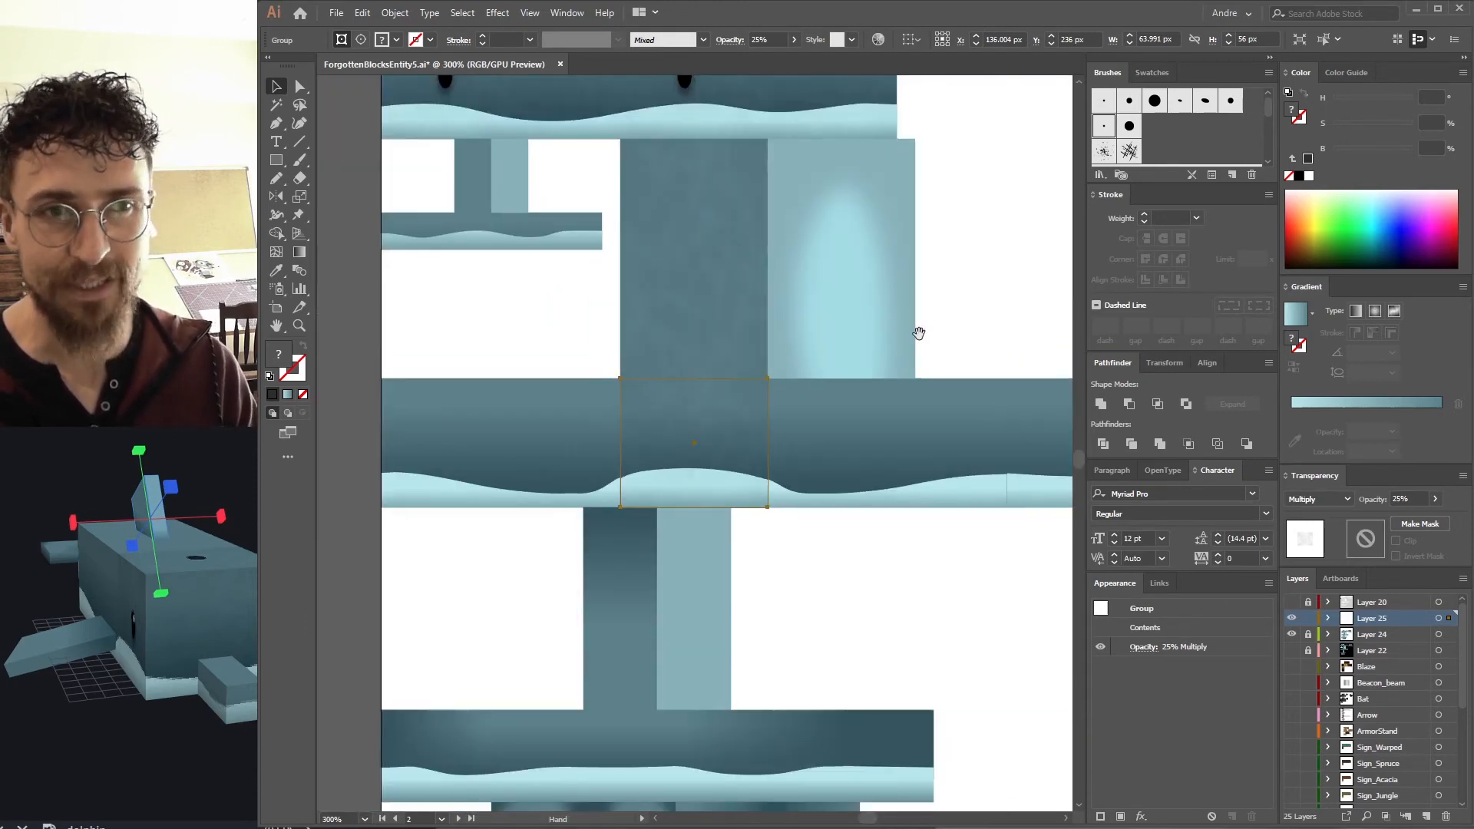
pyautogui.moveTo(445, 292); pyautogui.dragTo(535, 586)
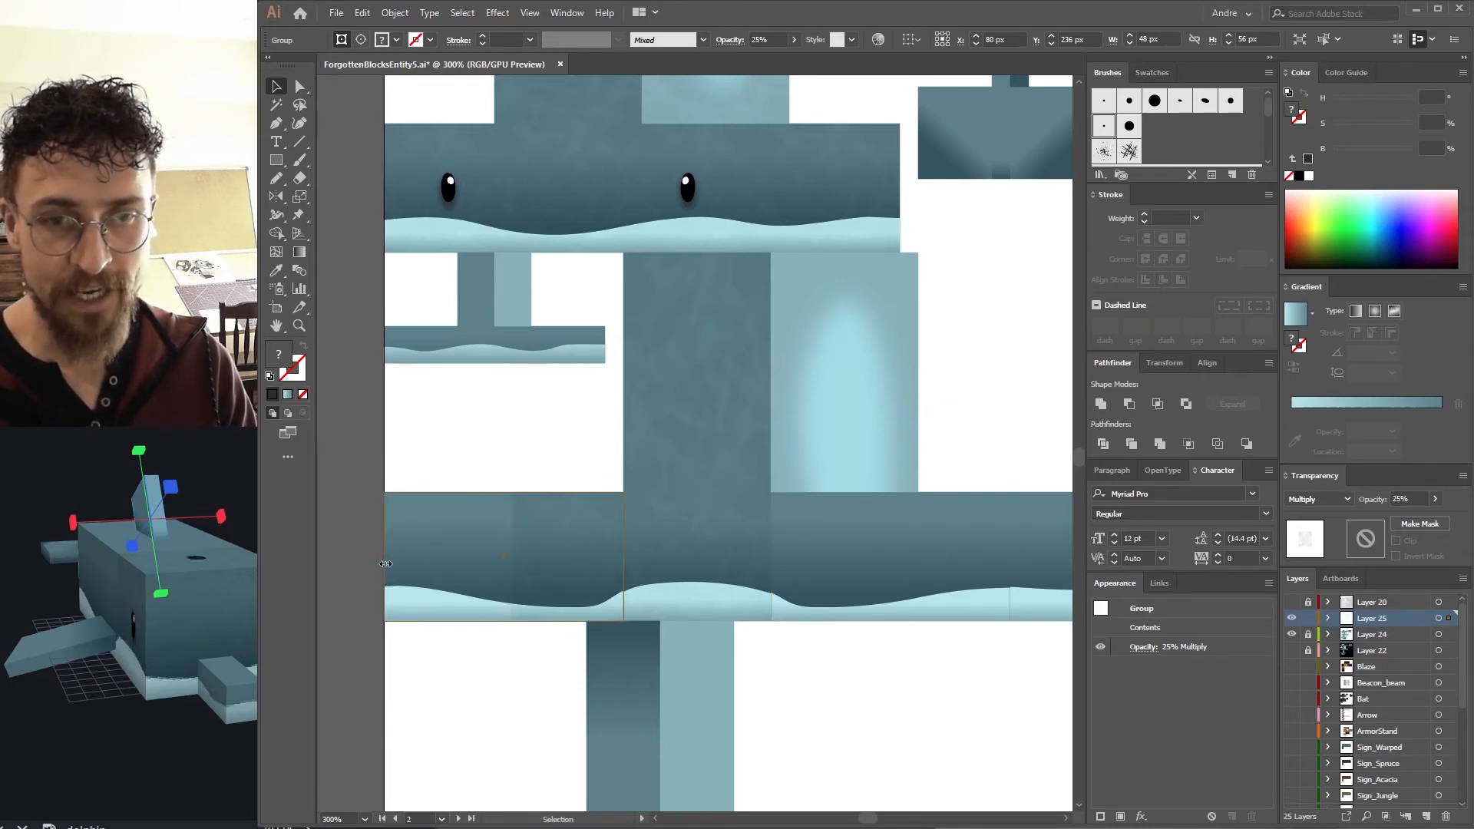
pyautogui.moveTo(522, 588); pyautogui.dragTo(482, 493)
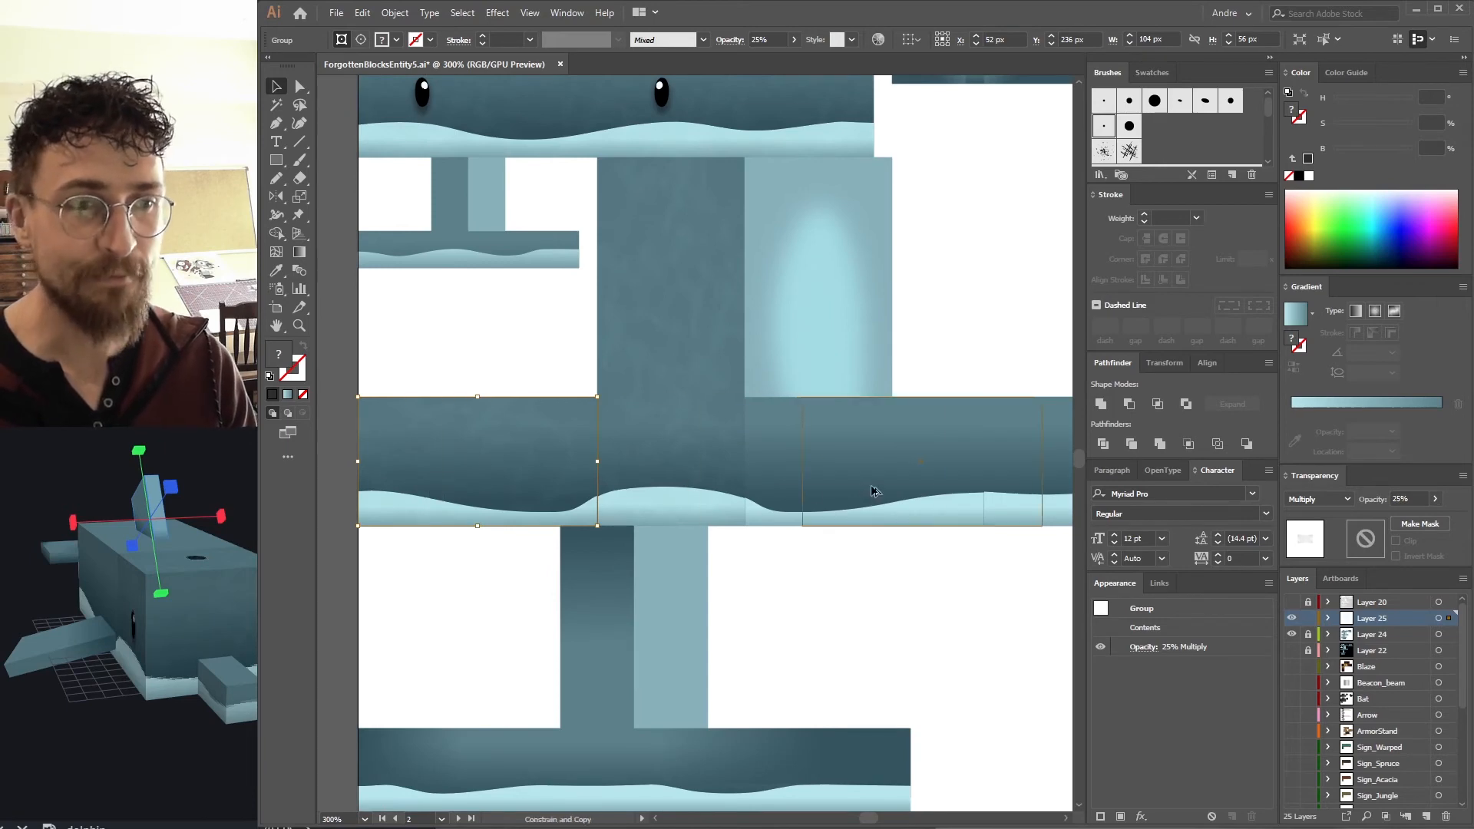
pyautogui.moveTo(815, 487); pyautogui.dragTo(817, 489)
pyautogui.moveTo(821, 512); pyautogui.dragTo(518, 501)
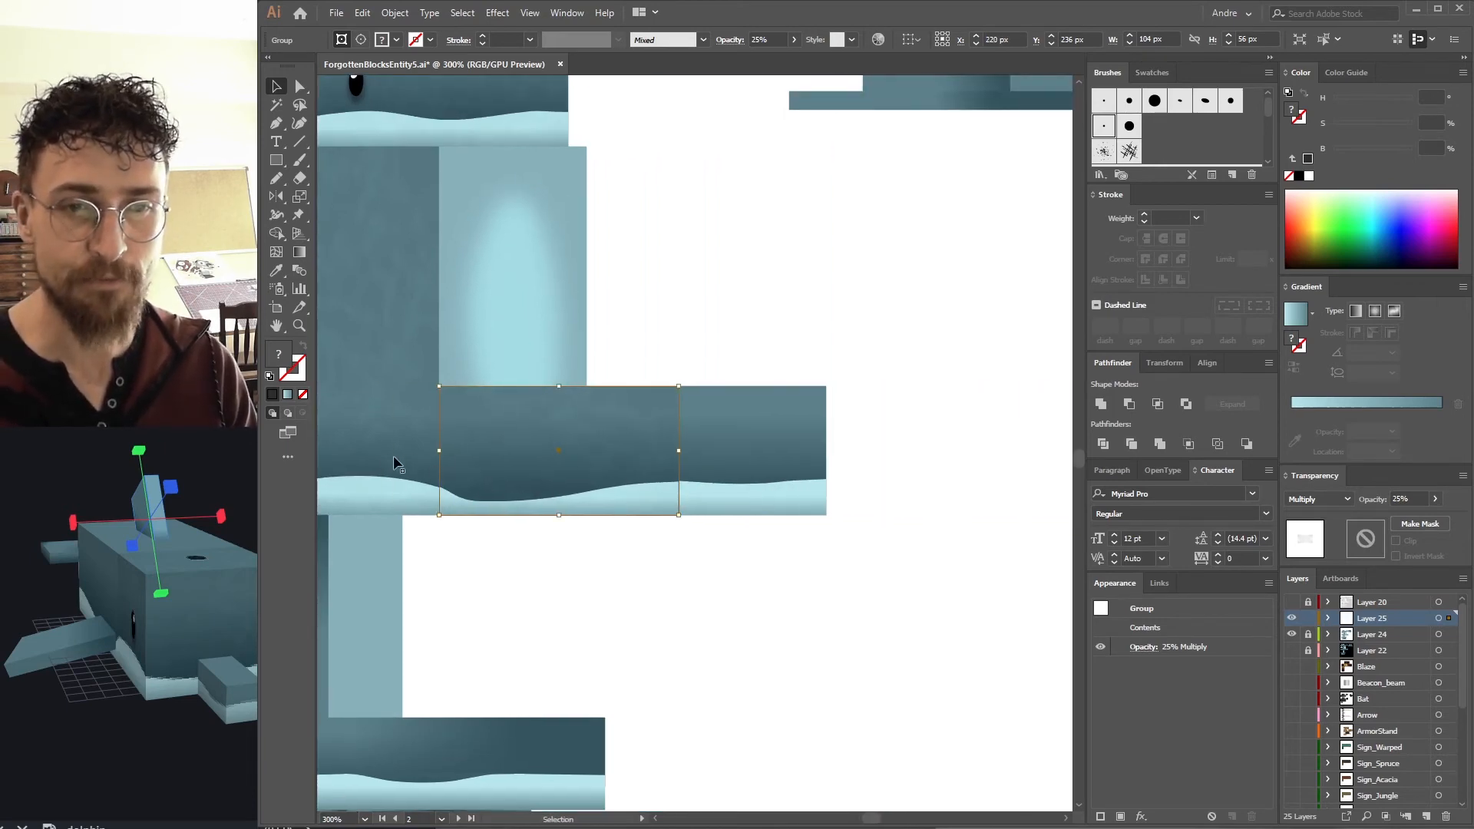
pyautogui.click(895, 435)
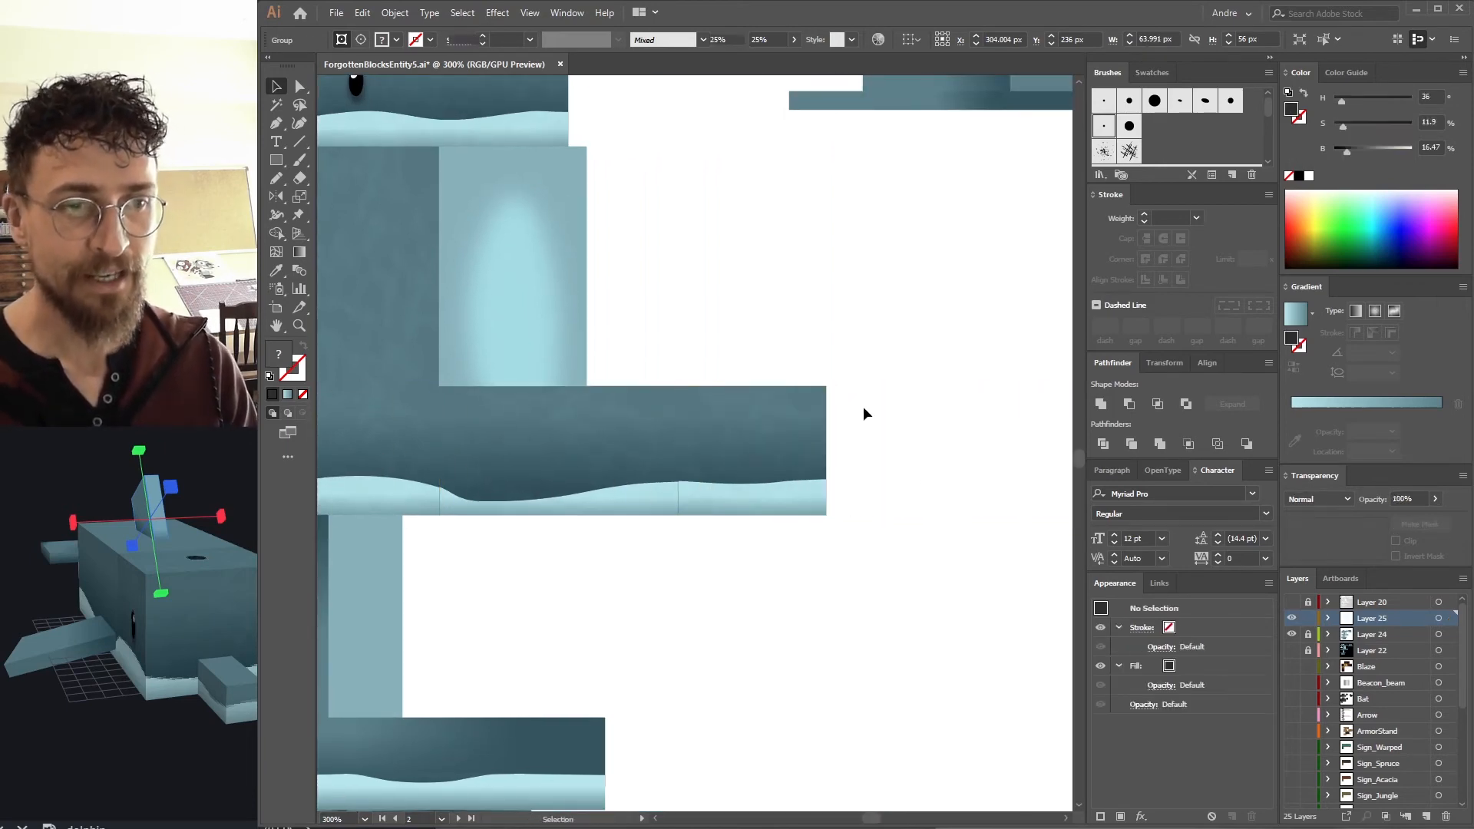
# Duplicate the noise texture onto the remaining body and fin sections.
pyautogui.moveTo(623, 373); pyautogui.dragTo(763, 343)
pyautogui.moveTo(823, 393); pyautogui.dragTo(1011, 359)
pyautogui.moveTo(772, 434); pyautogui.dragTo(715, 531)
pyautogui.moveTo(898, 494); pyautogui.dragTo(860, 524)
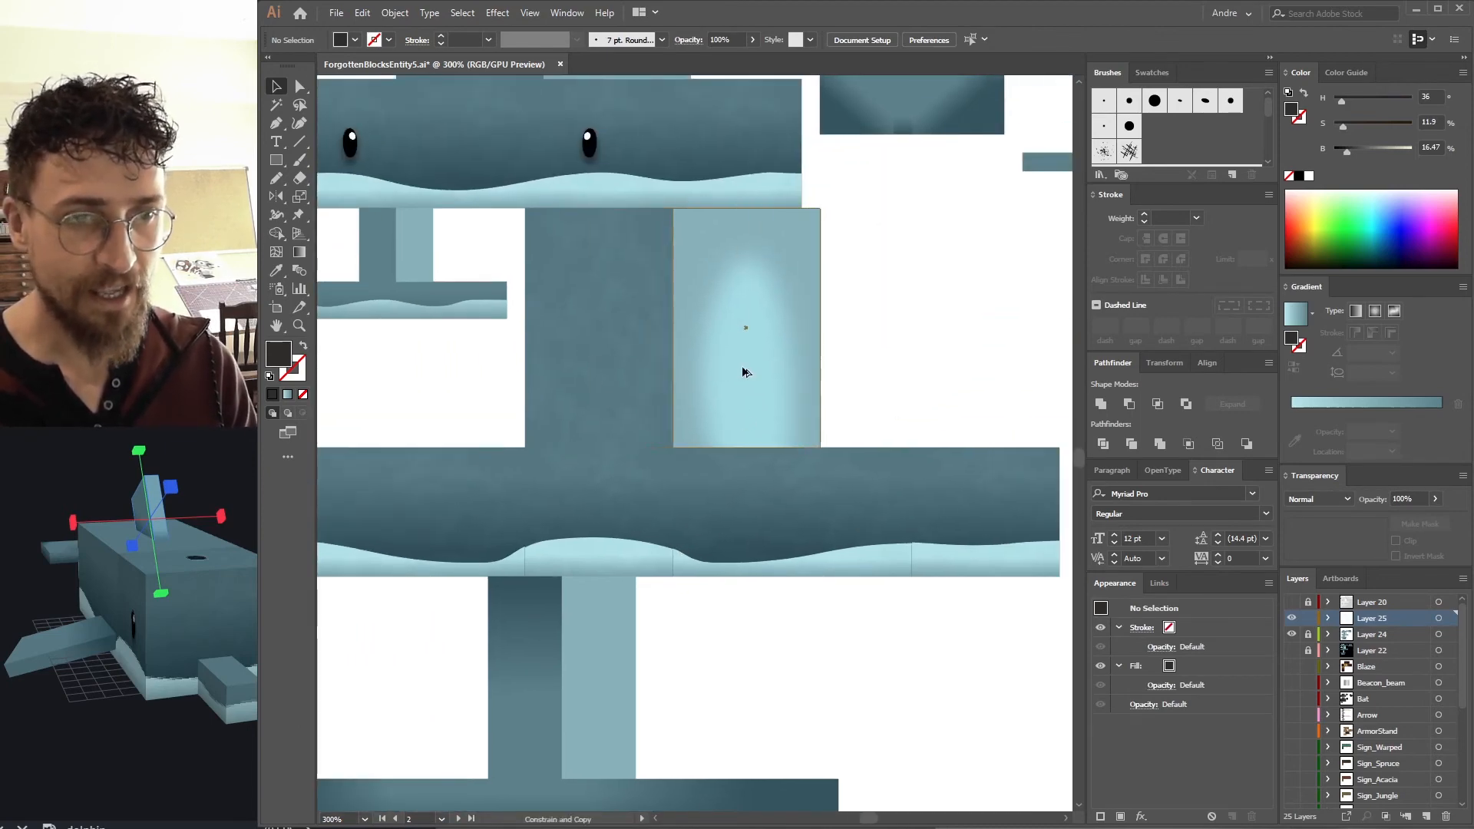
pyautogui.moveTo(835, 358); pyautogui.dragTo(1065, 449)
pyautogui.moveTo(708, 399); pyautogui.dragTo(463, 462)
pyautogui.moveTo(625, 654); pyautogui.dragTo(561, 421)
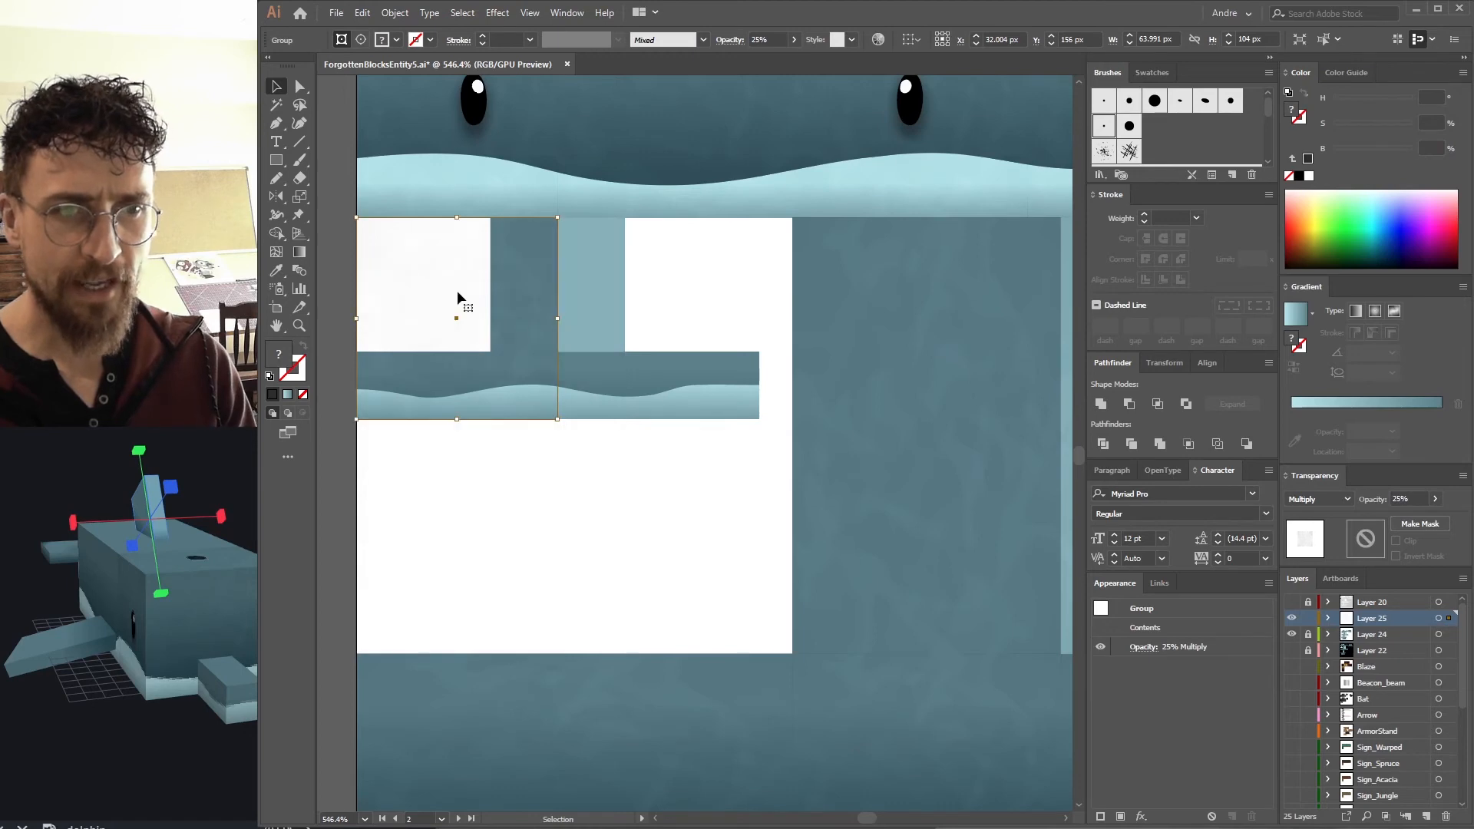
pyautogui.click(550, 451)
pyautogui.moveTo(575, 396); pyautogui.dragTo(595, 472)
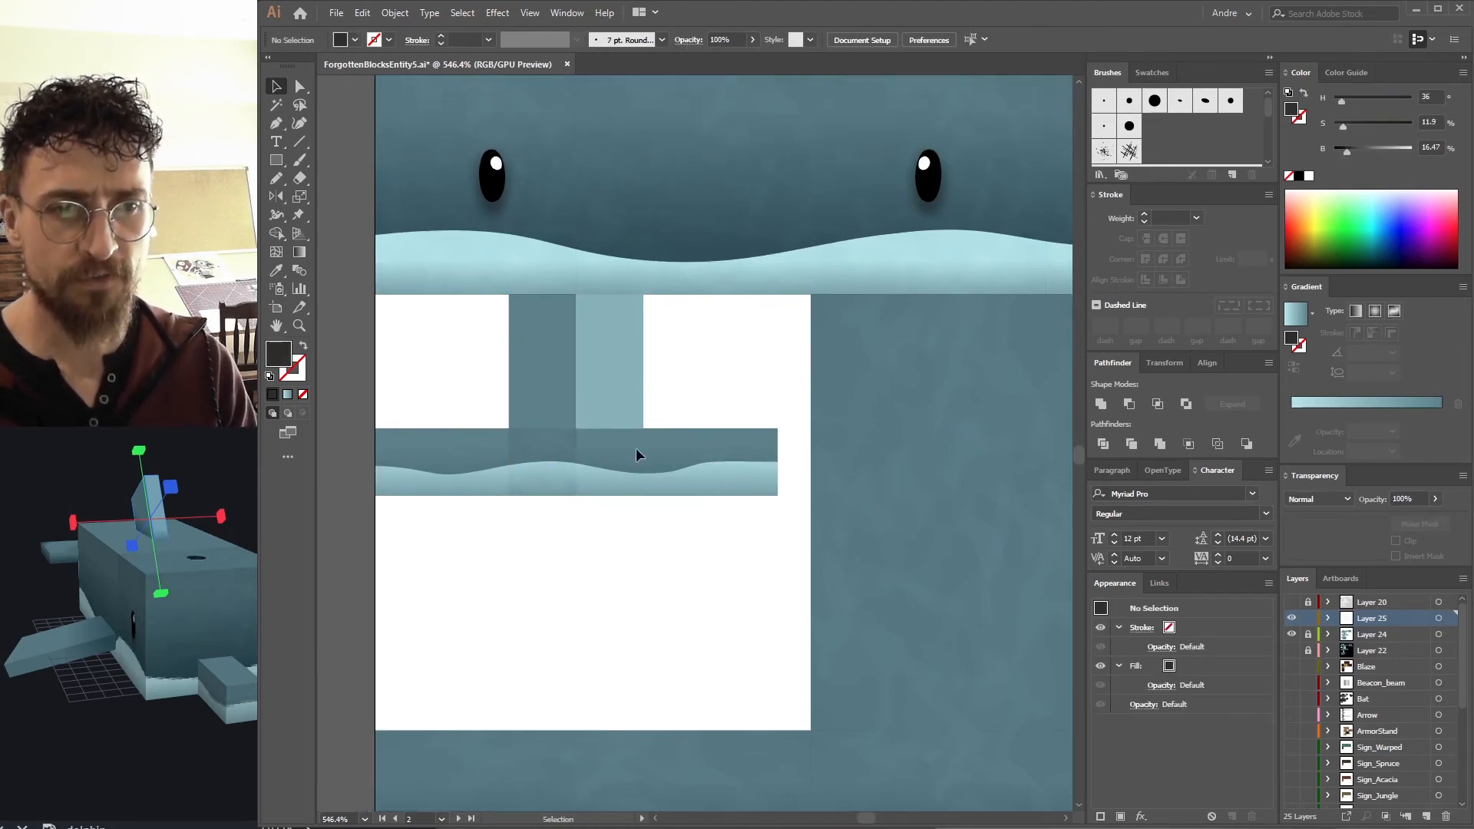
pyautogui.click(403, 476)
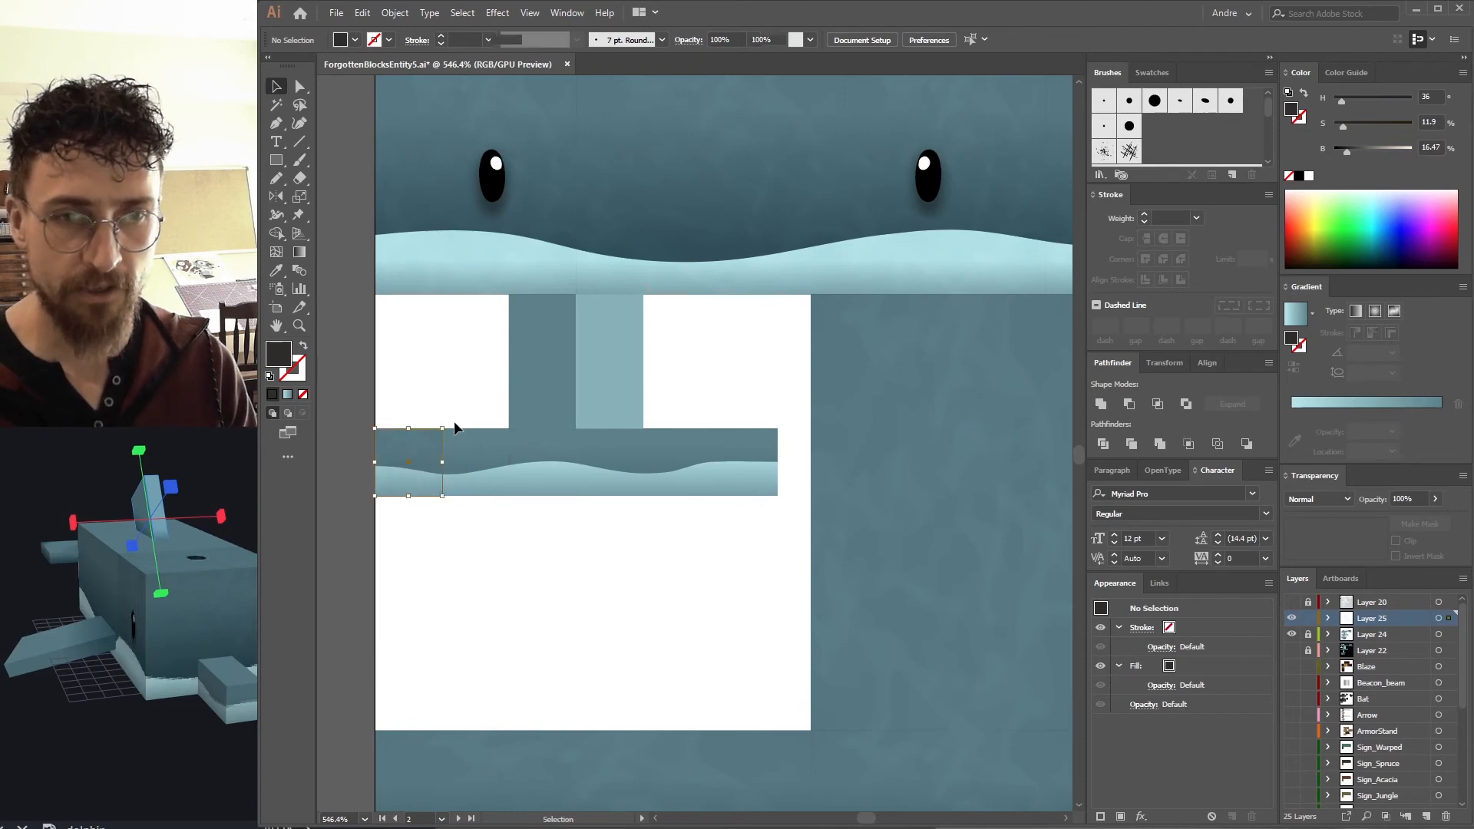
# Duplicate the noise texture across the T-shaped fin section and group the copies.
pyautogui.moveTo(445, 428); pyautogui.dragTo(572, 350)
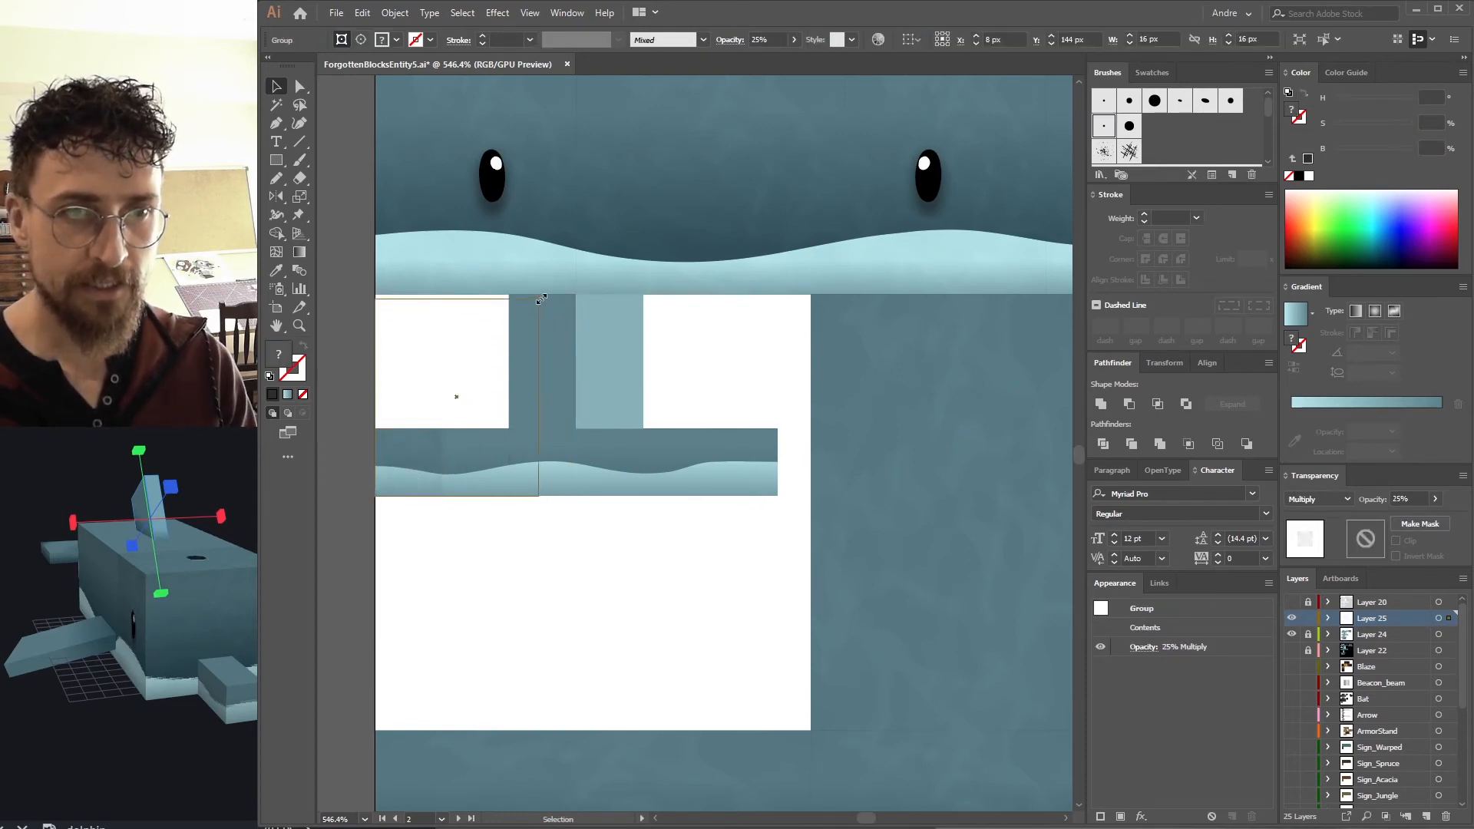
pyautogui.moveTo(496, 380); pyautogui.dragTo(628, 381)
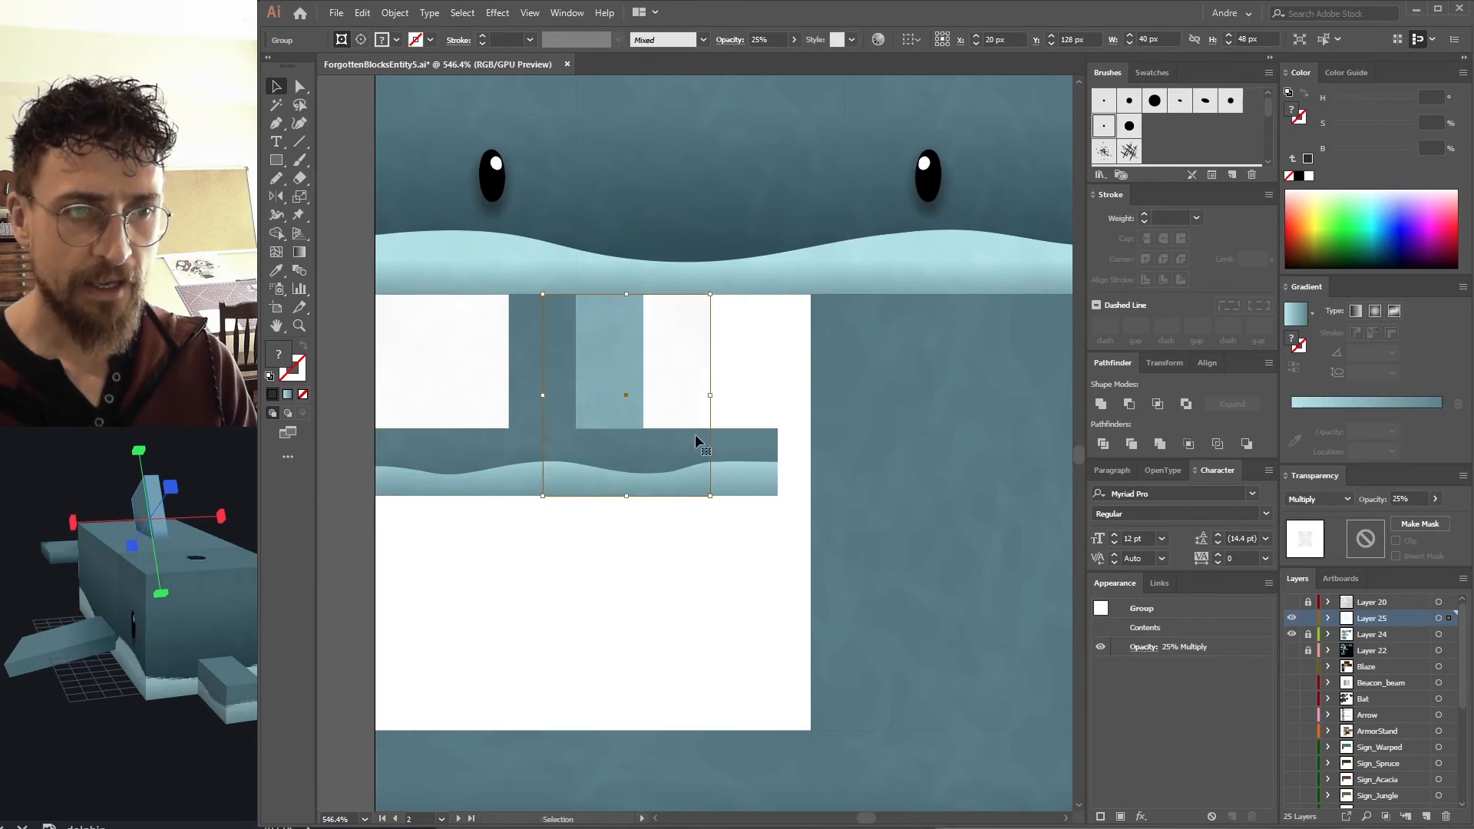
pyautogui.keyDown('shift'); pyautogui.click(453, 428); pyautogui.keyUp('shift')
pyautogui.moveTo(728, 397); pyautogui.dragTo(778, 397)
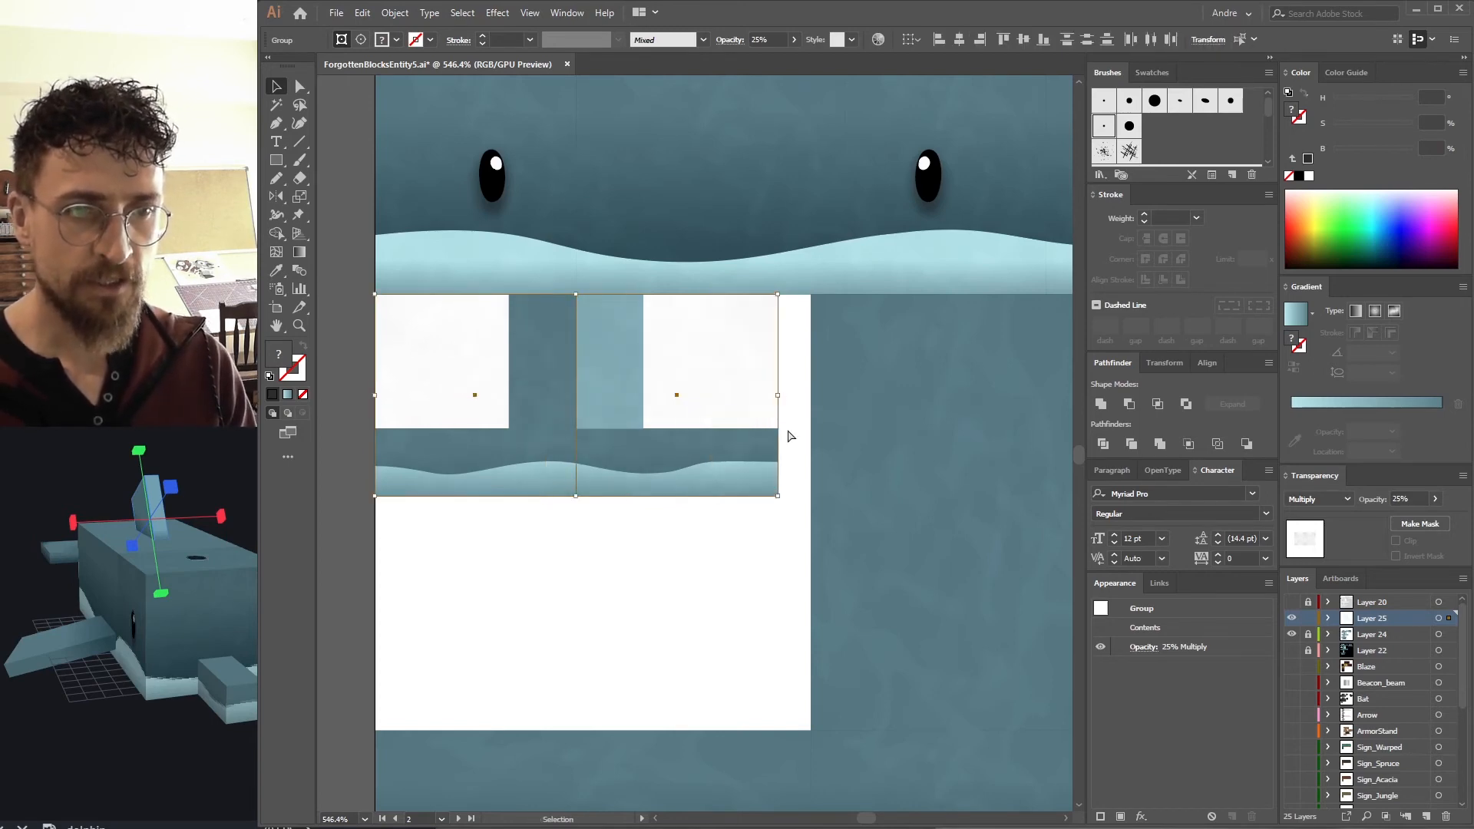
pyautogui.hotkey('ctrl', 'g')
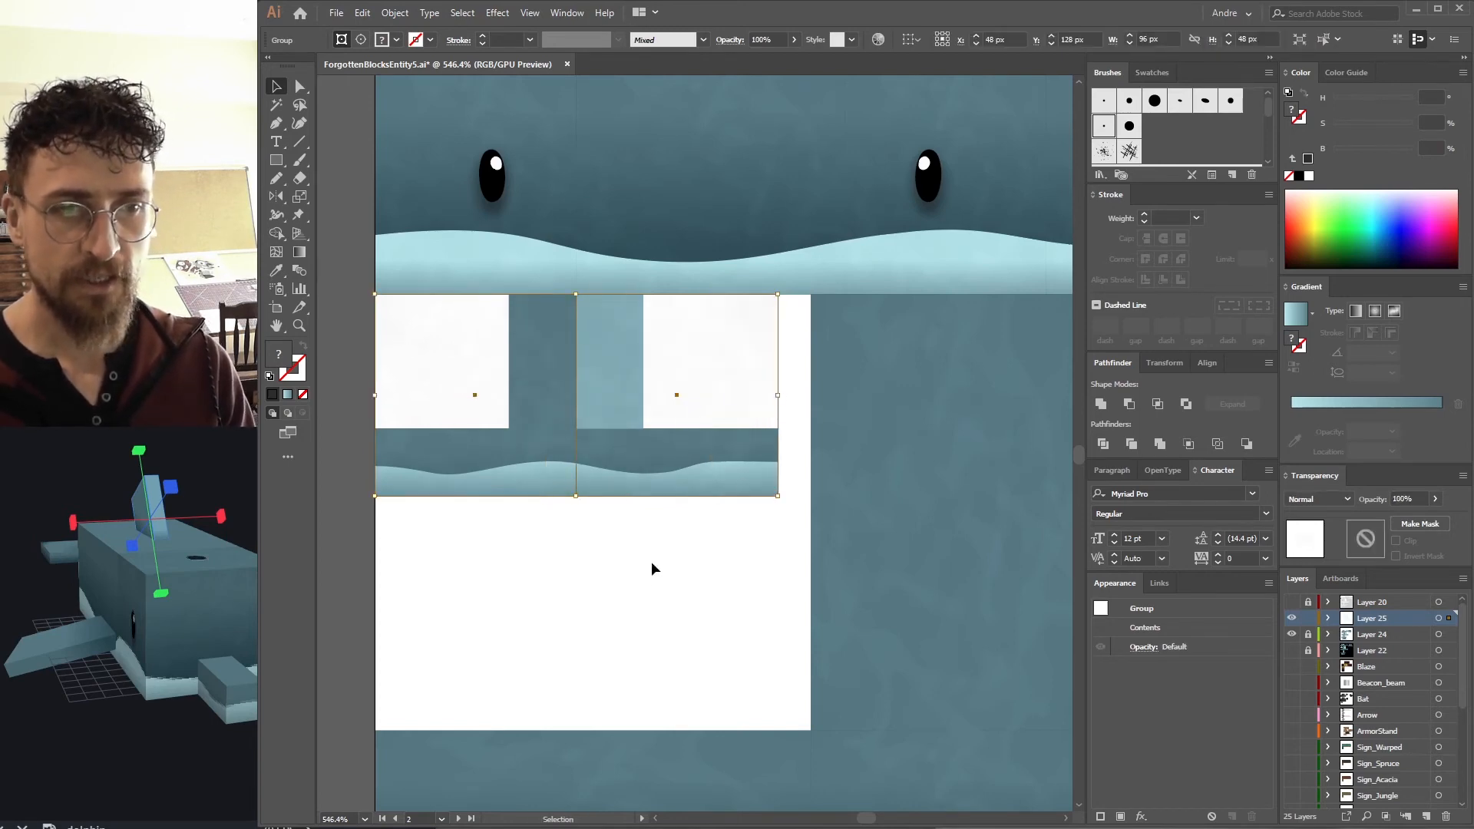
# Unite the fin section's background rectangles into one T-shaped path.
pyautogui.click(1309, 619)
pyautogui.click(482, 469)
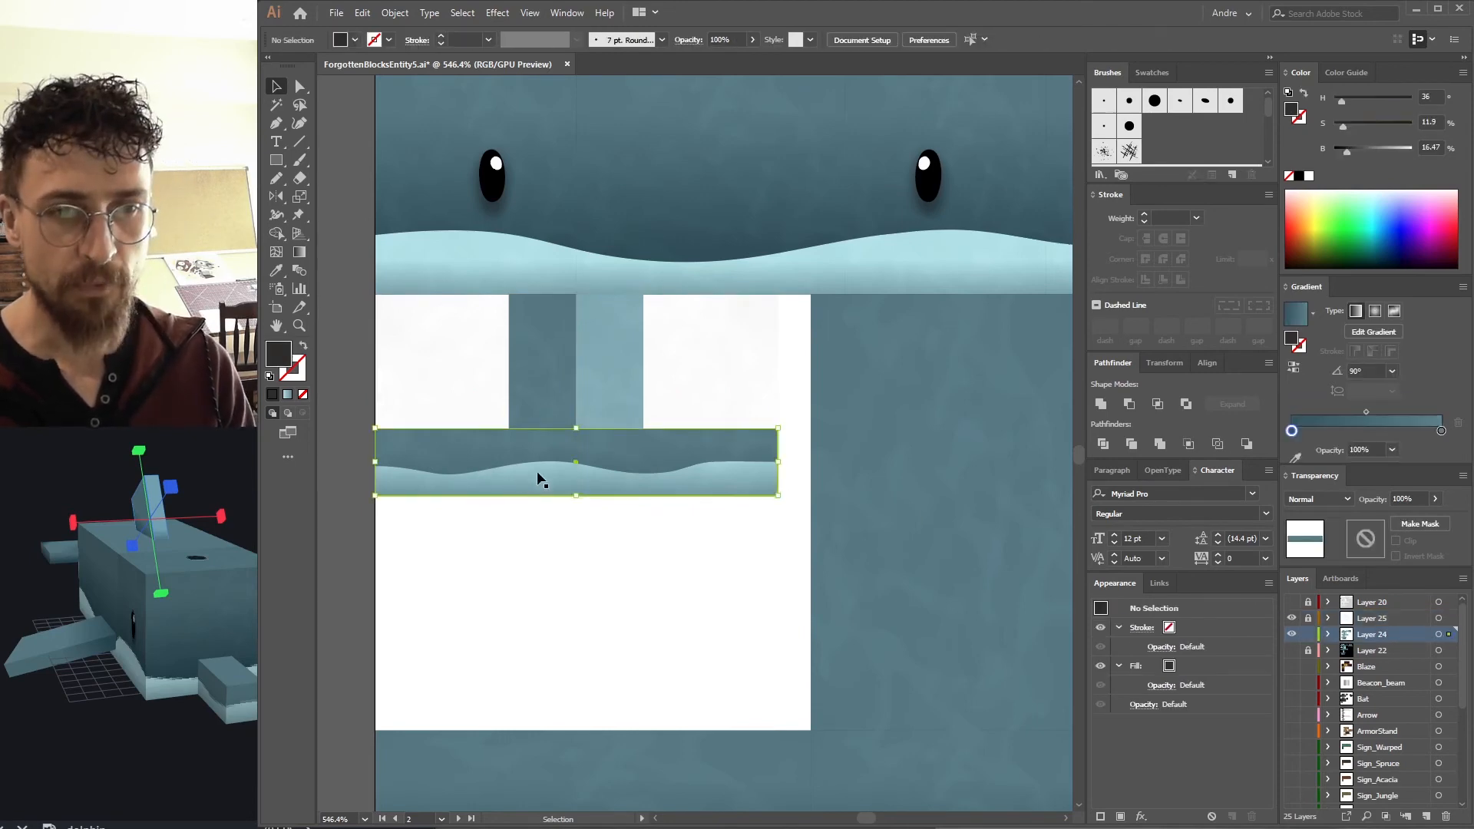
pyautogui.click(537, 389)
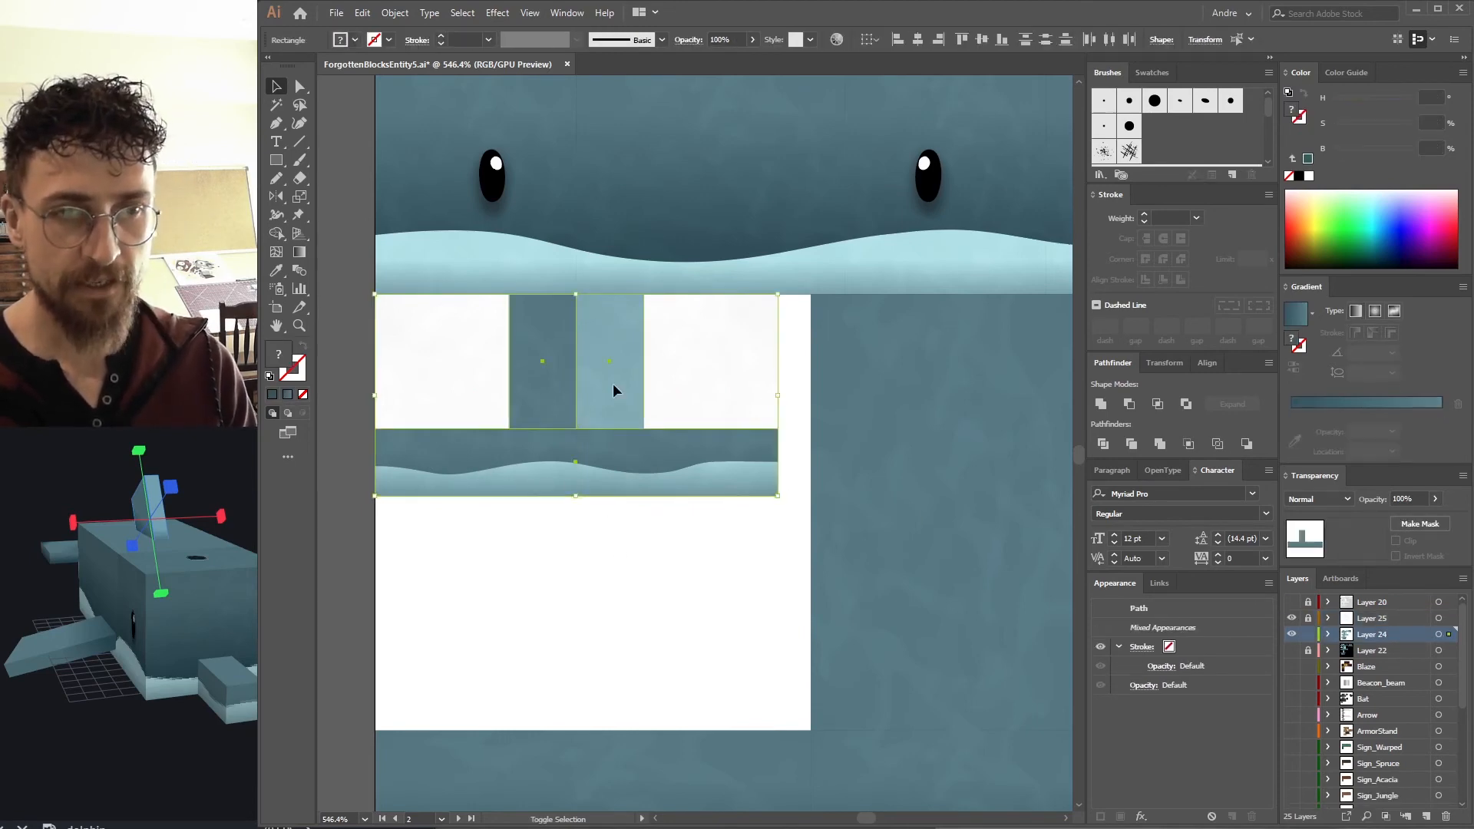
pyautogui.click(1307, 618)
pyautogui.click(584, 421)
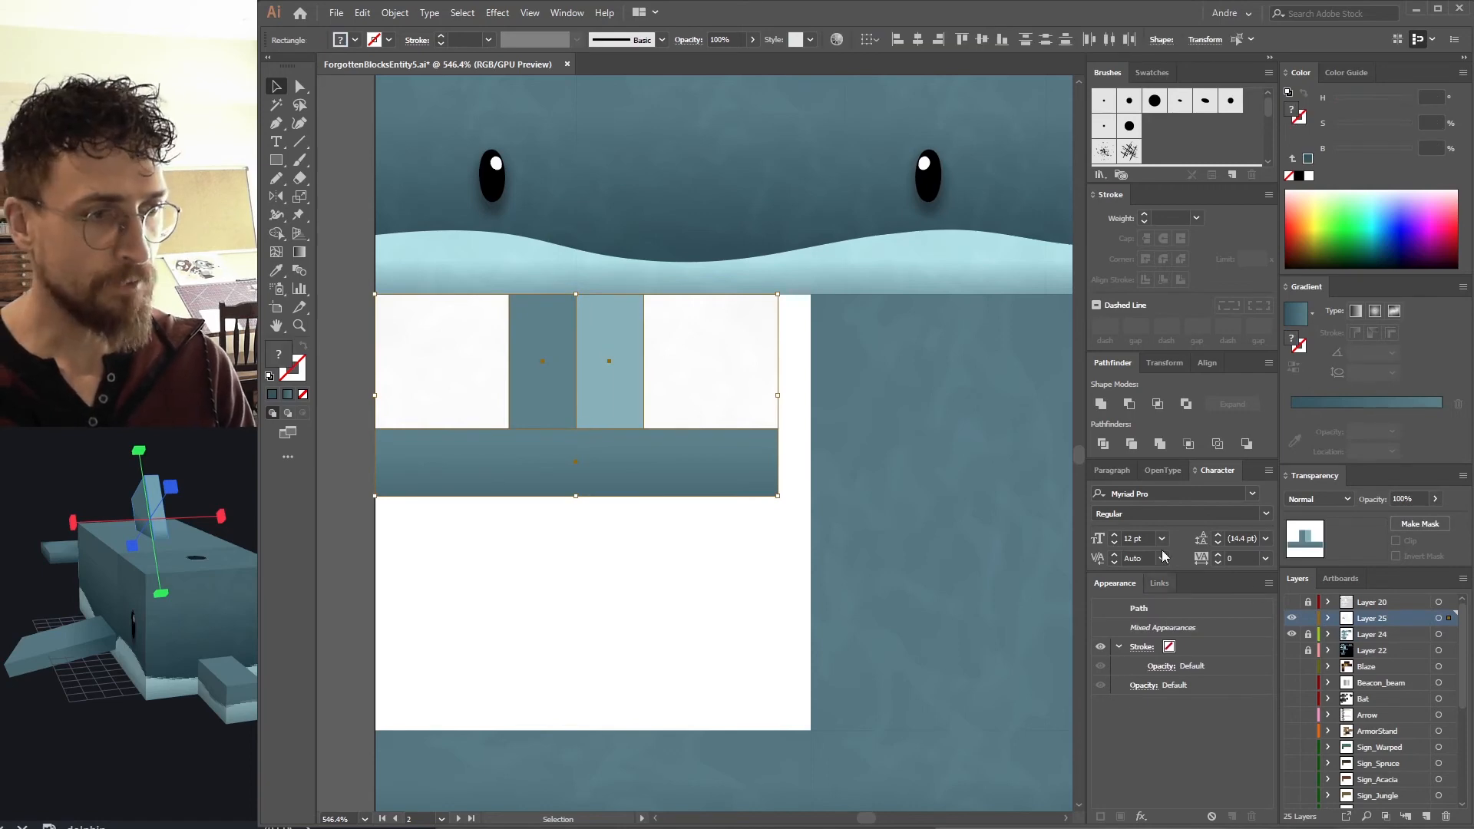
pyautogui.click(1101, 404)
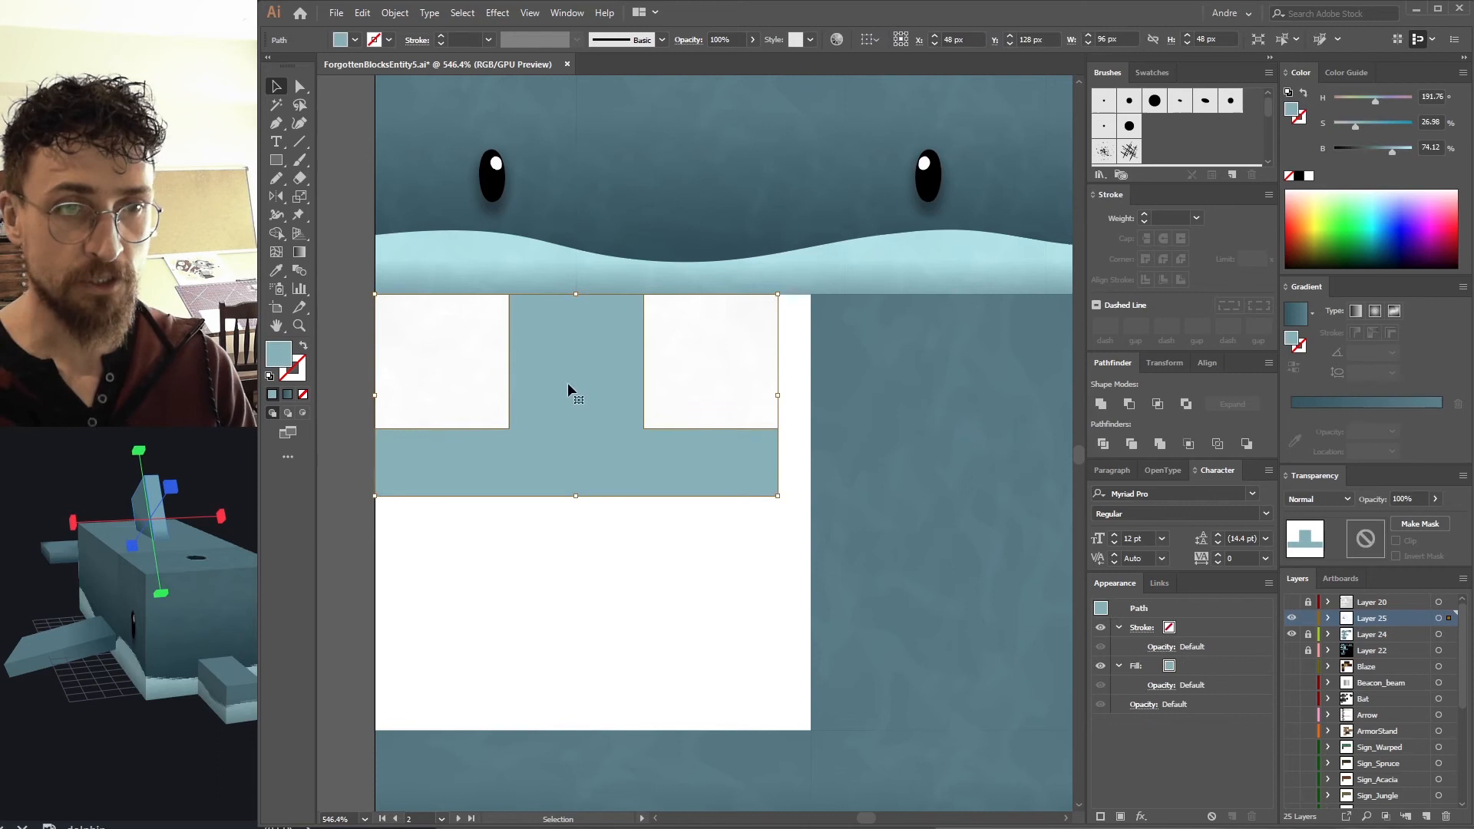
pyautogui.hotkey('ctrl', 'z')
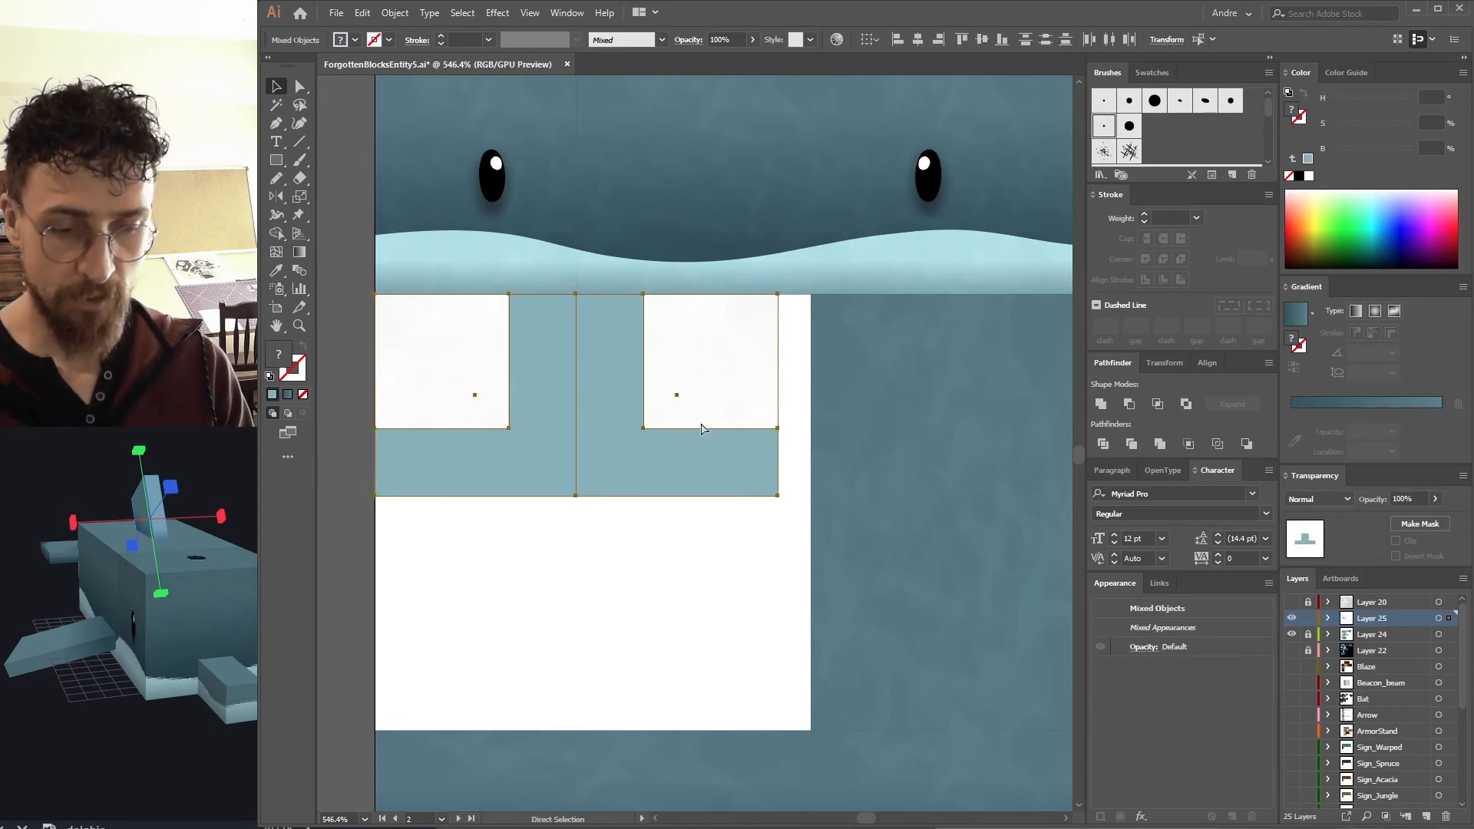
pyautogui.press('a')
pyautogui.click(493, 434)
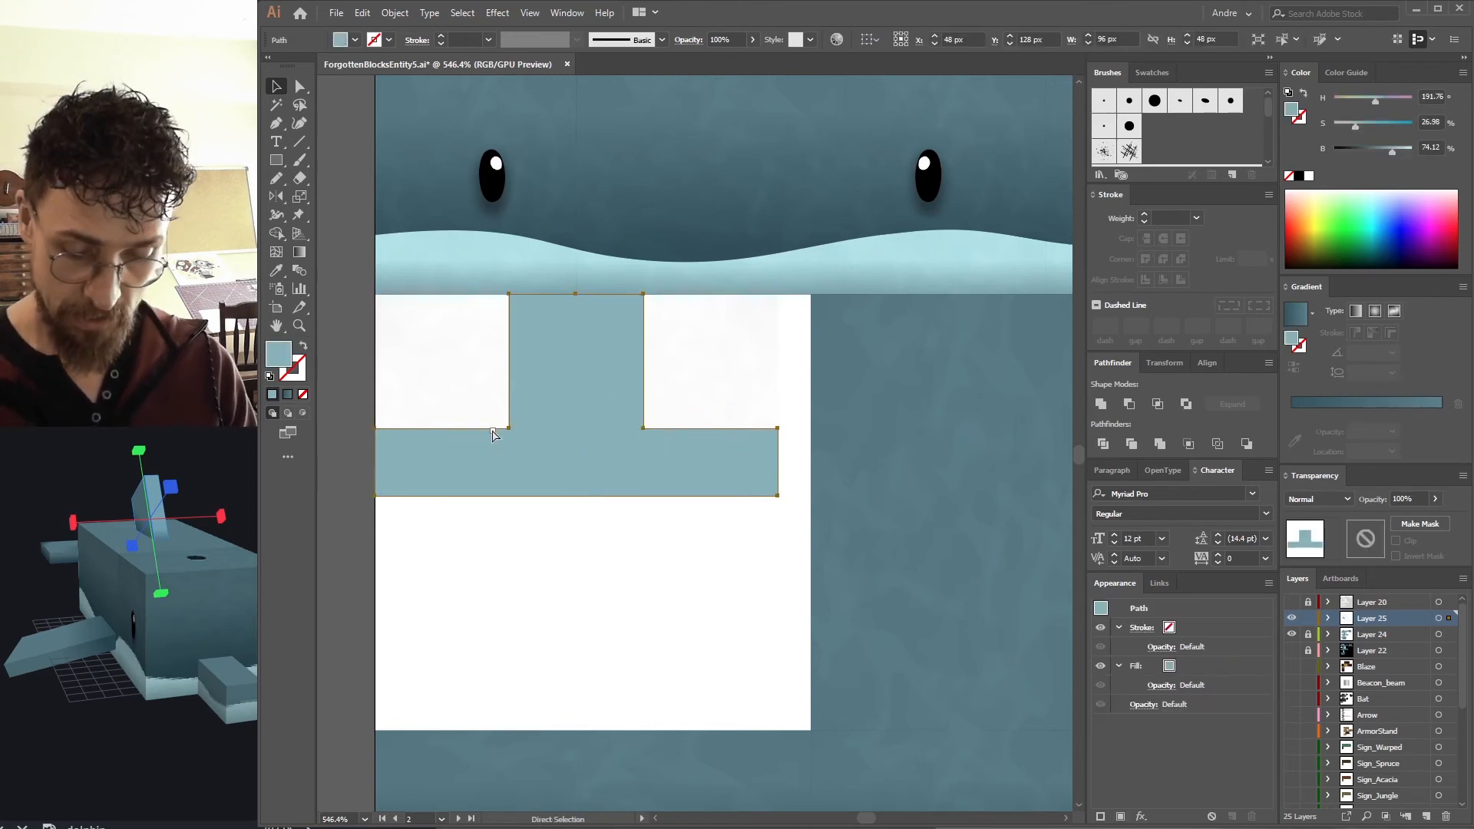
# Clip the grouped noise texture to the T-shaped fin path.
pyautogui.hotkey('ctrl', '7')
pyautogui.click(1016, 441)
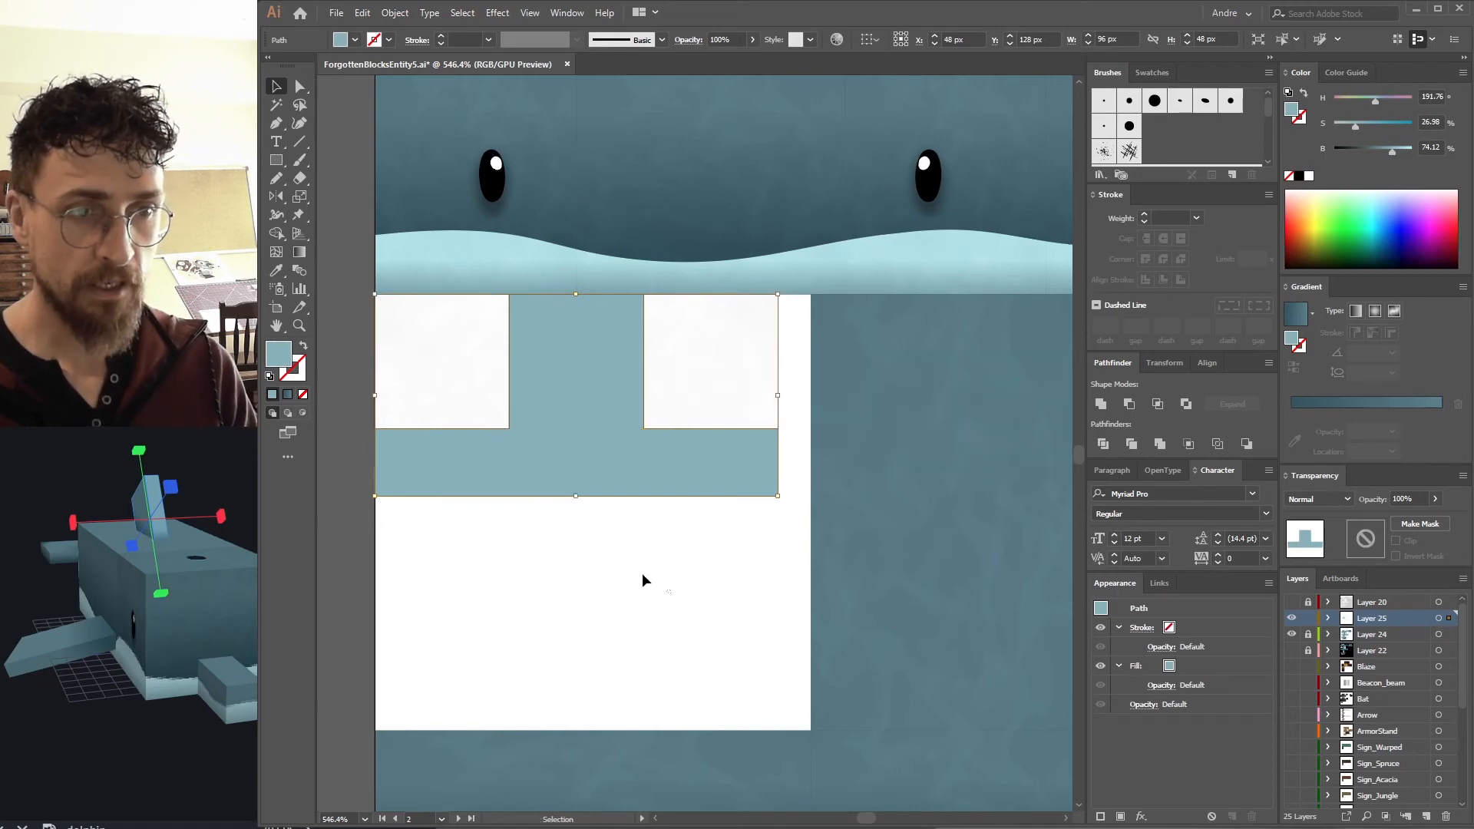
pyautogui.click(666, 590)
pyautogui.click(534, 483)
pyautogui.hotkey('ctrl', 'x')
pyautogui.click(493, 446)
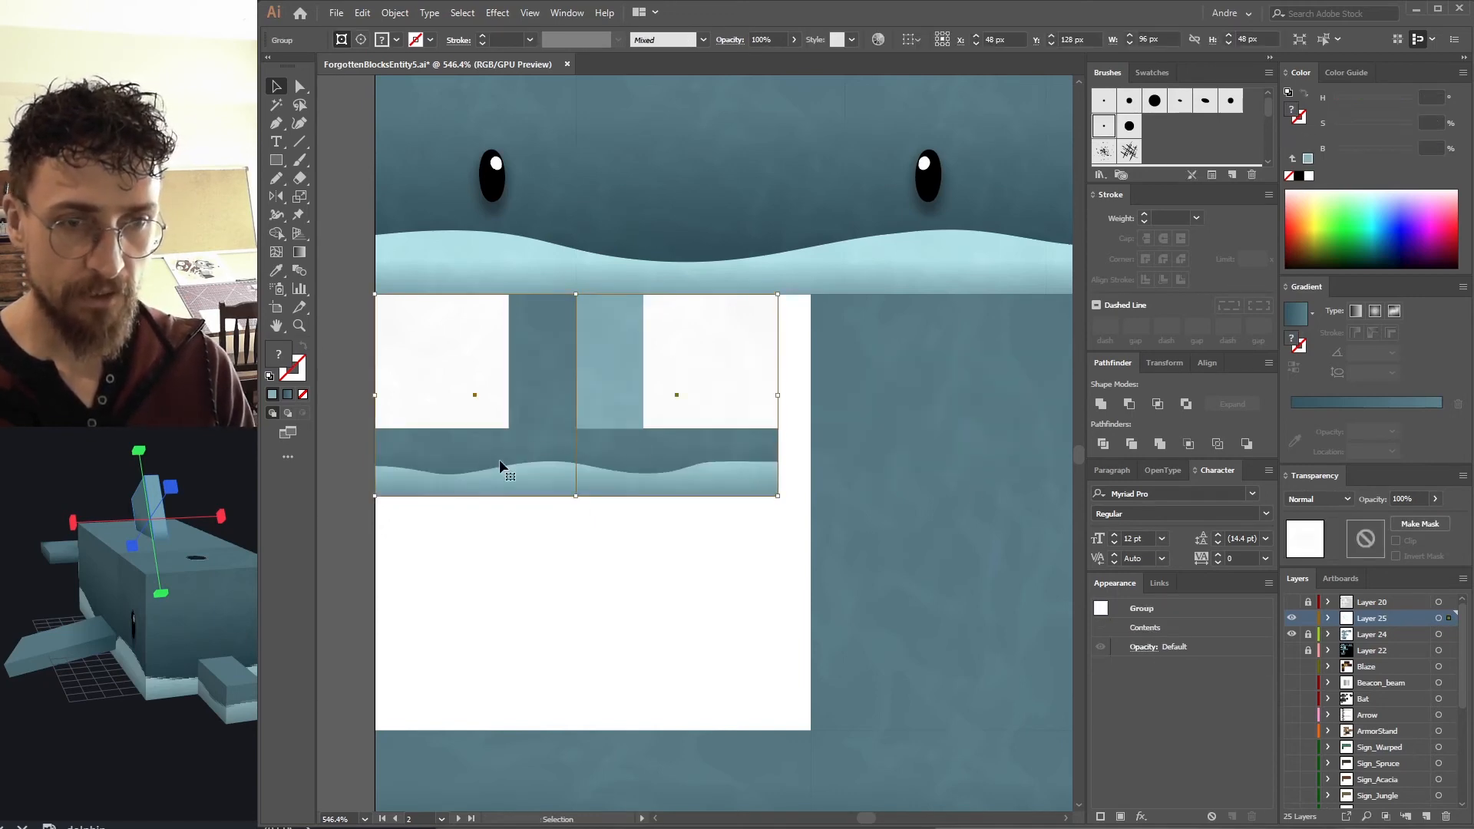
pyautogui.hotkey('ctrl', 'f')
pyautogui.keyDown('shift'); pyautogui.click(689, 406); pyautogui.keyUp('shift')
pyautogui.hotkey('ctrl', '7')
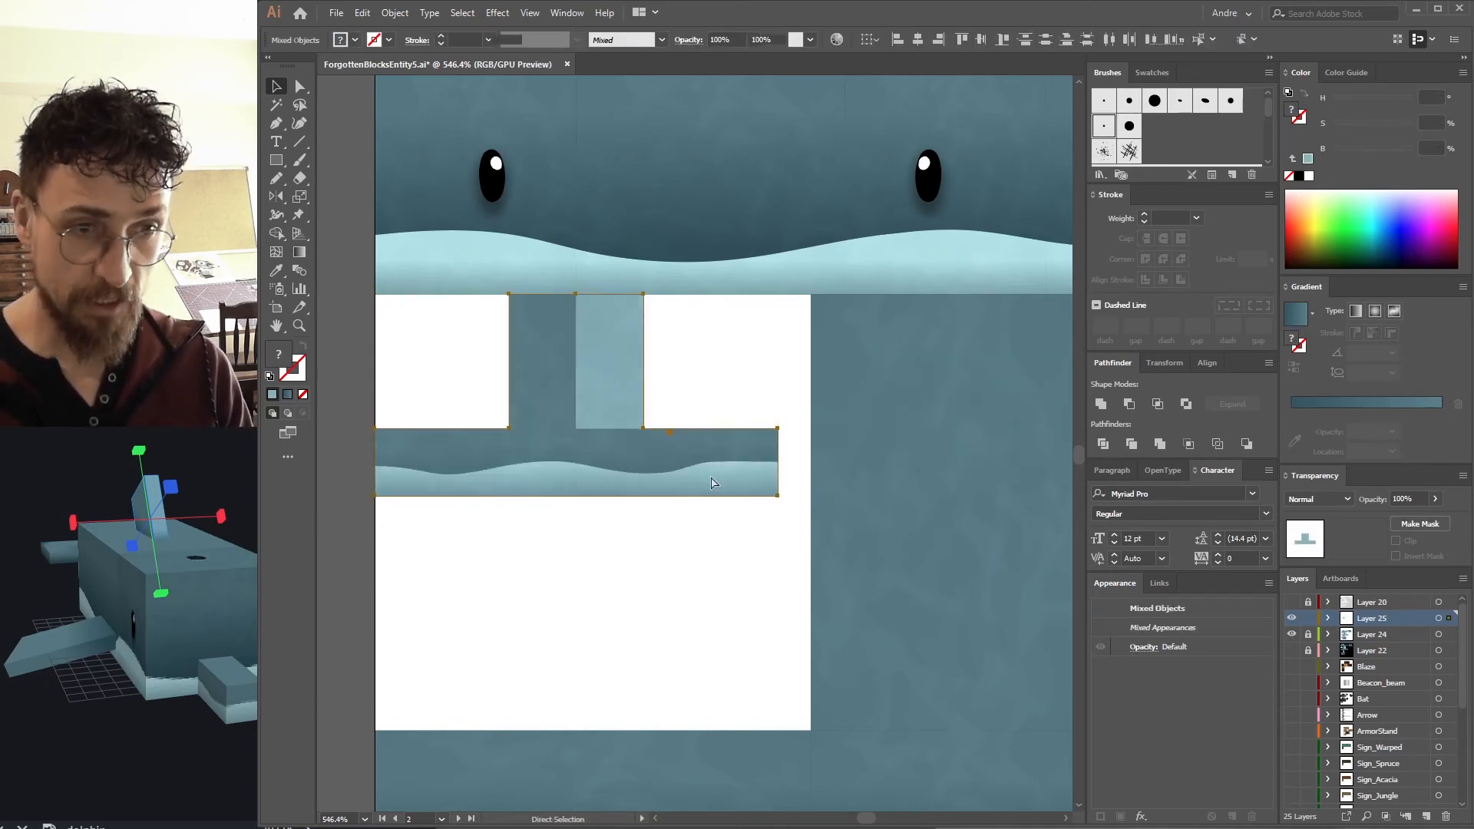
# Duplicate the noise texture onto the lower fin section.
pyautogui.click(789, 504)
pyautogui.moveTo(688, 561); pyautogui.dragTo(521, 396)
pyautogui.moveTo(706, 485); pyautogui.dragTo(581, 264)
pyautogui.hotkey('ctrl', '-')
pyautogui.hotkey('ctrl', '-')
pyautogui.moveTo(706, 507); pyautogui.dragTo(689, 286)
pyautogui.moveTo(503, 294); pyautogui.dragTo(491, 545)
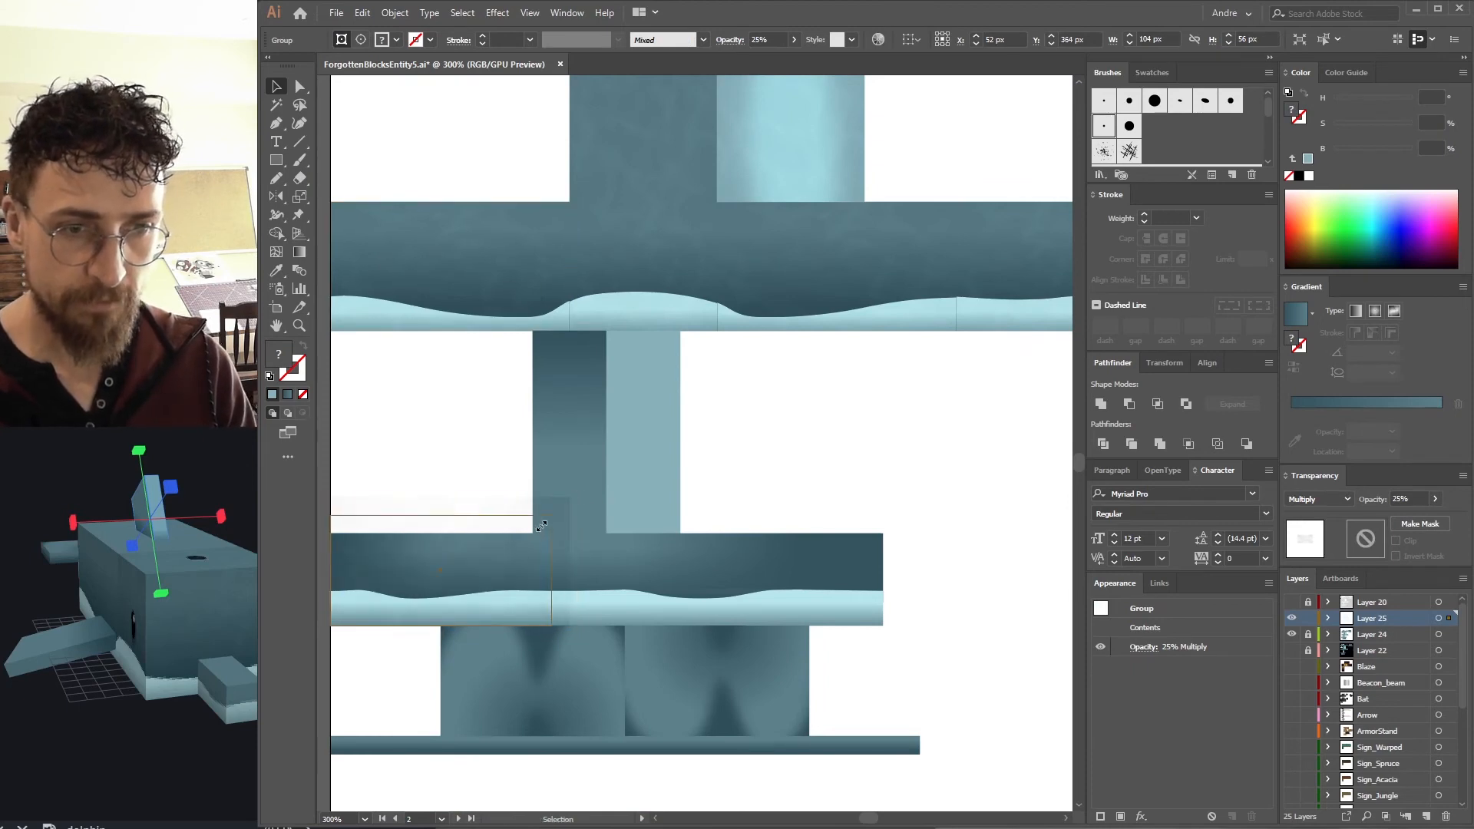
pyautogui.moveTo(542, 526); pyautogui.dragTo(533, 535)
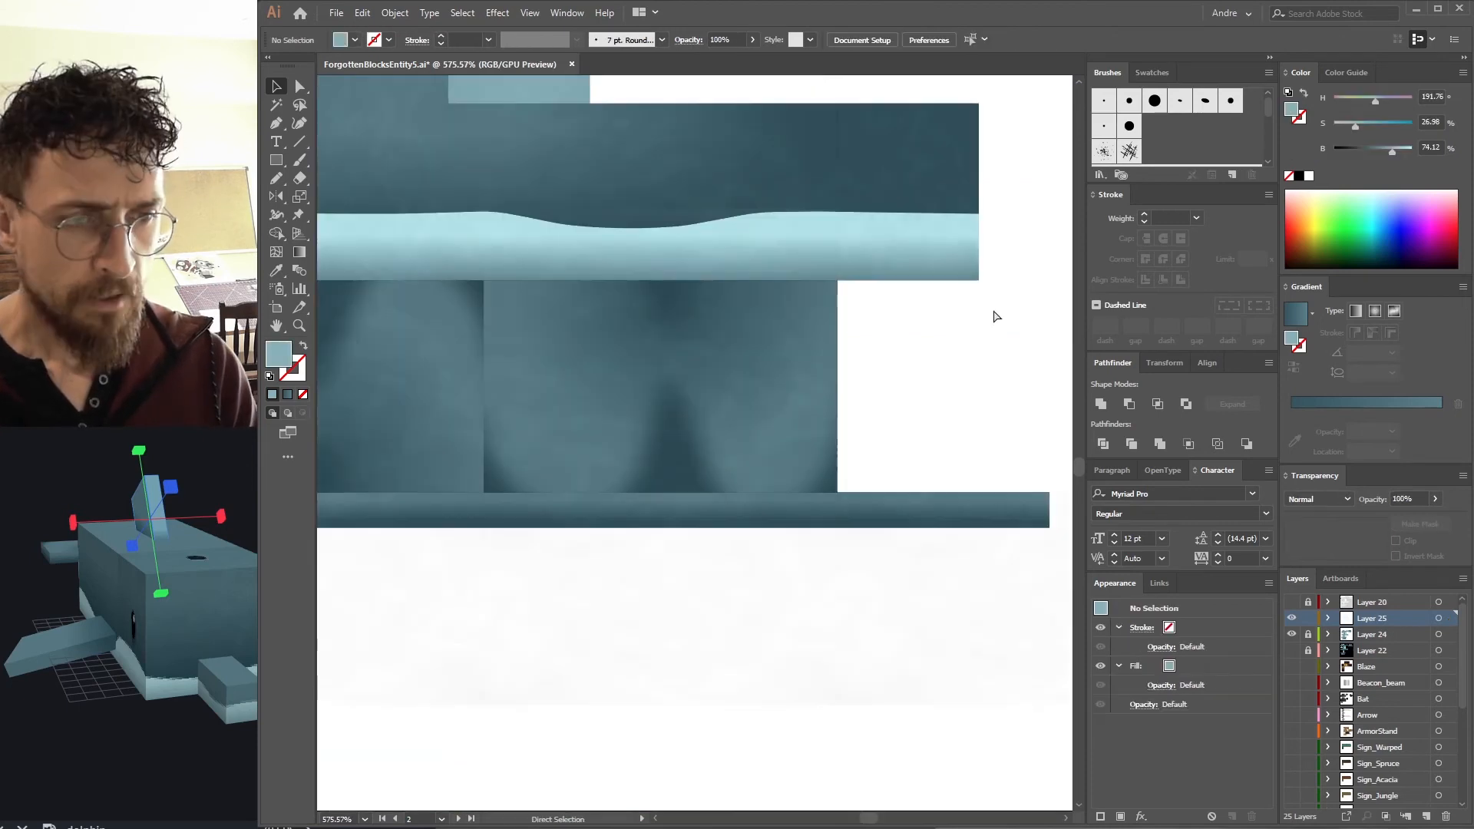
pyautogui.hotkey('ctrl', '0')
pyautogui.moveTo(787, 494); pyautogui.dragTo(842, 346)
pyautogui.press('z')
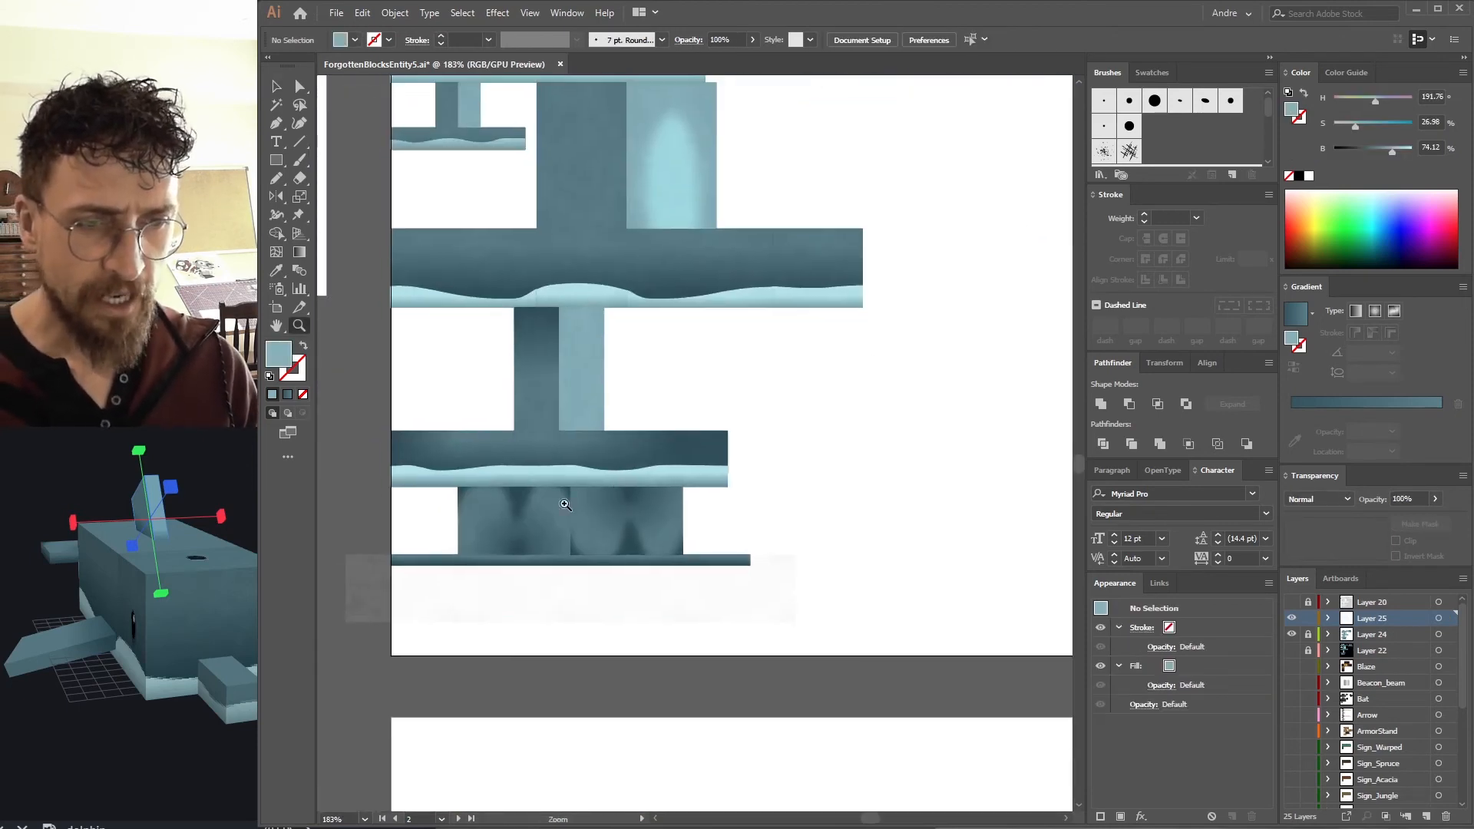
# Duplicate a row of noise copies over the bottom fin panels.
pyautogui.moveTo(520, 554); pyautogui.dragTo(648, 528)
pyautogui.press('v')
pyautogui.click(848, 635)
pyautogui.moveTo(970, 721); pyautogui.dragTo(450, 618)
pyautogui.moveTo(760, 582); pyautogui.dragTo(471, 541)
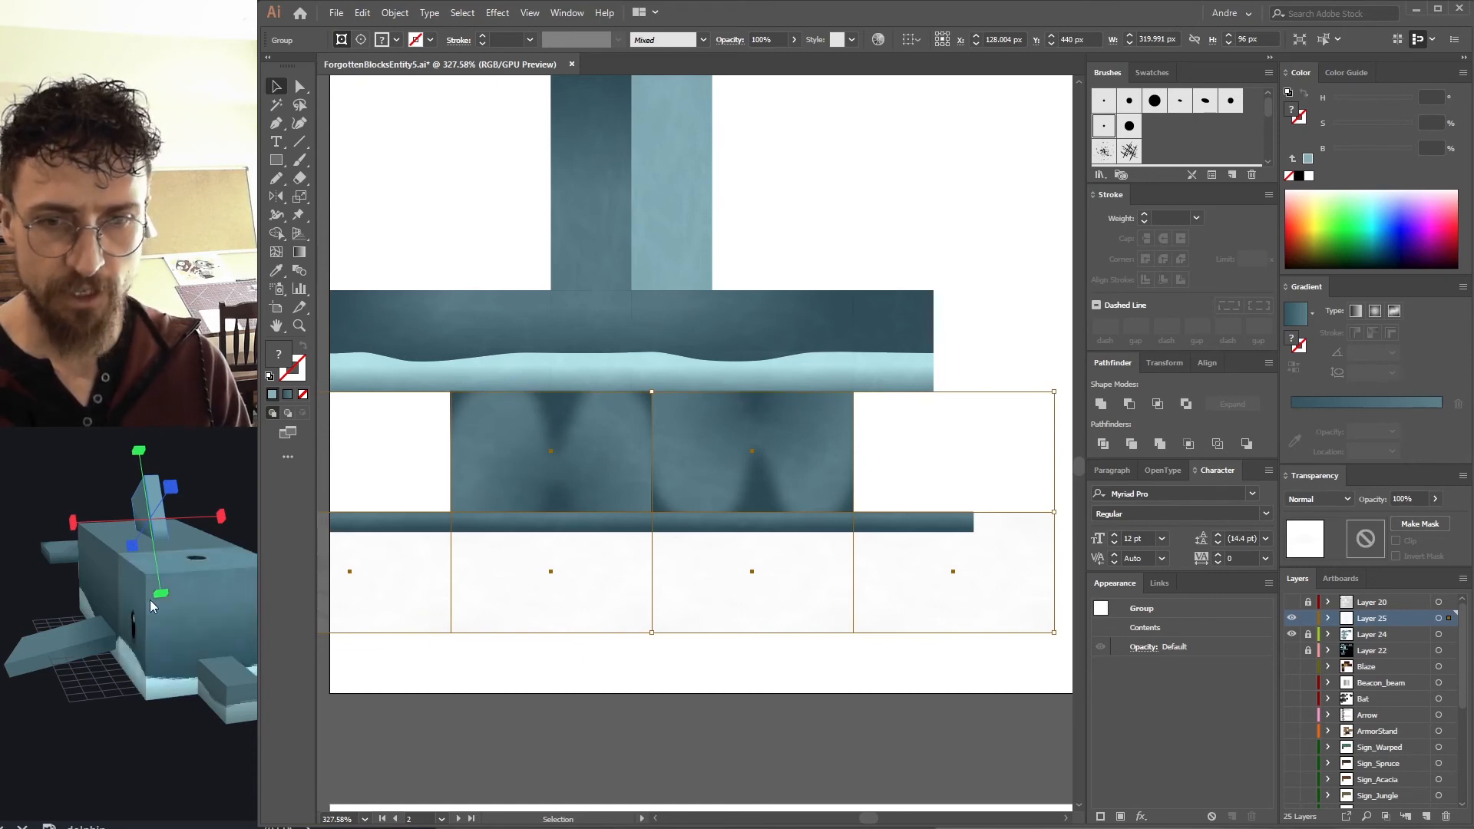
# Duplicate the noise texture onto the tail section panels.
pyautogui.click(1310, 637)
pyautogui.click(698, 482)
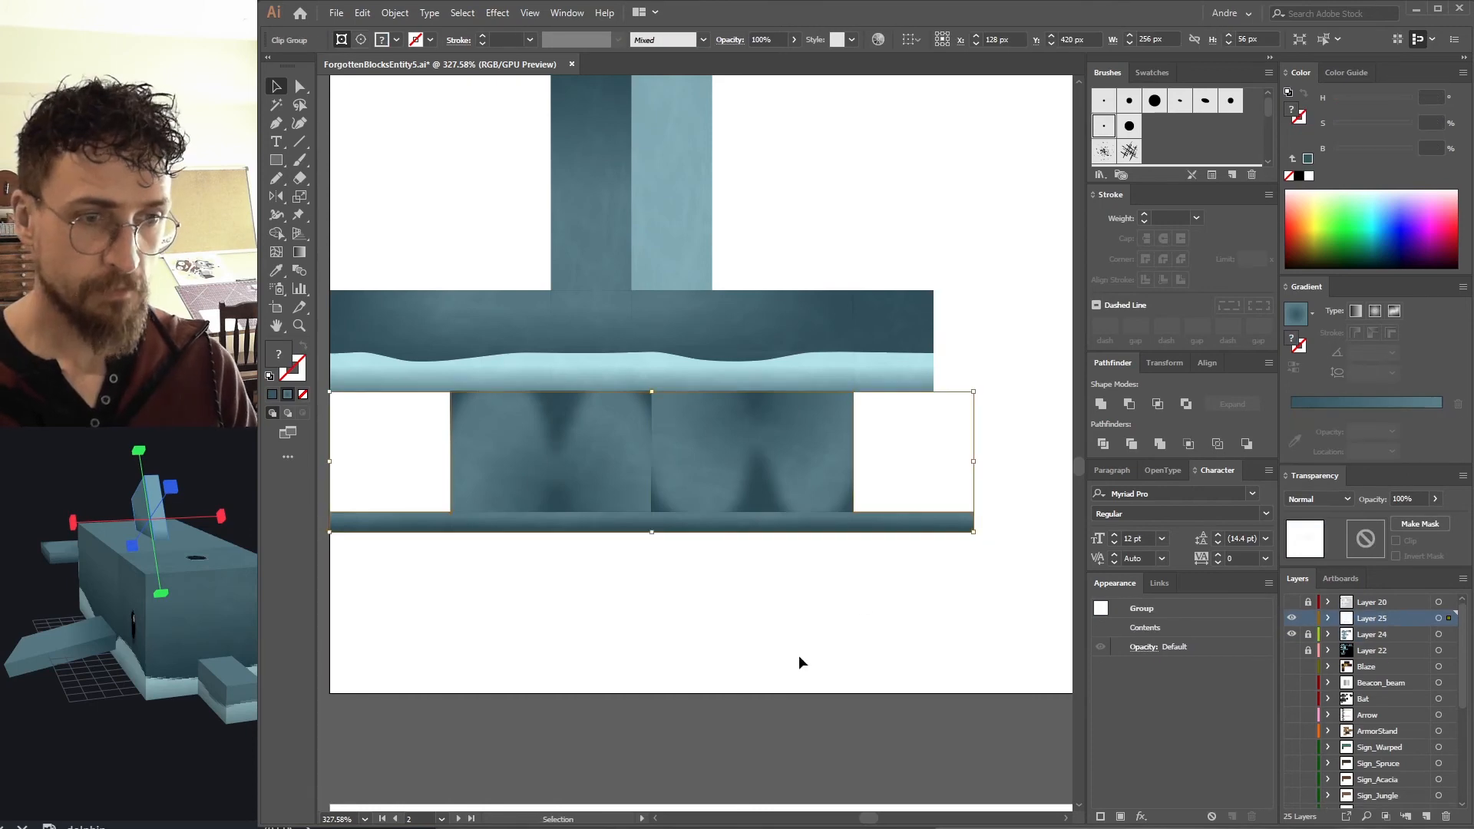
pyautogui.click(800, 658)
pyautogui.moveTo(914, 373); pyautogui.dragTo(791, 637)
pyautogui.moveTo(813, 350); pyautogui.dragTo(675, 622)
pyautogui.moveTo(925, 289); pyautogui.dragTo(795, 512)
pyautogui.click(438, 572)
pyautogui.moveTo(438, 573); pyautogui.dragTo(669, 324)
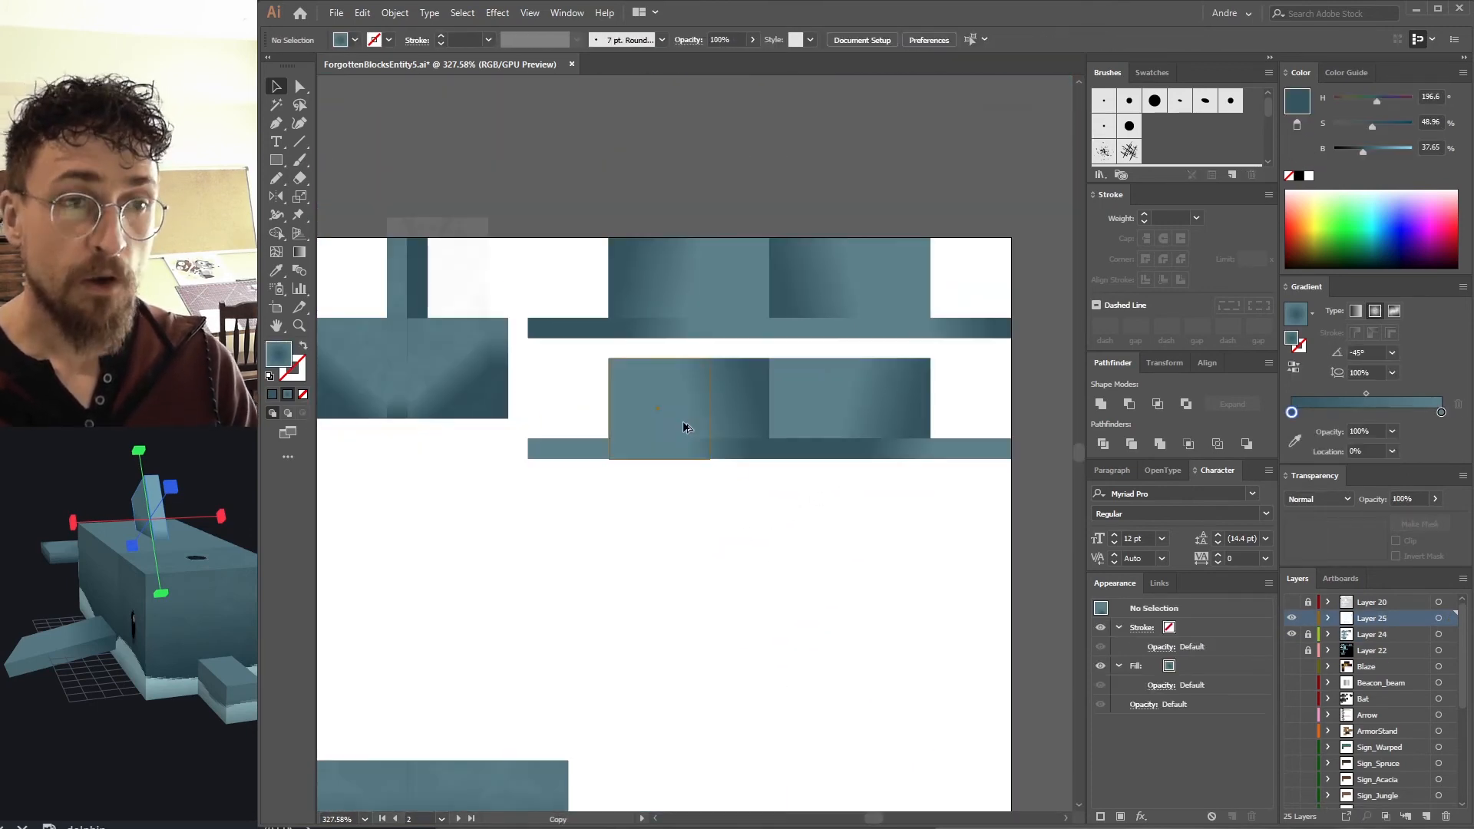
pyautogui.click(686, 428)
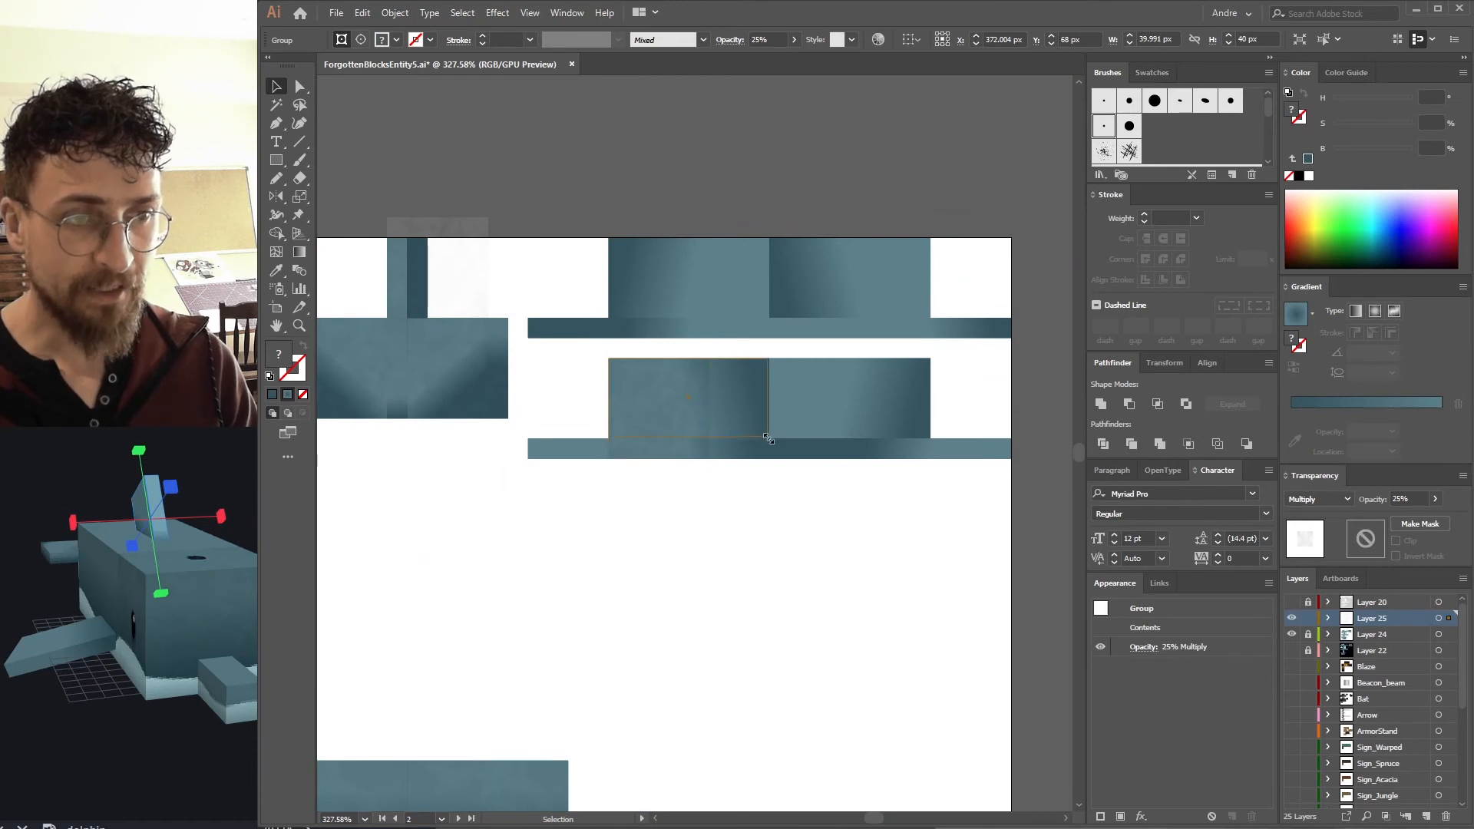
pyautogui.keyDown('ctrl'); pyautogui.keyDown('alt'); pyautogui.click(852, 431); pyautogui.keyUp('alt'); pyautogui.keyUp('ctrl')
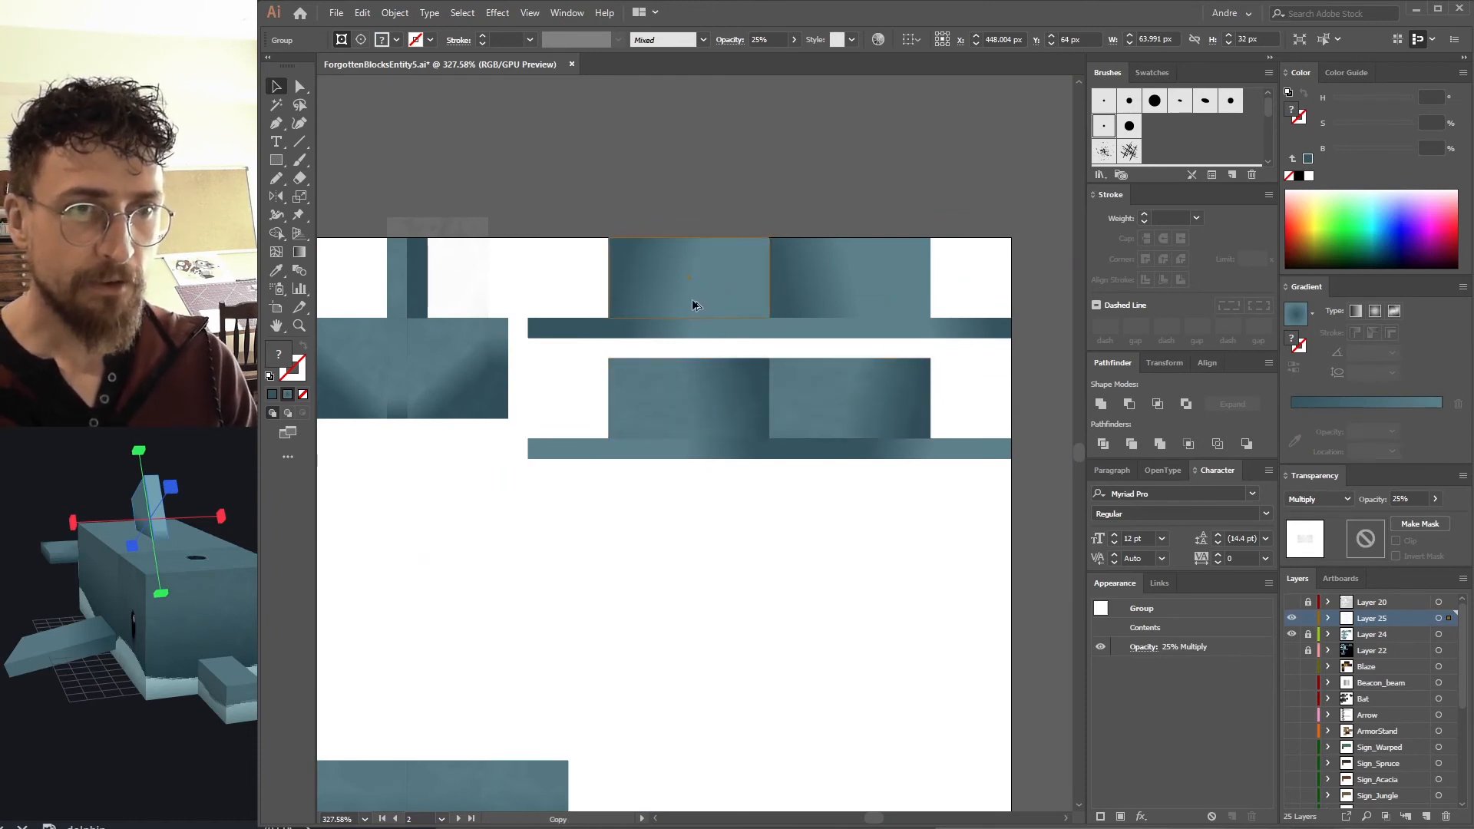
pyautogui.click(839, 309)
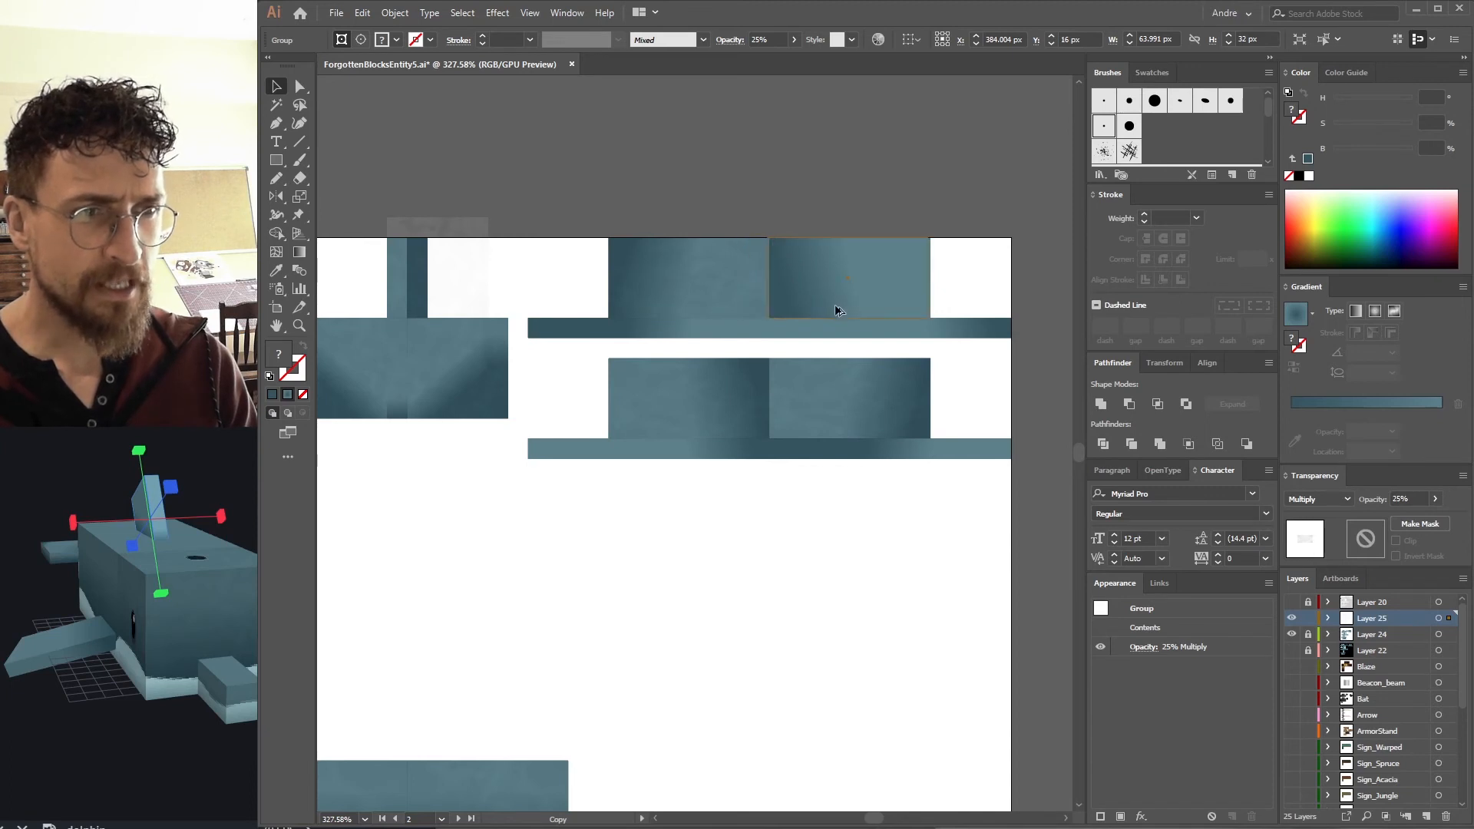
pyautogui.moveTo(839, 309); pyautogui.dragTo(839, 307)
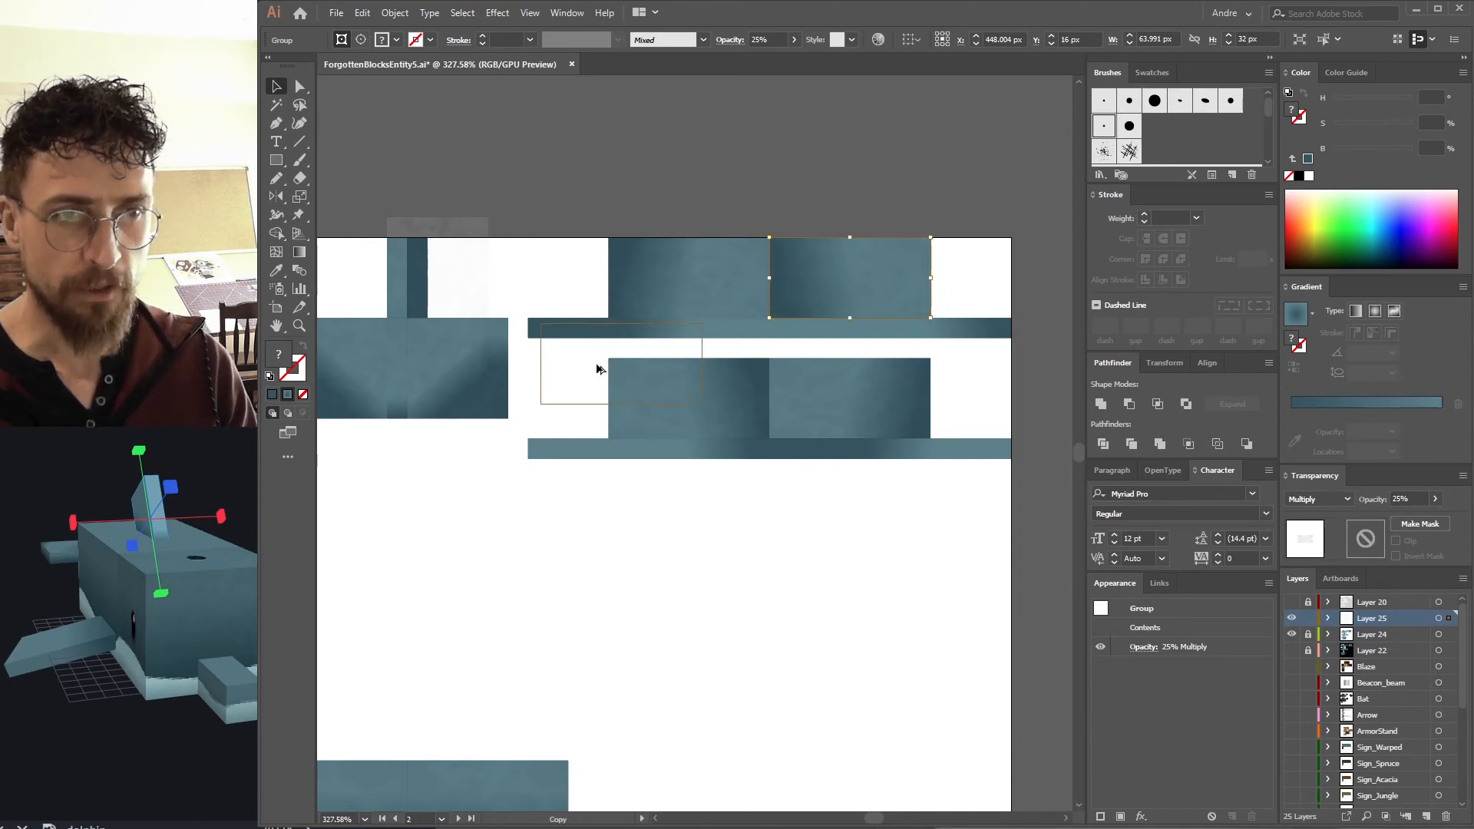
pyautogui.moveTo(586, 364); pyautogui.dragTo(611, 354)
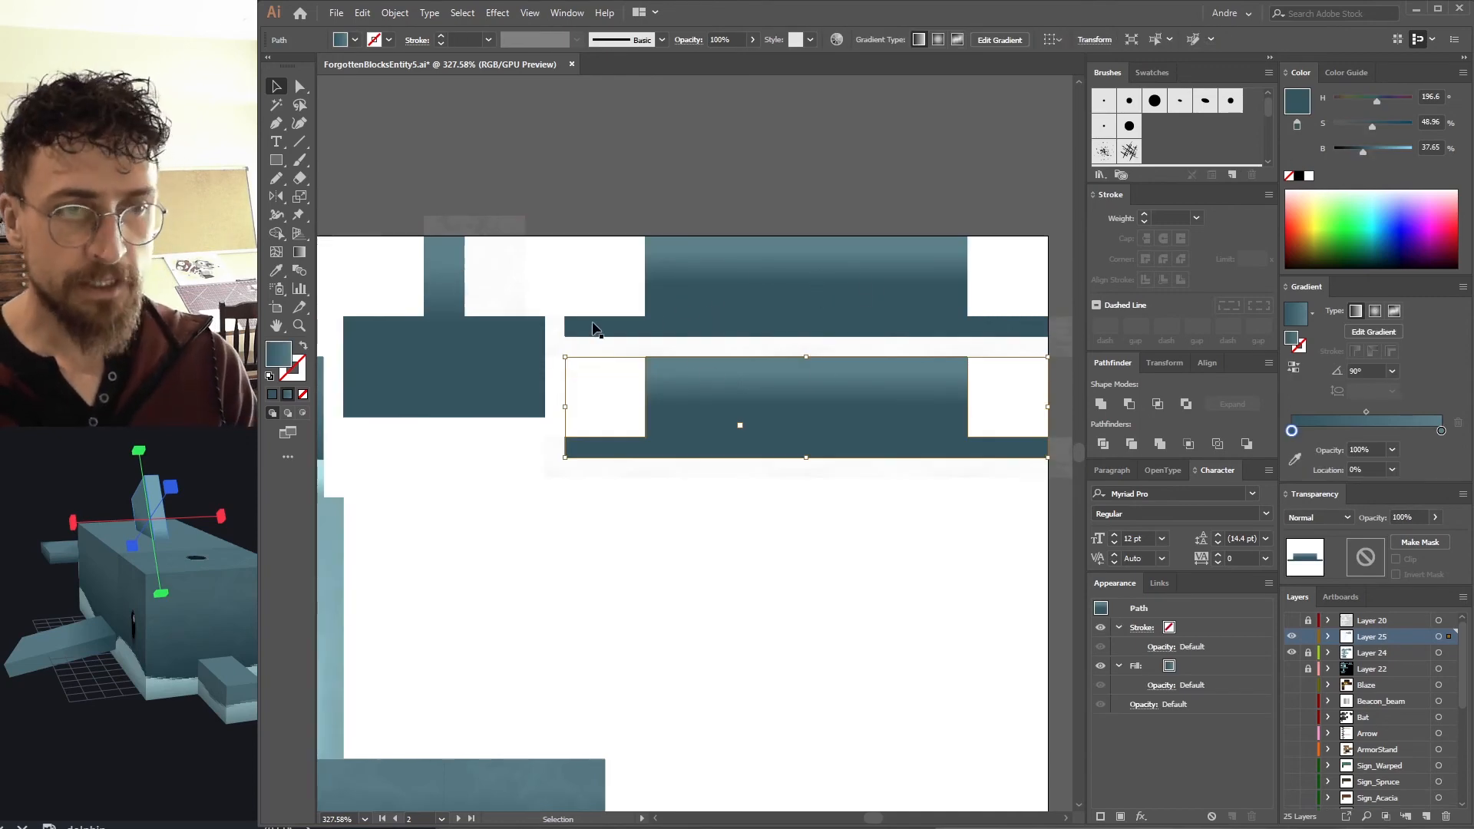
# Combine the tail shapes into a compound path and clip the noise copies to it.
pyautogui.click(499, 376)
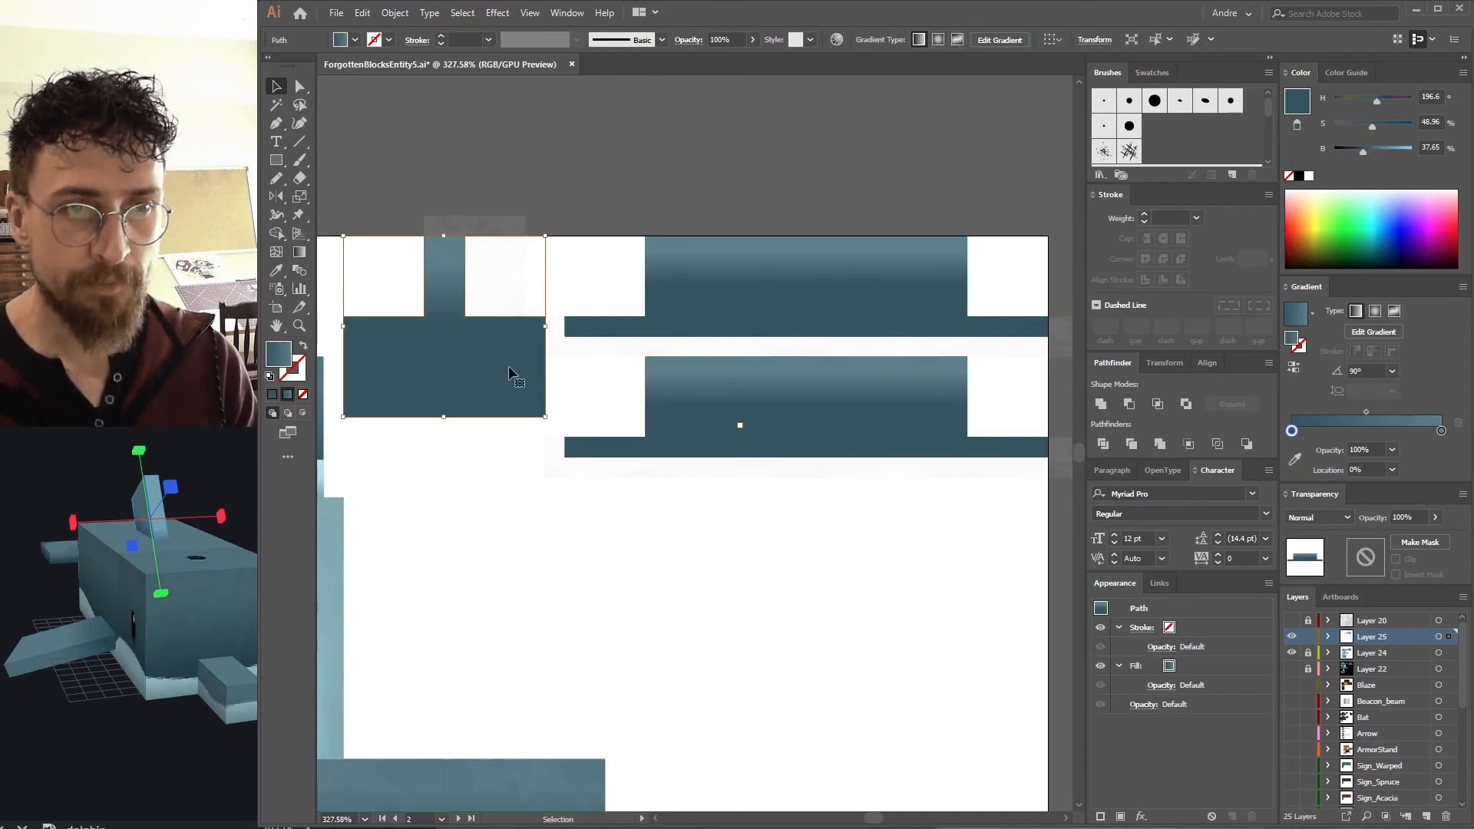
pyautogui.keyDown('shift'); pyautogui.click(694, 300); pyautogui.keyUp('shift')
pyautogui.keyDown('shift'); pyautogui.click(767, 400); pyautogui.keyUp('shift')
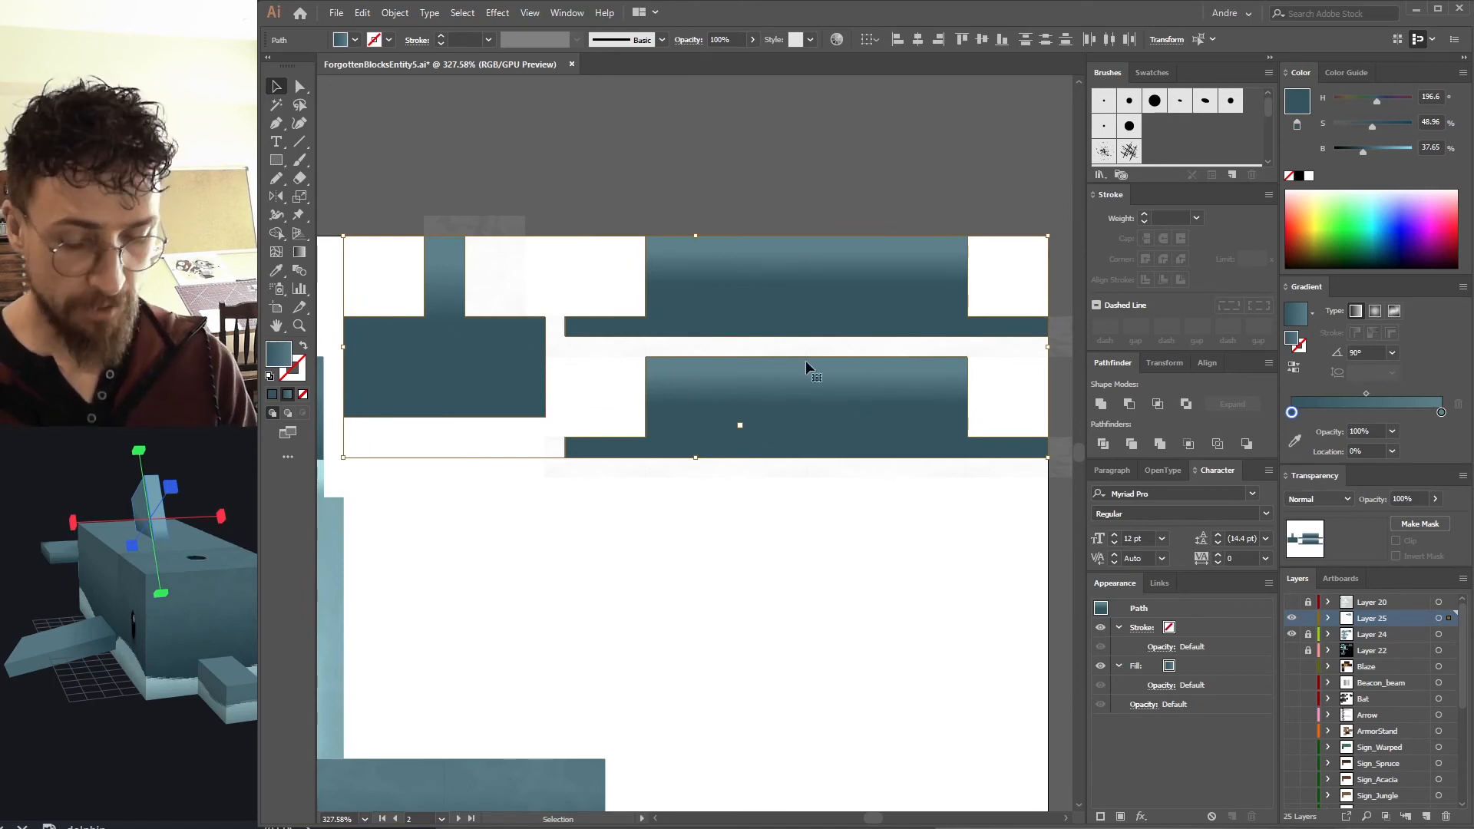
pyautogui.hotkey('ctrl', '8')
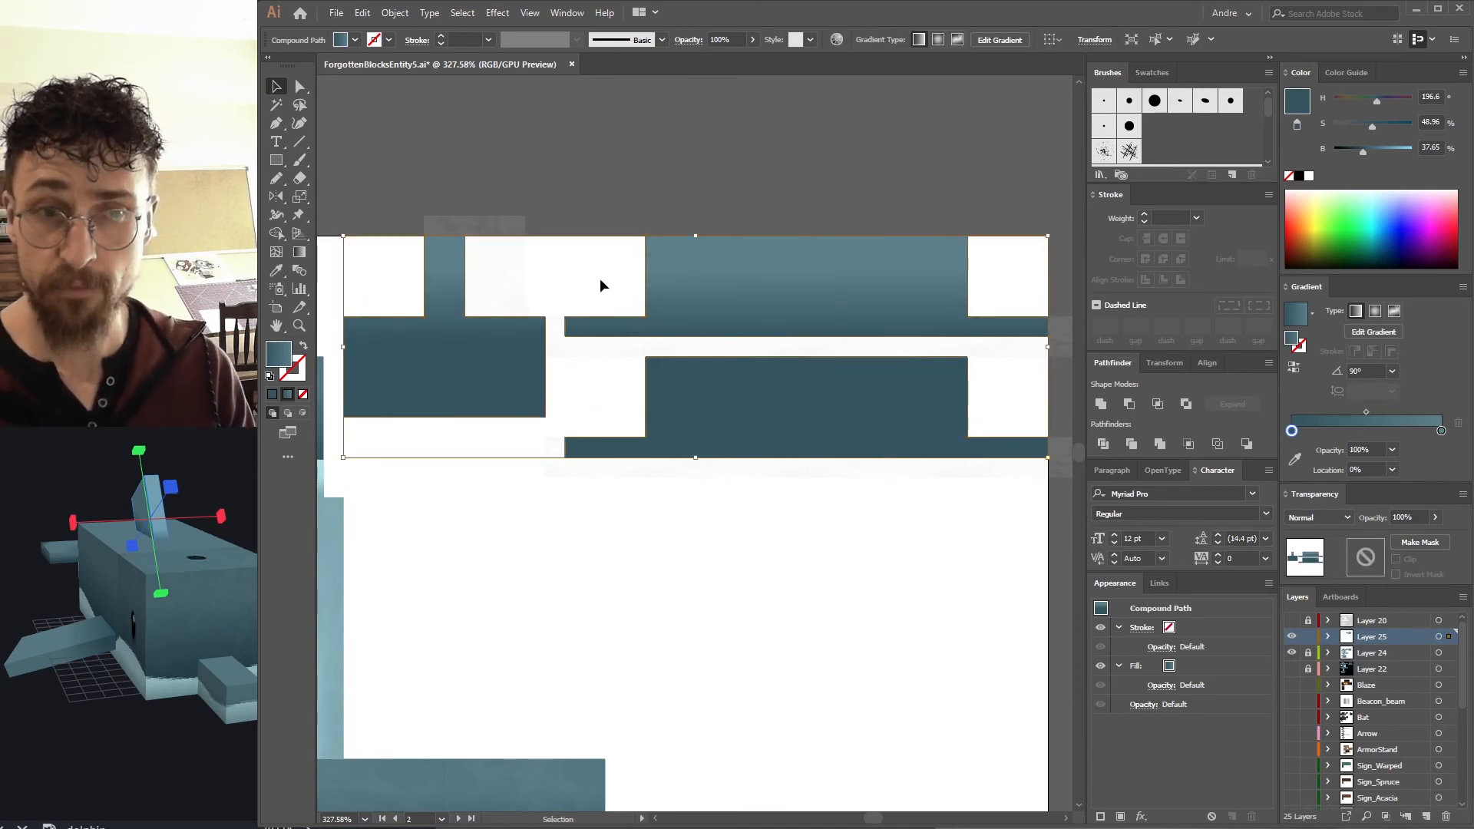
pyautogui.keyDown('shift'); pyautogui.click(491, 295); pyautogui.keyUp('shift')
pyautogui.moveTo(401, 182); pyautogui.dragTo(1017, 484)
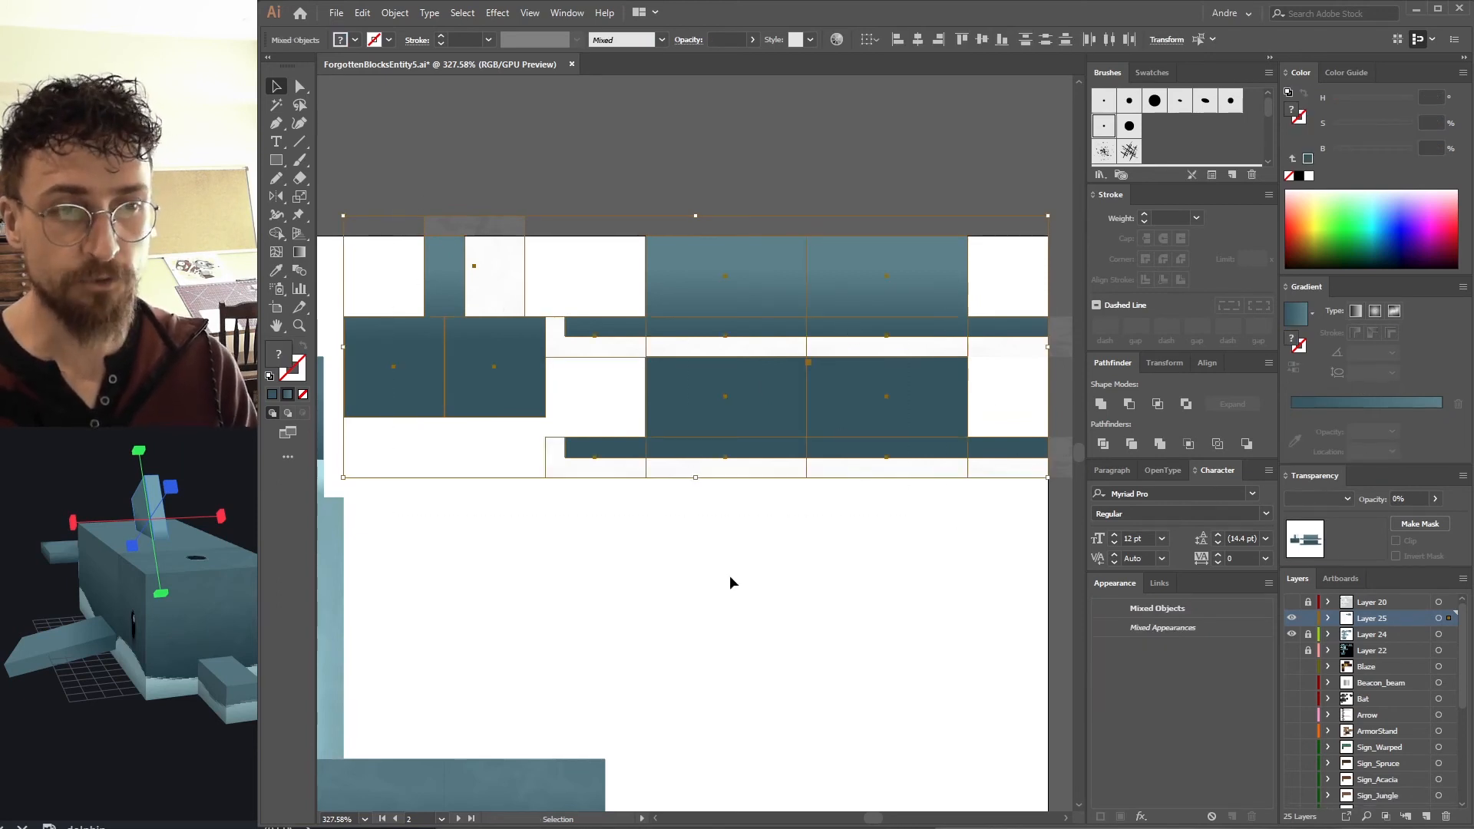
pyautogui.hotkey('ctrl', '8')
pyautogui.moveTo(374, 154); pyautogui.dragTo(1034, 527)
pyautogui.hotkey('ctrl', 'z')
pyautogui.hotkey('ctrl', '7')
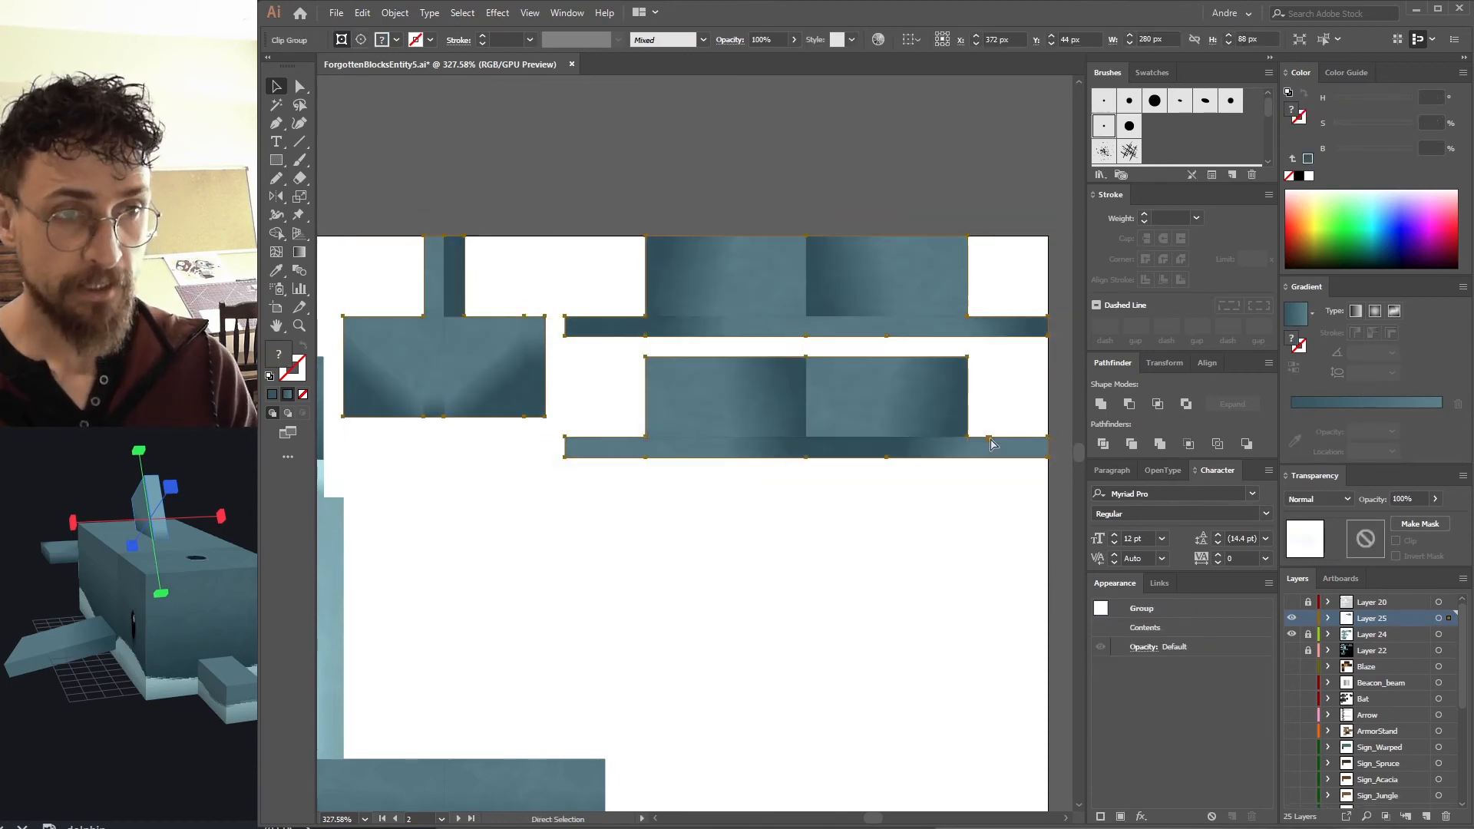
# Export the texture as a PNG for web, replacing the existing file.
pyautogui.moveTo(570, 593); pyautogui.dragTo(912, 502)
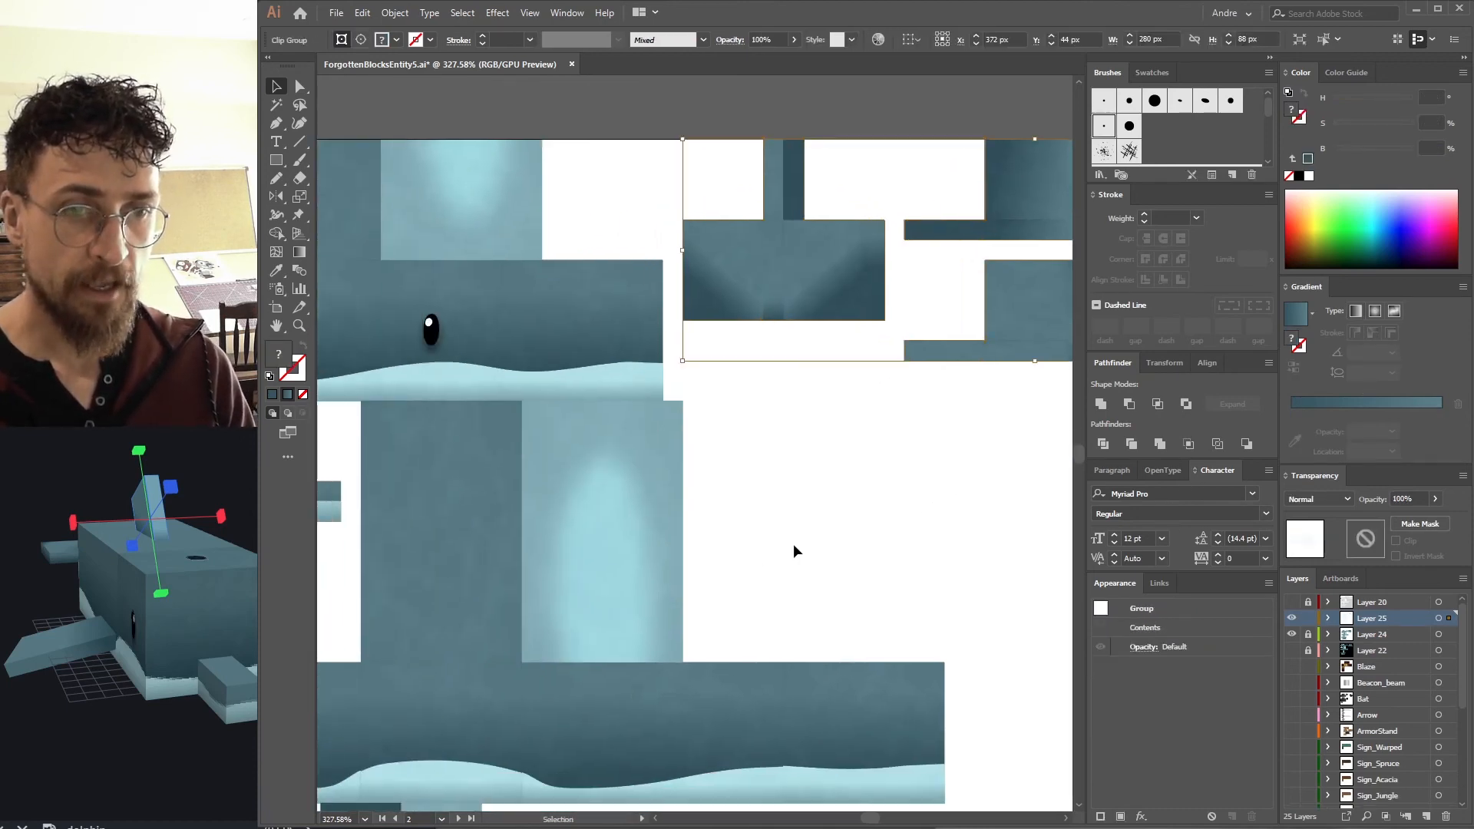
pyautogui.click(793, 546)
pyautogui.moveTo(714, 523); pyautogui.dragTo(932, 416)
pyautogui.hotkey('ctrl', 'alt', 'shift', 's')
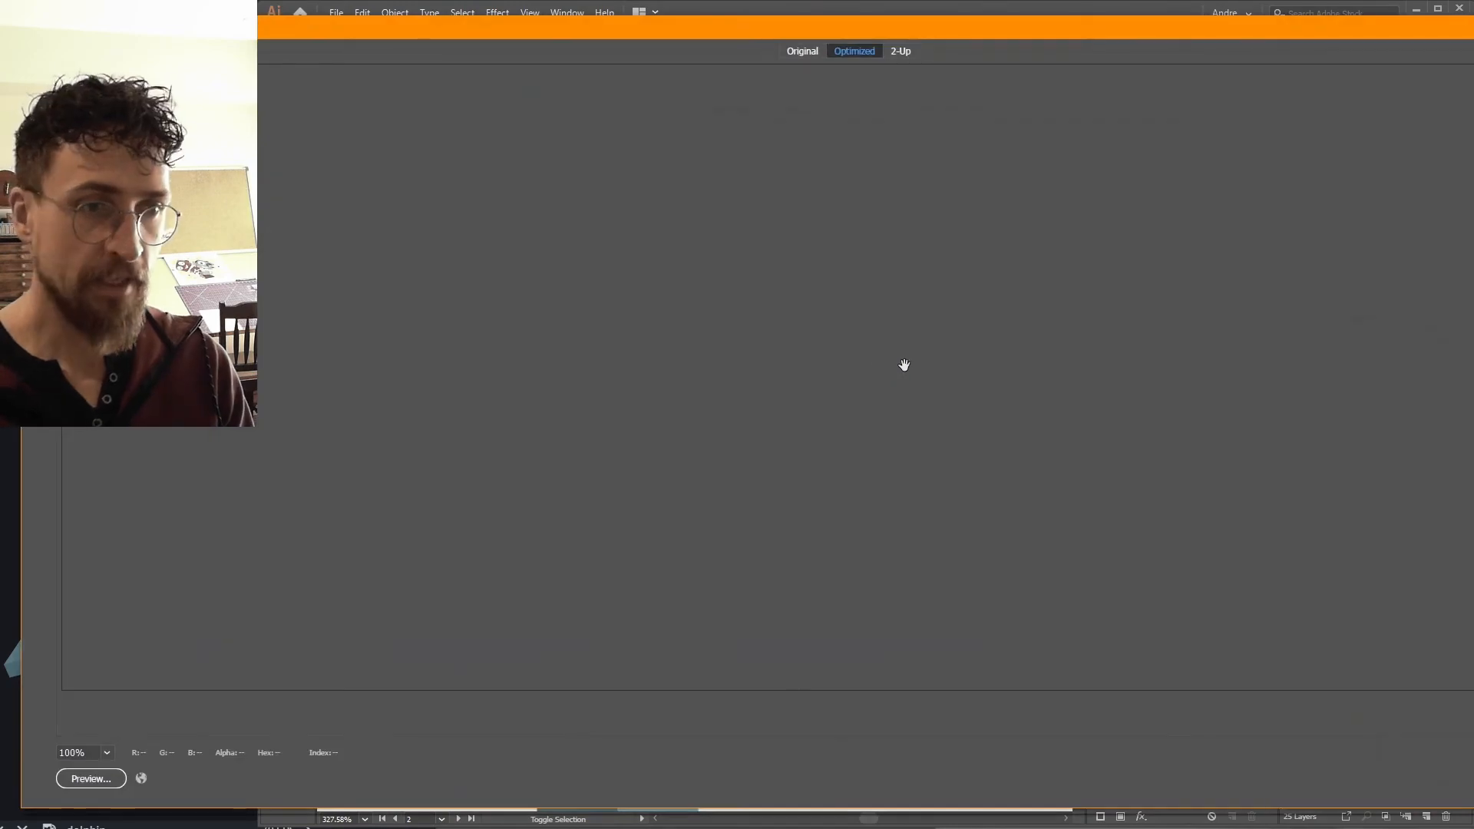
pyautogui.press('Return')
pyautogui.press('Return')
pyautogui.press('y')
# Switch to Blockbench and orbit the dolphin model to examine the updated textures.
pyautogui.hotkey('alt', 'Tab')
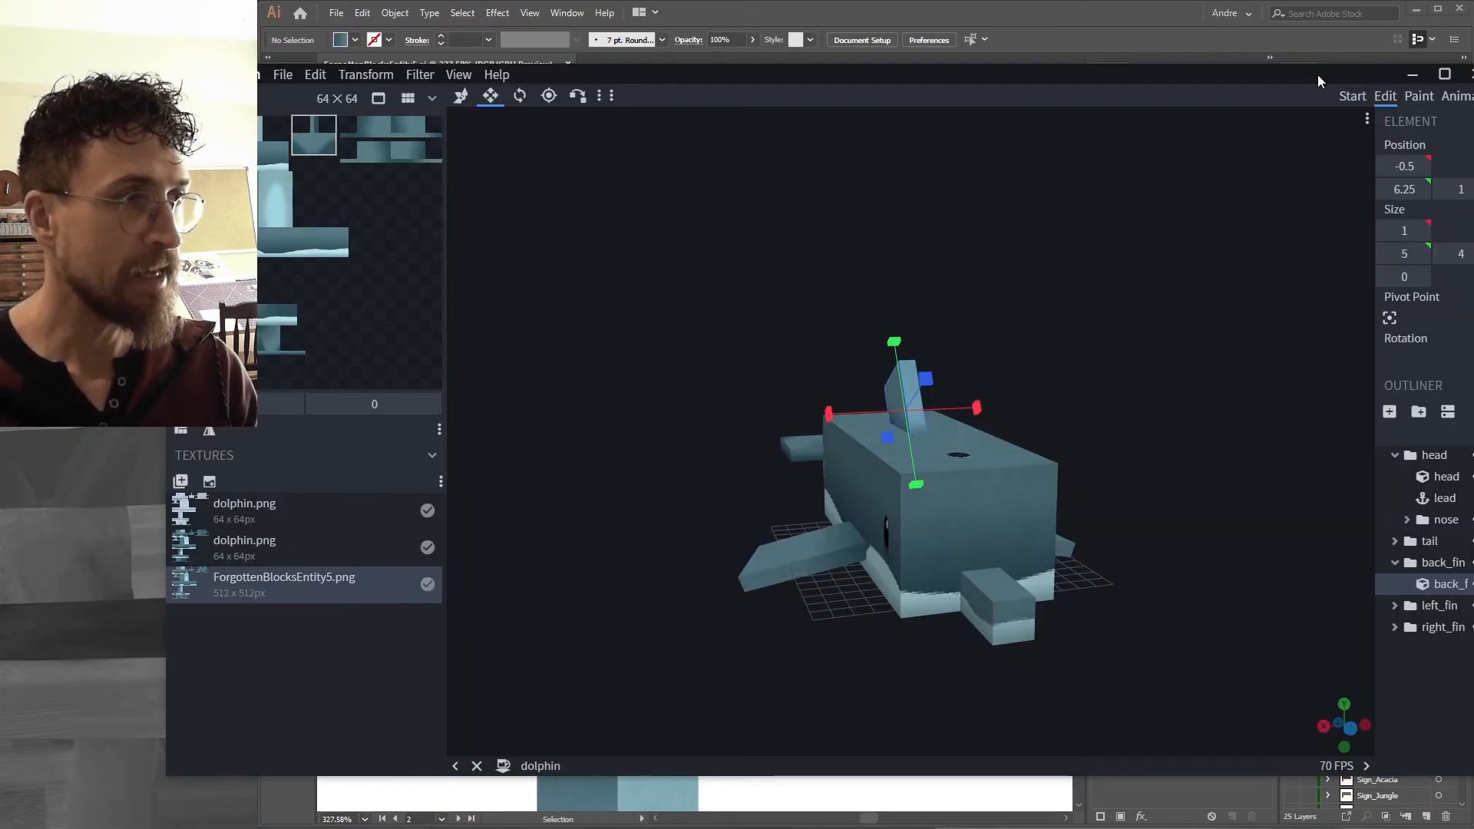
pyautogui.moveTo(1318, 75); pyautogui.dragTo(1329, 58)
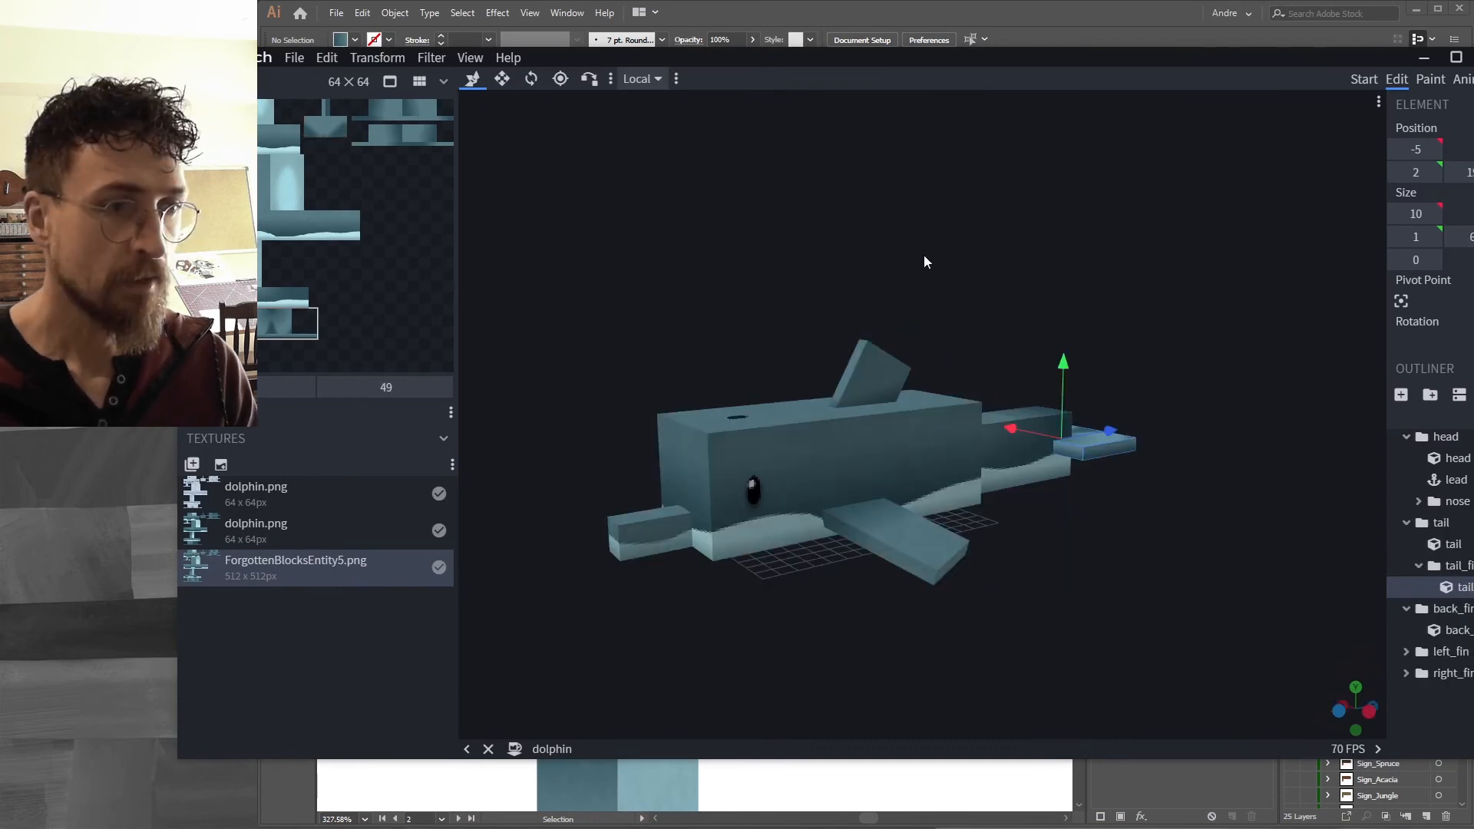
pyautogui.moveTo(924, 255); pyautogui.dragTo(851, 439)
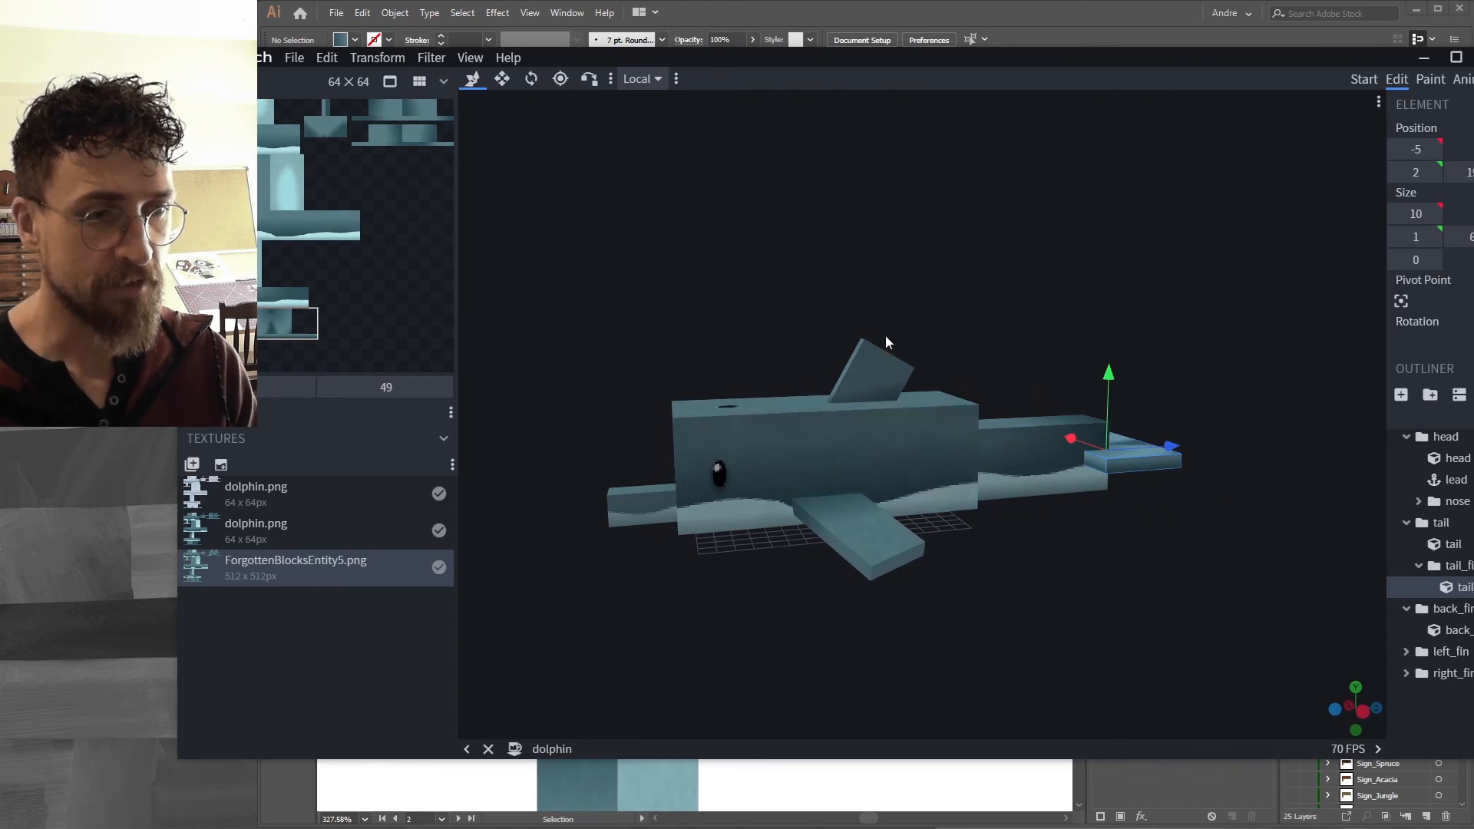
pyautogui.moveTo(1027, 373); pyautogui.dragTo(1137, 322)
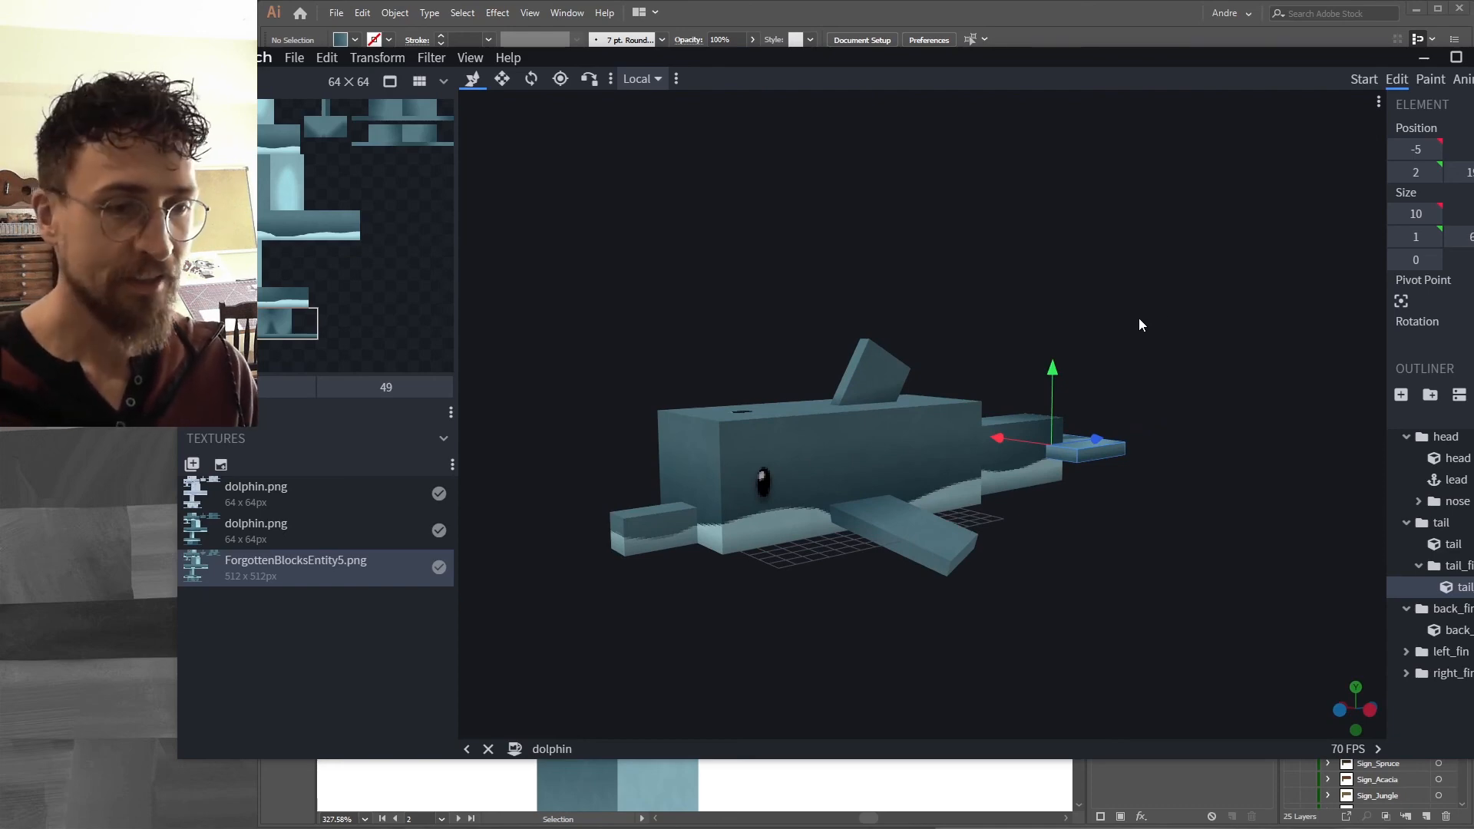
pyautogui.moveTo(841, 274); pyautogui.dragTo(1214, 292)
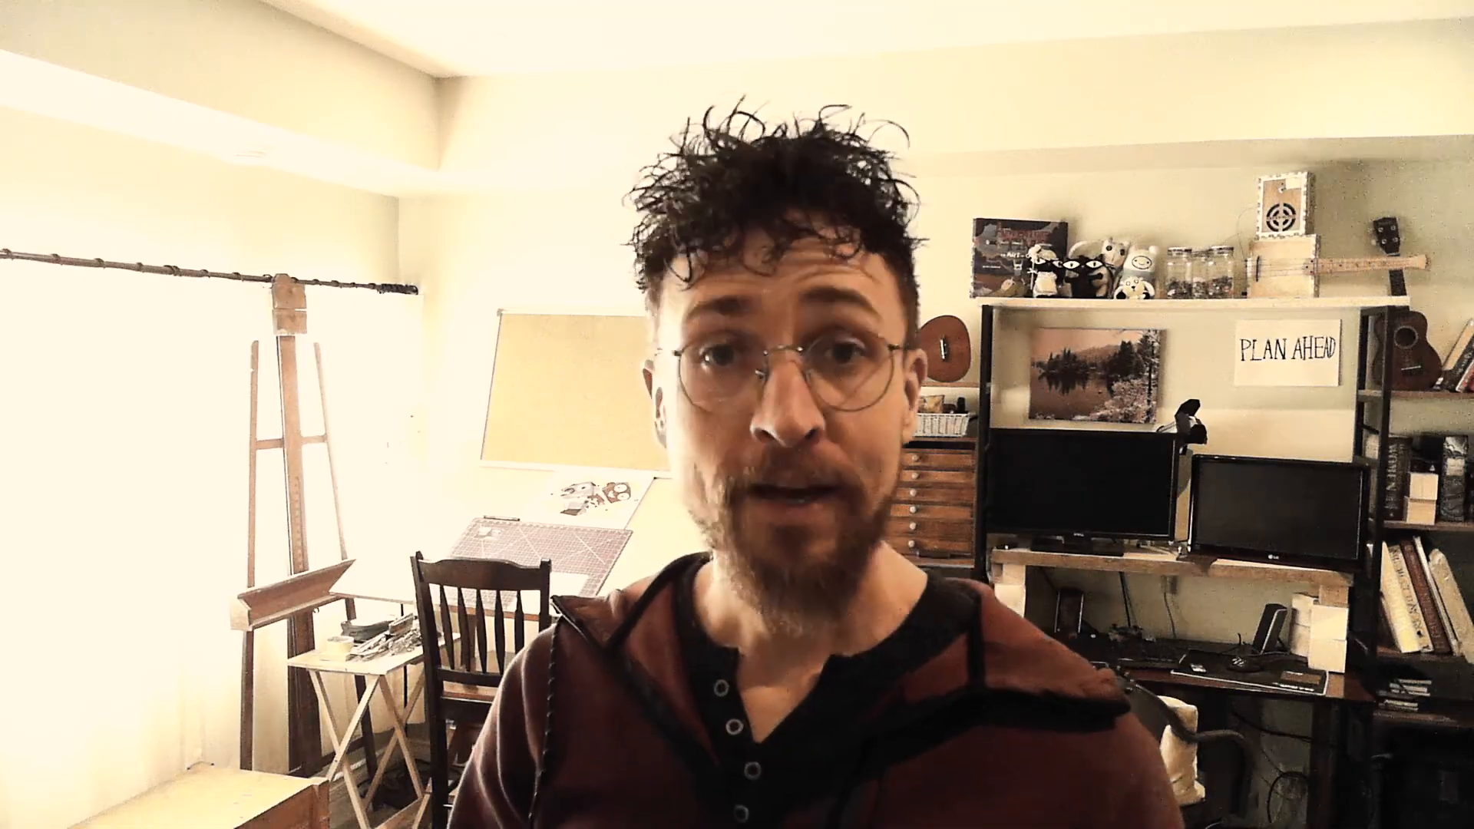